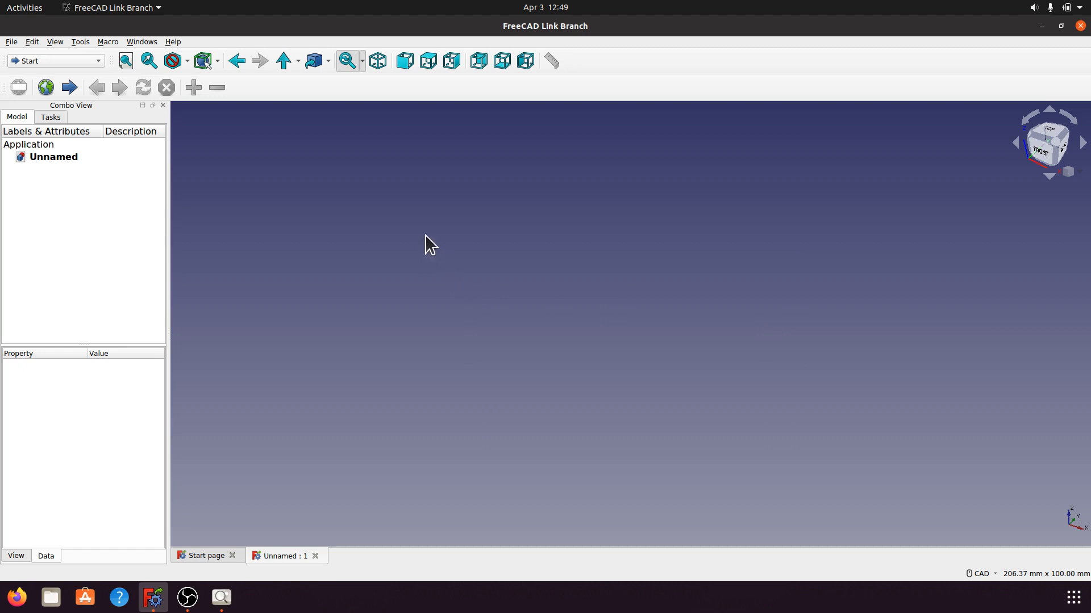
# Step: Consult the reference drawing Practice 09a.jpg in the image viewer, and create a Part Design sketch on the XY plane in FreeCAD
pyautogui.click(221, 598)
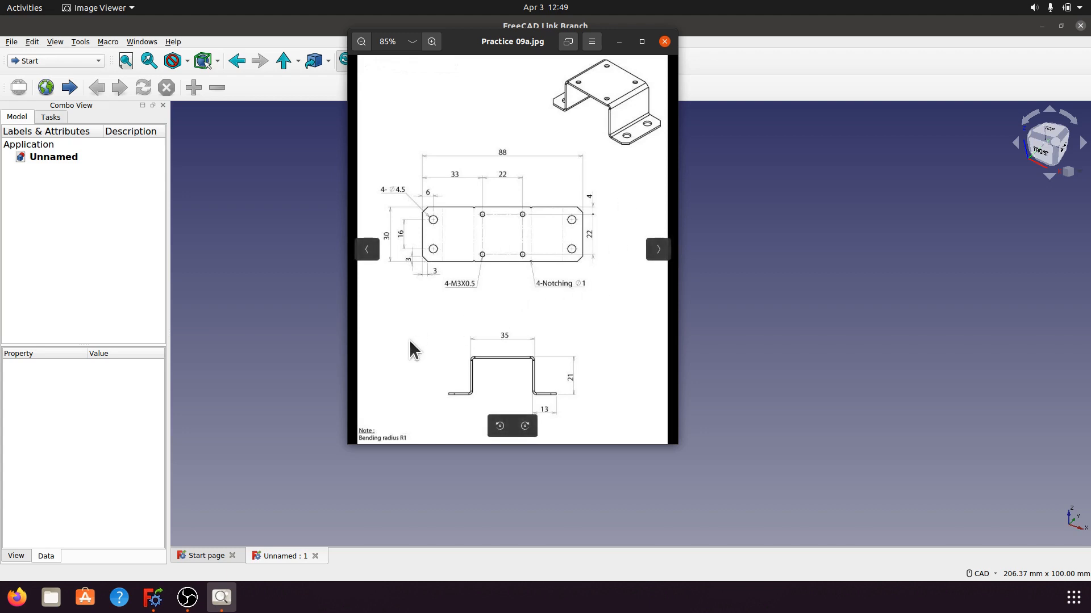
pyautogui.click(619, 42)
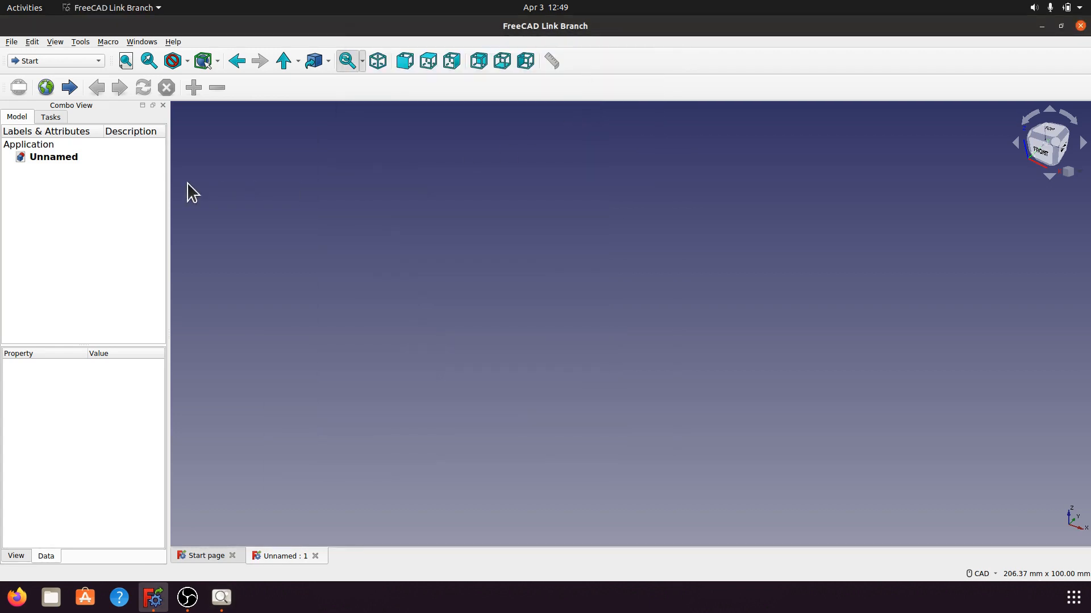
pyautogui.click(97, 60)
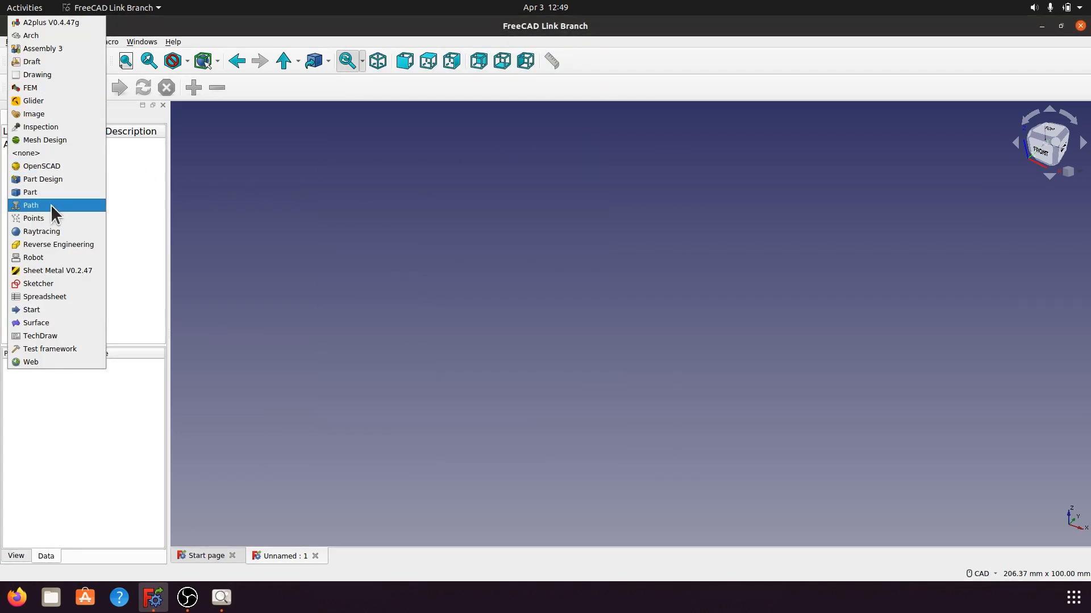
pyautogui.click(51, 180)
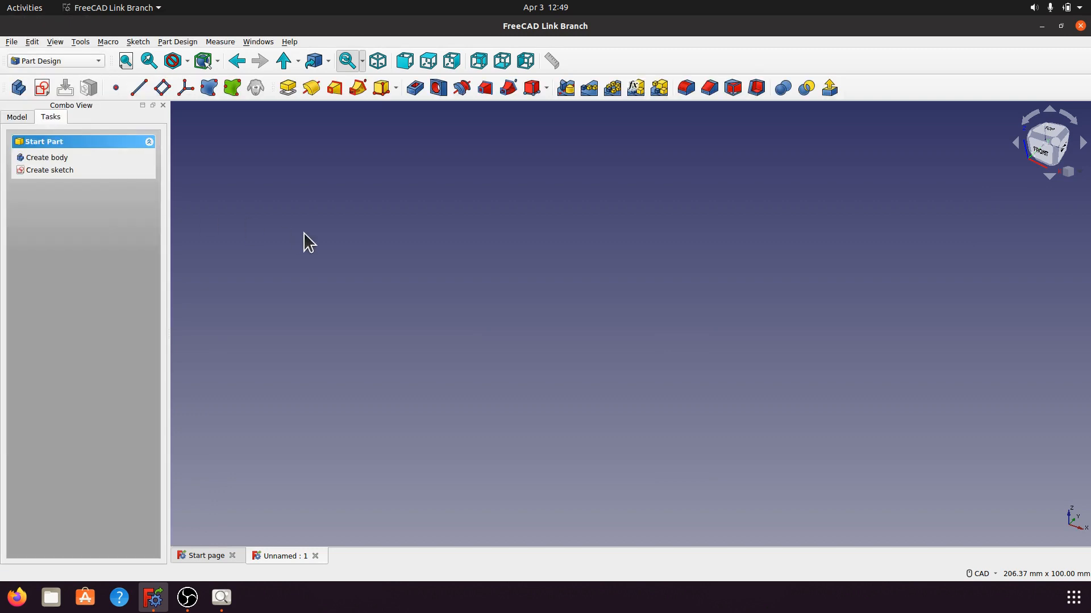
pyautogui.click(56, 171)
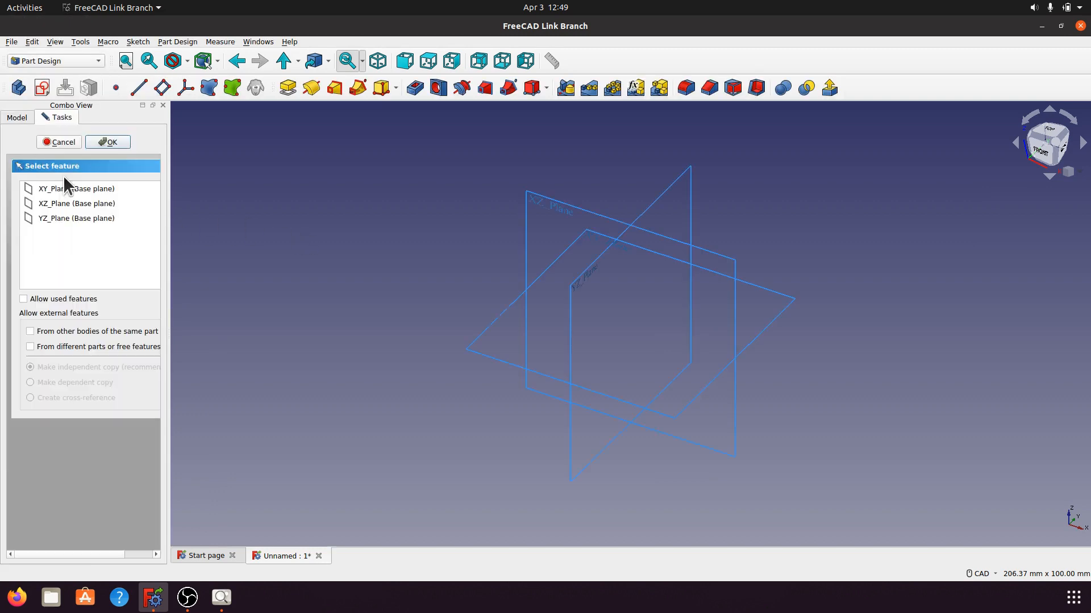
pyautogui.click(379, 62)
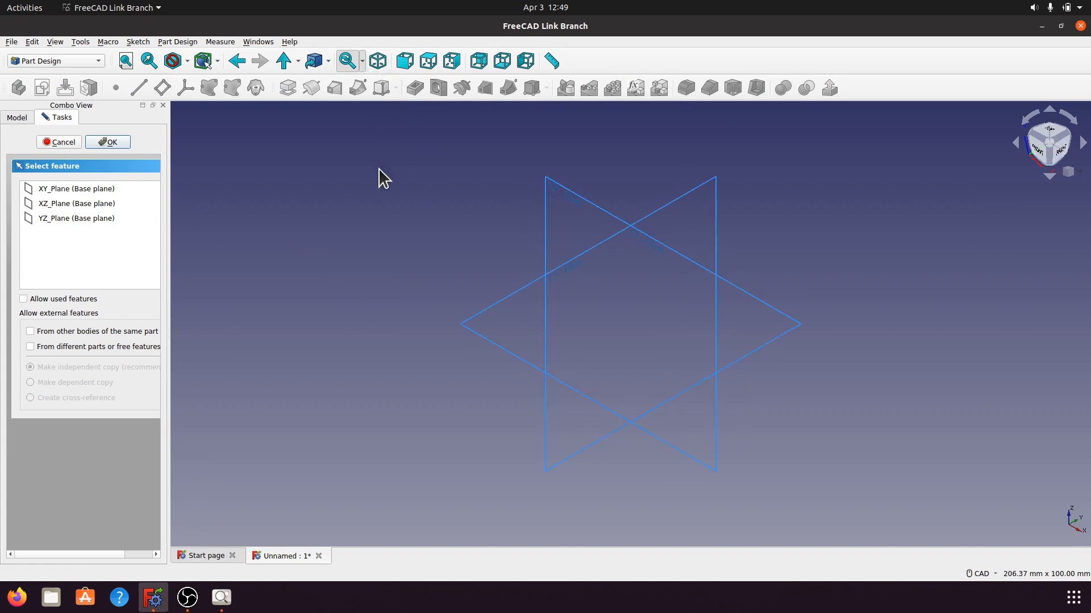
pyautogui.click(480, 340)
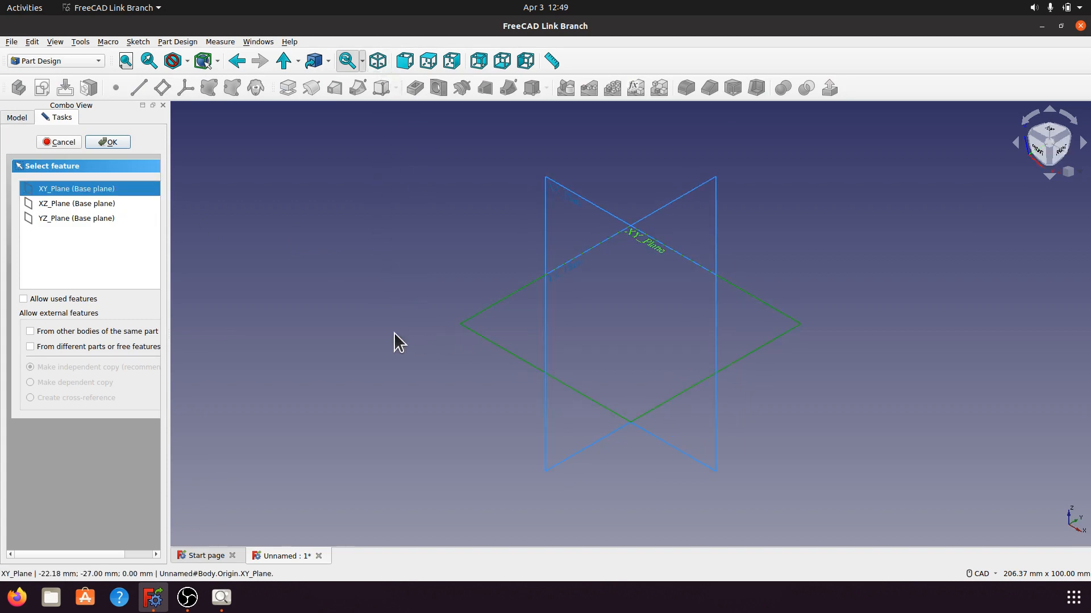
pyautogui.click(112, 142)
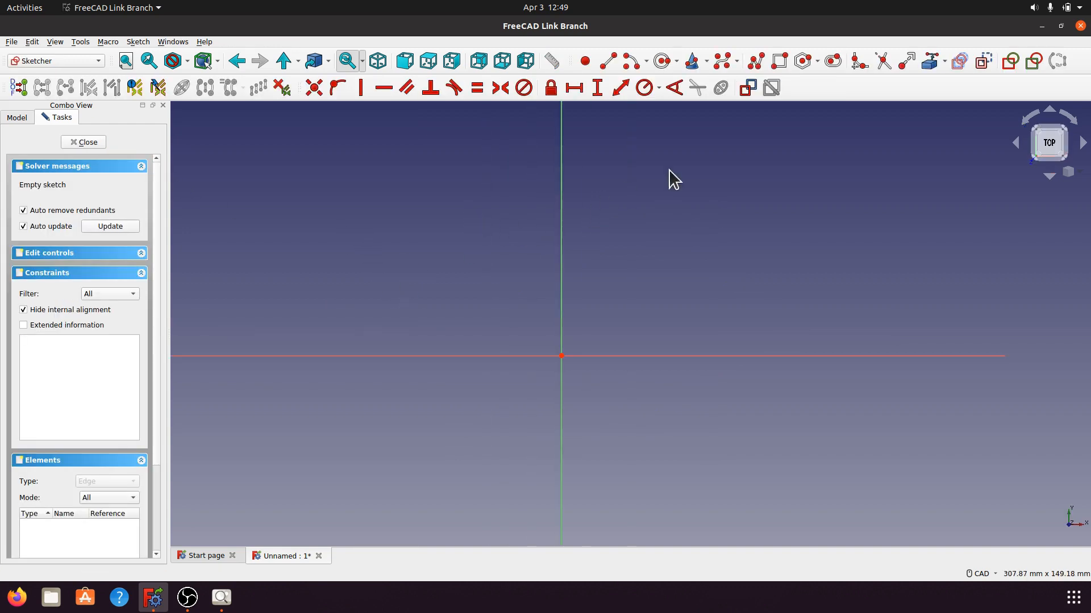
# Step: Draw a rectangle of about 78 by 73 mm enclosing the sketch origin
pyautogui.click(780, 61)
pyautogui.click(457, 257)
pyautogui.click(681, 465)
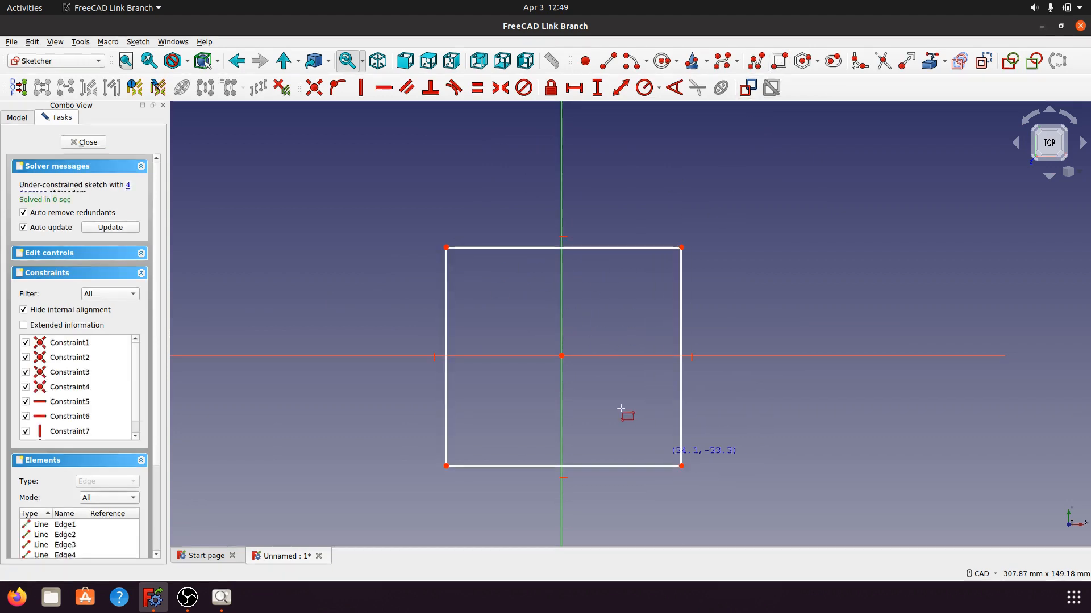
pyautogui.rightClick(628, 341)
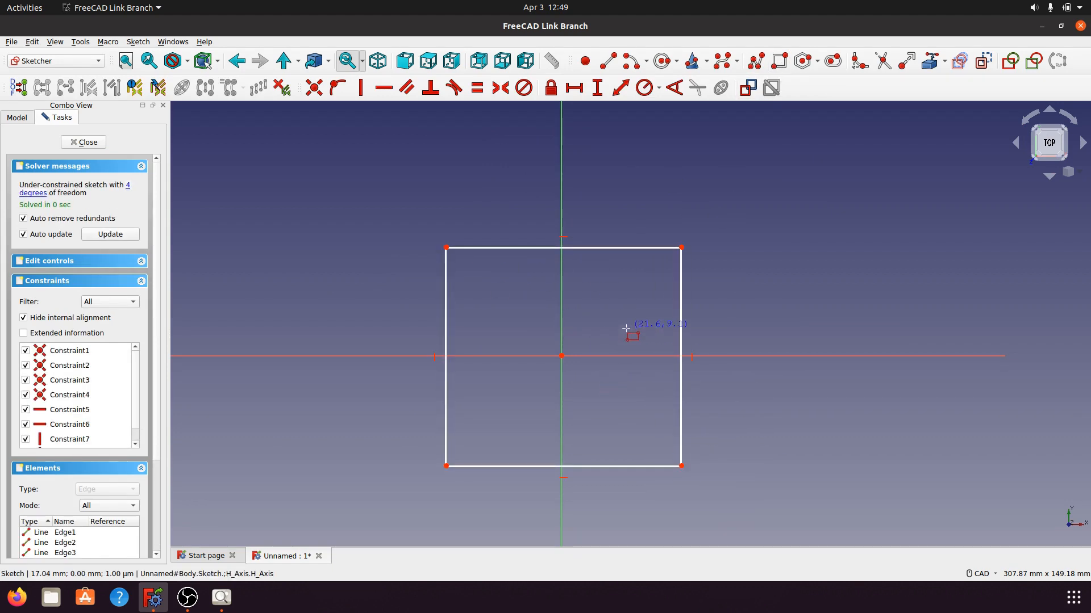
# Step: Constrain two diagonally opposite corners of the rectangle to be symmetric about the sketch origin
pyautogui.click(447, 249)
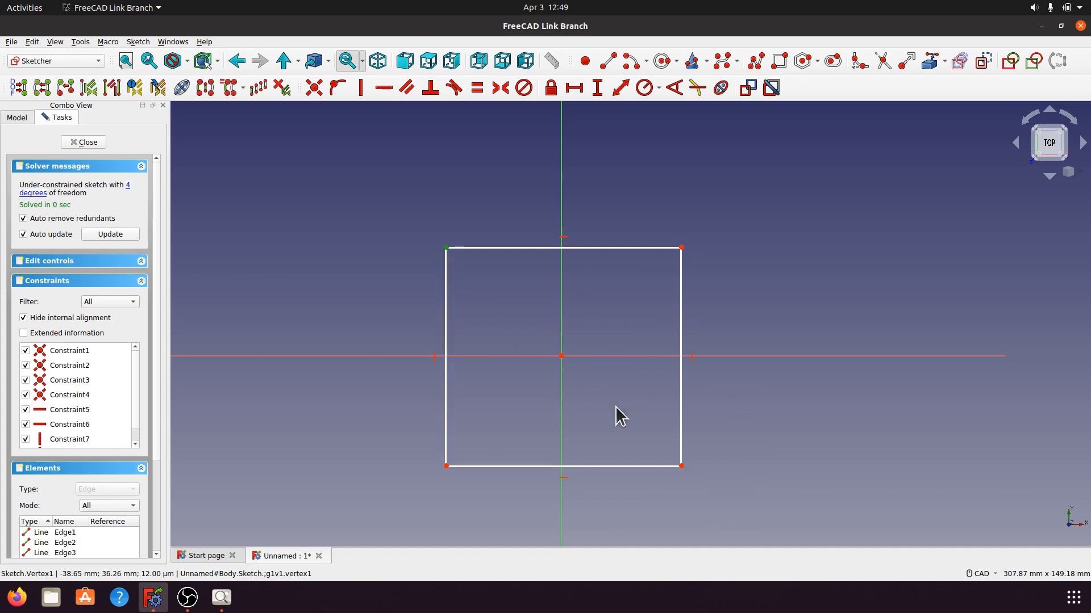
pyautogui.click(682, 466)
pyautogui.click(561, 356)
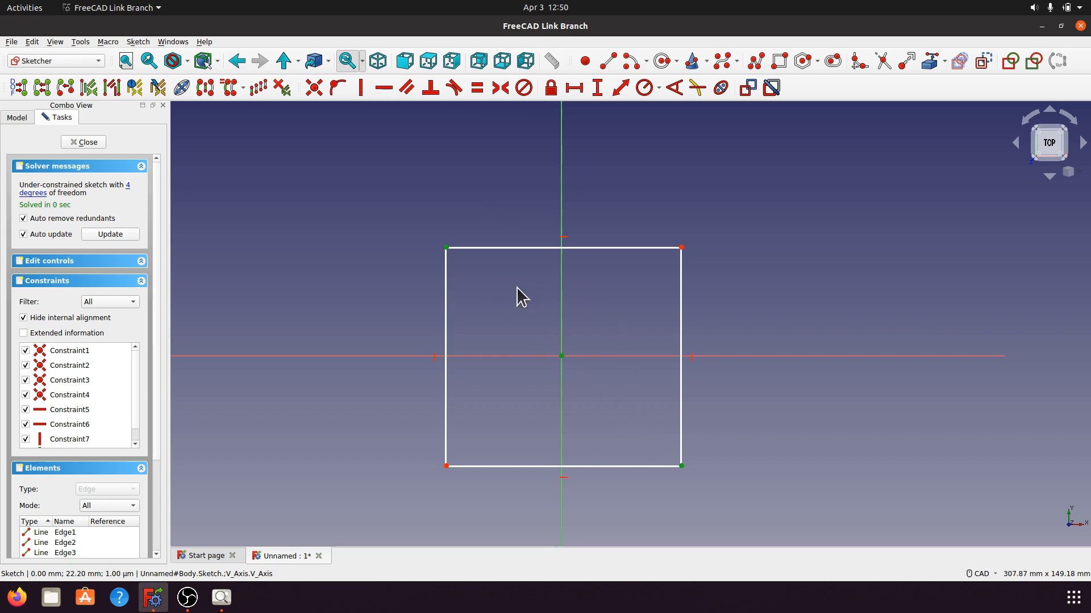
pyautogui.click(501, 89)
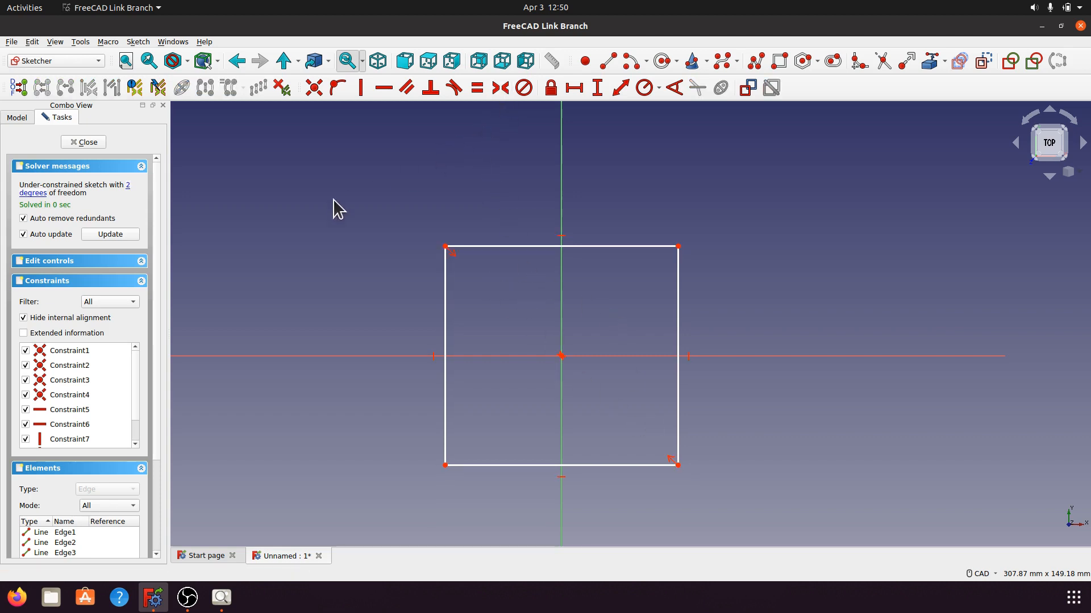
# Step: Check the bracket's top width in the reference drawing and constrain the rectangle's horizontal length to 35 mm
pyautogui.click(221, 597)
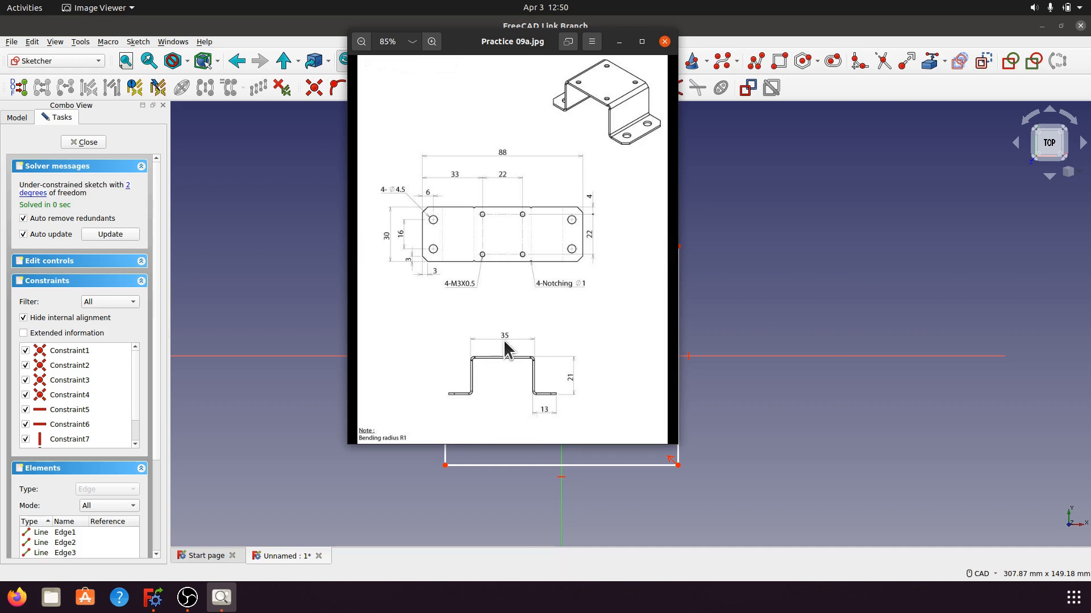
pyautogui.click(620, 41)
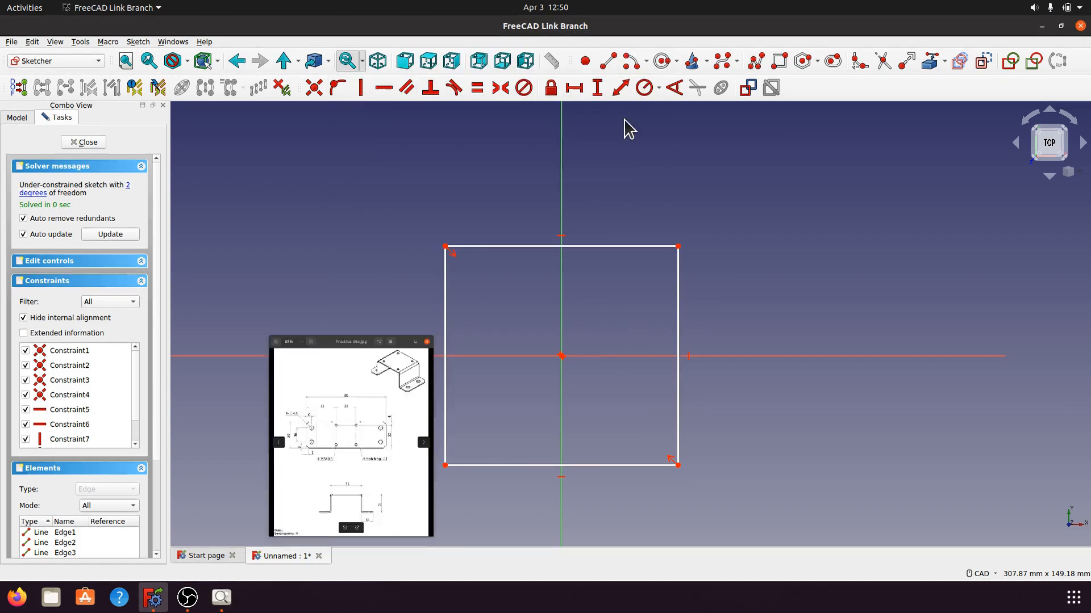
pyautogui.click(597, 247)
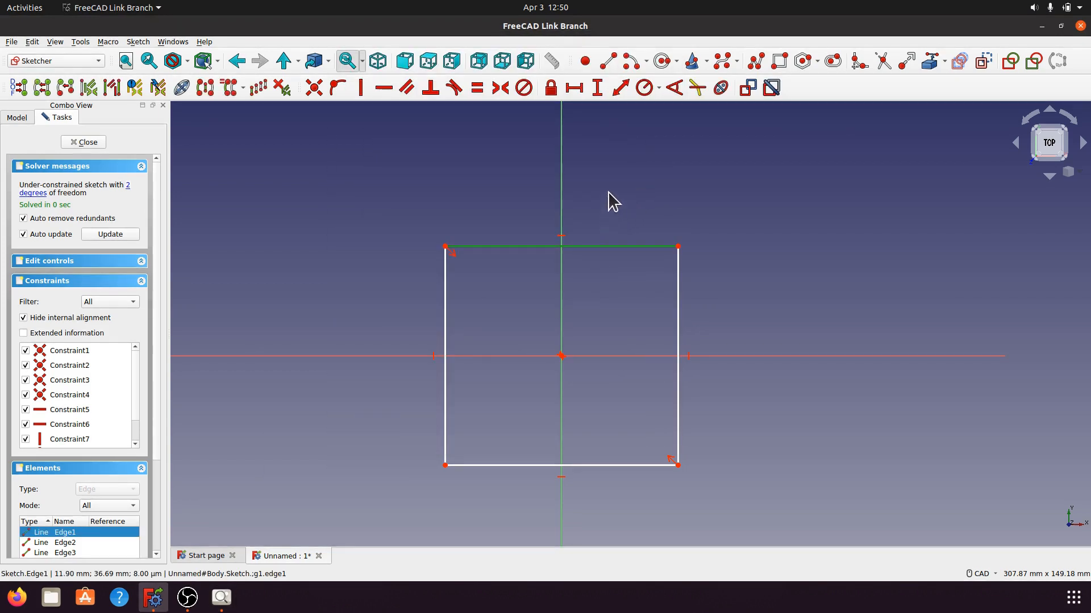
pyautogui.click(575, 88)
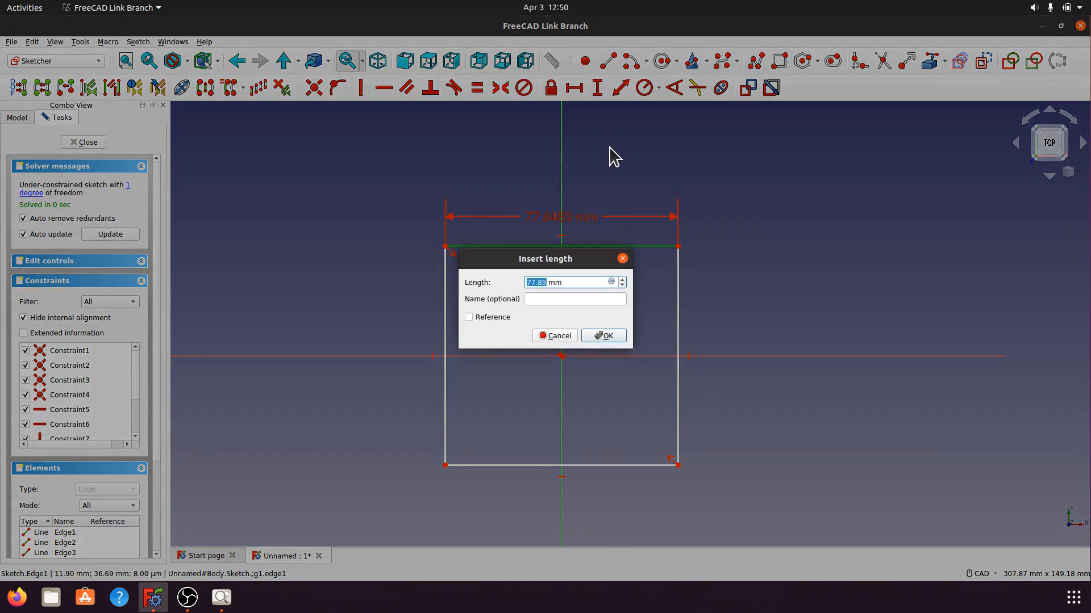
pyautogui.write('35')
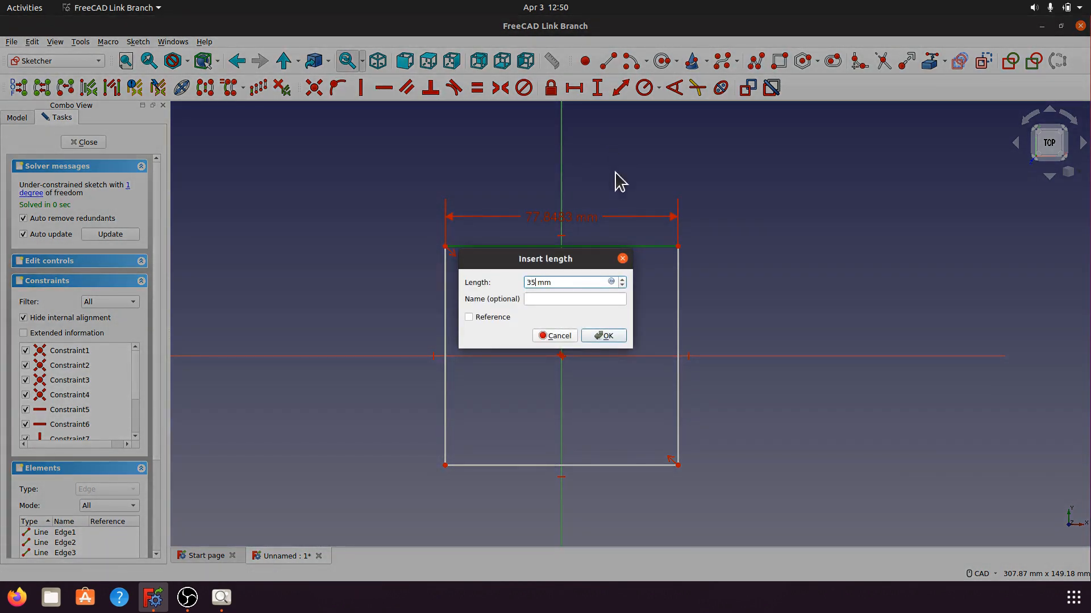
pyautogui.click(610, 336)
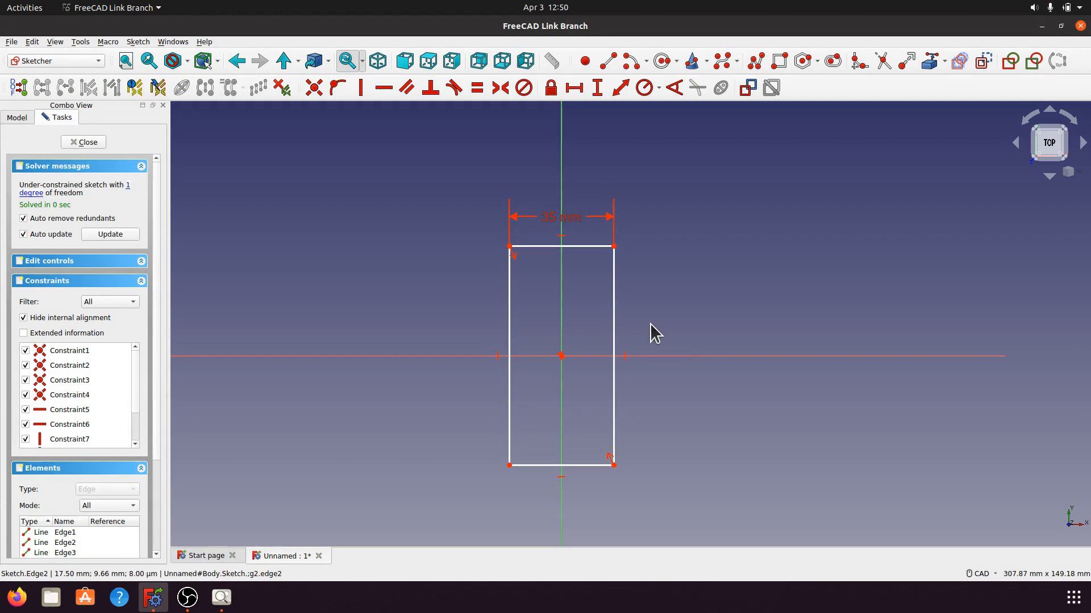
# Step: Constrain the rectangle's vertical side to 30 mm, consulting the reference drawing for the bracket's depth
pyautogui.click(613, 318)
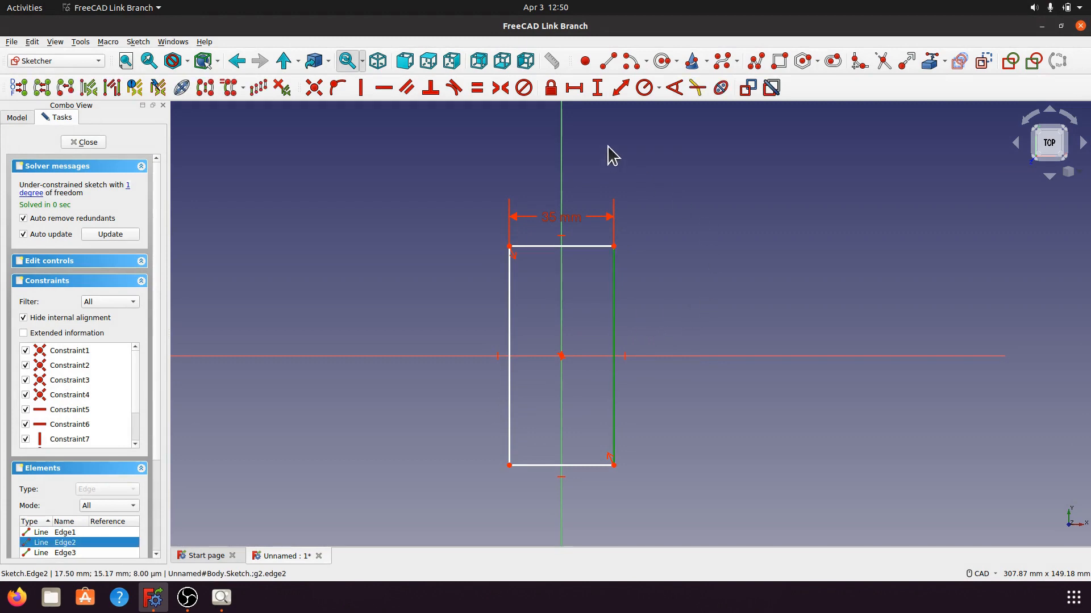
pyautogui.click(597, 88)
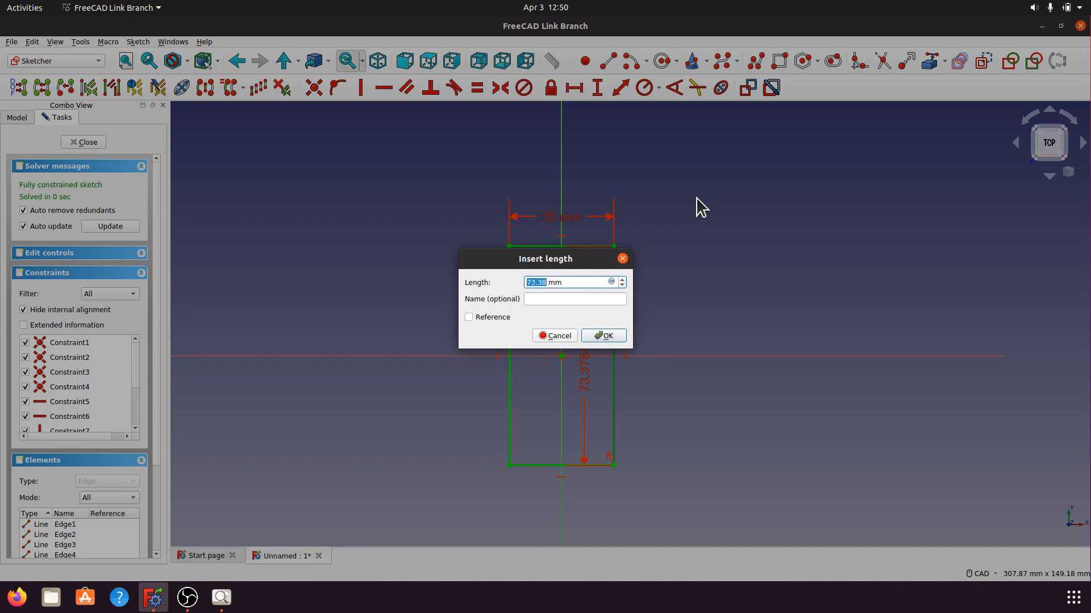
pyautogui.click(222, 599)
pyautogui.click(316, 438)
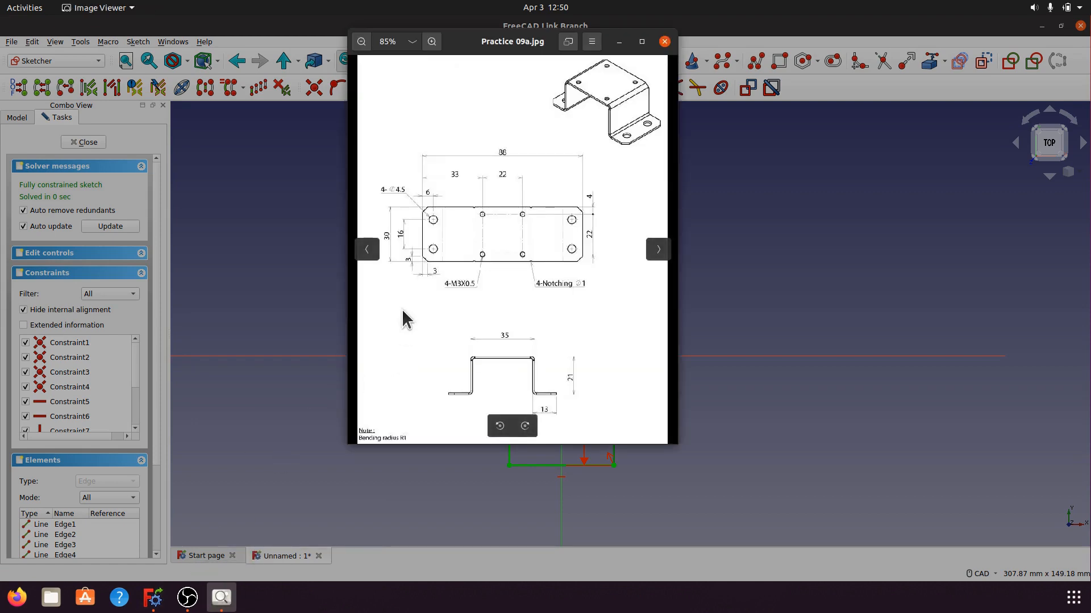
pyautogui.click(618, 42)
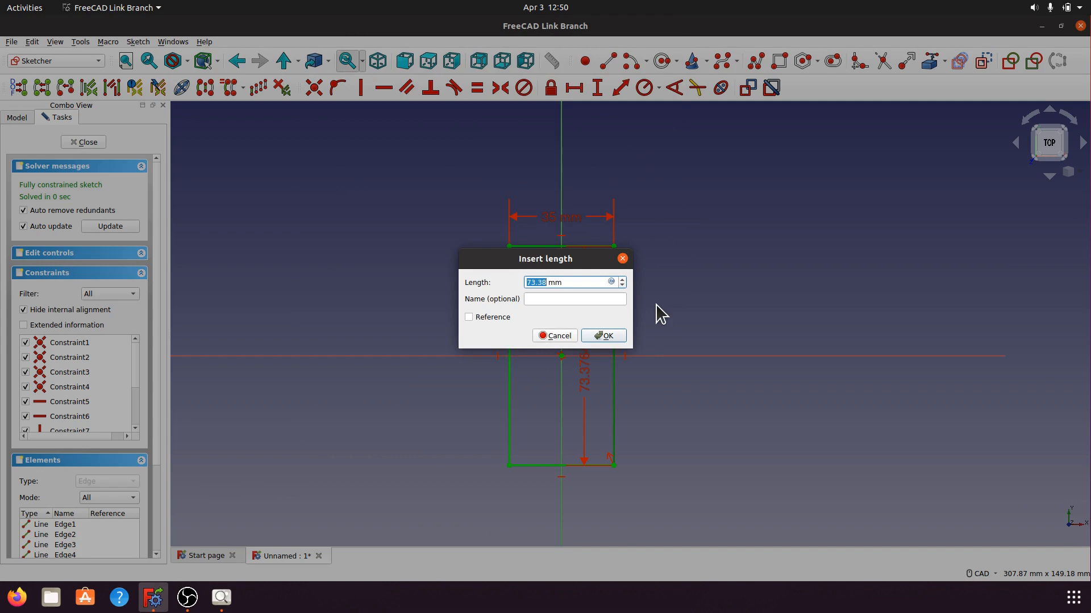
pyautogui.write('30')
pyautogui.click(604, 335)
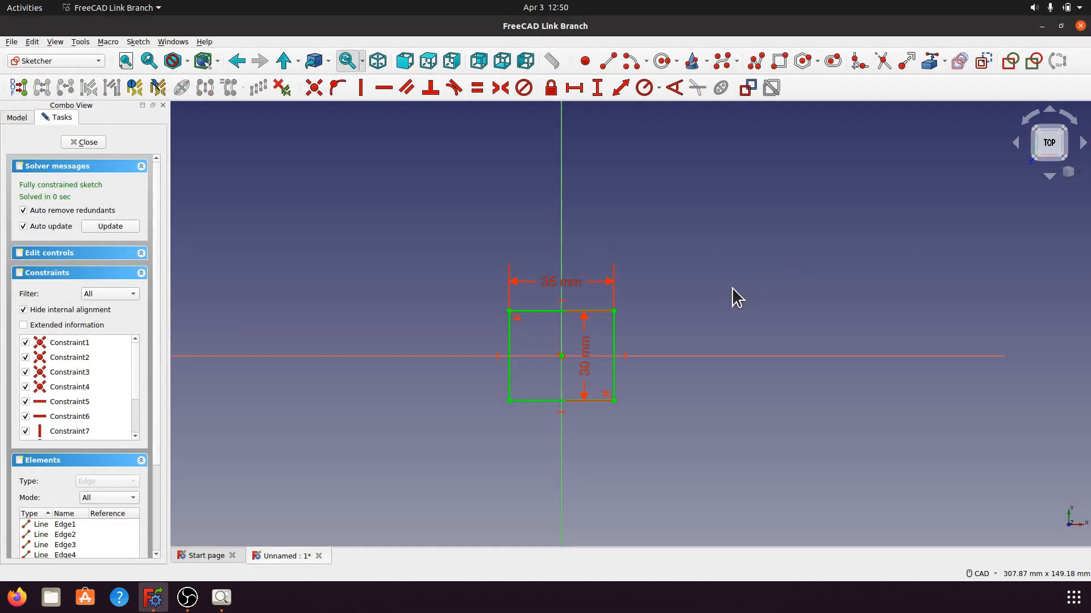
# Step: Move the 30 mm dimension outside the rectangle, beyond its right edge, and finish the sketch
pyautogui.moveTo(708, 336); pyautogui.dragTo(697, 333, button='middle')
pyautogui.scroll(3, 701, 318)
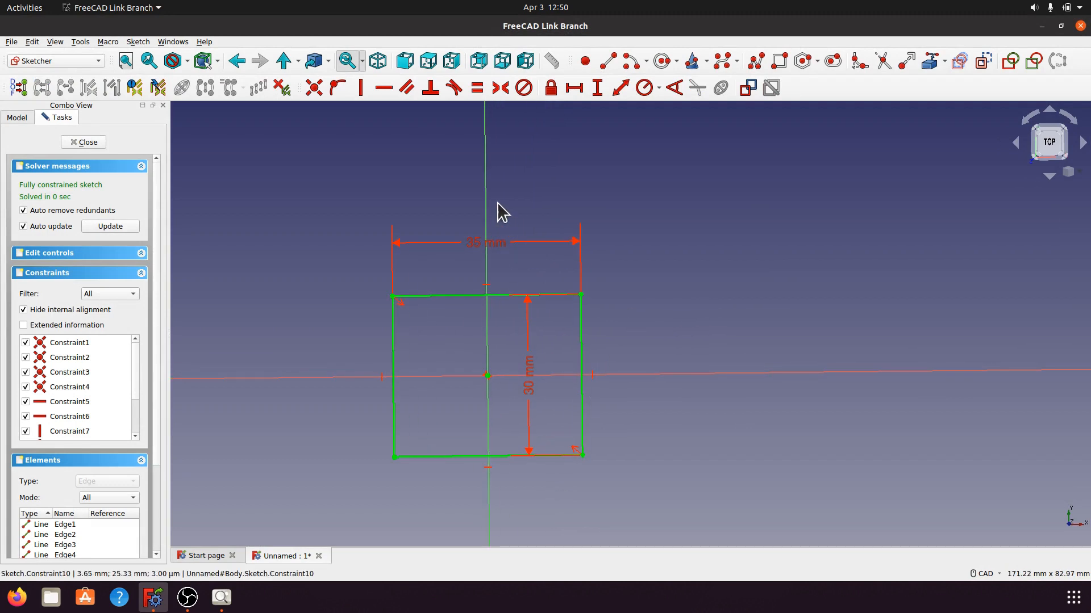
pyautogui.click(428, 61)
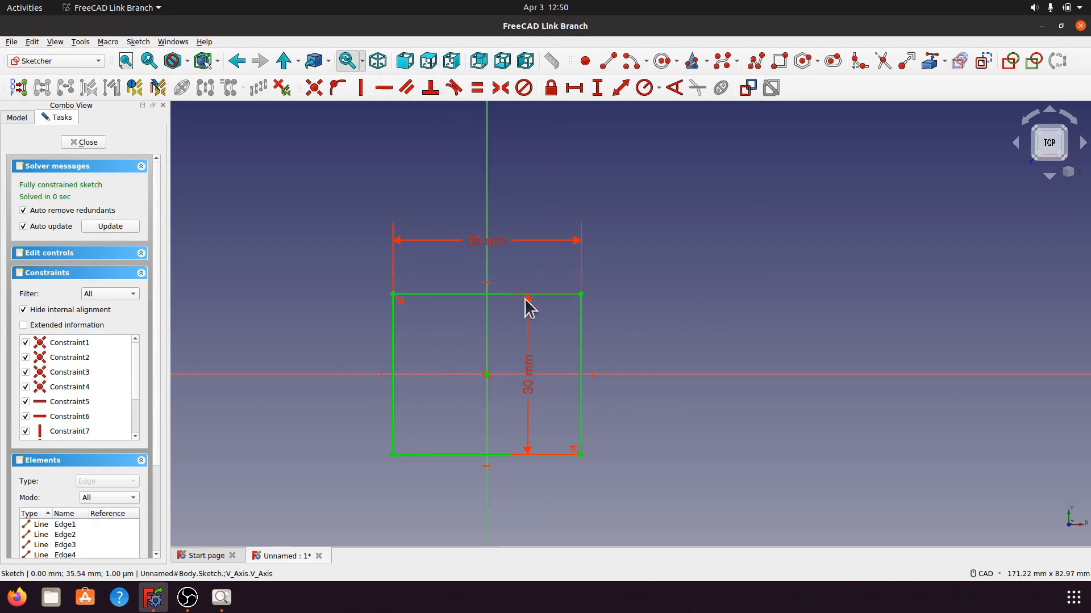
pyautogui.moveTo(536, 370); pyautogui.dragTo(640, 369)
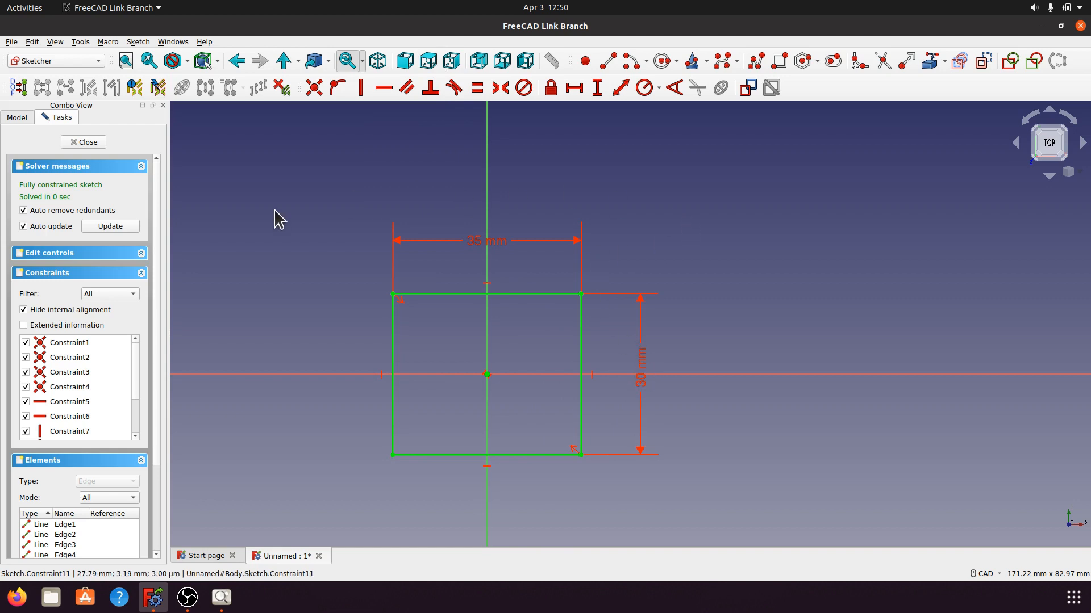
pyautogui.click(83, 142)
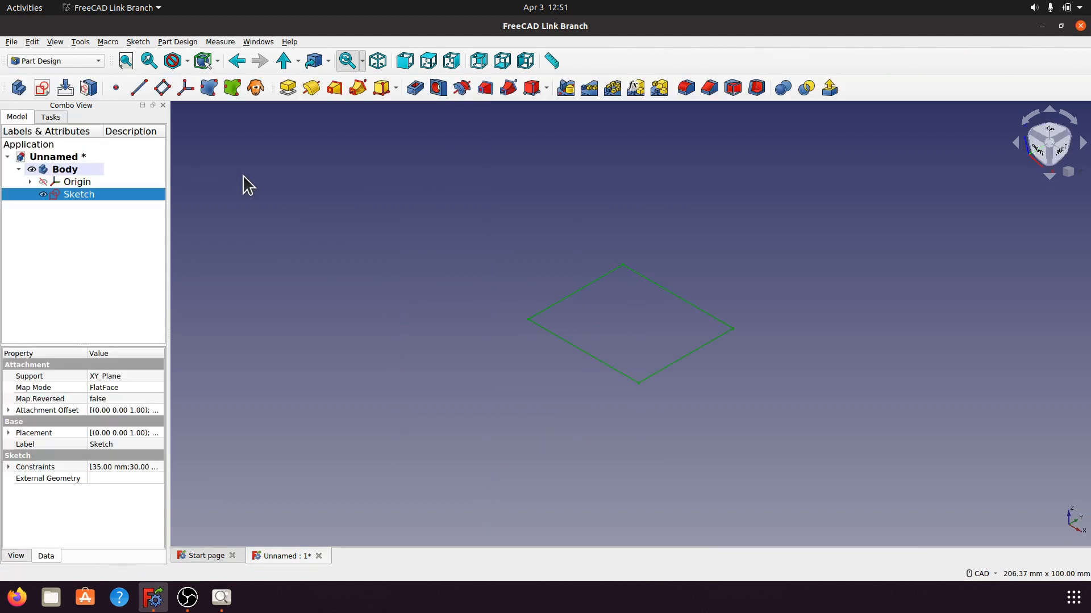
pyautogui.click(720, 208)
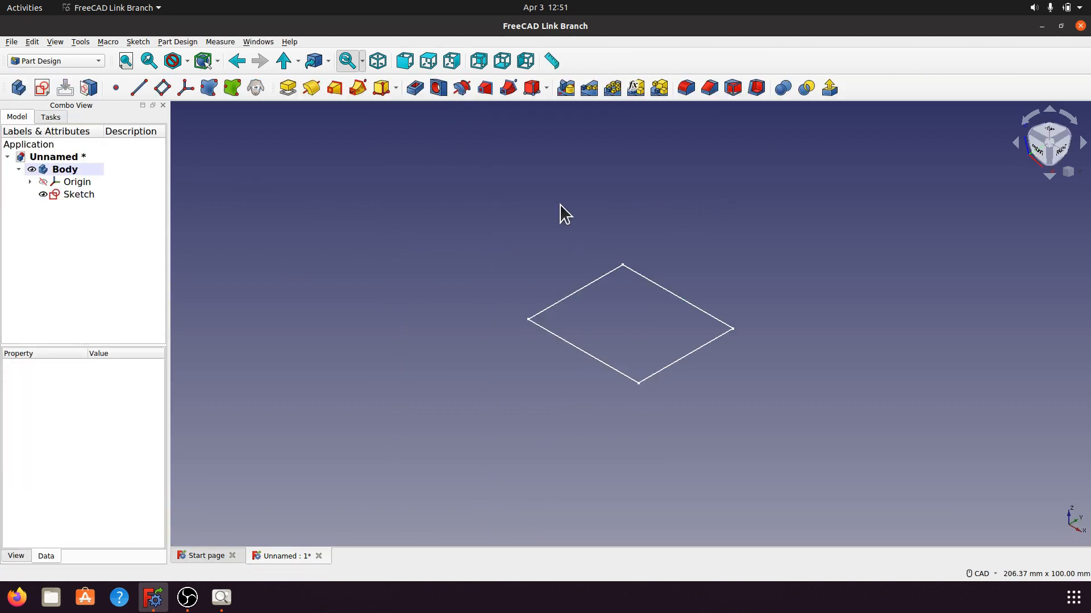
# Step: Recheck the reference drawing, switch to the Sheet Metal workbench and make a base wall from the rectangle sketch
pyautogui.click(222, 597)
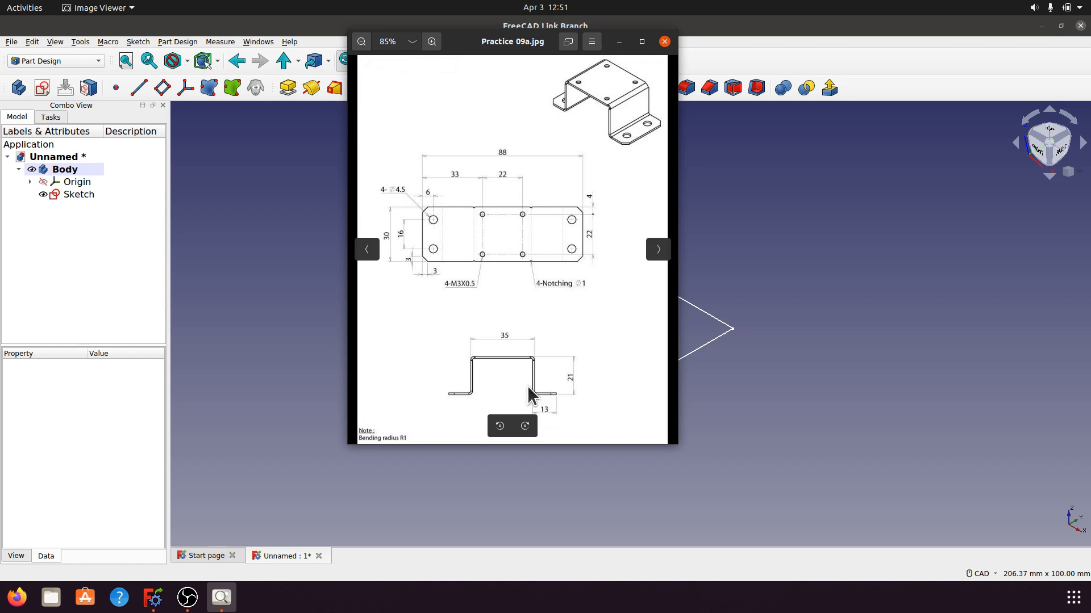
pyautogui.click(619, 42)
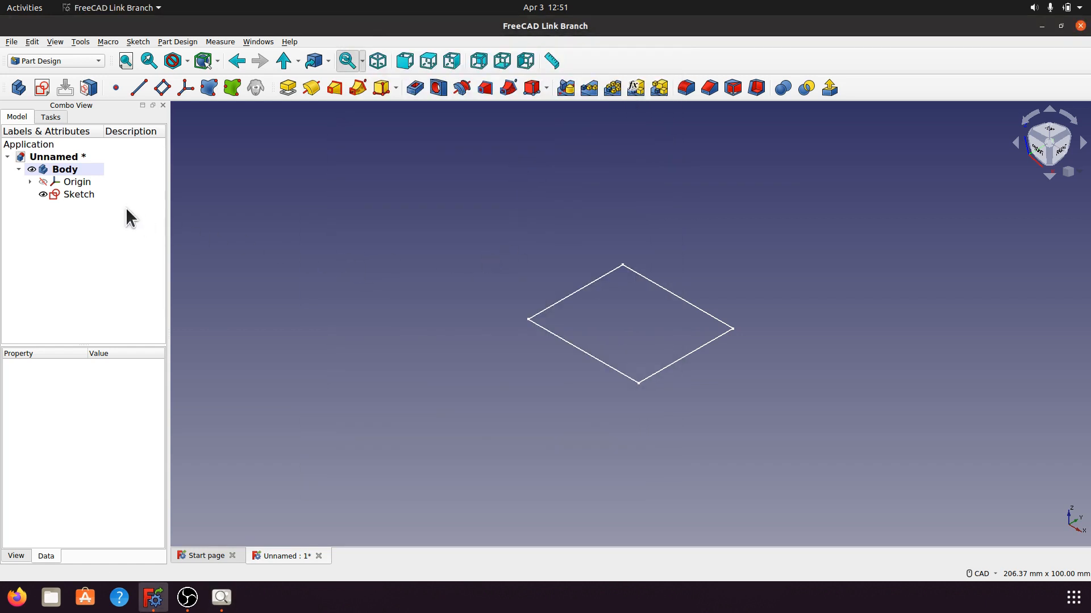
pyautogui.click(79, 194)
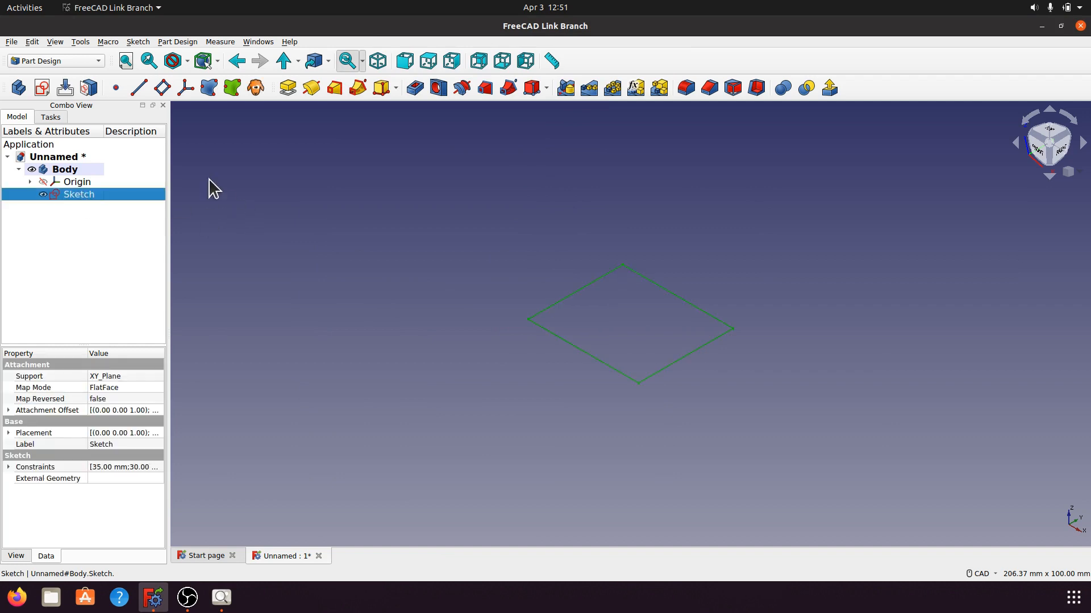
pyautogui.click(97, 59)
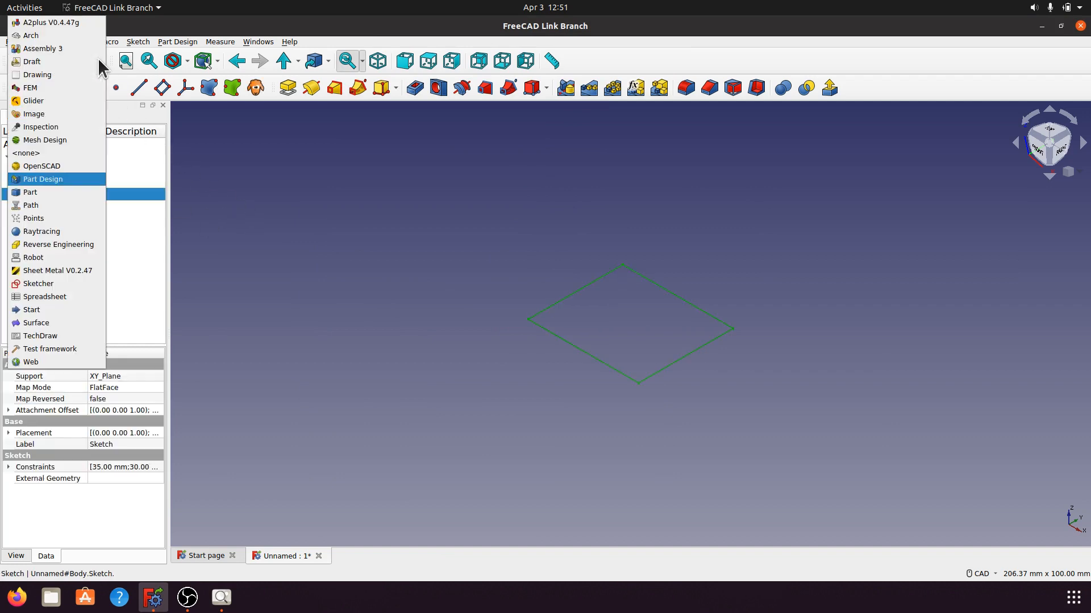
pyautogui.click(62, 270)
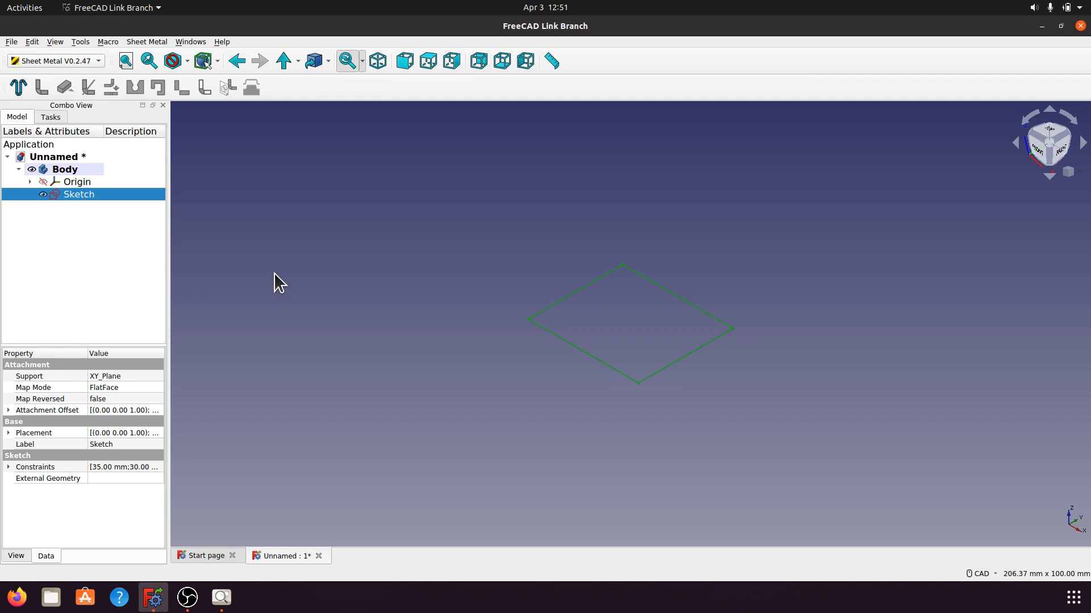
pyautogui.click(17, 87)
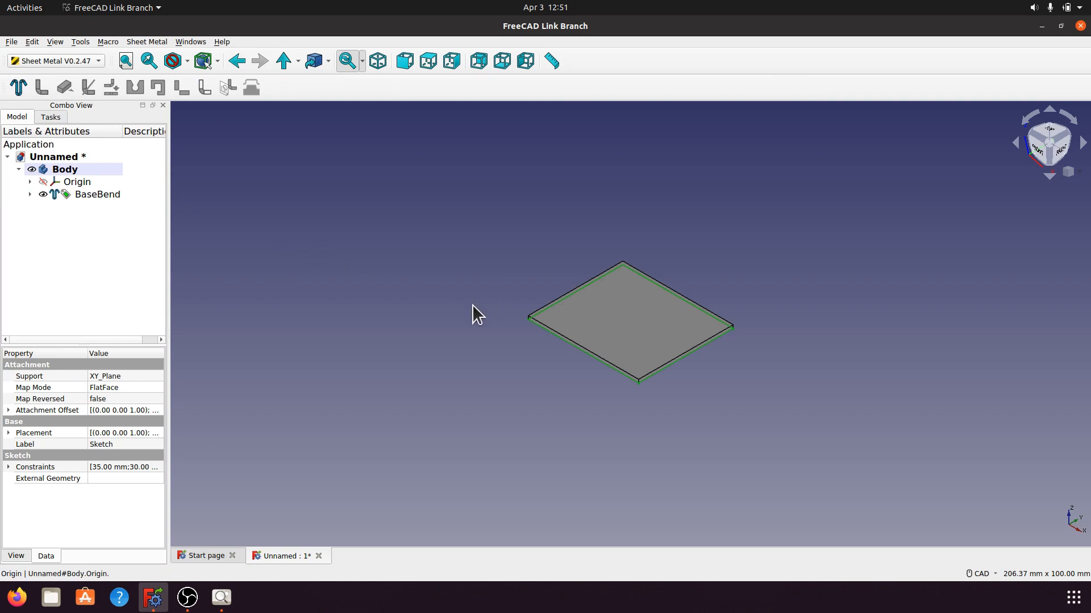
# Step: Review the base wall's radius and thickness properties against the bending note in the reference drawing
pyautogui.moveTo(168, 372)
pyautogui.mouseDown()
pyautogui.moveTo(270, 373)
pyautogui.moveTo(180, 373)
pyautogui.mouseUp()
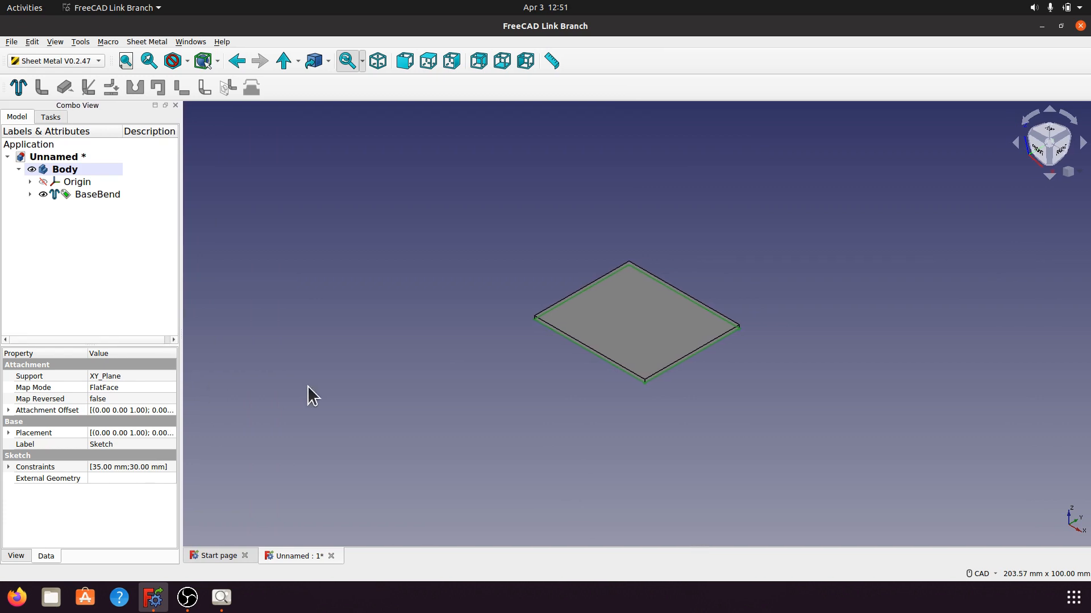
pyautogui.click(102, 196)
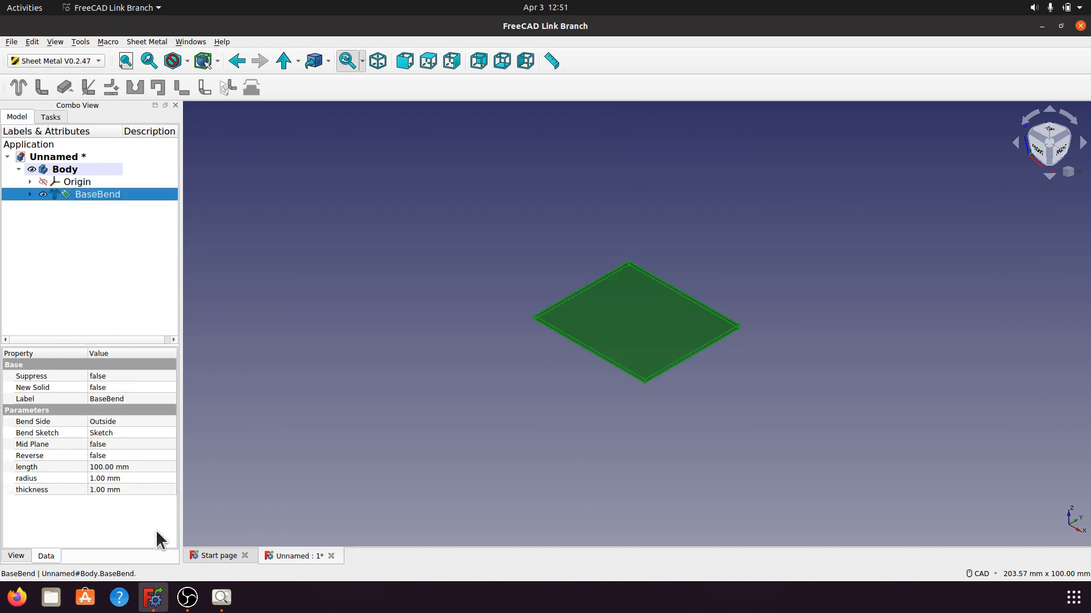
pyautogui.click(222, 596)
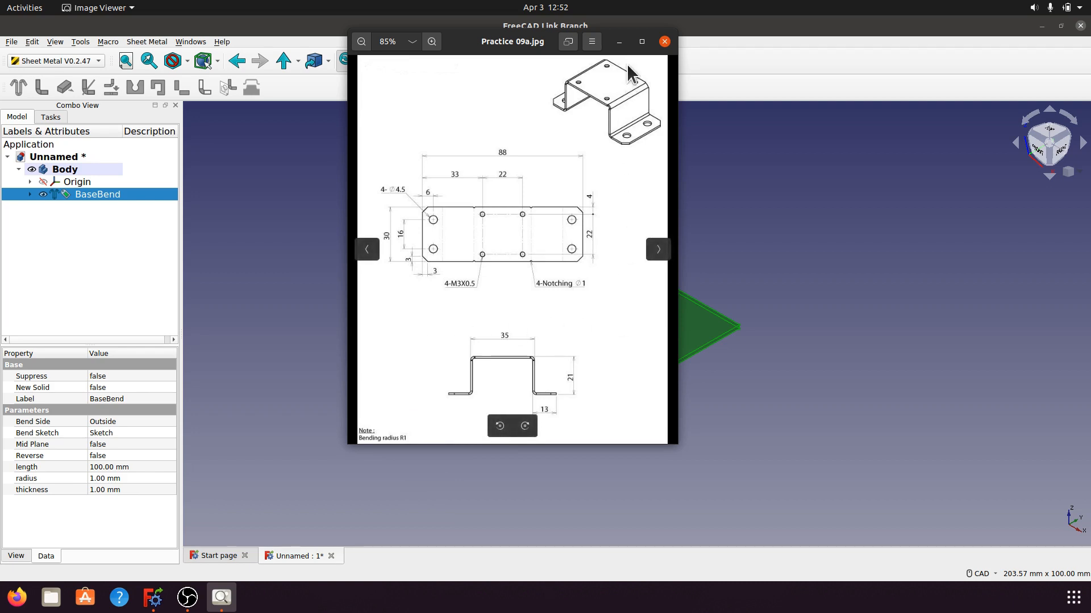
pyautogui.click(620, 41)
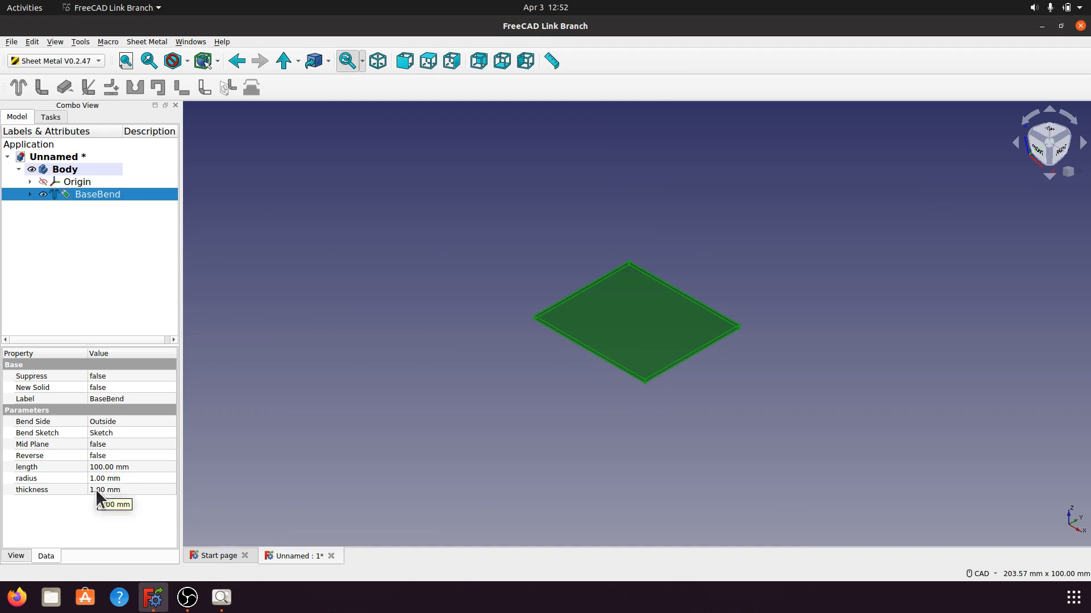
pyautogui.click(402, 417)
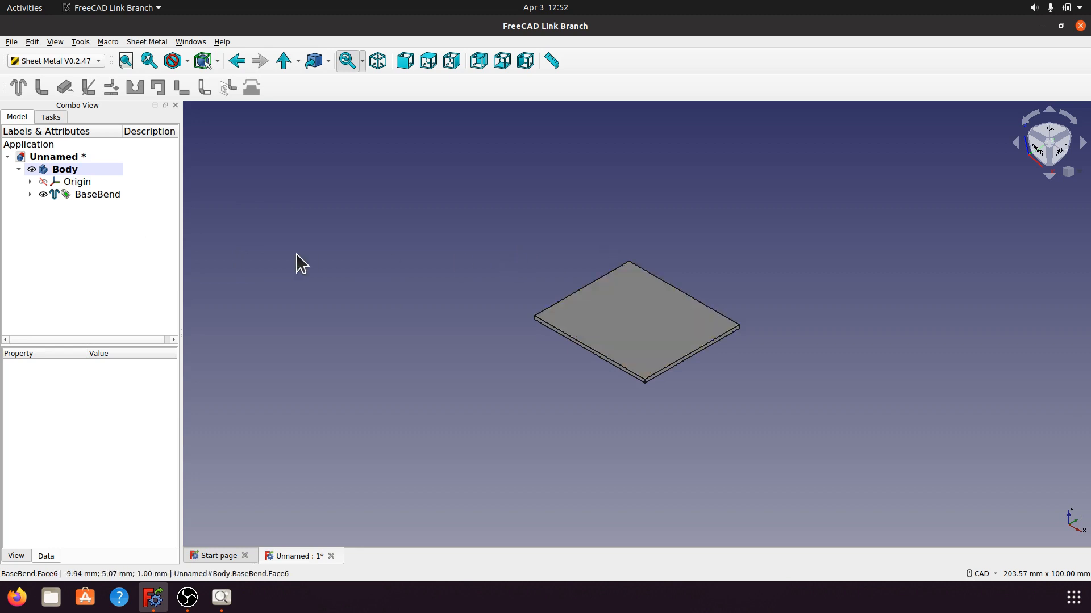
# Step: Make a wall bent down from the plate's rear-left 30 mm edge and set its bend type to Material Inside
pyautogui.click(576, 291)
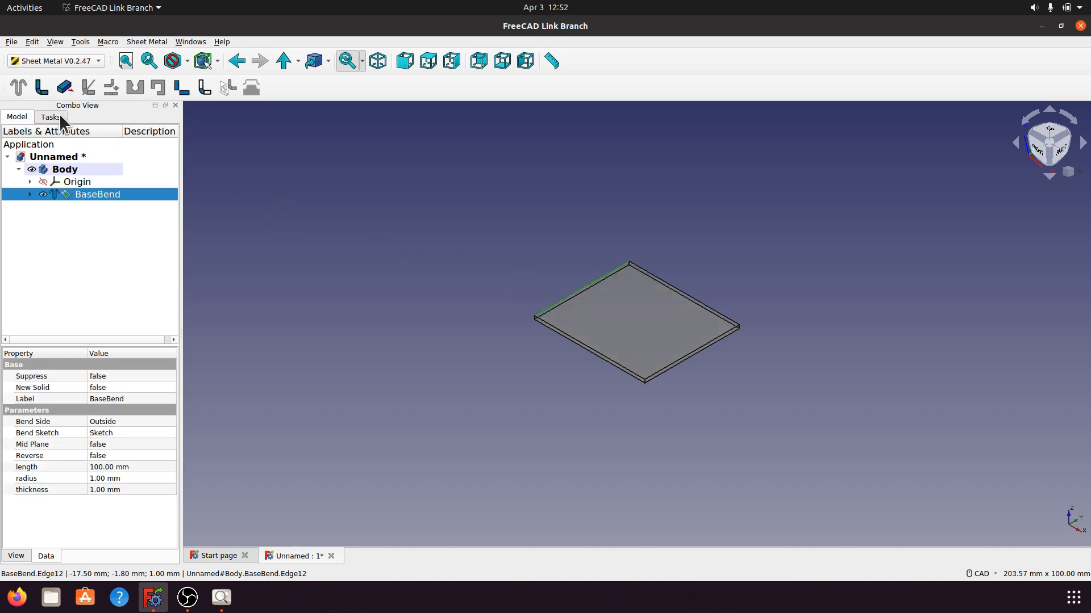
pyautogui.click(40, 88)
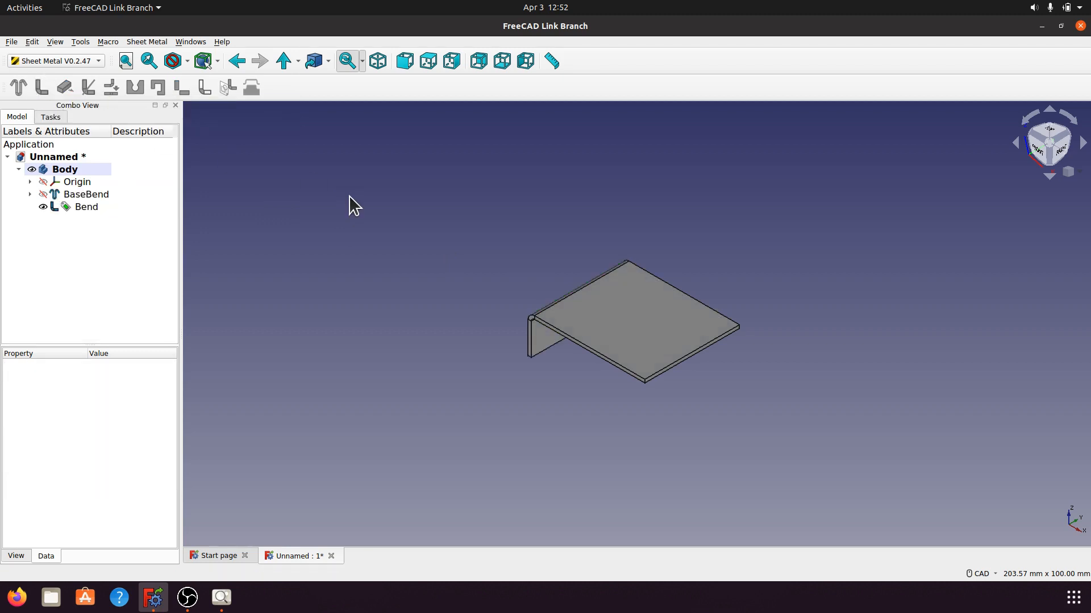
pyautogui.click(85, 208)
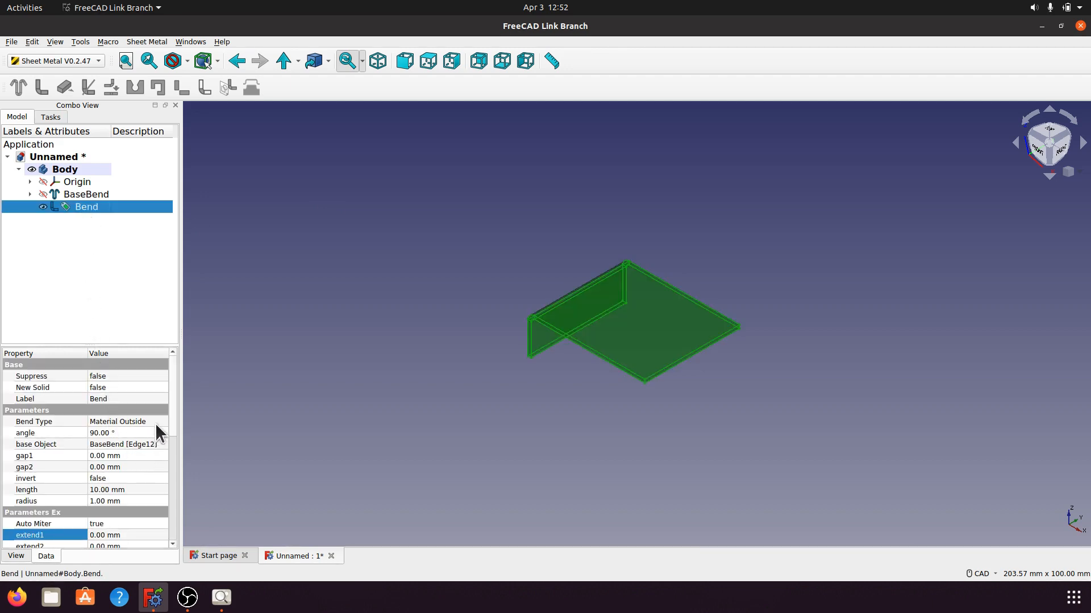
pyautogui.click(156, 423)
pyautogui.click(162, 421)
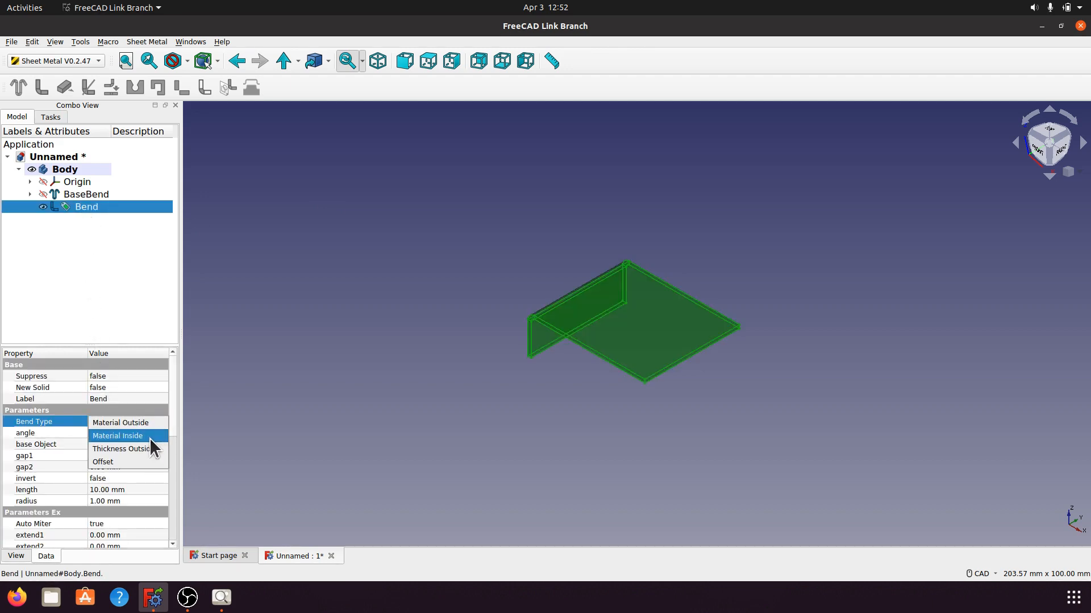
pyautogui.click(149, 437)
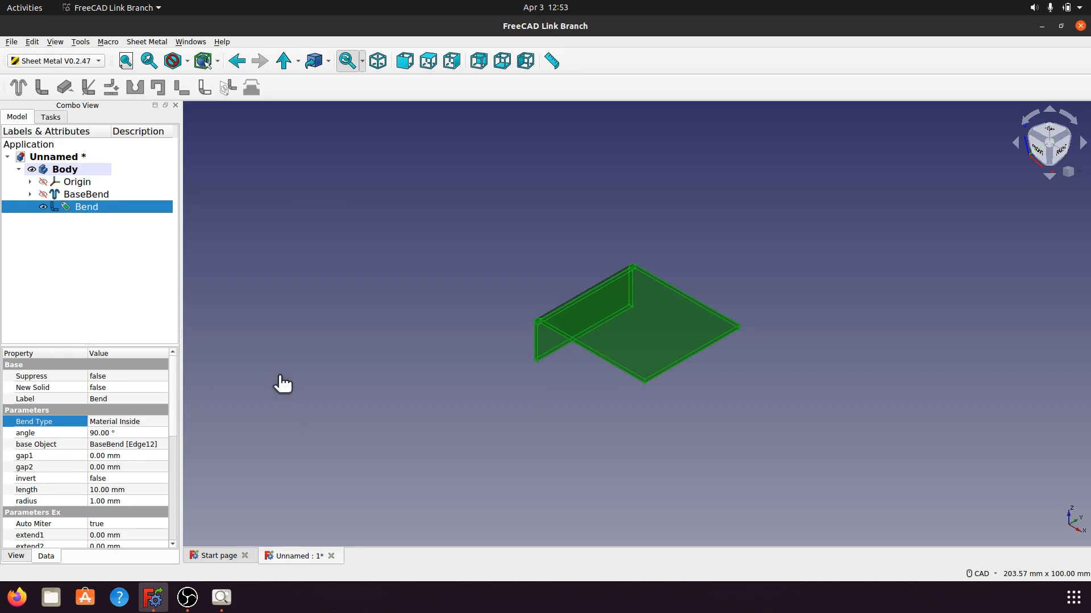
pyautogui.click(301, 386)
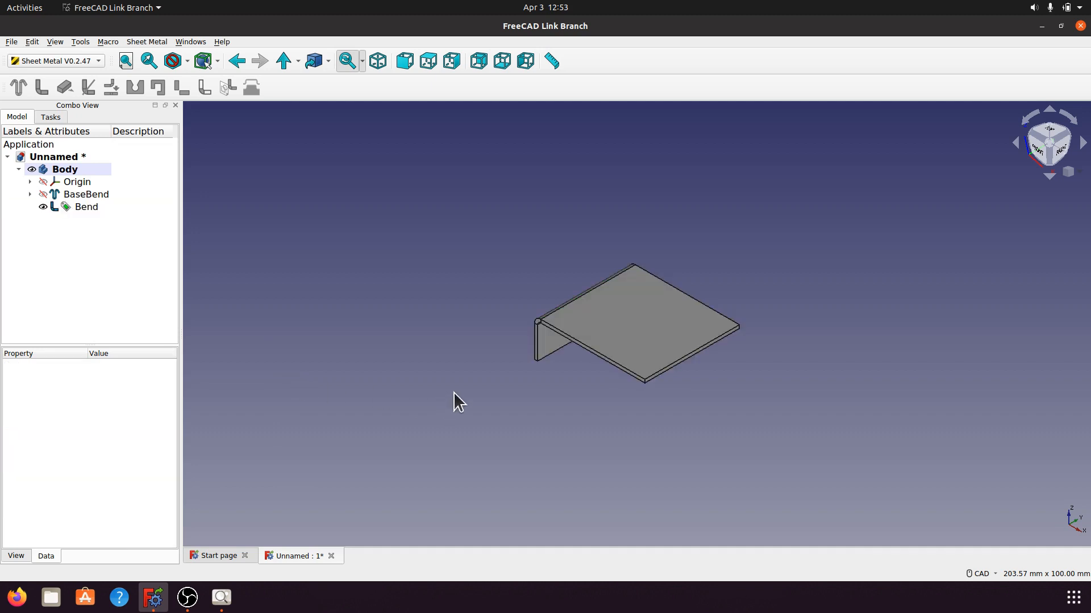
# Step: Make a second wall on the opposite 30 mm edge of the plate and set its bend type to Material Inside
pyautogui.click(664, 371)
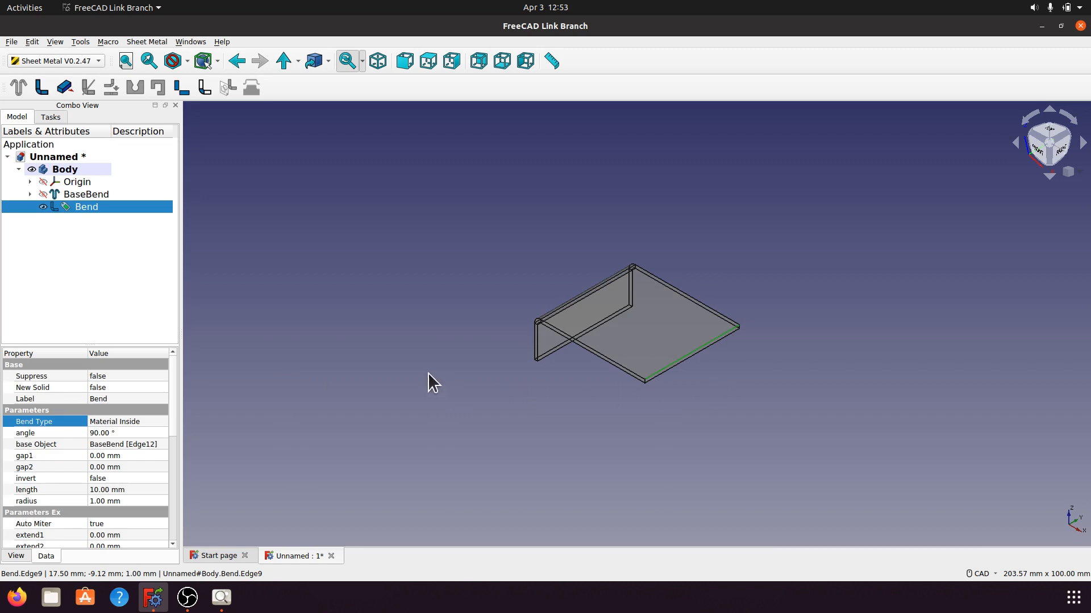
pyautogui.click(41, 87)
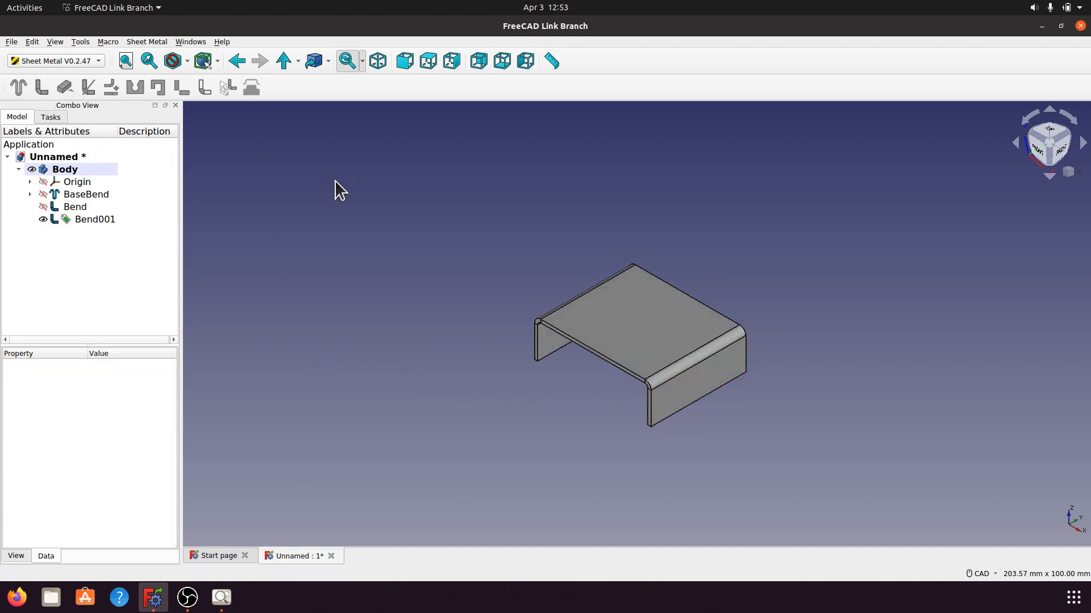
pyautogui.click(94, 219)
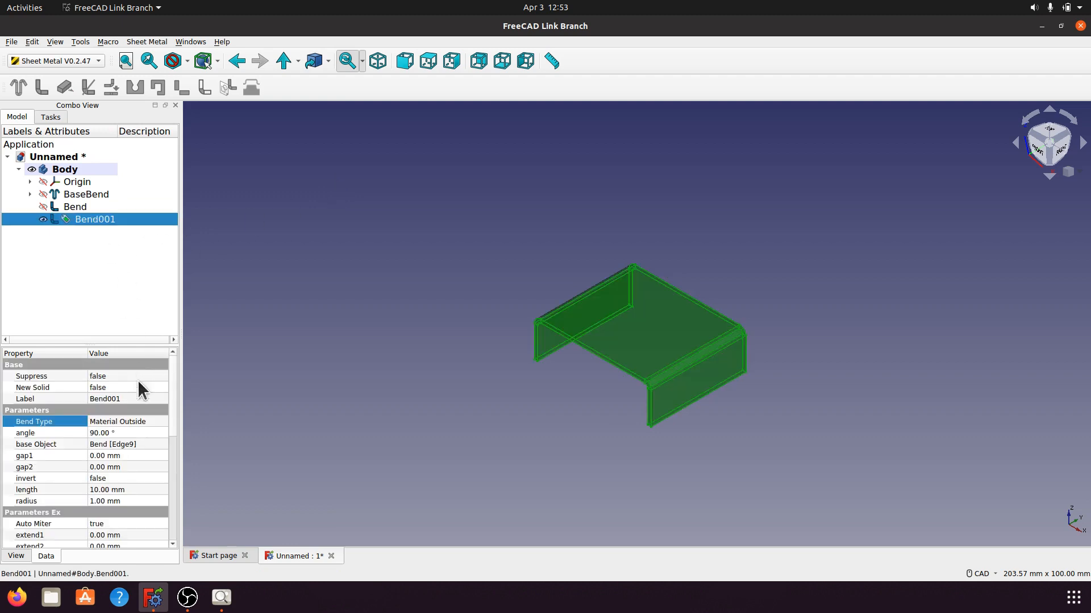
pyautogui.click(141, 422)
pyautogui.click(163, 420)
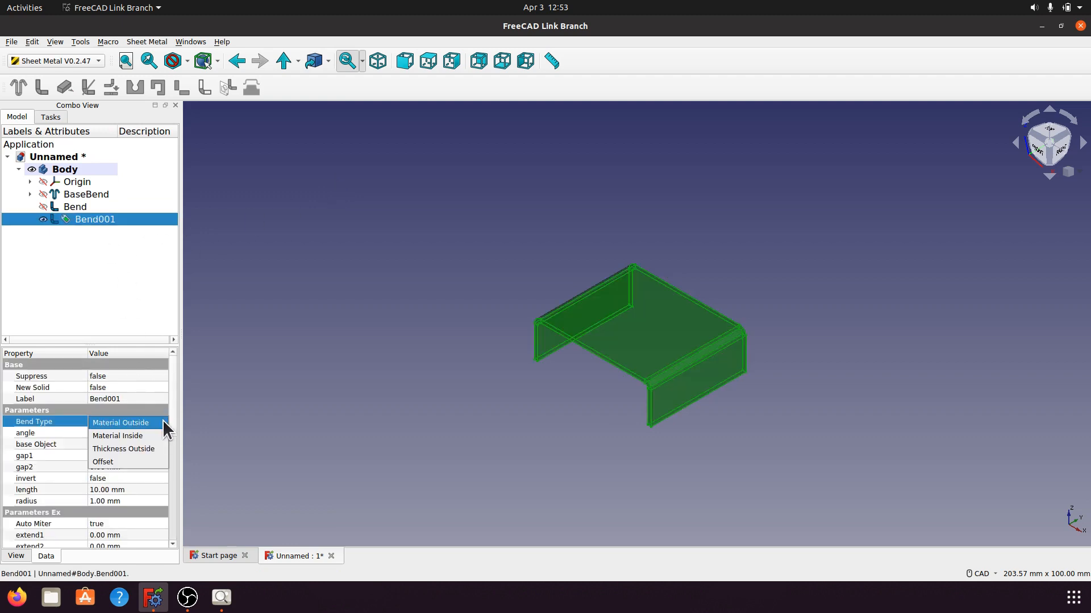
pyautogui.click(148, 435)
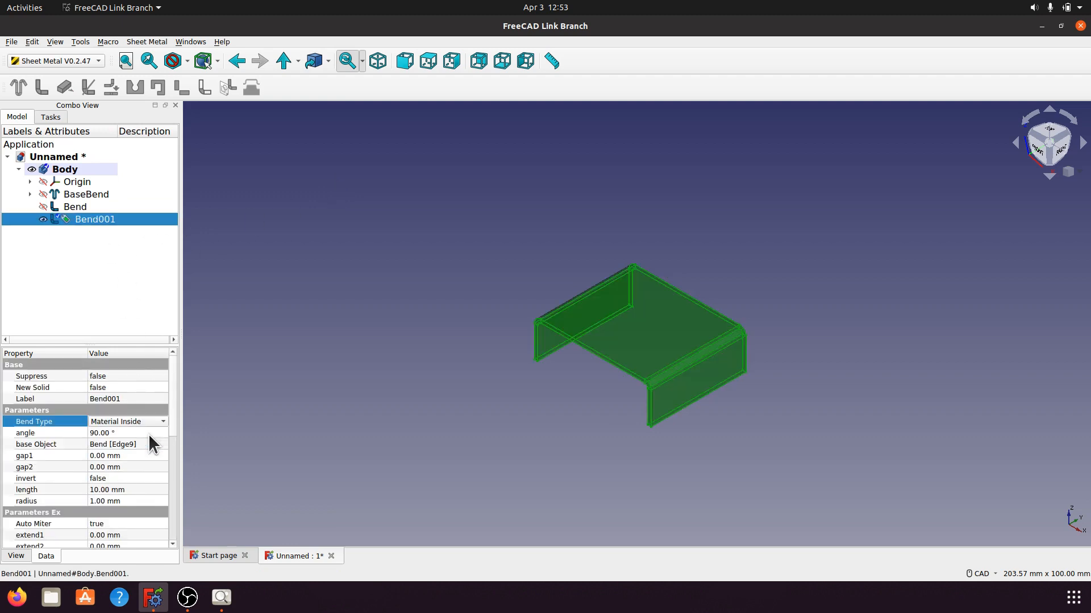
pyautogui.click(311, 281)
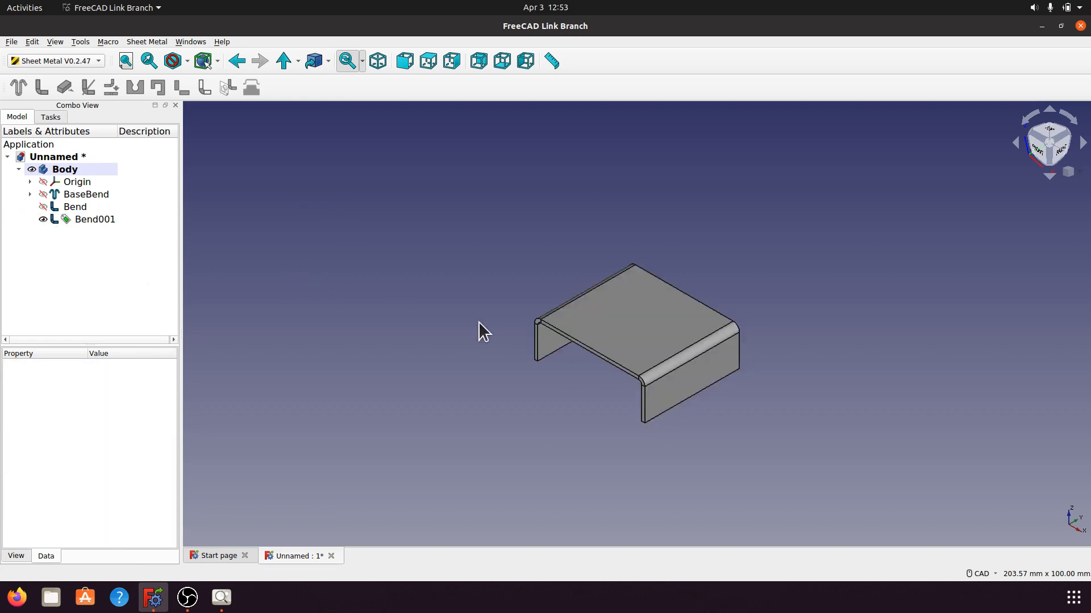
# Step: Set the length of the first side wall, Bend, to 21 mm
pyautogui.click(76, 207)
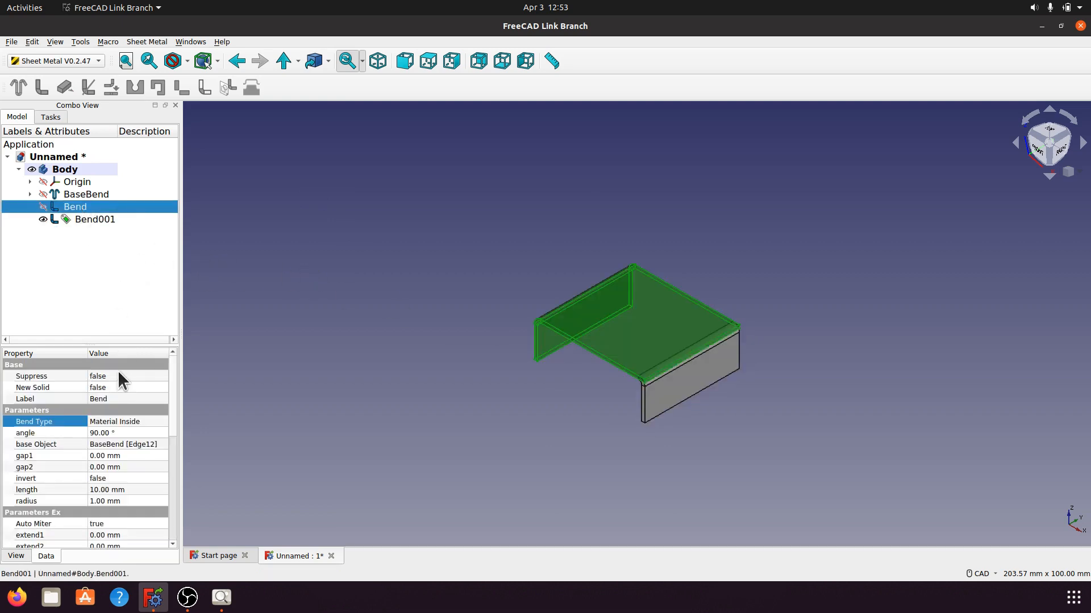
pyautogui.click(132, 489)
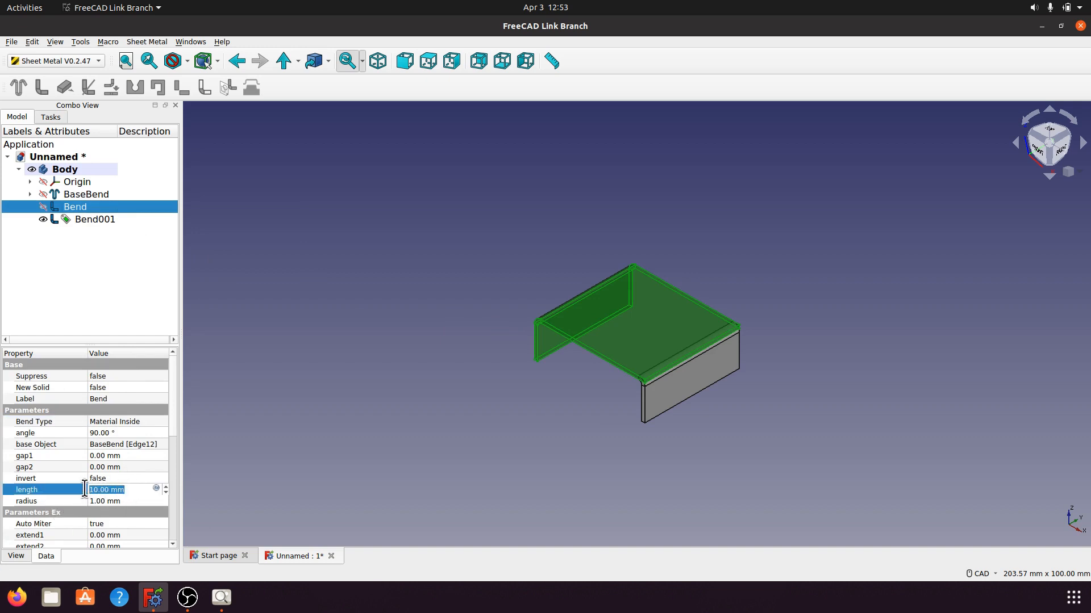
pyautogui.write('21')
pyautogui.press('Return')
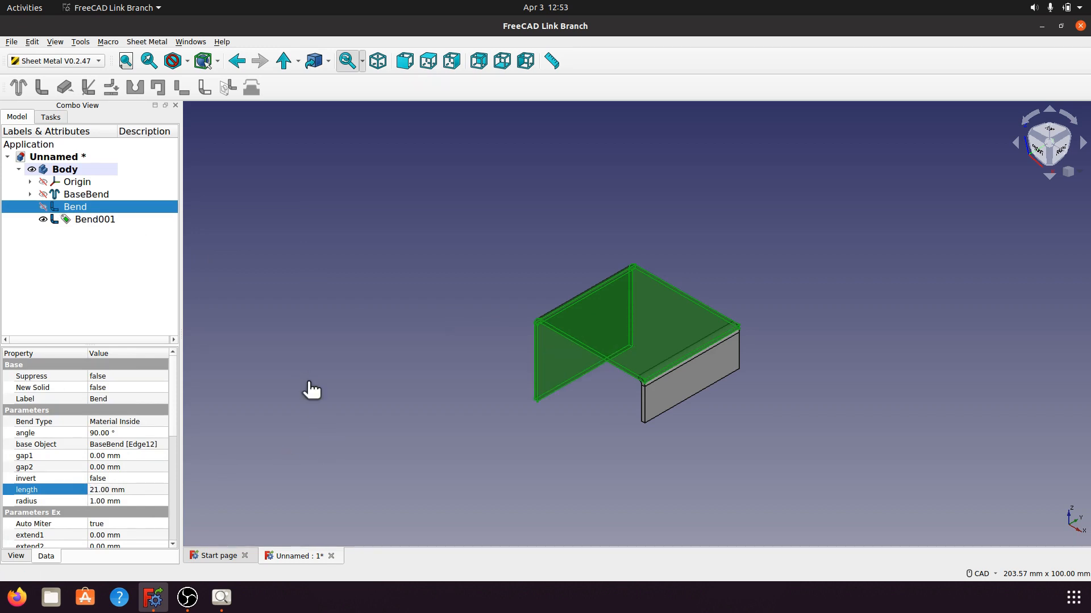
pyautogui.click(281, 400)
# Step: Set the length of the second side wall, Bend001, to 21 mm
pyautogui.click(87, 218)
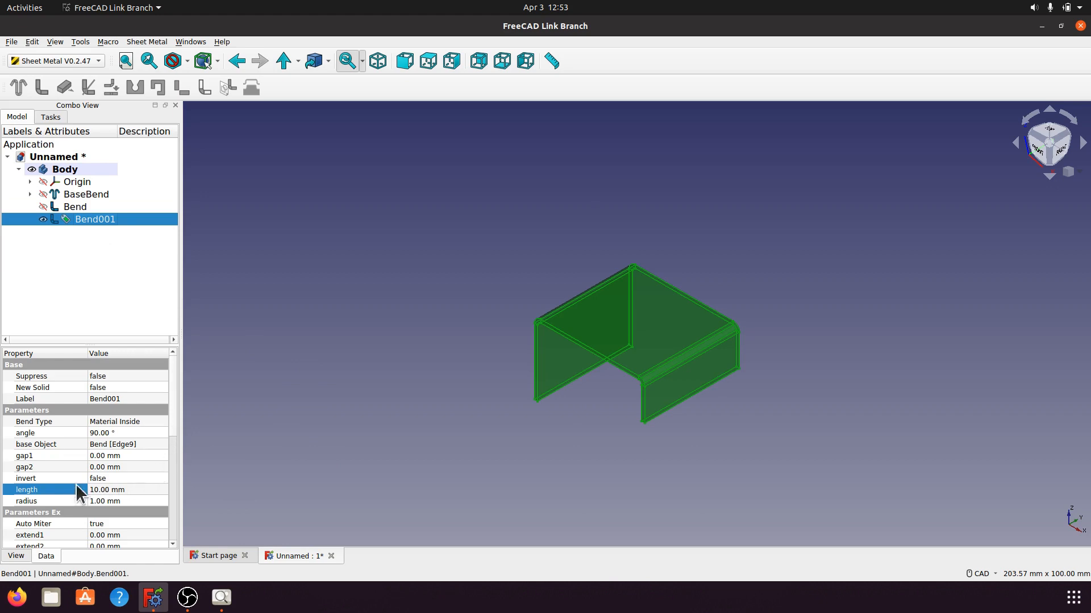
pyautogui.click(130, 492)
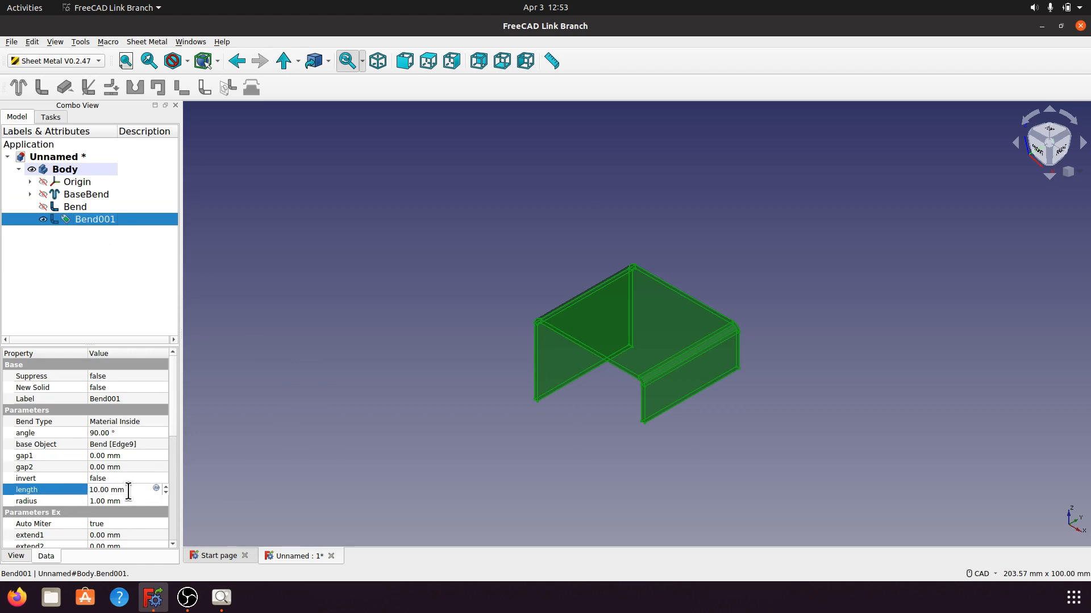
pyautogui.write('2')
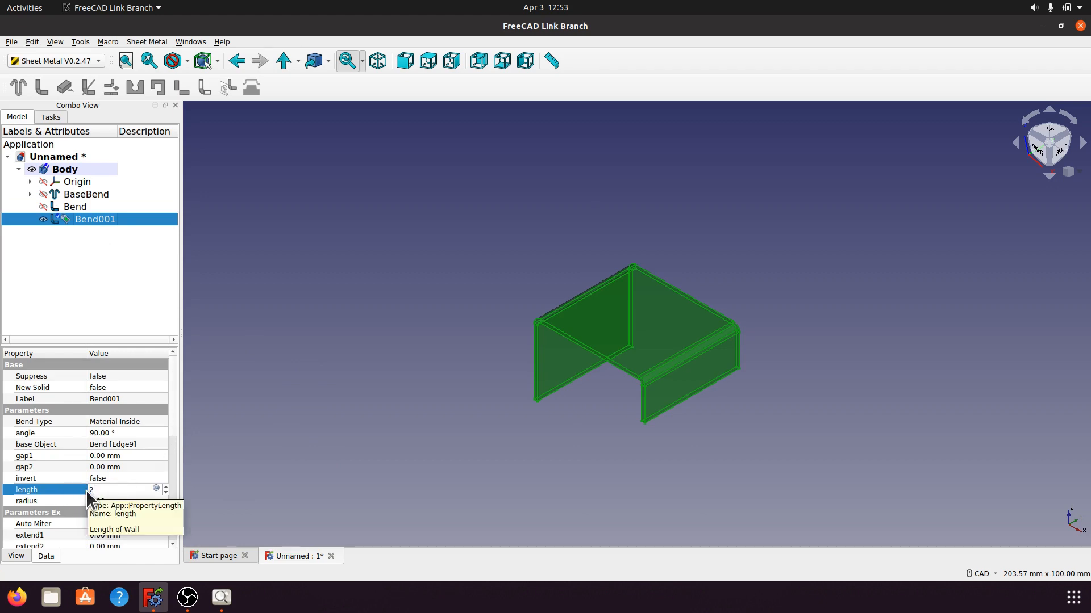
pyautogui.write('1')
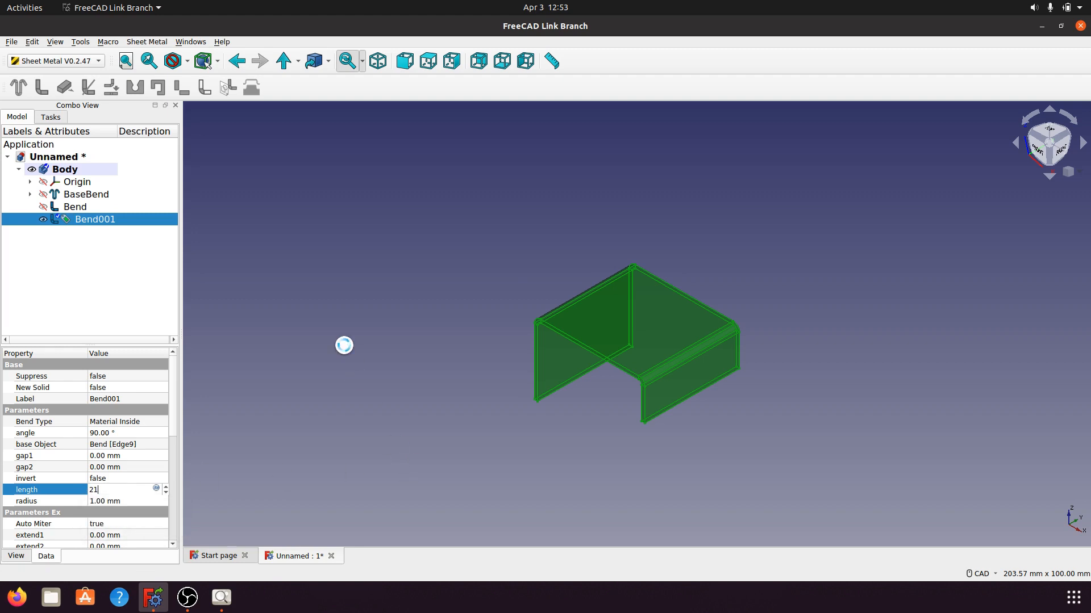
pyautogui.press('Return')
pyautogui.click(346, 353)
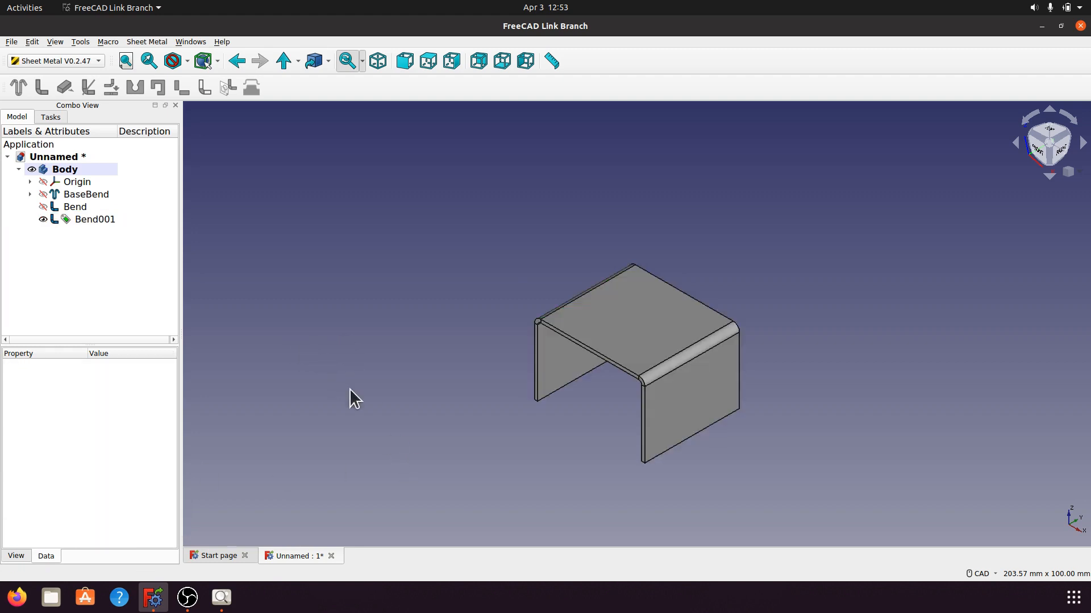
# Step: Check the foot flange in the reference drawing and make an outward wall from the lower end of the second side wall
pyautogui.click(221, 597)
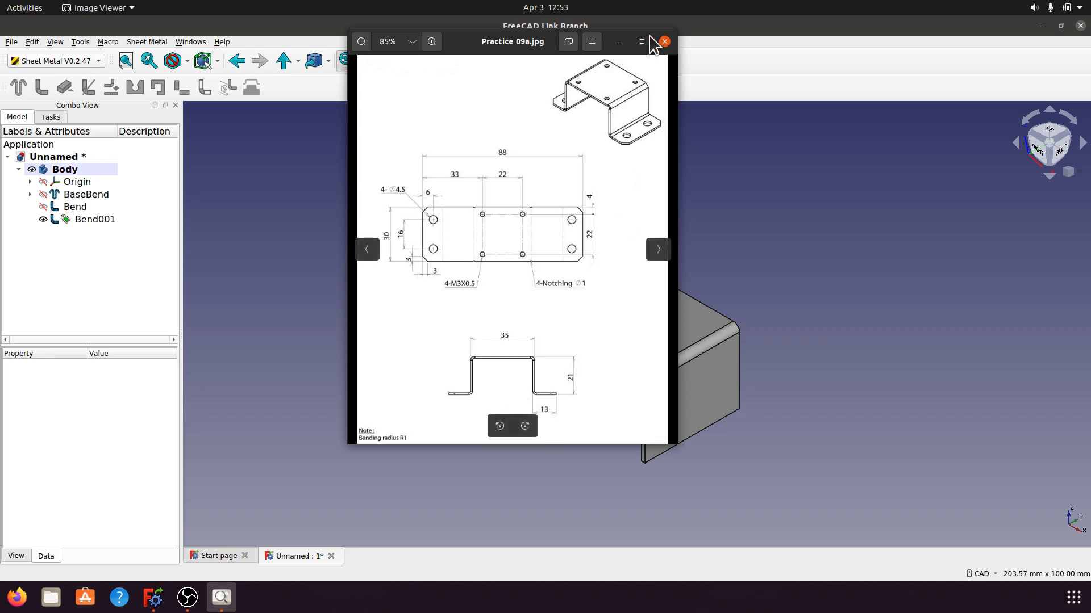
pyautogui.click(619, 43)
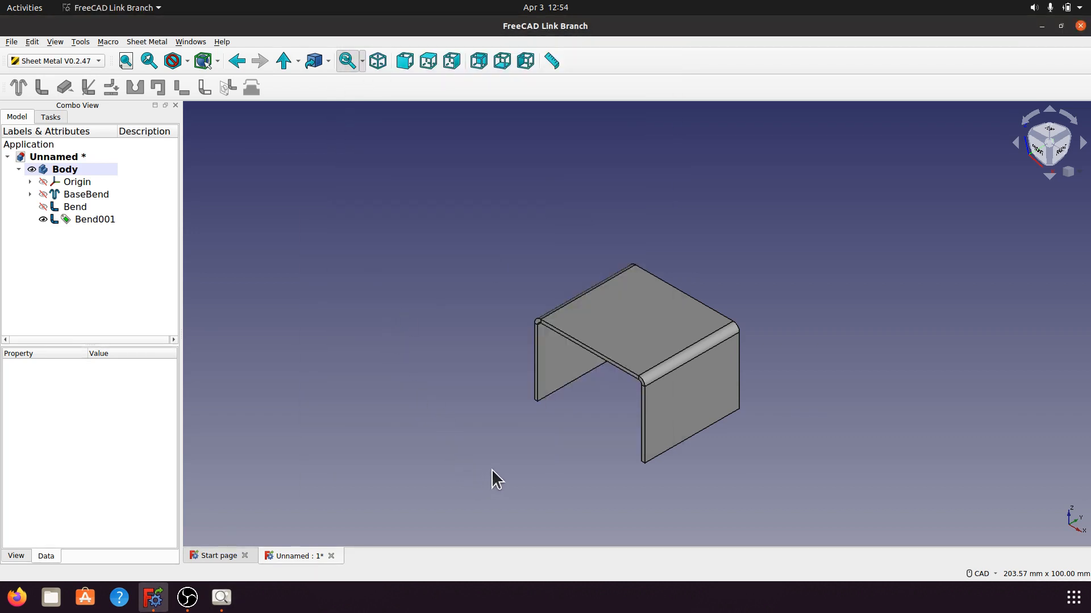
pyautogui.scroll(4, 504, 392)
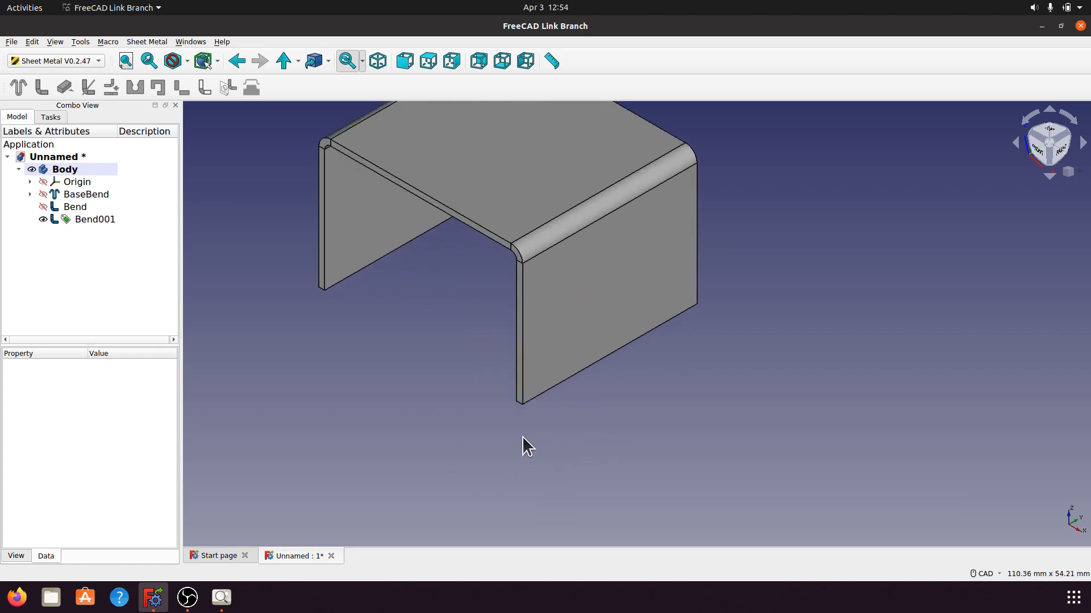
pyautogui.moveTo(523, 439); pyautogui.dragTo(679, 385, button='middle')
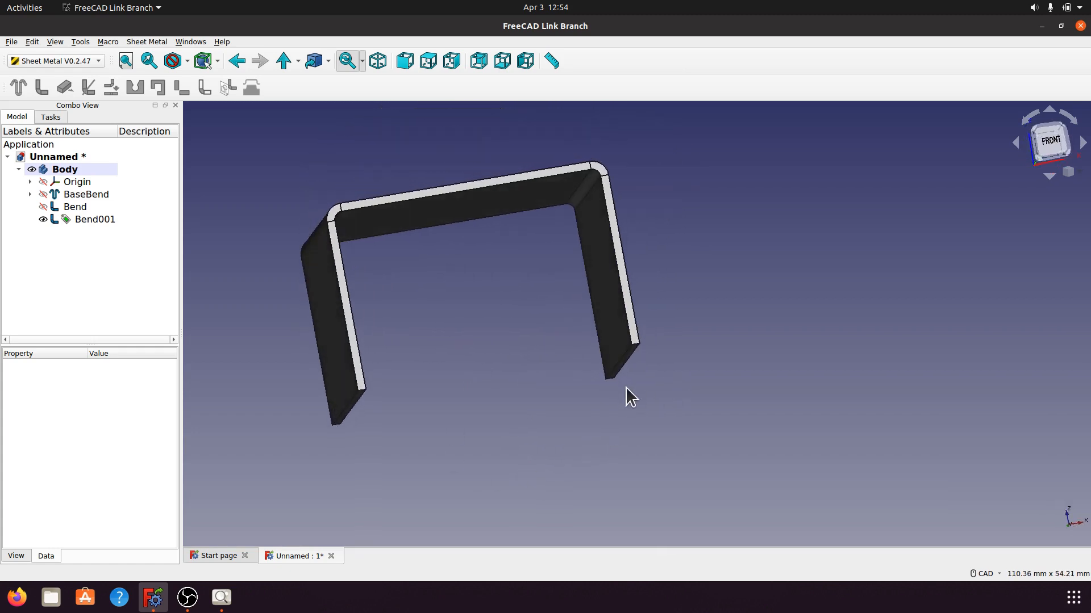
pyautogui.click(621, 361)
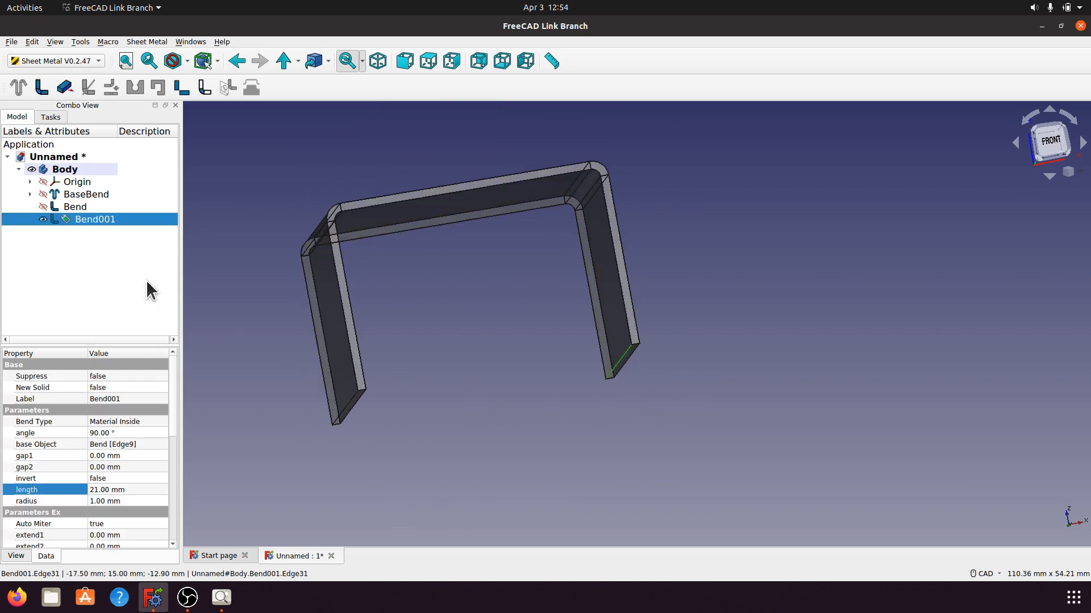
pyautogui.click(41, 89)
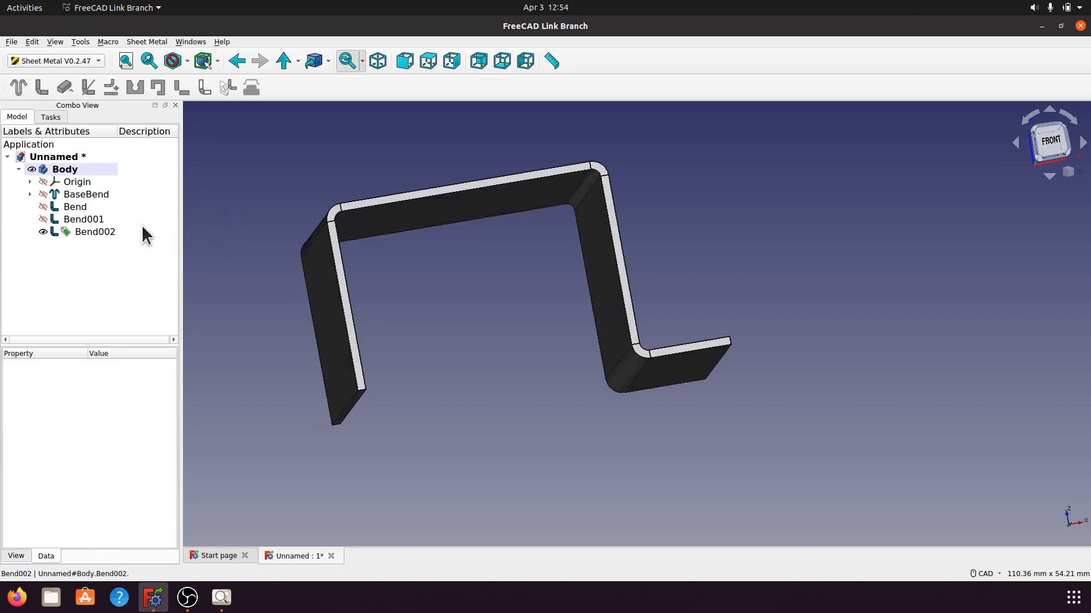
# Step: Set the bend type of the foot flange Bend002 to Material Inside and its length to 13 mm
pyautogui.click(100, 232)
pyautogui.click(134, 423)
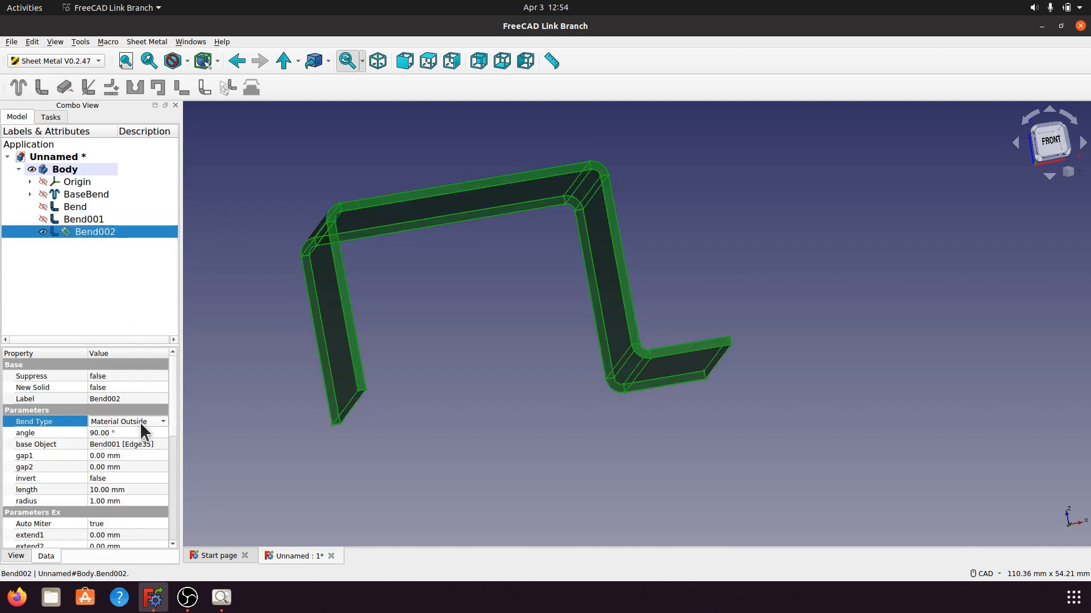
pyautogui.click(162, 421)
pyautogui.click(155, 433)
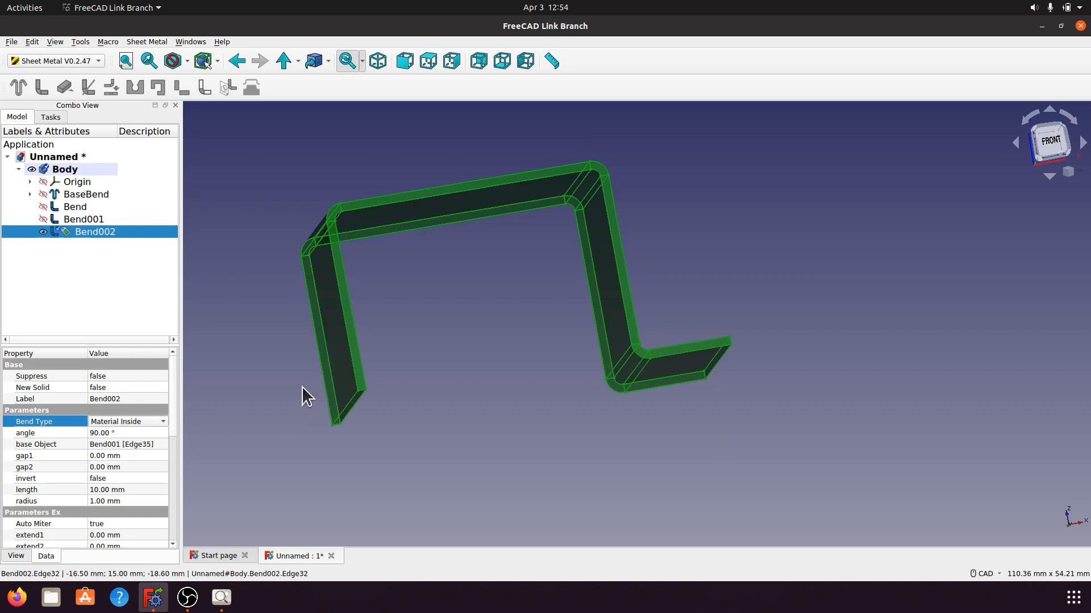
pyautogui.click(130, 491)
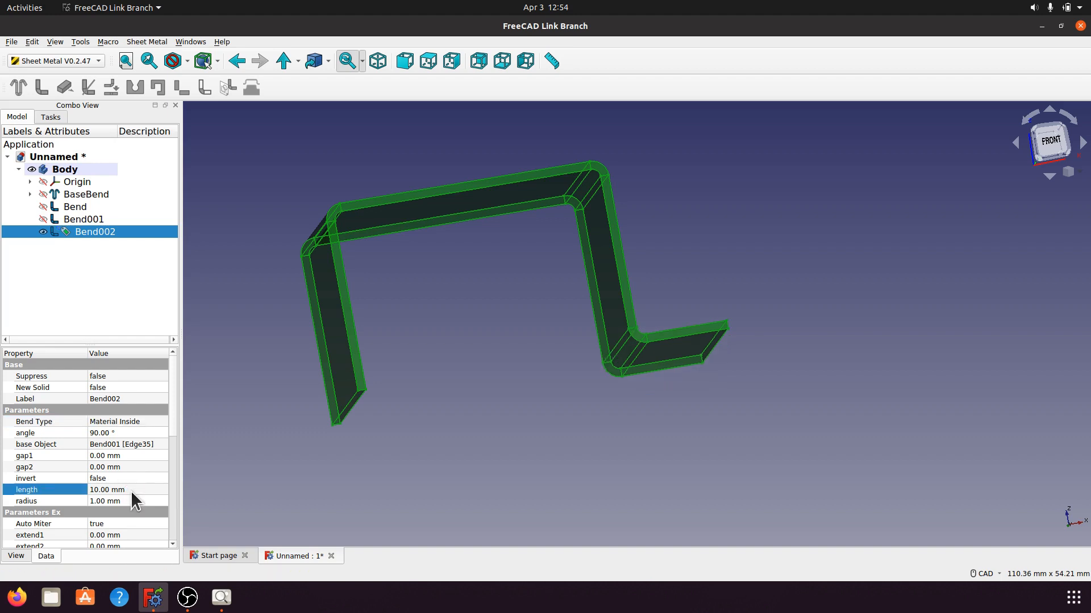
pyautogui.click(131, 489)
pyautogui.write('13')
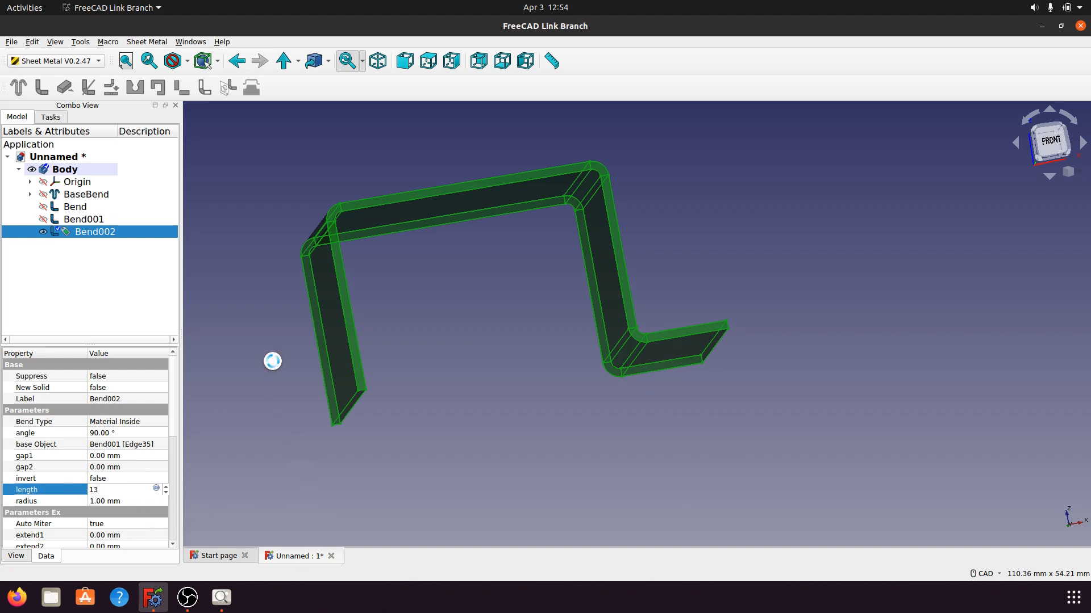
pyautogui.press('Return')
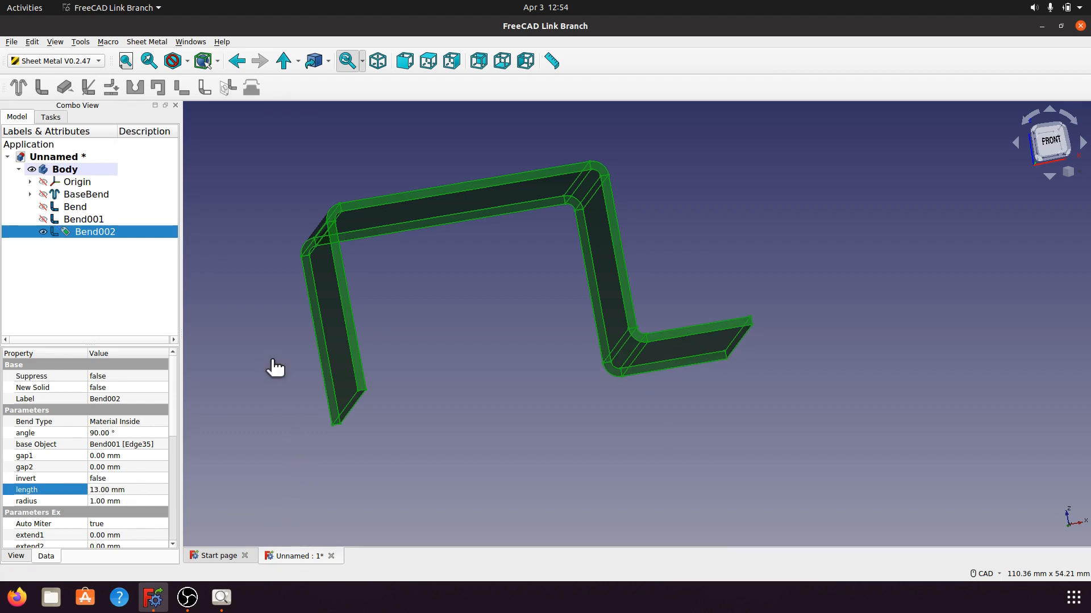
pyautogui.click(268, 368)
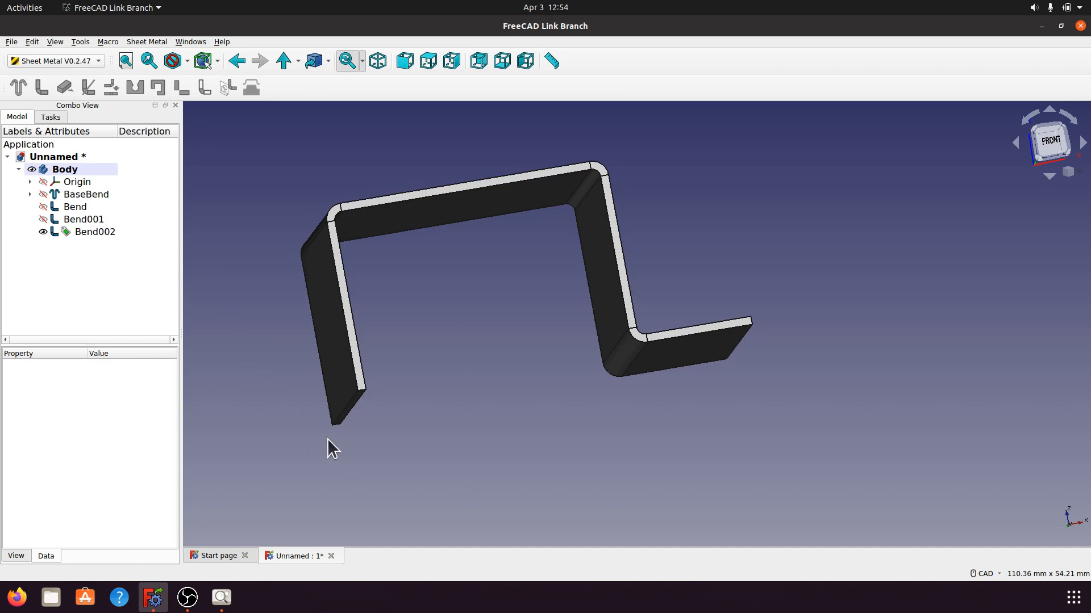
# Step: Make an outward wall from the lower end of the first side wall and set its length to 13 mm
pyautogui.click(353, 413)
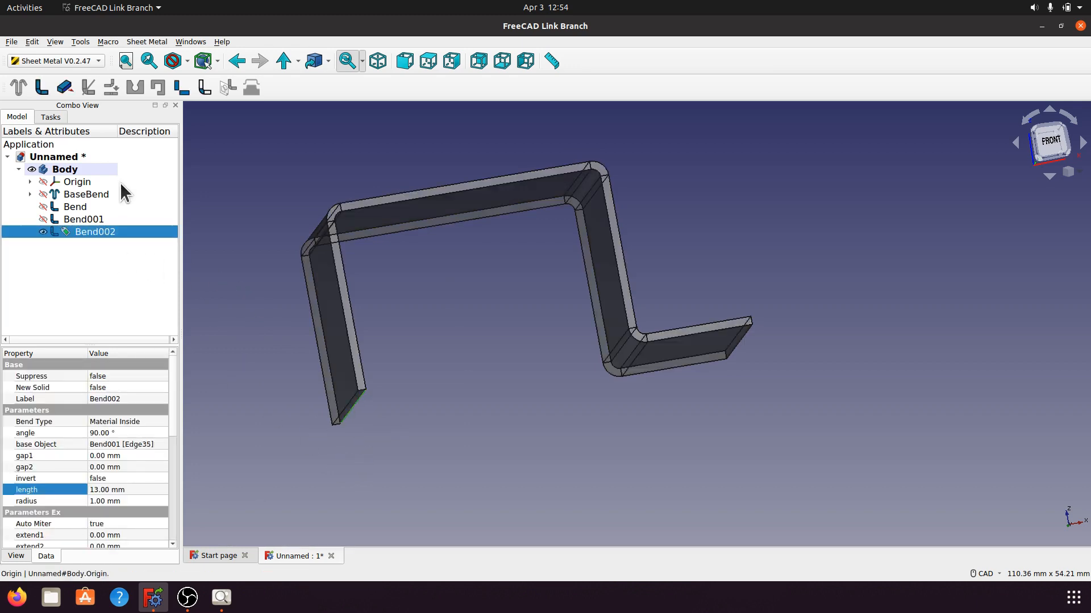
pyautogui.click(41, 87)
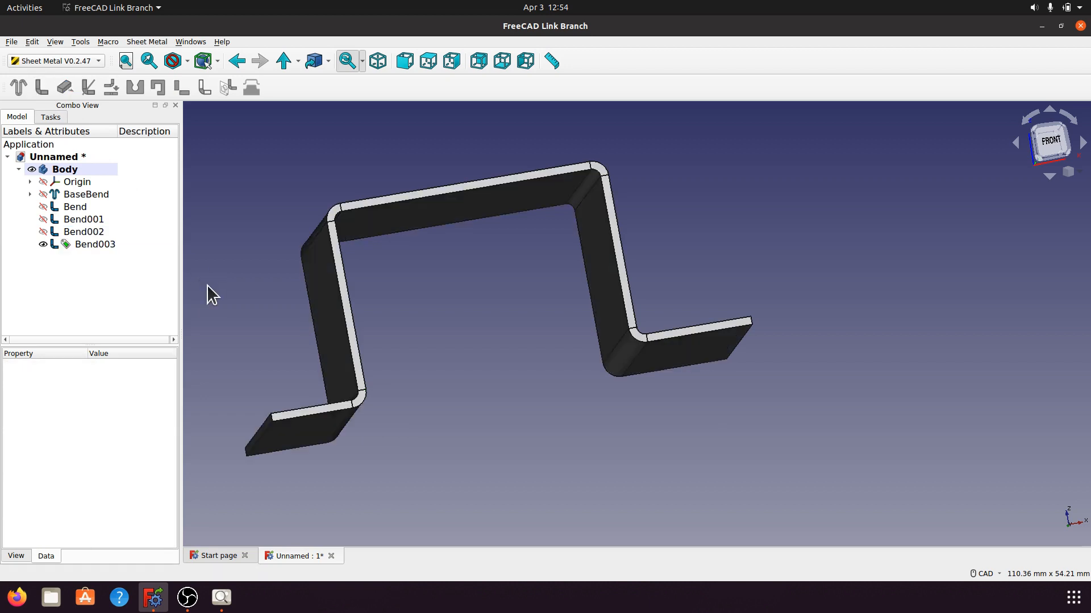
pyautogui.click(87, 244)
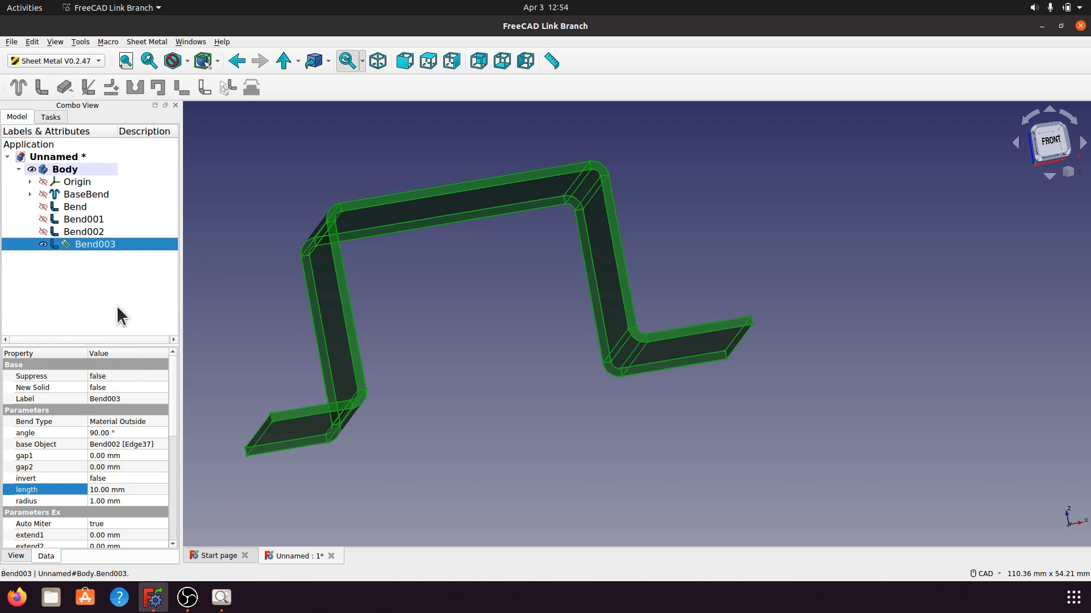
pyautogui.click(124, 489)
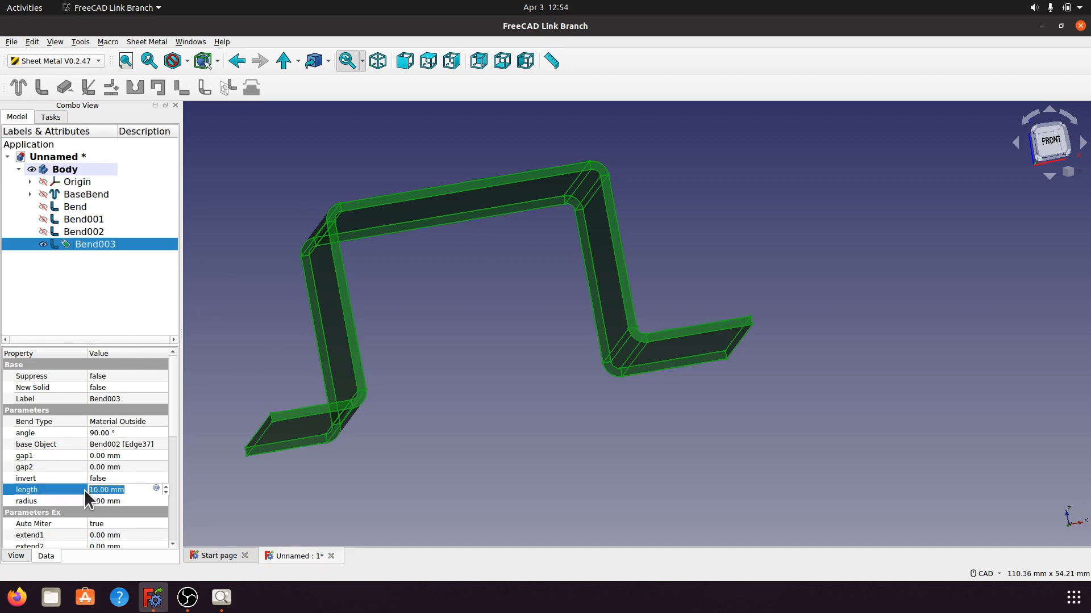
pyautogui.write('13')
# Step: Set the bend type of the second foot flange, Bend003, to Material Inside
pyautogui.click(158, 422)
pyautogui.click(159, 426)
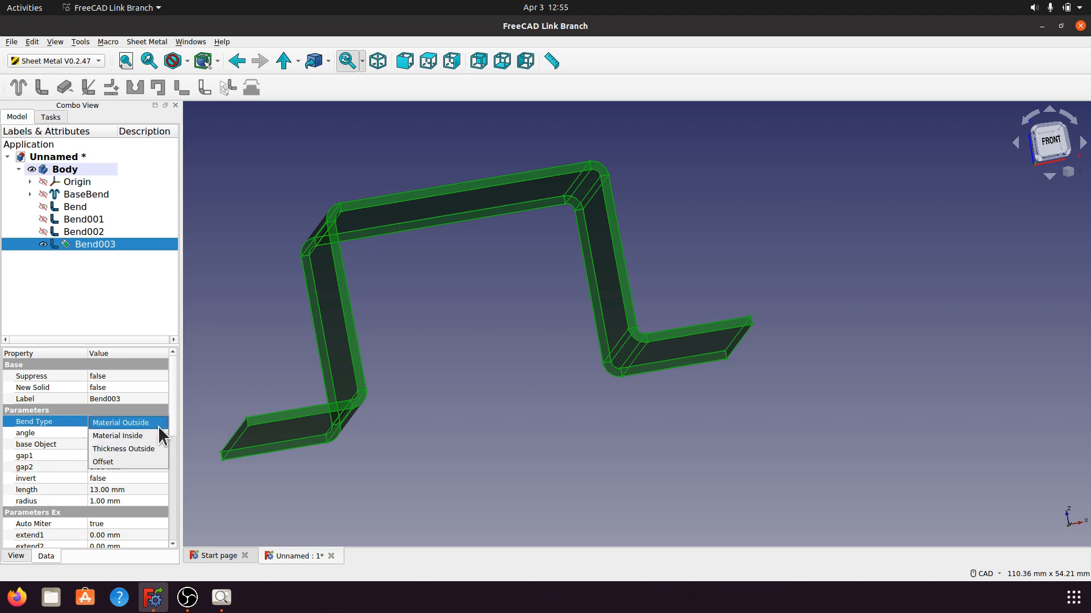
pyautogui.click(151, 436)
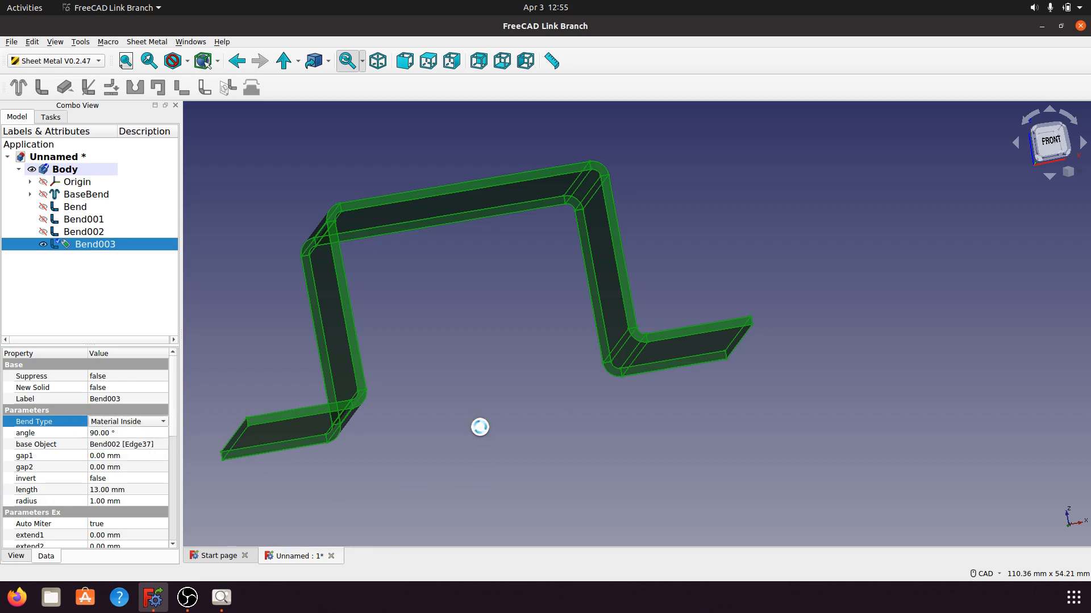
pyautogui.click(483, 430)
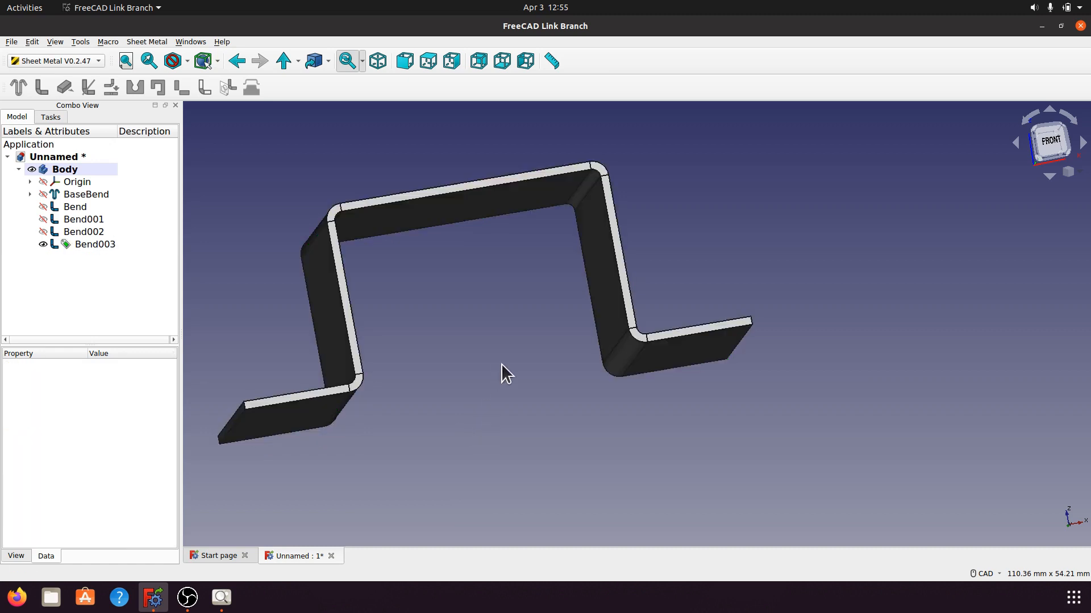
# Step: Show the bracket in isometric view and apply the Emerald material to the Body in its display properties
pyautogui.moveTo(536, 365); pyautogui.dragTo(641, 407, button='middle')
pyautogui.scroll(-3, 505, 403)
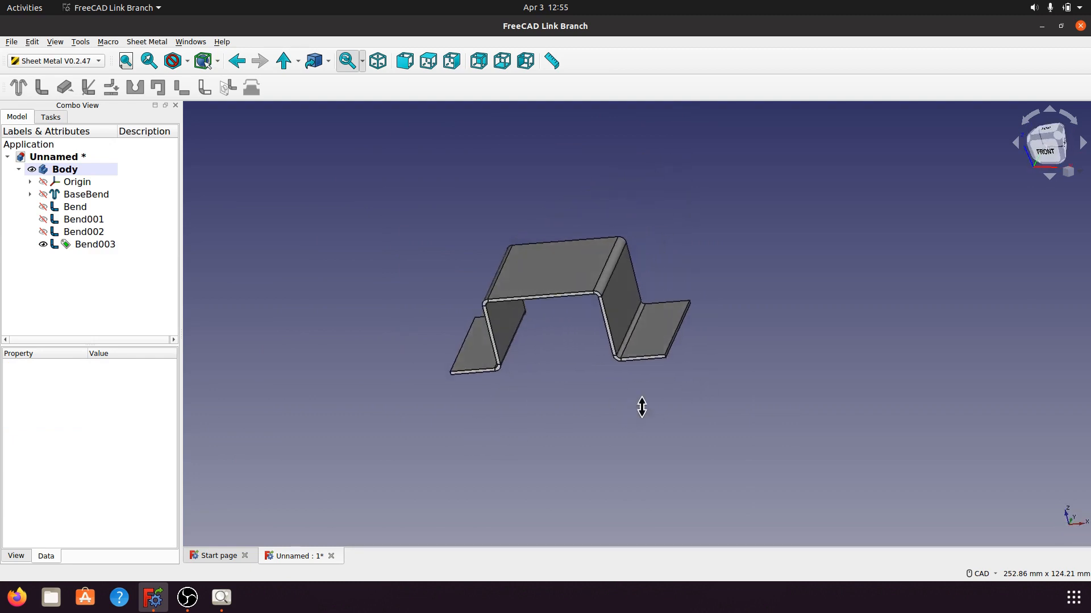
pyautogui.scroll(2, 460, 219)
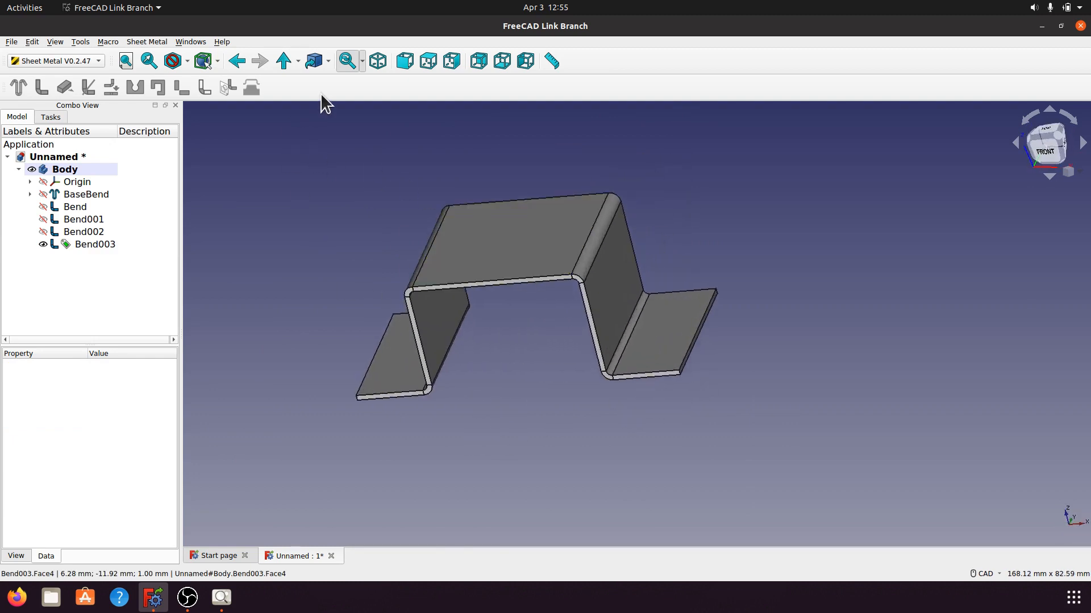
pyautogui.click(378, 62)
pyautogui.scroll(3, 466, 397)
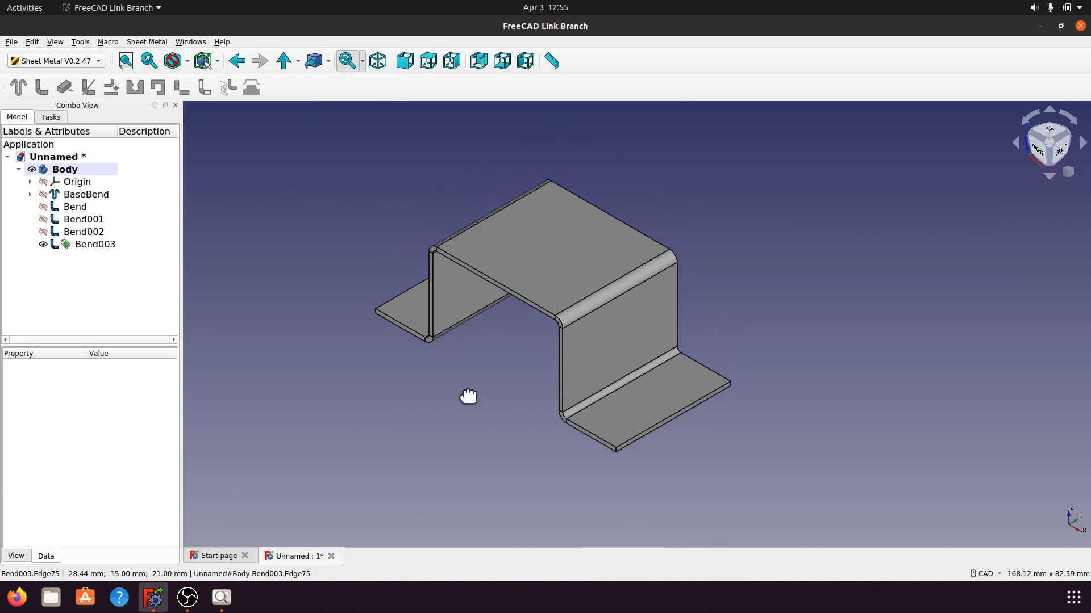
pyautogui.rightClick(73, 169)
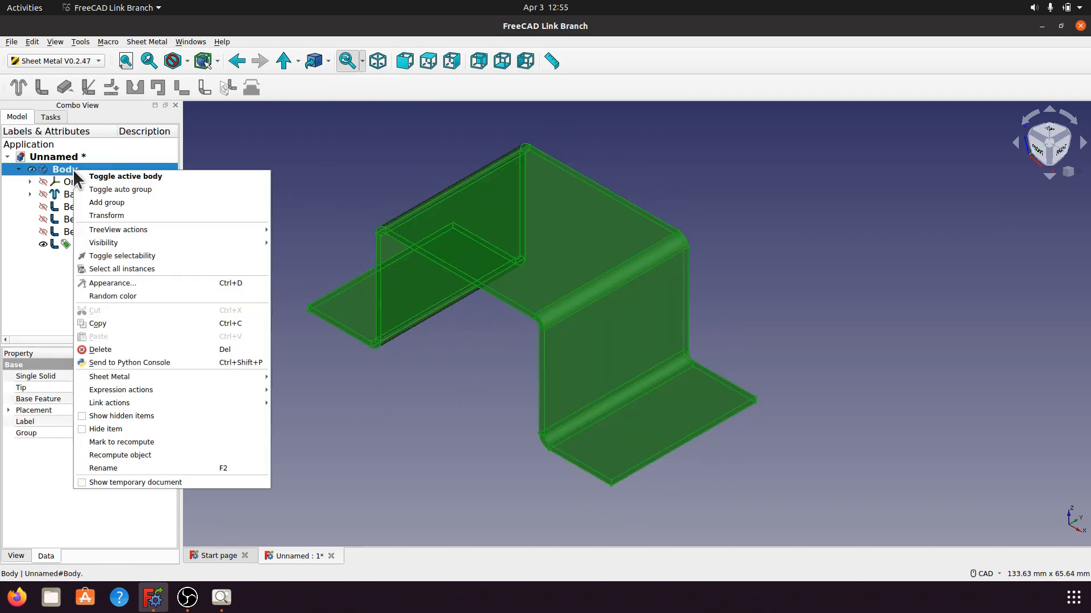
pyautogui.click(113, 282)
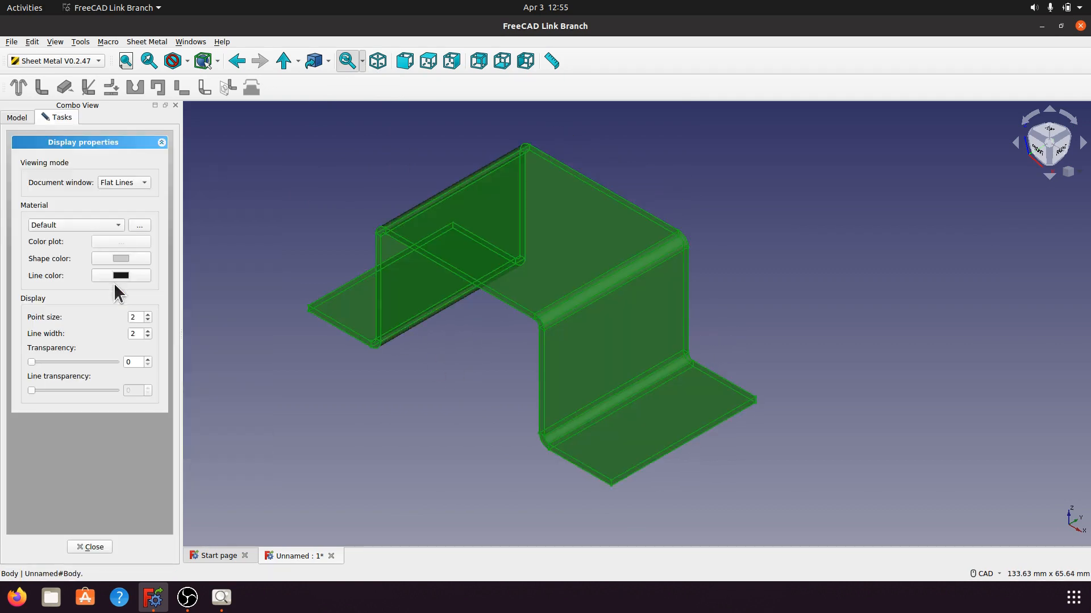
pyautogui.click(119, 225)
pyautogui.click(70, 303)
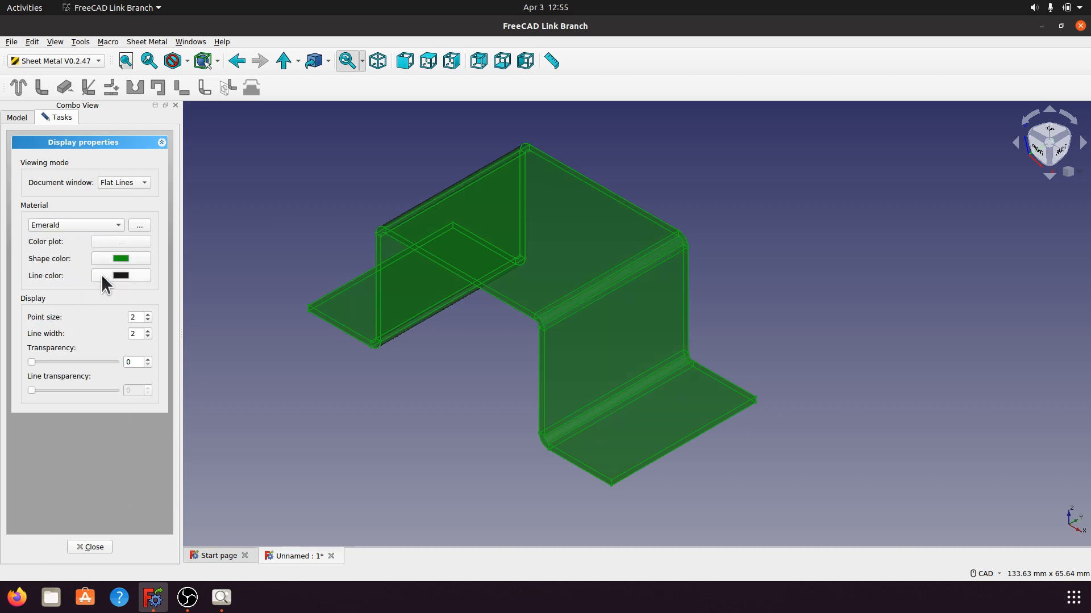
# Step: Change the Body's shape color to orange (#ff5500) and close the display properties
pyautogui.click(124, 257)
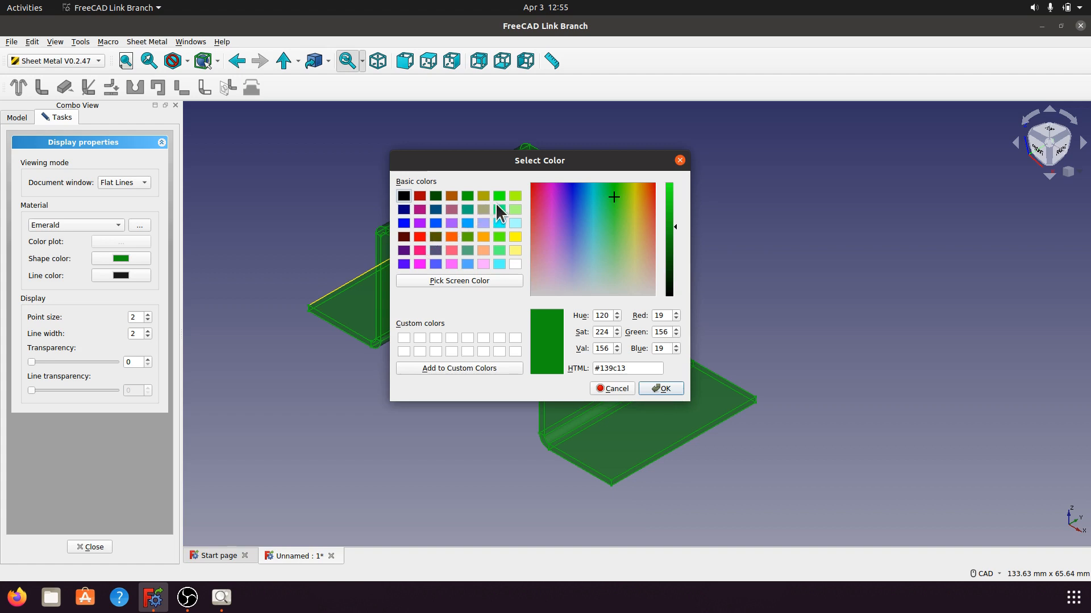
pyautogui.click(519, 236)
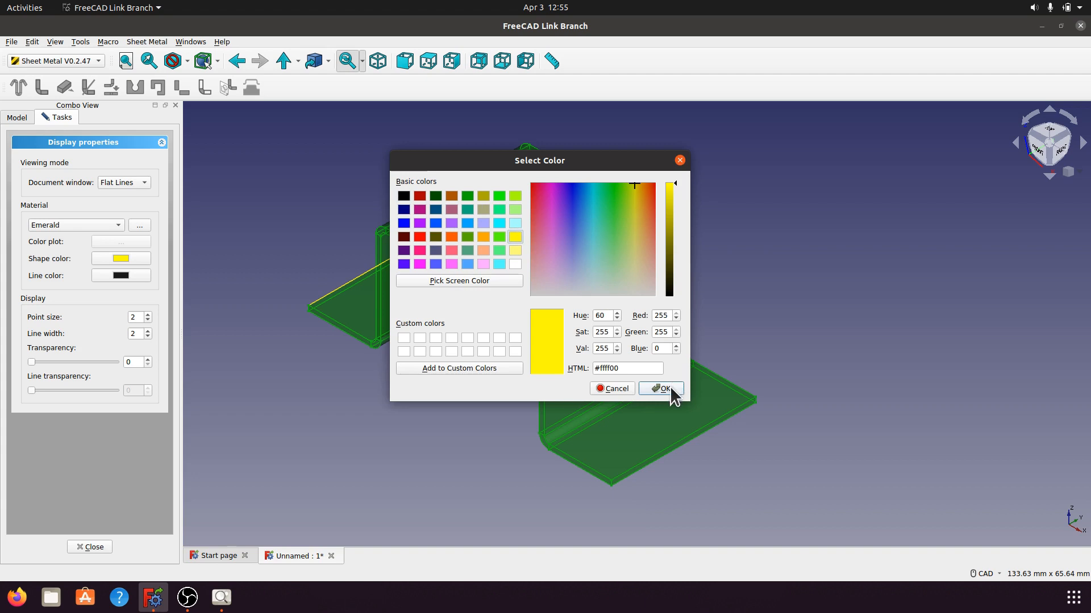
pyautogui.click(516, 253)
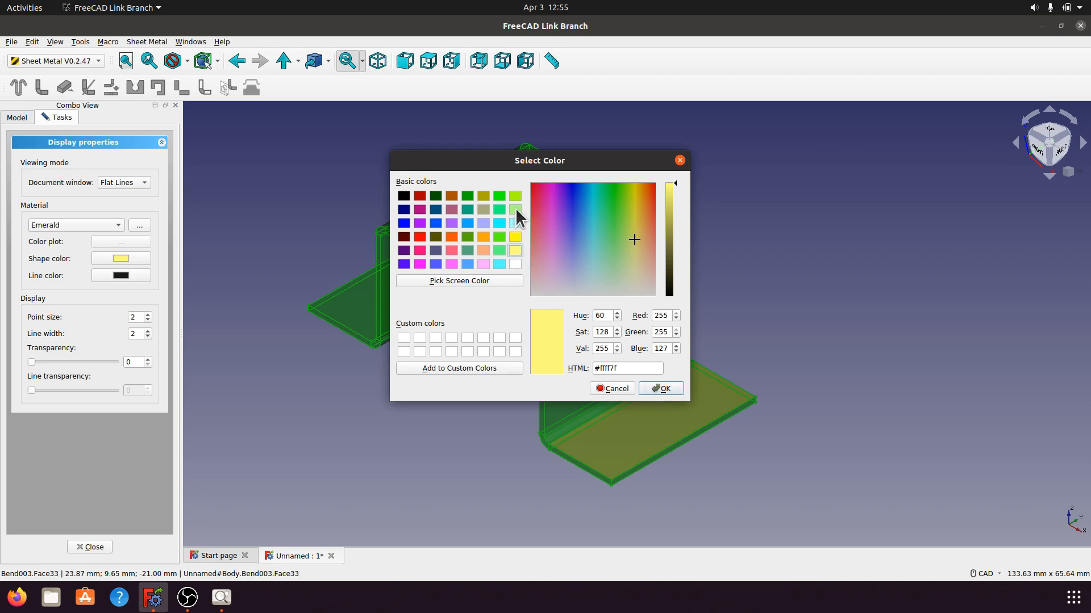
pyautogui.click(454, 237)
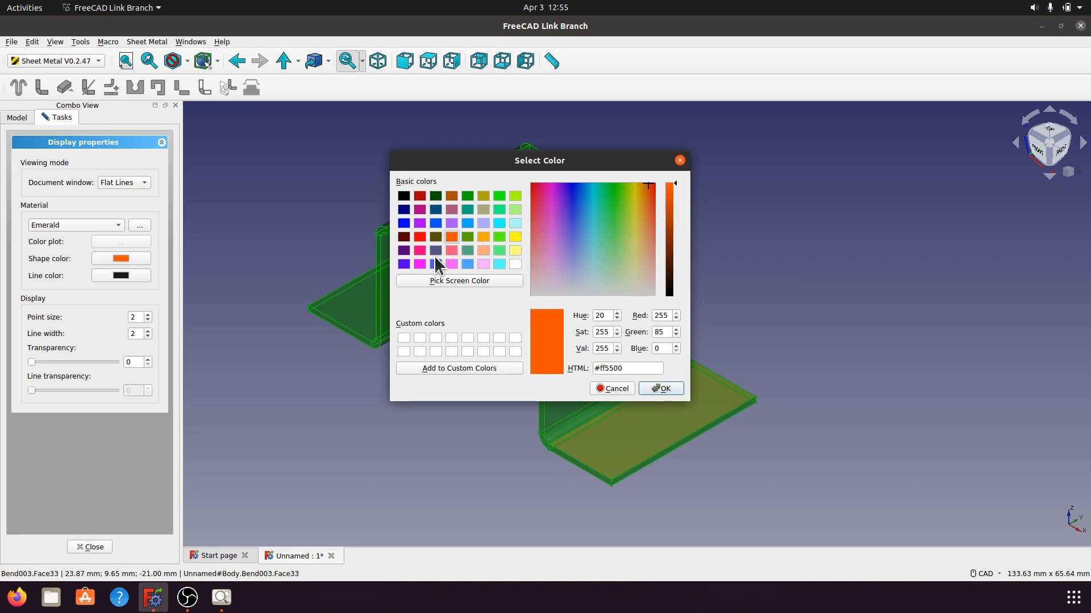
pyautogui.click(670, 388)
pyautogui.click(833, 278)
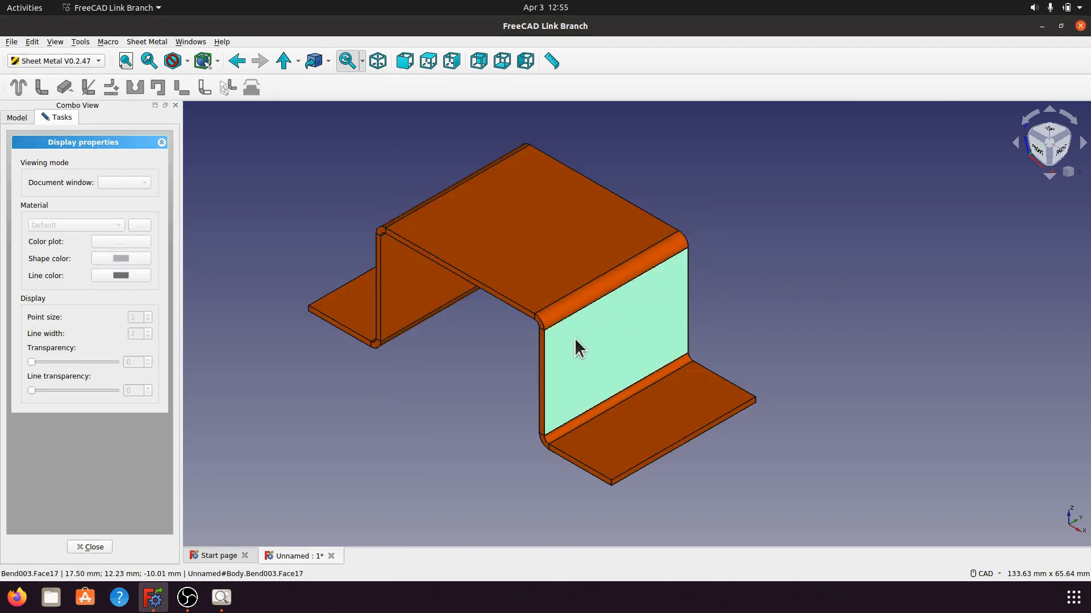
pyautogui.click(94, 547)
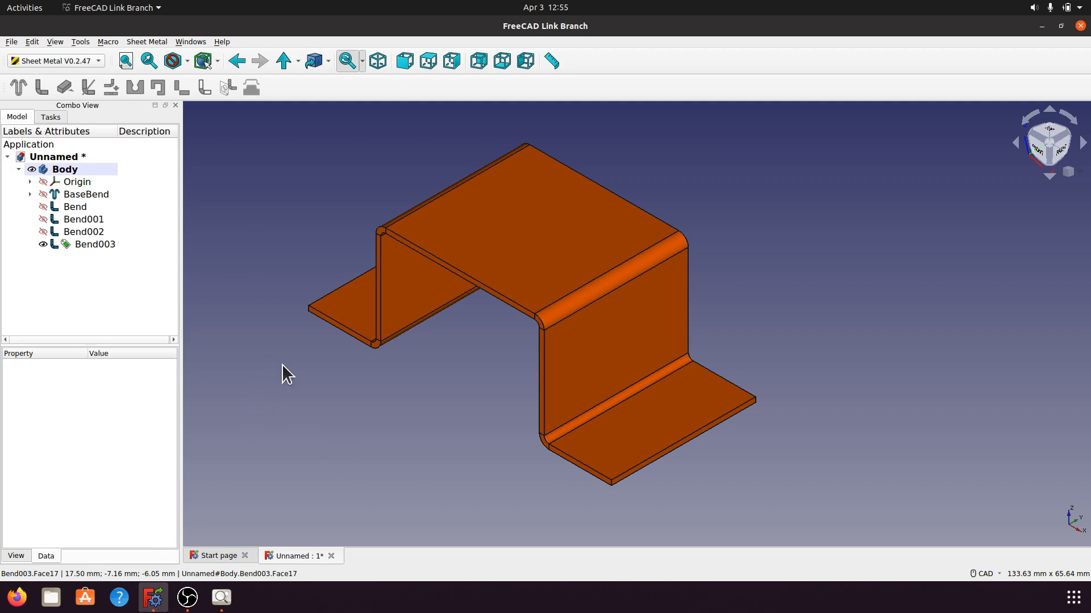
# Step: Check the flange corners in the Practice 09a drawing and select the two outer corner edges of the second side wall's foot flange
pyautogui.click(222, 594)
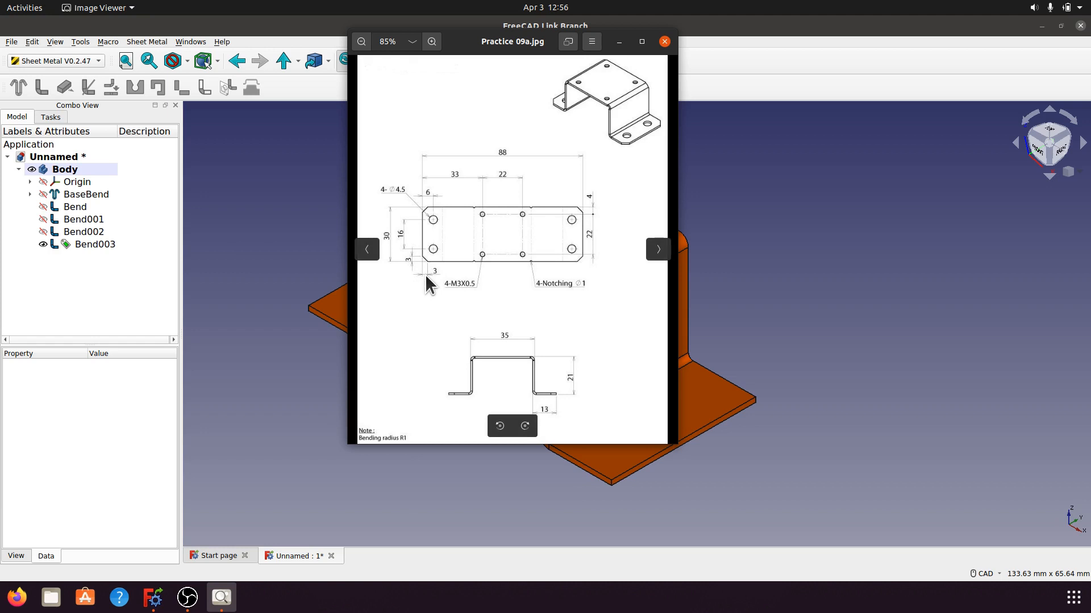
pyautogui.click(619, 43)
pyautogui.scroll(3, 791, 365)
pyautogui.scroll(2, 791, 365)
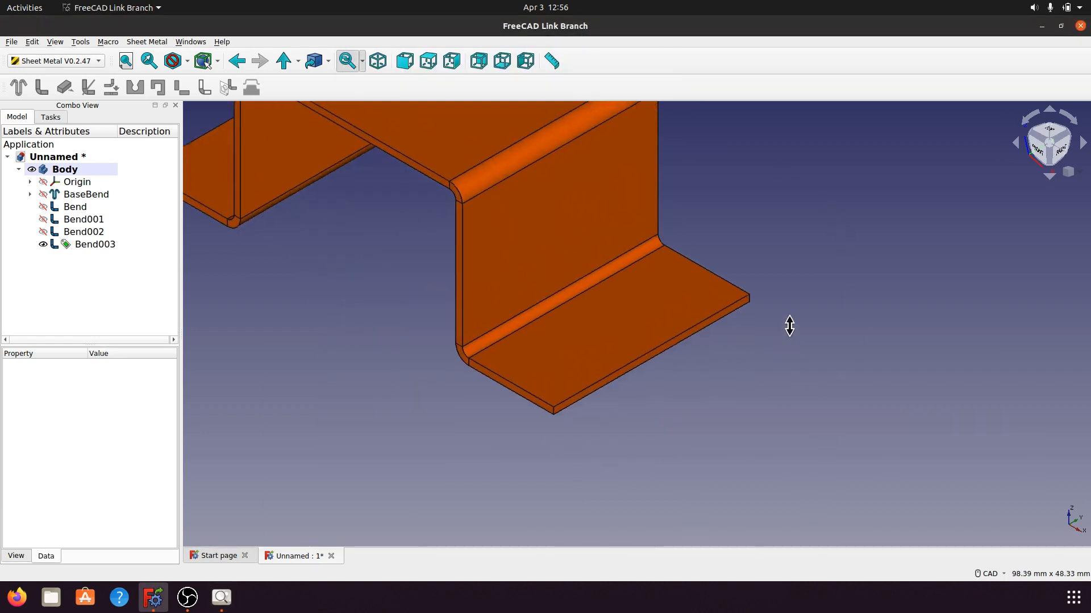
pyautogui.click(553, 414)
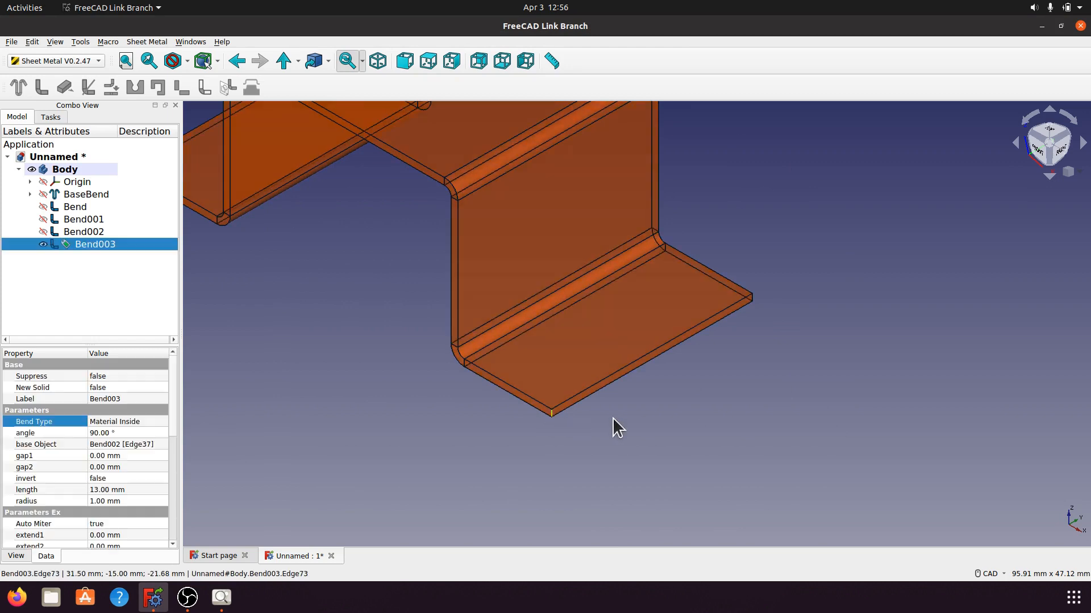
pyautogui.click(752, 298)
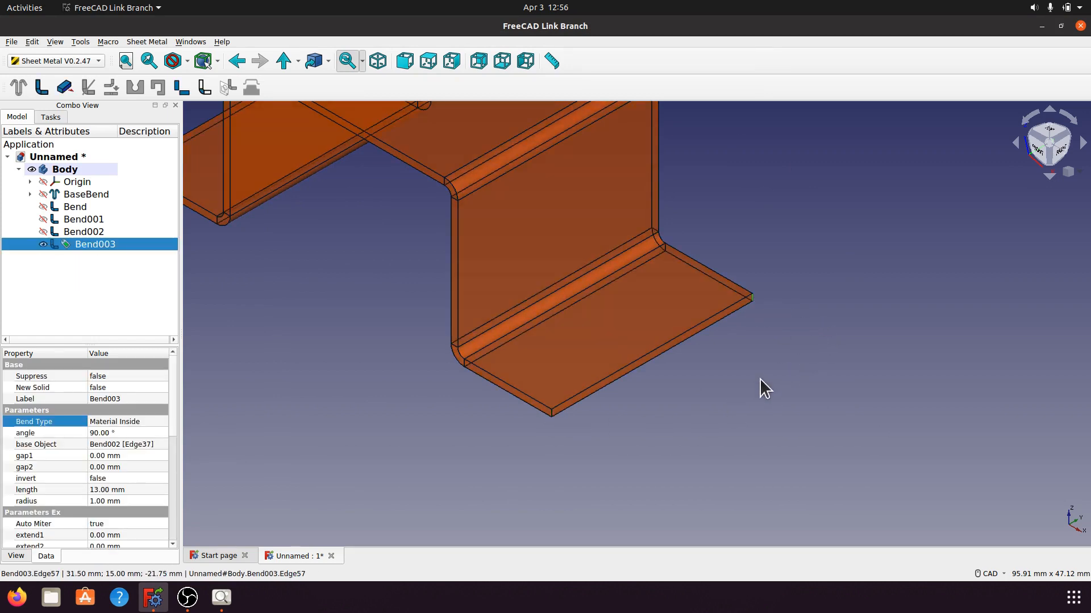
pyautogui.keyDown('ctrl'); pyautogui.click(550, 413); pyautogui.keyUp('ctrl')
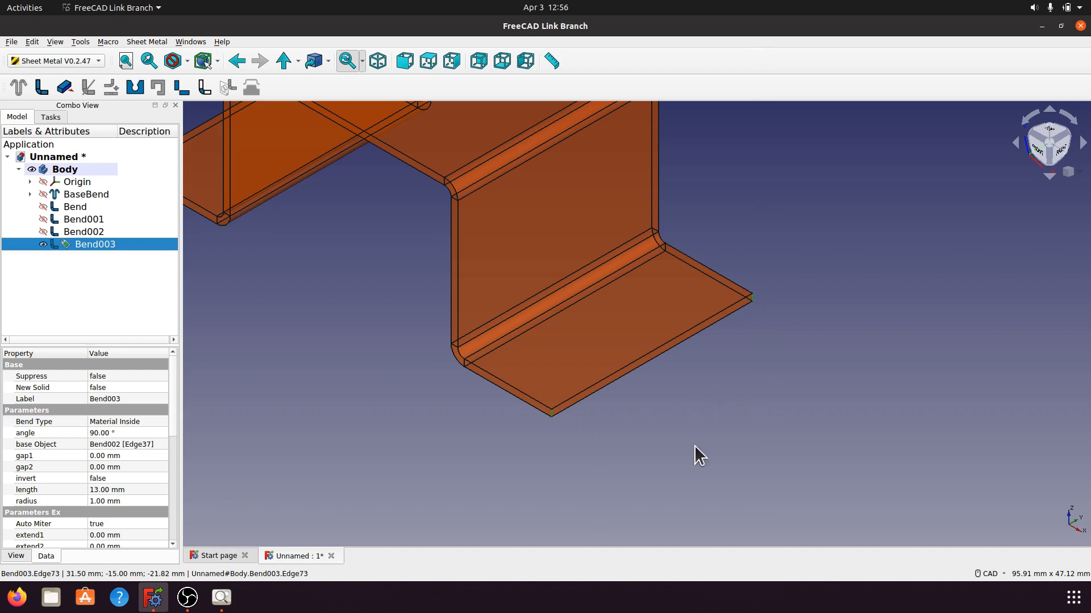
# Step: Add the two outer corner edges of the opposite foot flange to the selection and switch to the Part Design workbench
pyautogui.moveTo(448, 413); pyautogui.dragTo(759, 426, button='middle')
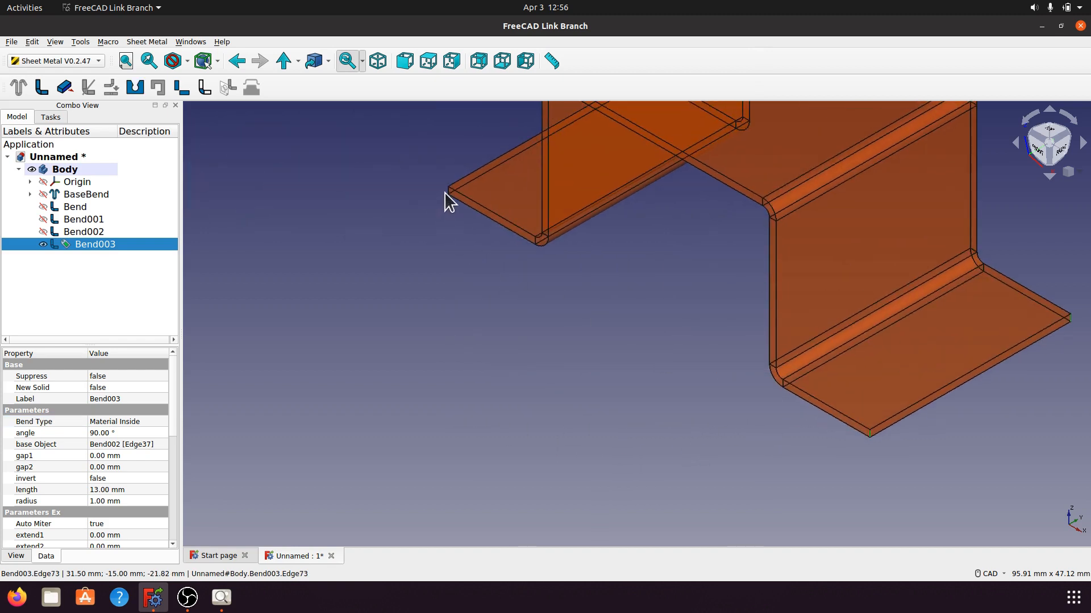
pyautogui.moveTo(469, 312); pyautogui.dragTo(791, 361, button='middle')
pyautogui.moveTo(489, 285); pyautogui.dragTo(621, 392, button='middle')
pyautogui.moveTo(463, 406); pyautogui.dragTo(458, 245, button='middle')
pyautogui.keyDown('ctrl'); pyautogui.click(666, 351); pyautogui.keyUp('ctrl')
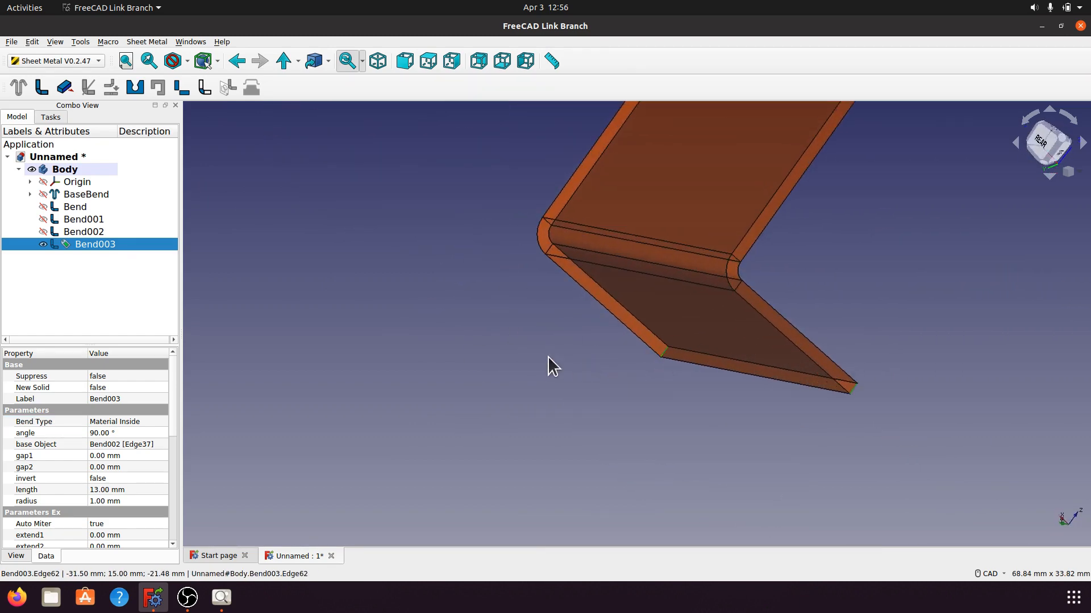
pyautogui.moveTo(488, 360); pyautogui.dragTo(595, 408, button='middle')
pyautogui.moveTo(662, 378); pyautogui.dragTo(613, 387, button='middle')
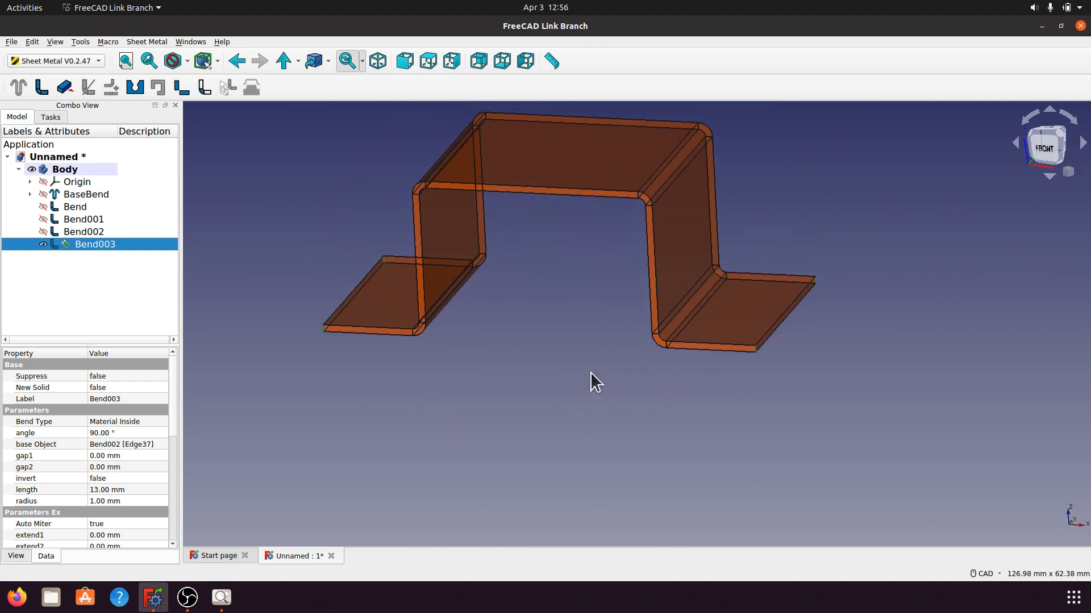
pyautogui.click(100, 62)
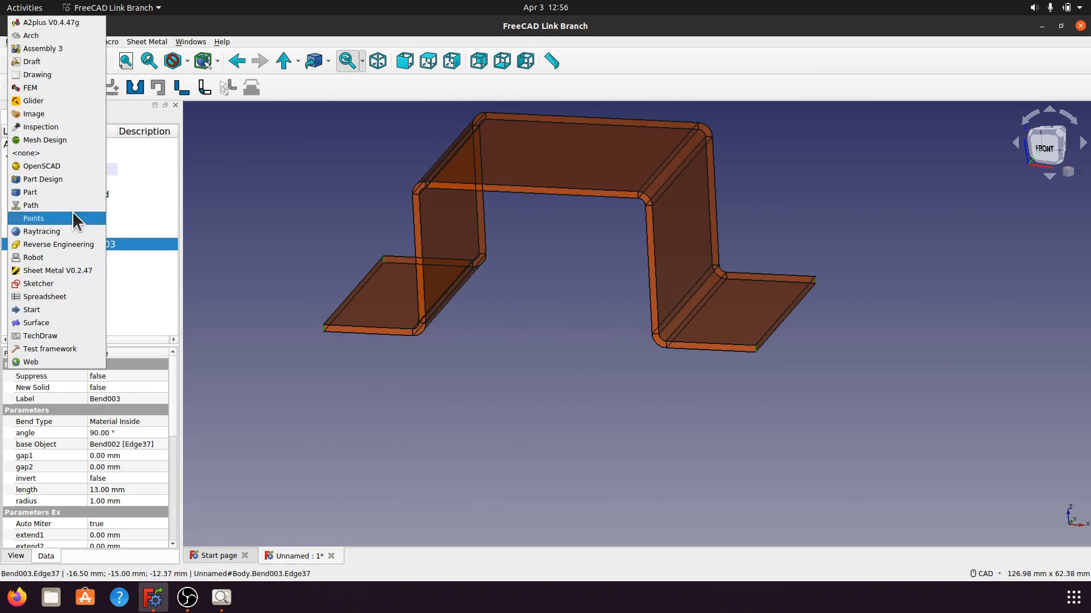
pyautogui.click(56, 180)
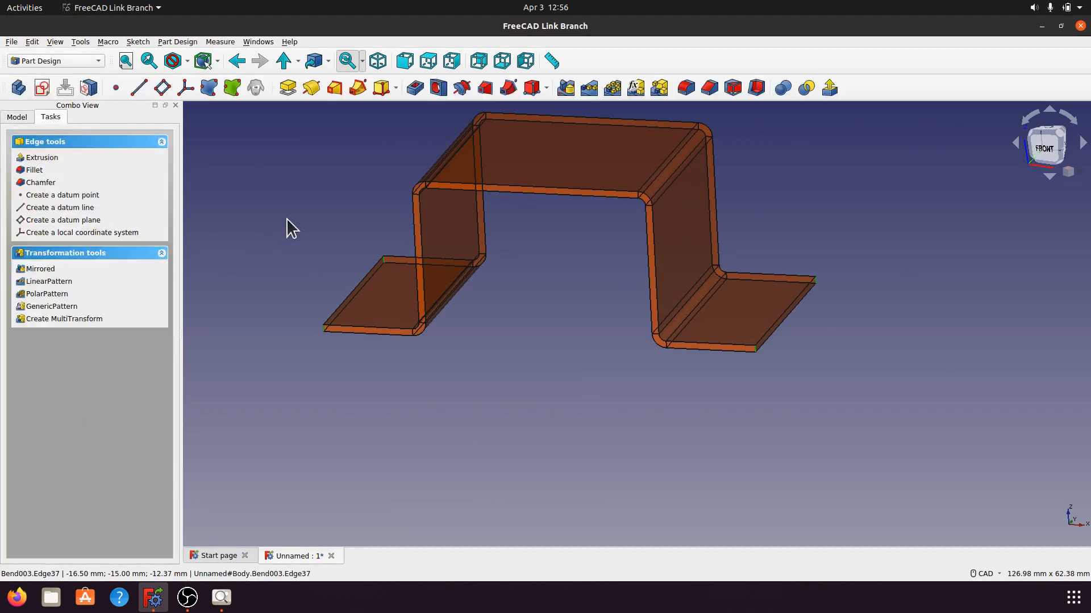
# Step: Chamfer the four selected outer corner edges of the foot flanges with an equal distance of 3 mm and show the bracket in isometric view
pyautogui.click(710, 87)
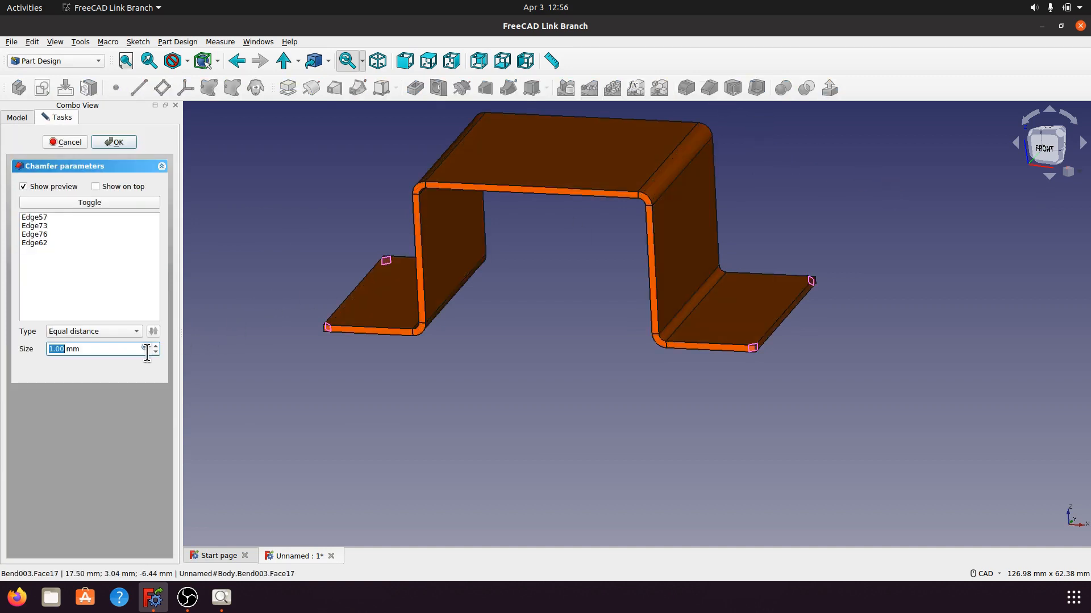
pyautogui.write('3')
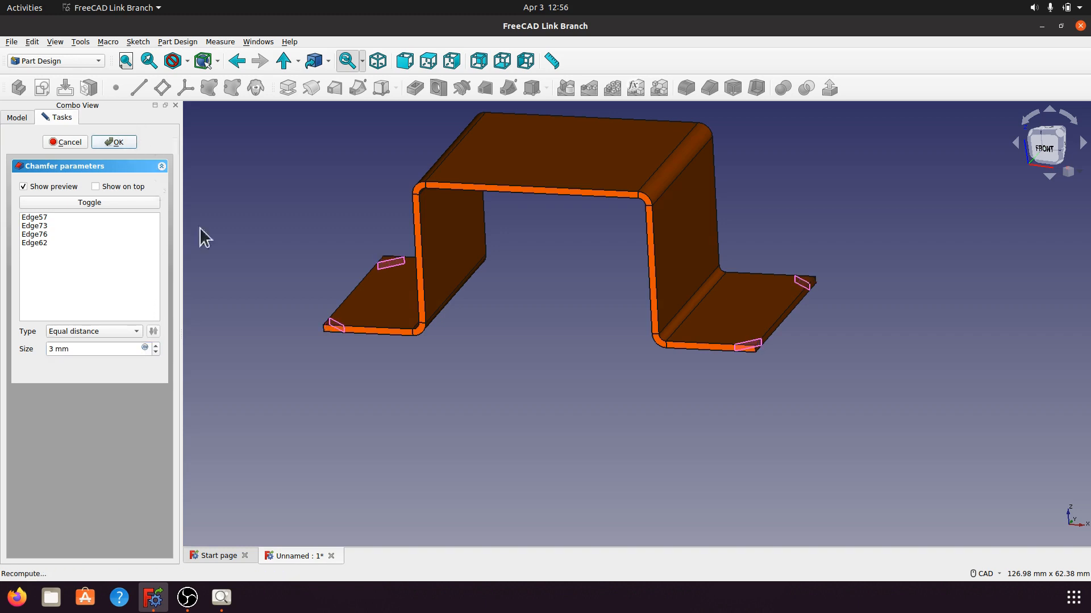
pyautogui.press('Return')
pyautogui.moveTo(803, 407); pyautogui.dragTo(502, 369, button='middle')
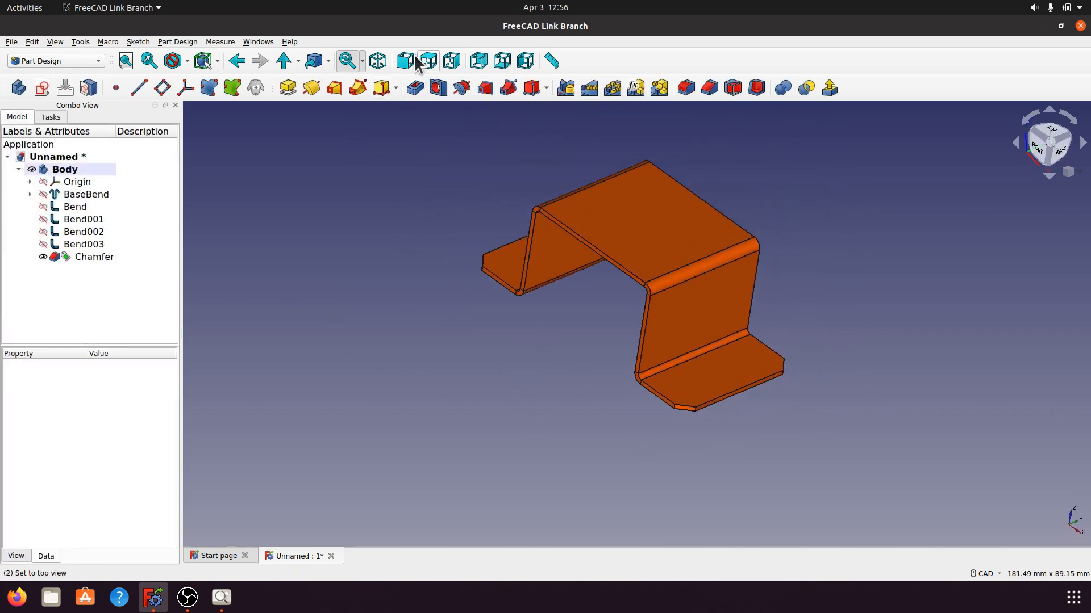
pyautogui.click(378, 61)
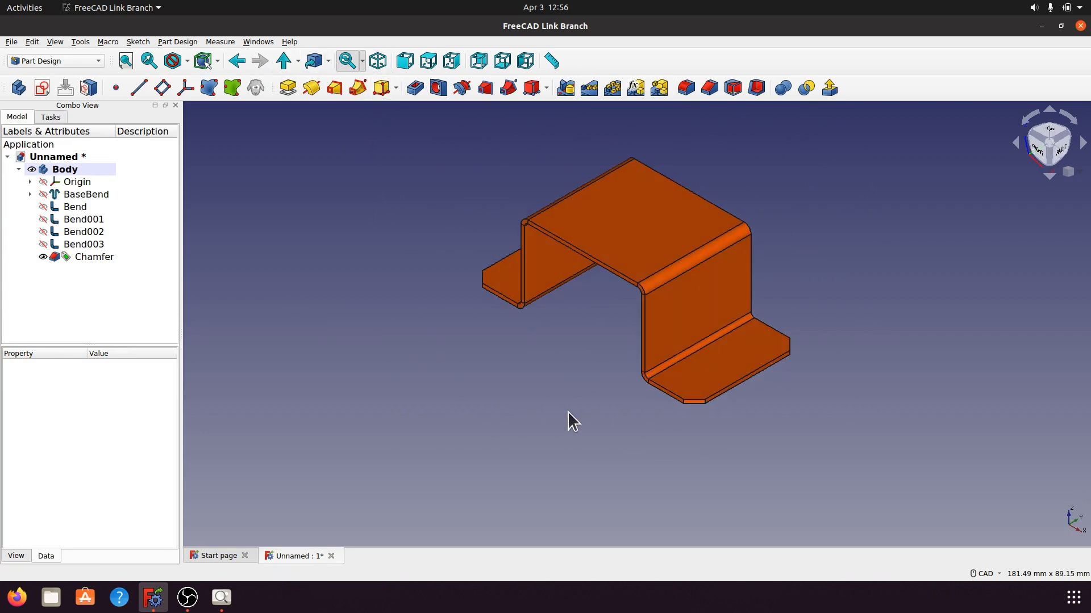
pyautogui.moveTo(568, 413); pyautogui.dragTo(525, 411, button='middle')
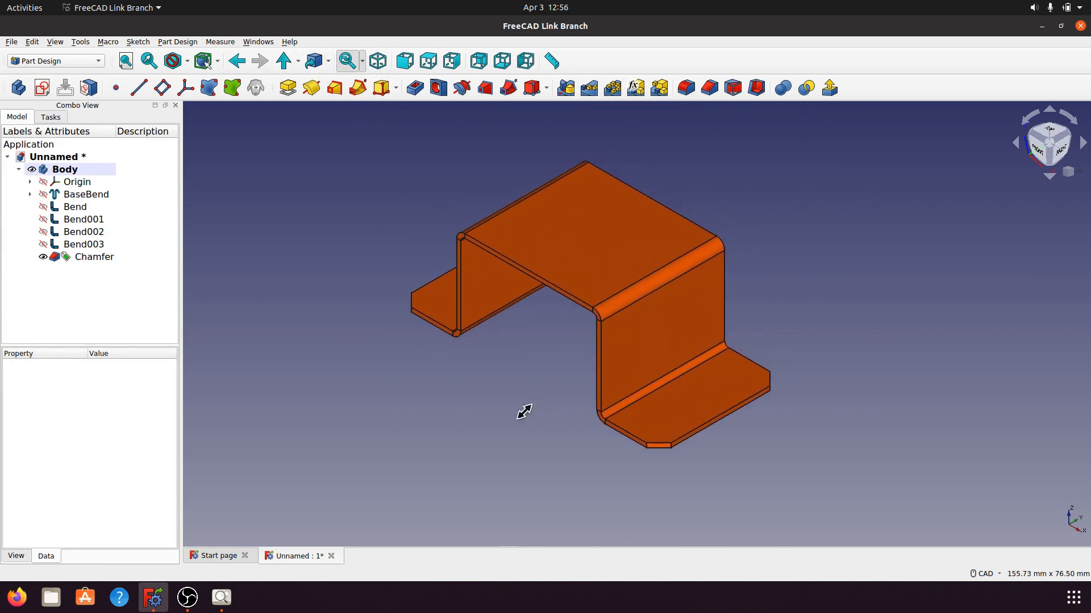
pyautogui.scroll(1, 524, 412)
# Step: Check the notching in the Practice 09a drawing and switch to the Sheet Metal workbench
pyautogui.click(222, 598)
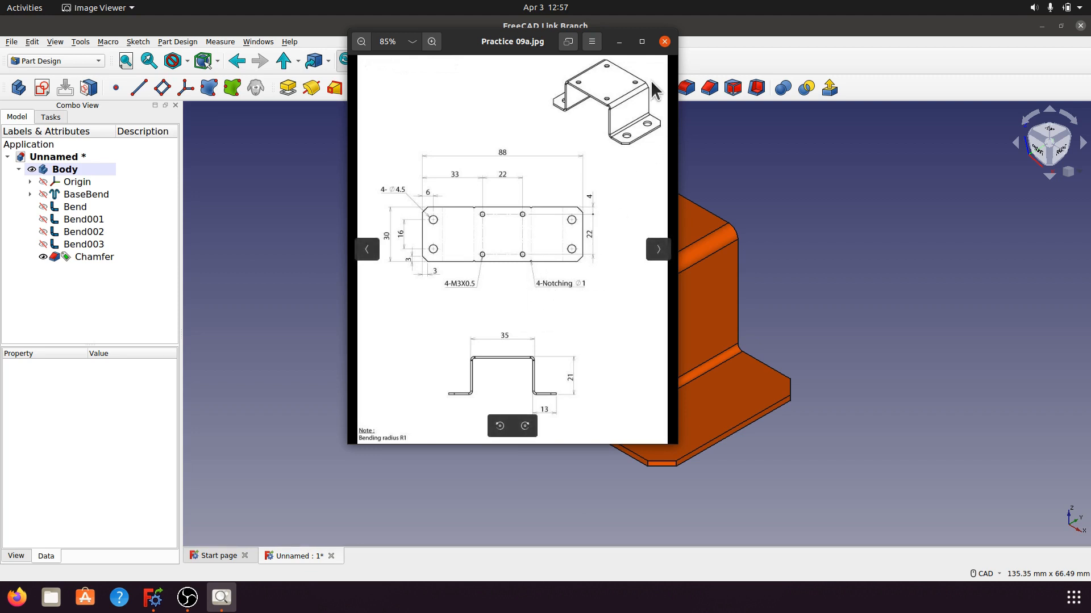
pyautogui.click(622, 44)
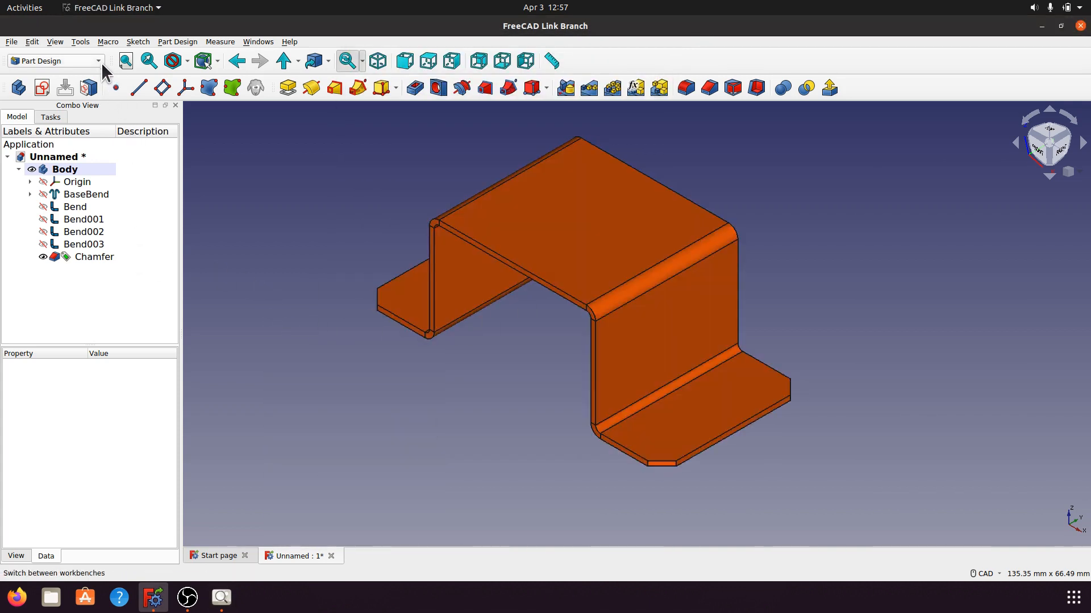
pyautogui.click(100, 59)
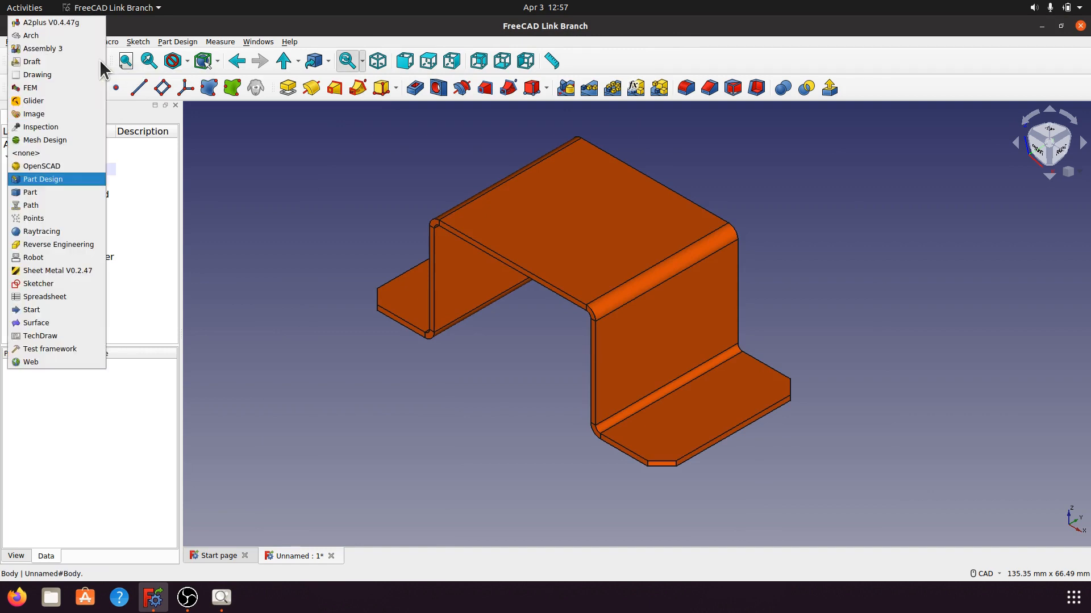
pyautogui.click(52, 271)
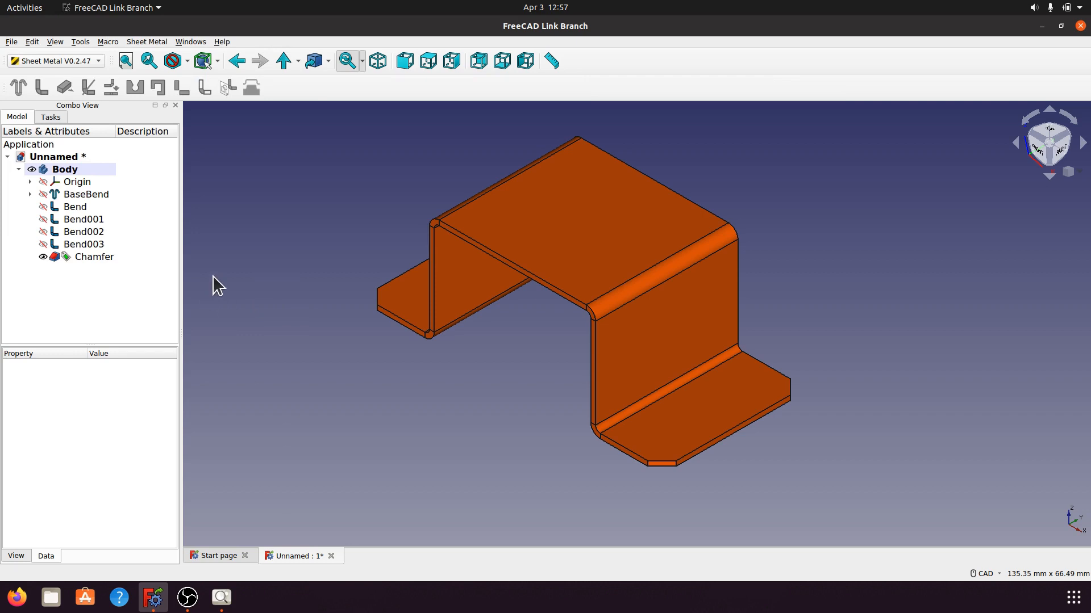
# Step: Set gap1 and gap2 of the first side wall's bend (Bend) to 0.5 mm each and close the report view
pyautogui.click(80, 208)
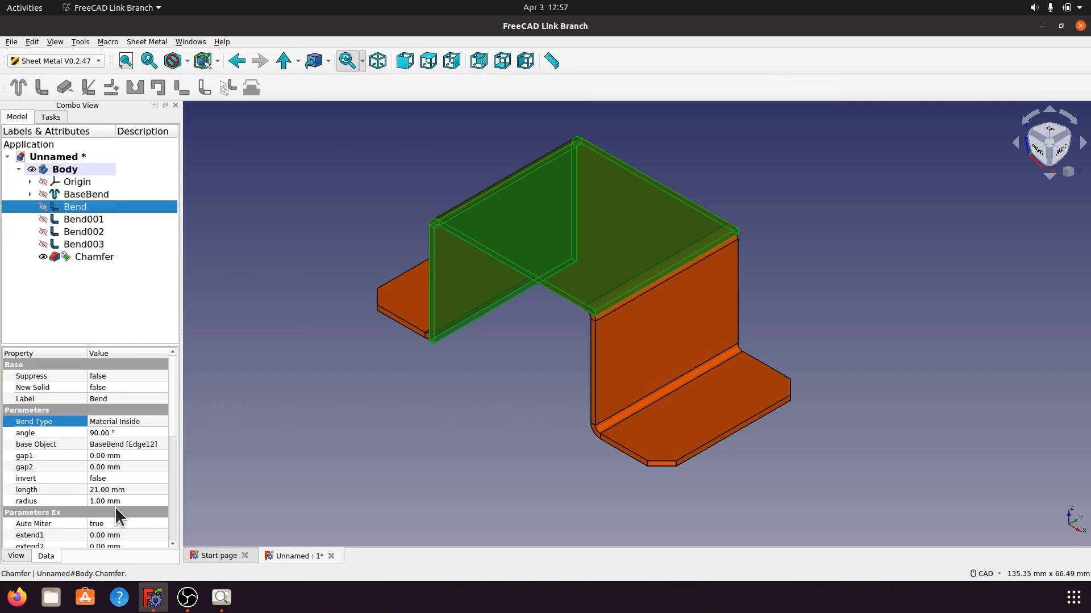
pyautogui.scroll(-1, 140, 457)
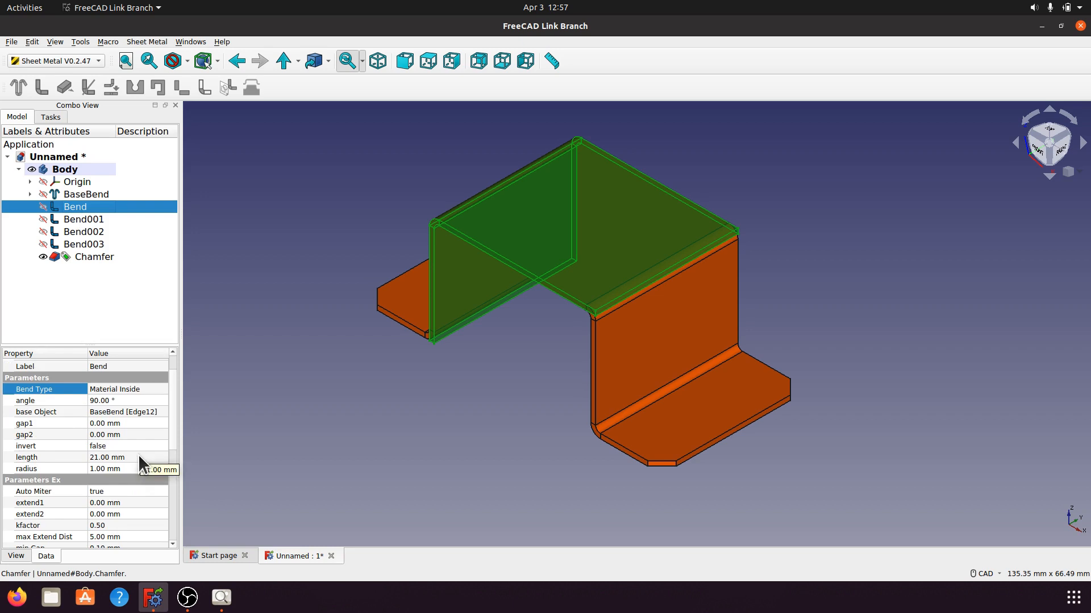
pyautogui.click(105, 423)
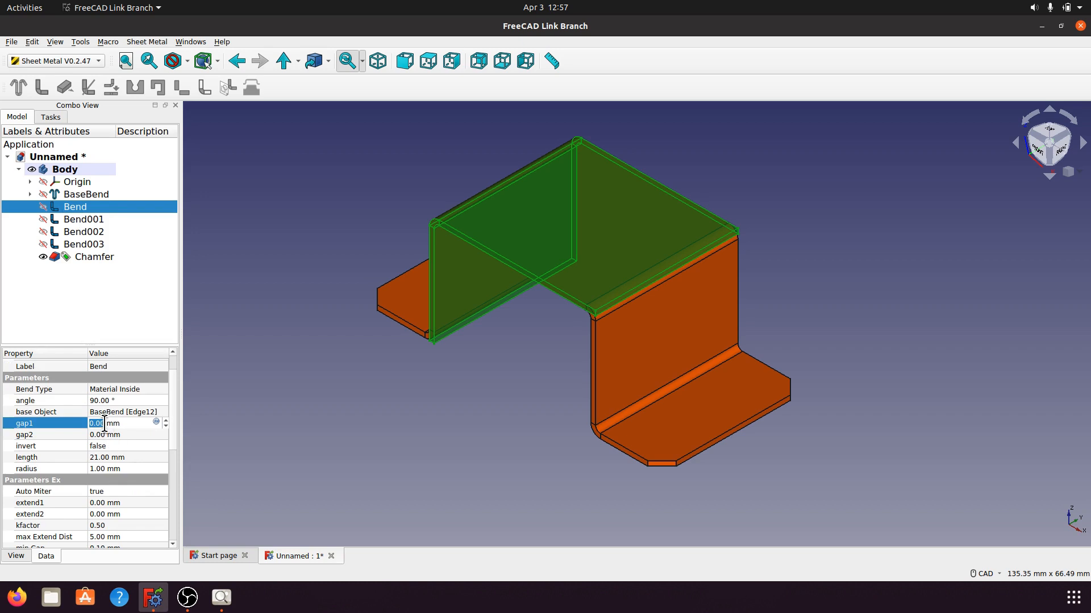
pyautogui.moveTo(106, 425); pyautogui.dragTo(86, 425)
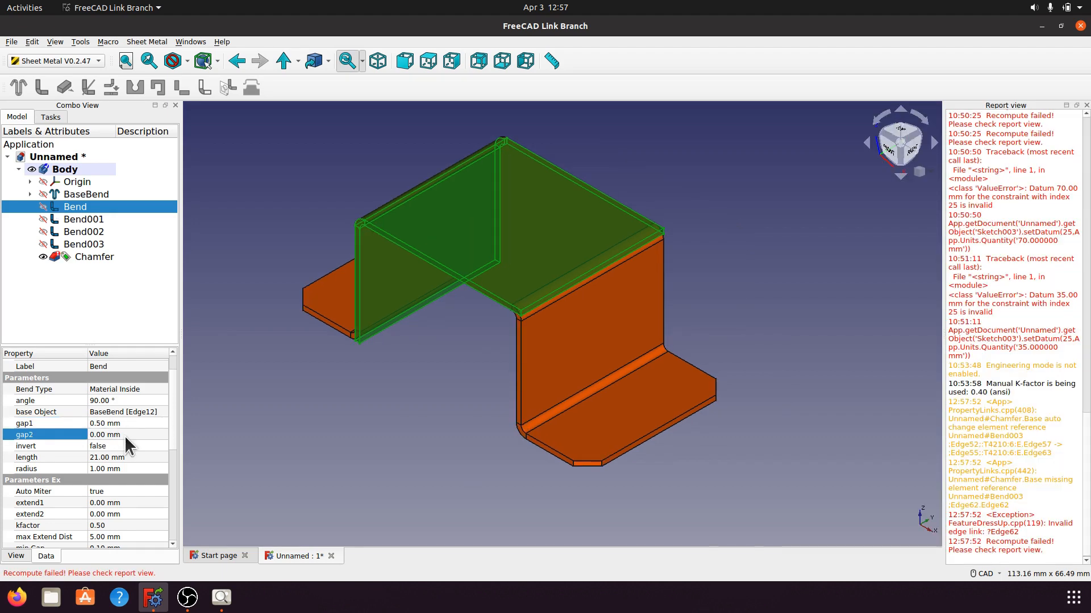
pyautogui.click(1086, 105)
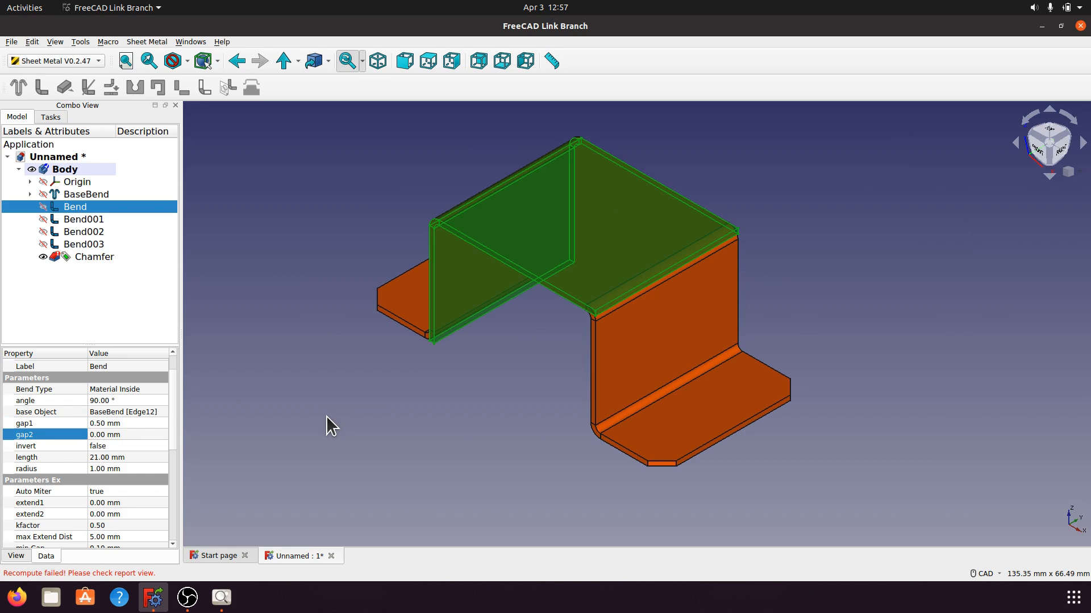
pyautogui.click(122, 434)
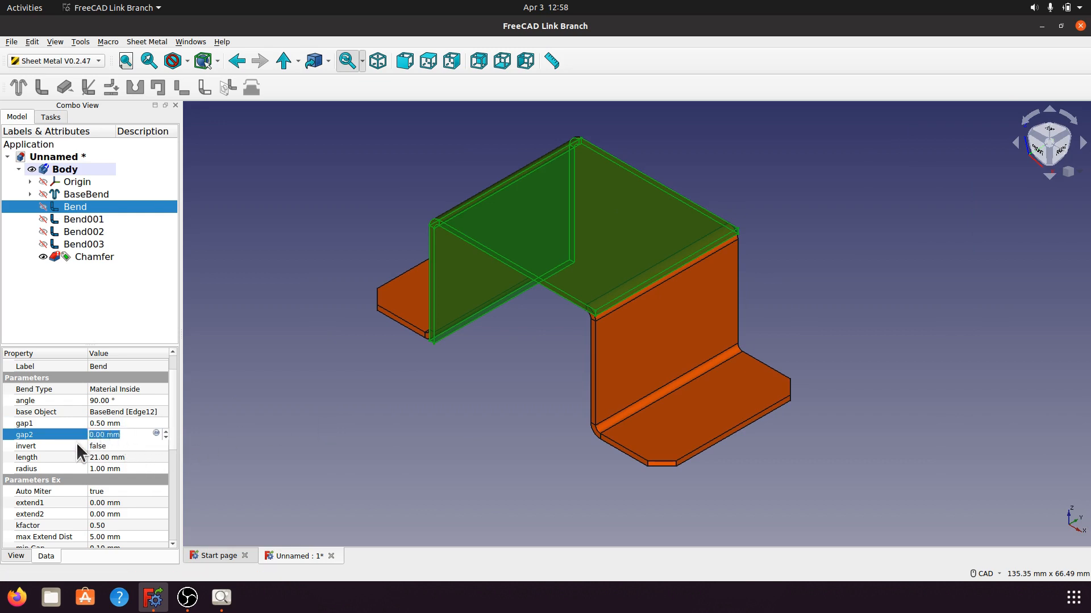
pyautogui.write('0')
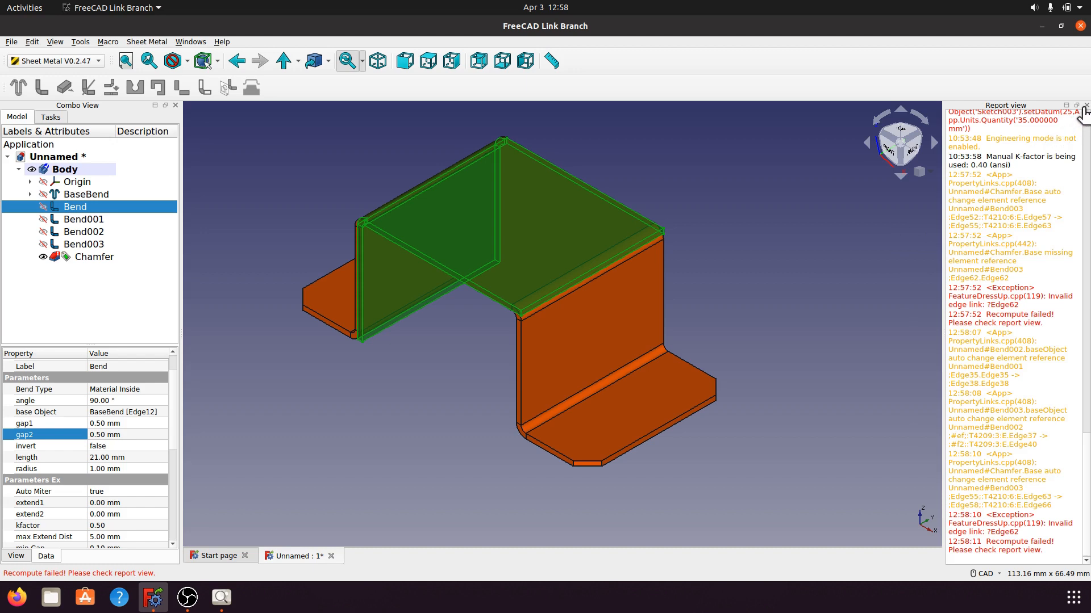
pyautogui.click(353, 444)
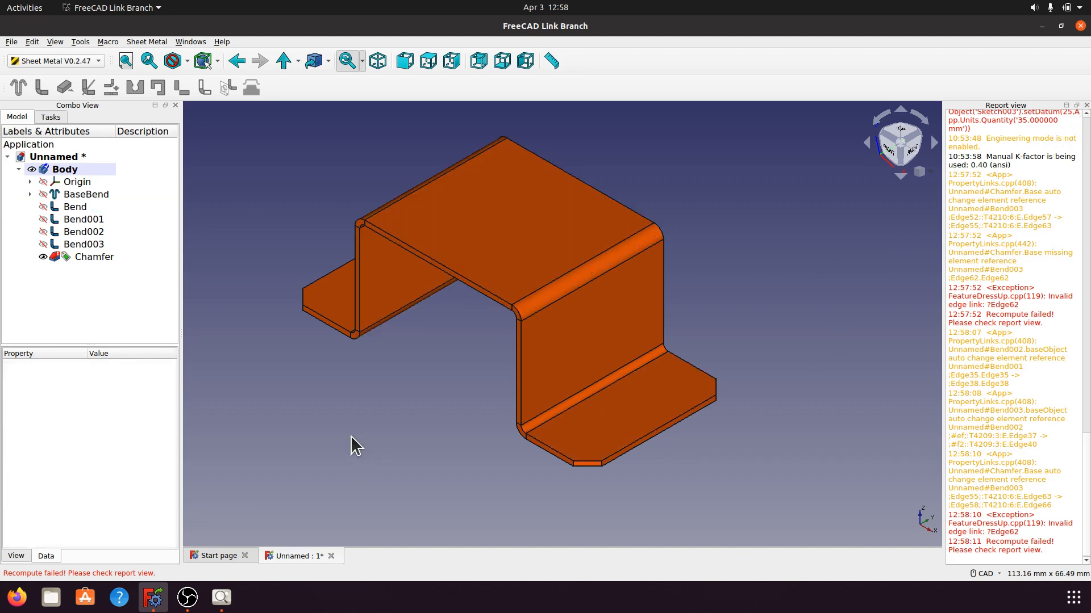
pyautogui.click(1086, 105)
# Step: Inspect the bracket from several sides and delete the Chamfer feature from the Body
pyautogui.moveTo(578, 233); pyautogui.dragTo(631, 324, button='middle')
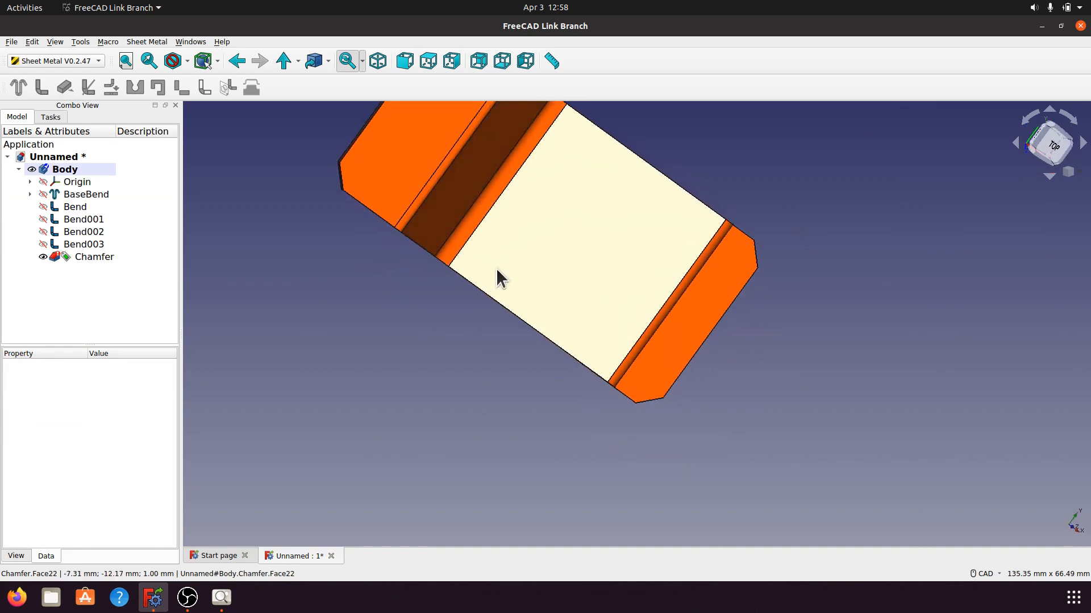
pyautogui.moveTo(499, 275); pyautogui.dragTo(638, 238, button='middle')
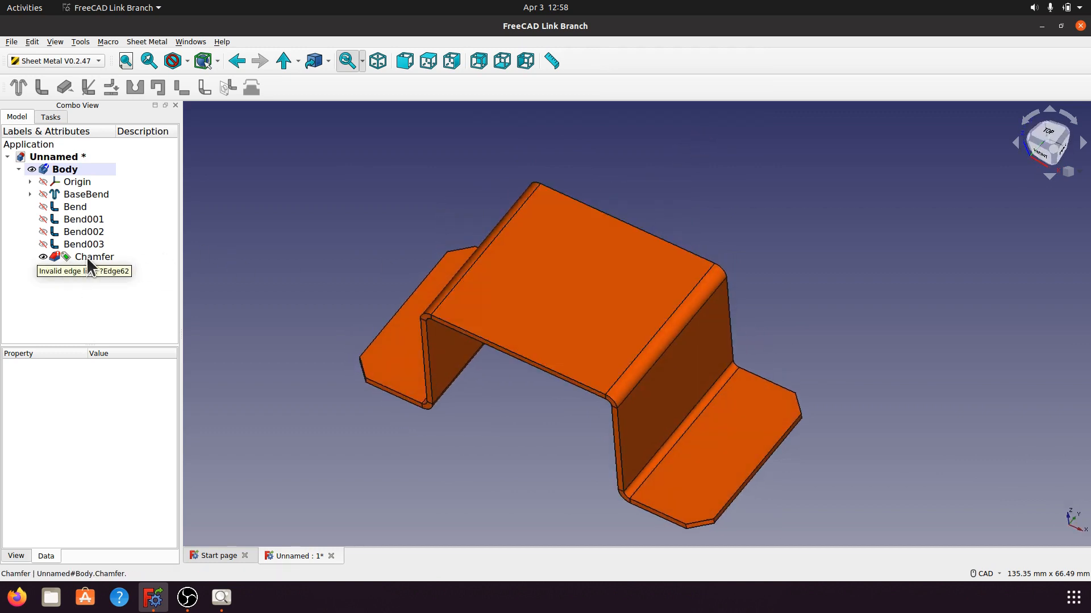
pyautogui.moveTo(562, 438); pyautogui.dragTo(639, 383, button='middle')
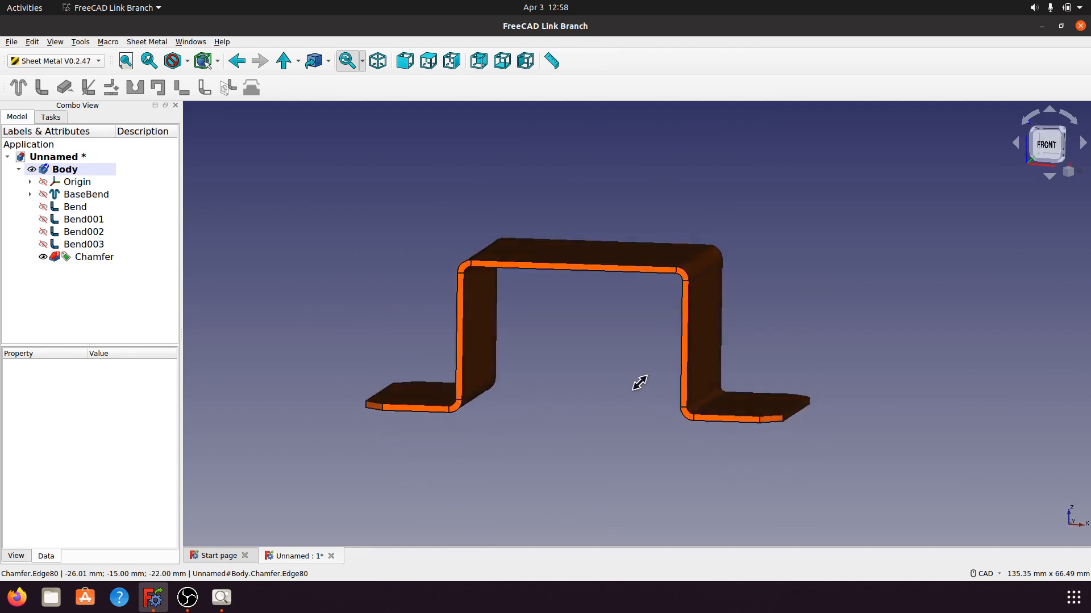
pyautogui.press('0')
pyautogui.click(97, 257)
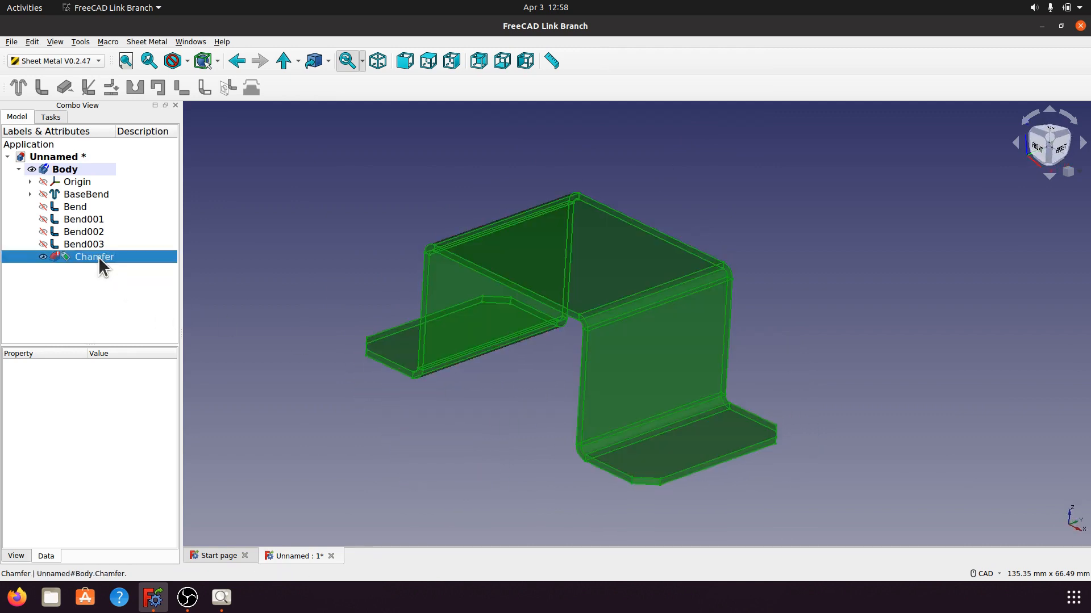
pyautogui.rightClick(97, 256)
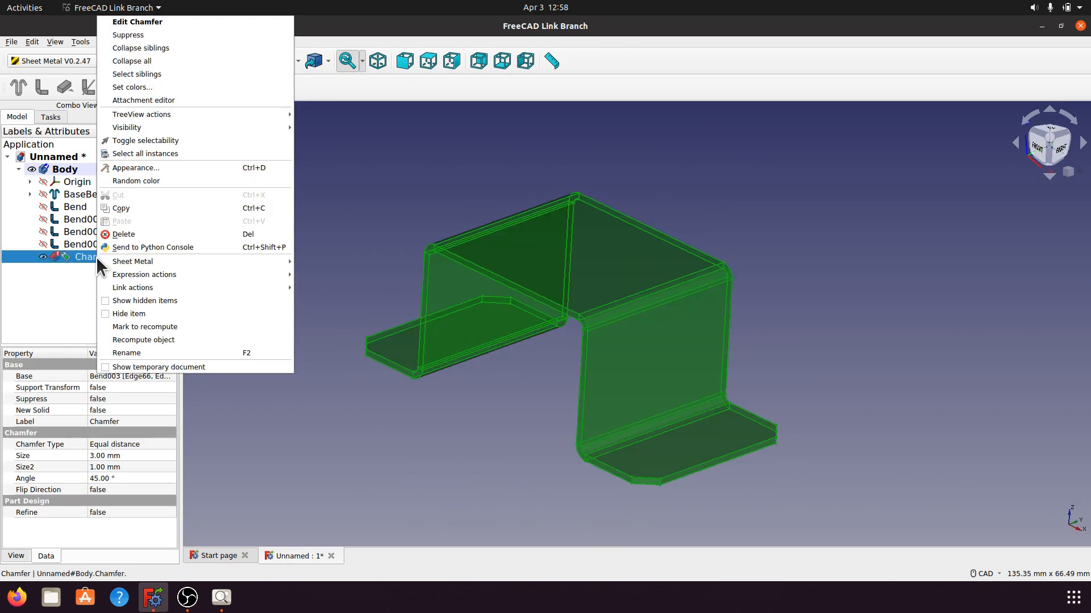
pyautogui.click(168, 235)
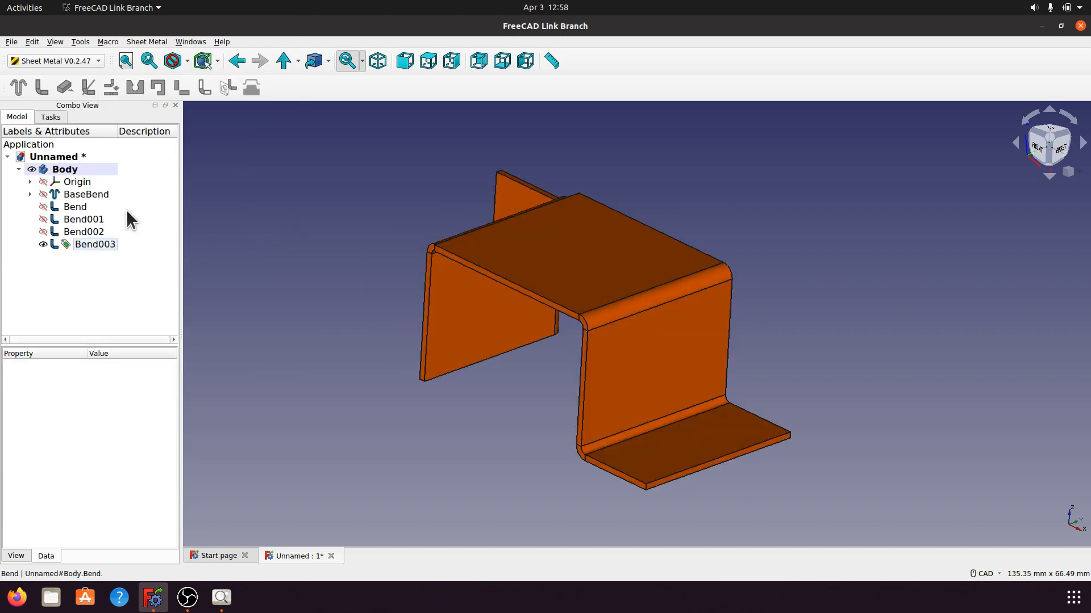
# Step: Check the gap values of Bend and the misplaced foot flange, and delete that flange's feature, Bend003
pyautogui.click(73, 207)
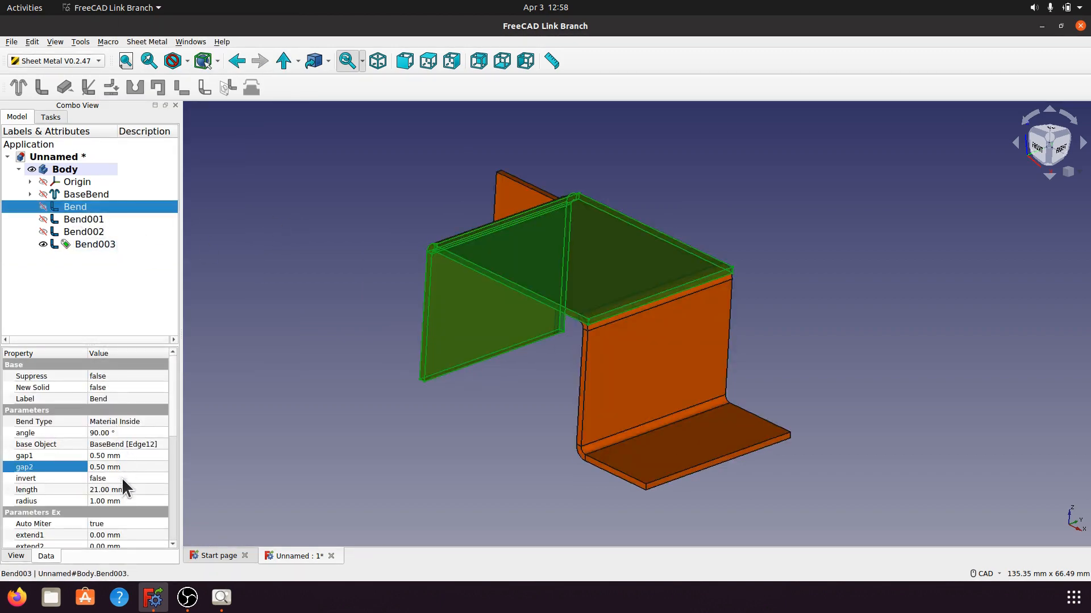
pyautogui.click(397, 398)
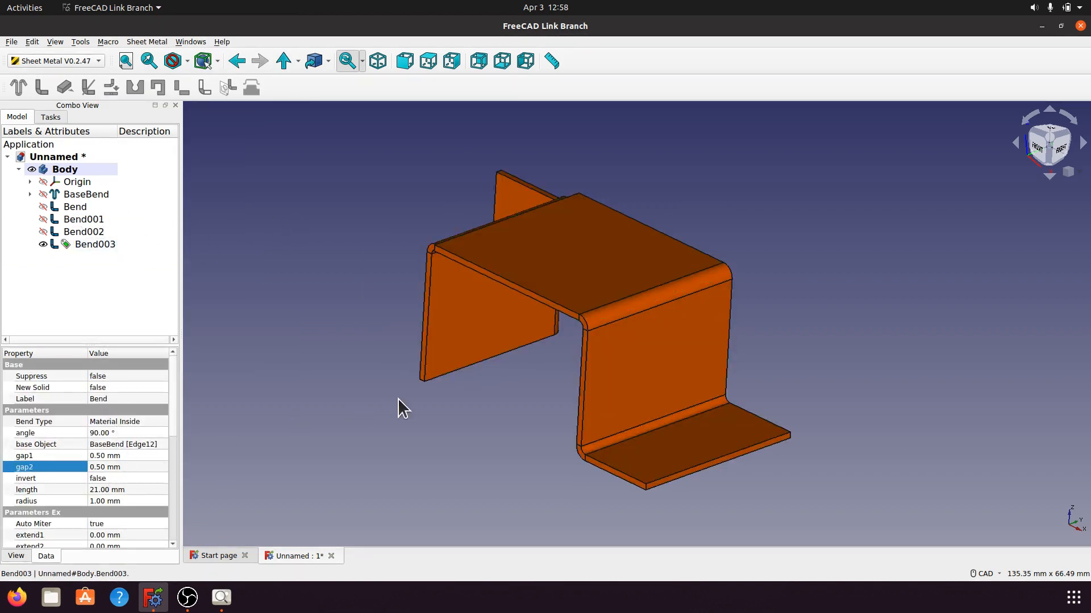
pyautogui.moveTo(354, 293); pyautogui.dragTo(380, 297, button='middle')
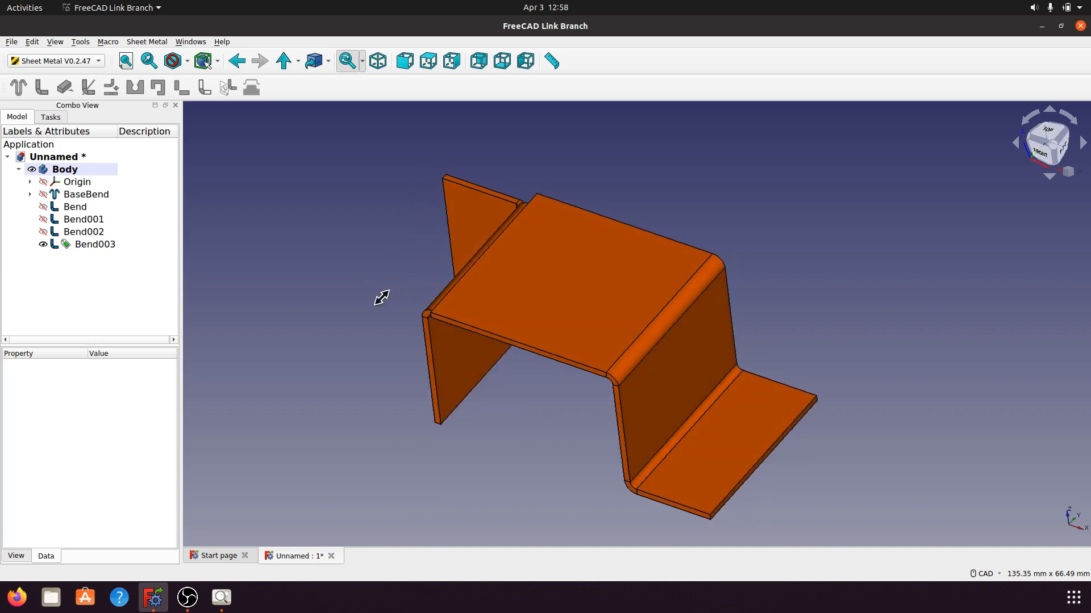
pyautogui.moveTo(499, 397); pyautogui.dragTo(762, 364, button='middle')
pyautogui.moveTo(705, 361); pyautogui.dragTo(730, 389, button='middle')
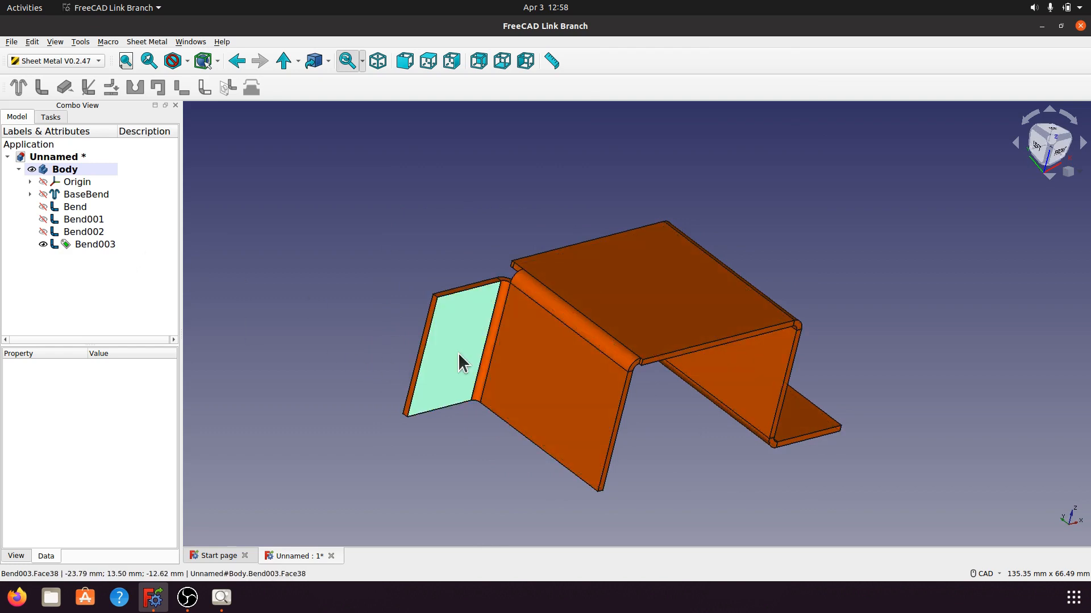
pyautogui.click(99, 245)
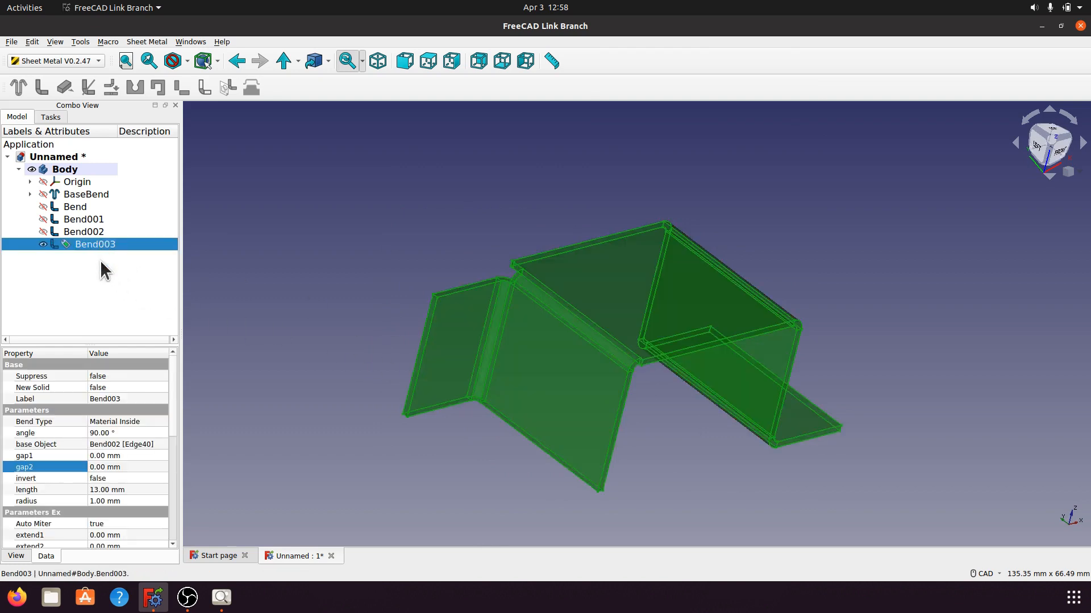
pyautogui.rightClick(96, 244)
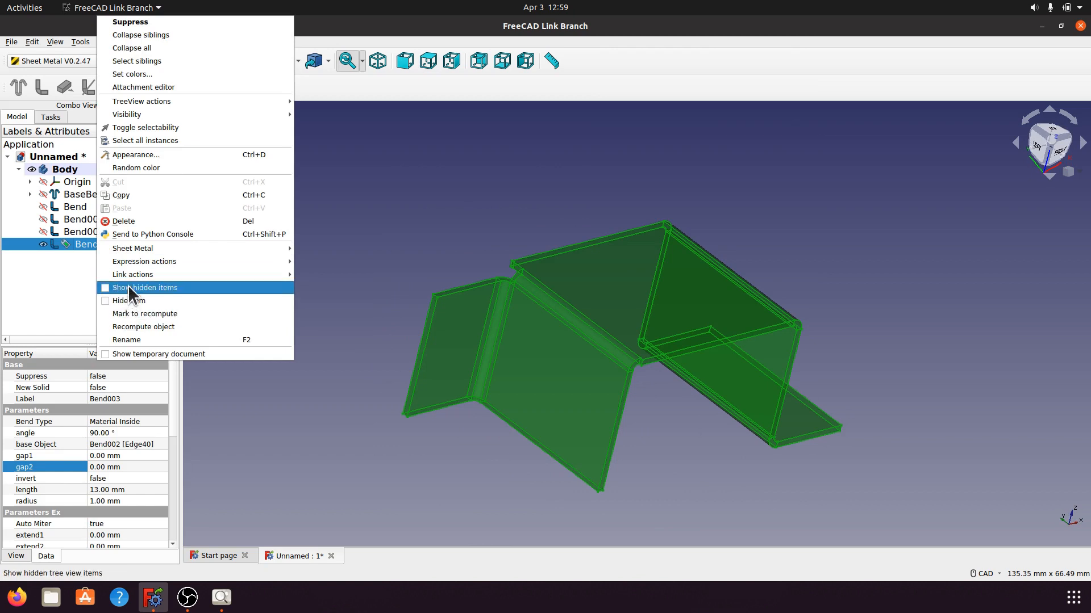
pyautogui.click(131, 221)
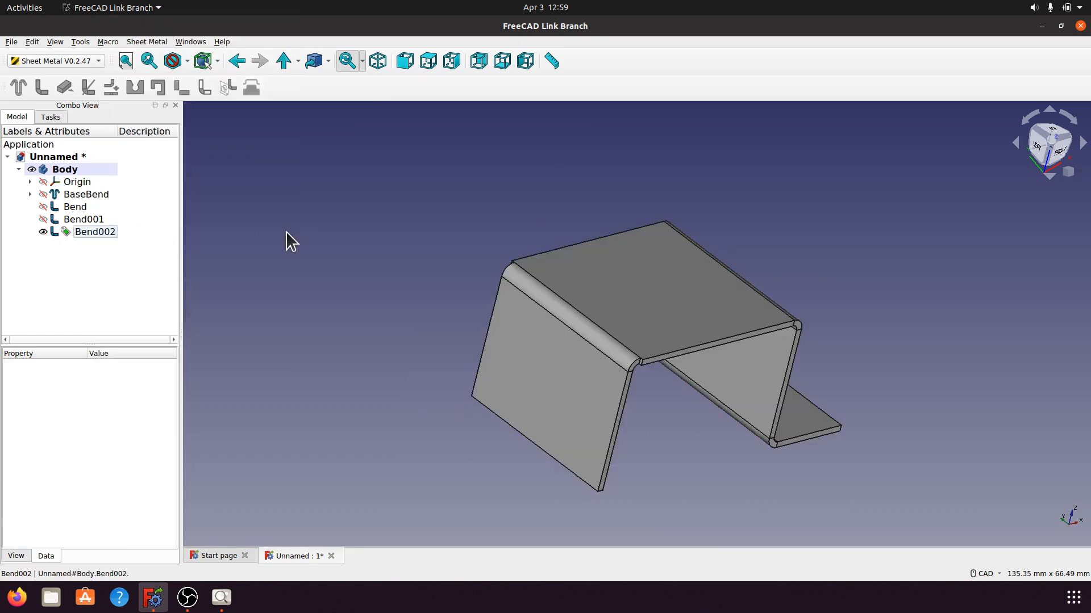
# Step: Examine the end of the first side wall's bend and look through Bend's parameters for the wall extension settings
pyautogui.moveTo(431, 278); pyautogui.dragTo(483, 322, button='middle')
pyautogui.scroll(5, 483, 322)
pyautogui.moveTo(353, 309); pyautogui.dragTo(440, 301, button='middle')
pyautogui.scroll(2, 440, 301)
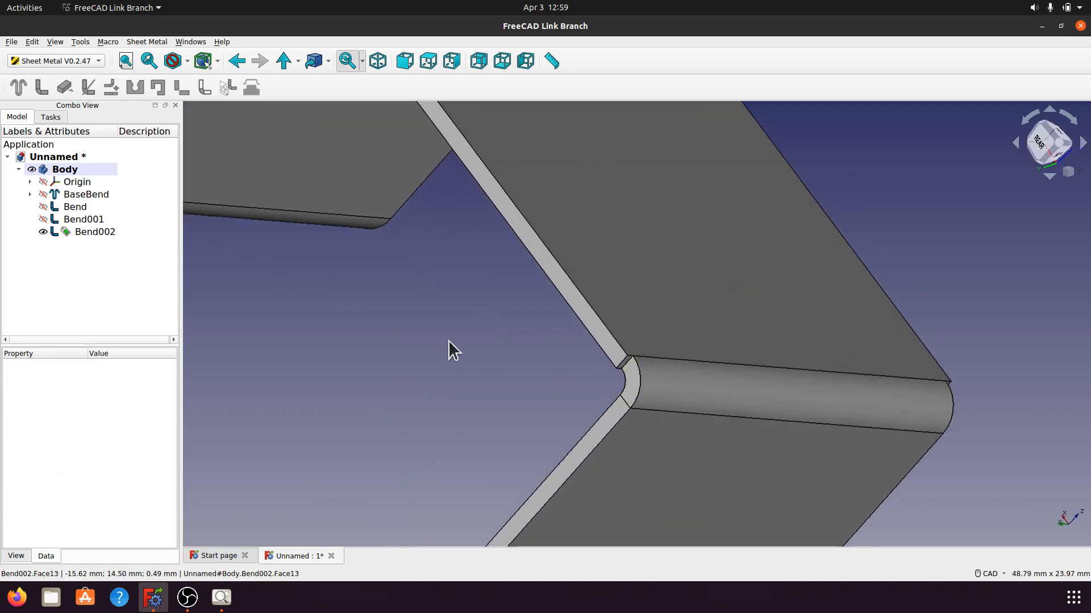
pyautogui.click(77, 208)
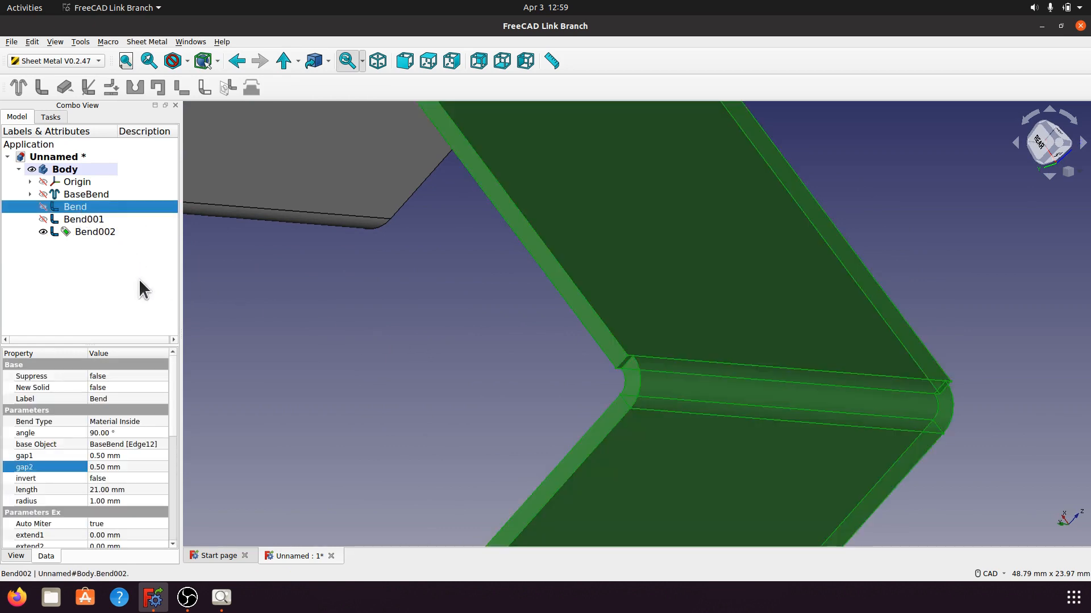
pyautogui.scroll(-3, 143, 461)
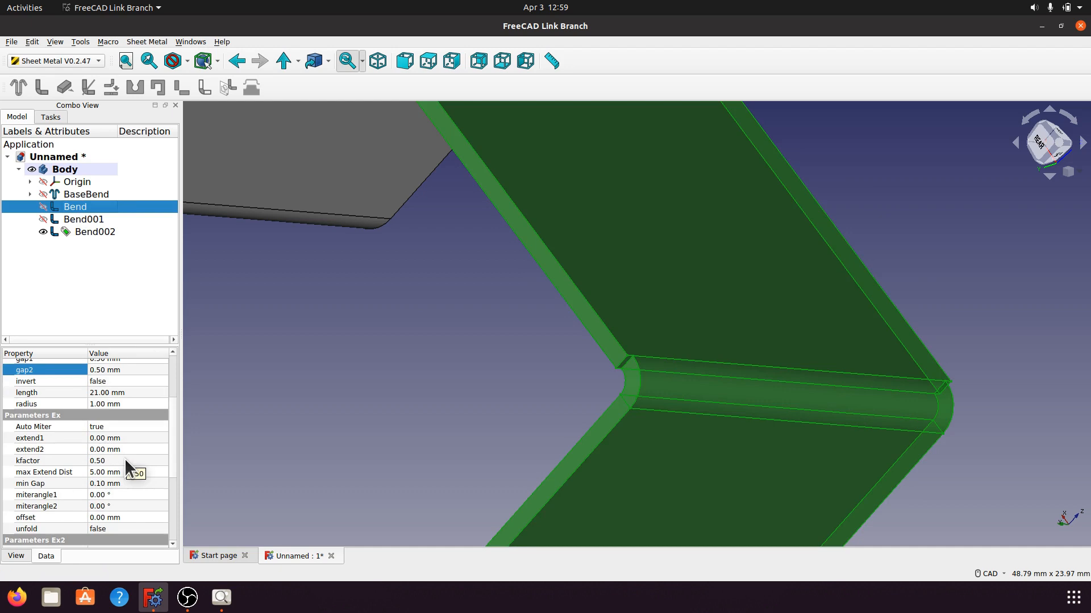
pyautogui.scroll(-3, 124, 458)
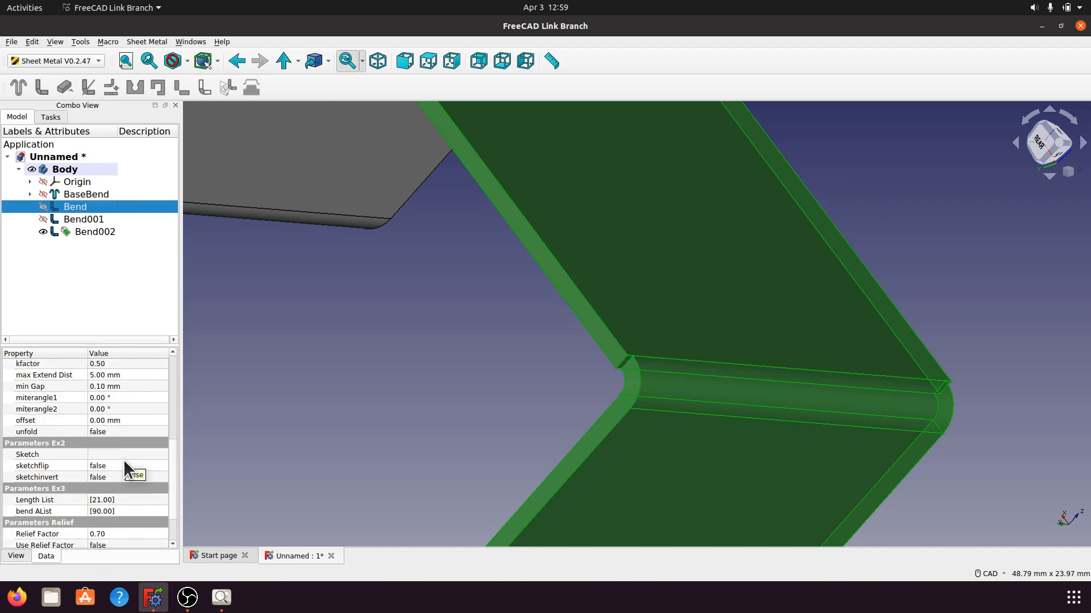
pyautogui.scroll(-2, 124, 459)
pyautogui.scroll(5, 122, 459)
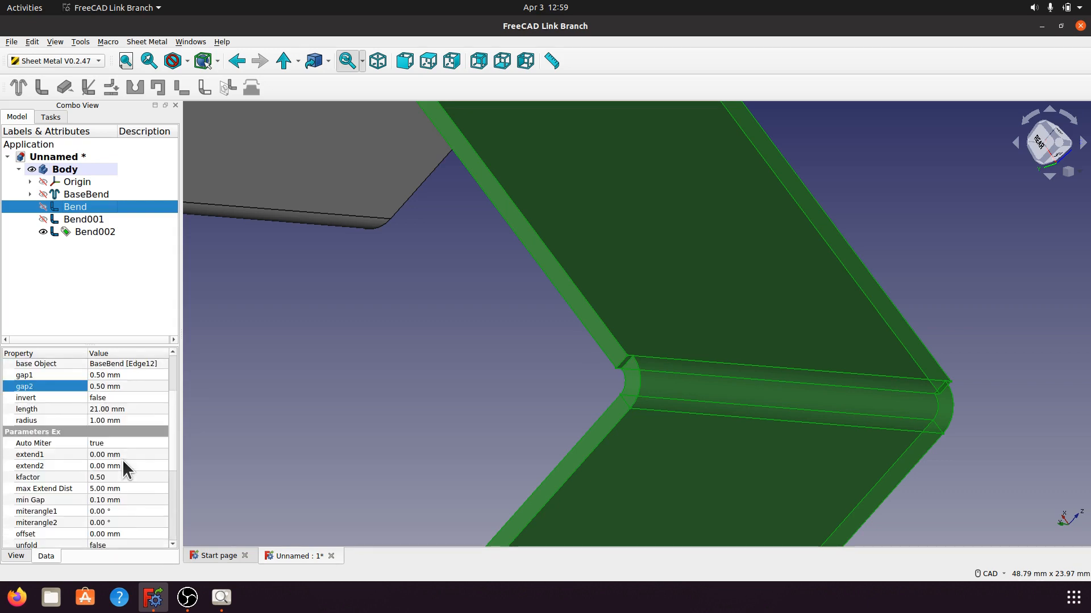
pyautogui.scroll(2, 122, 459)
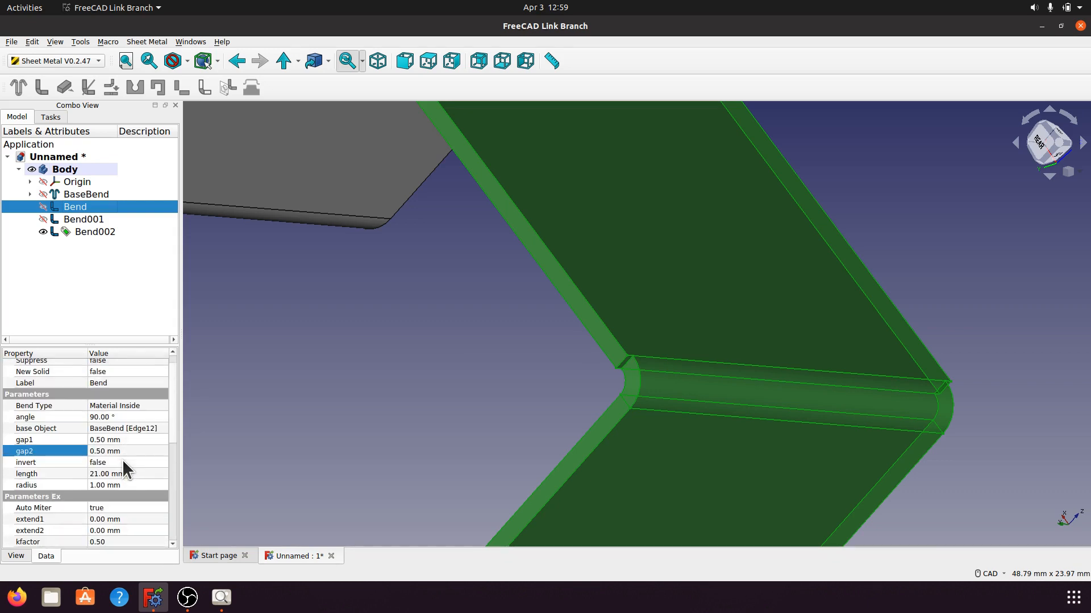
pyautogui.scroll(1, 122, 458)
pyautogui.scroll(-2, 124, 454)
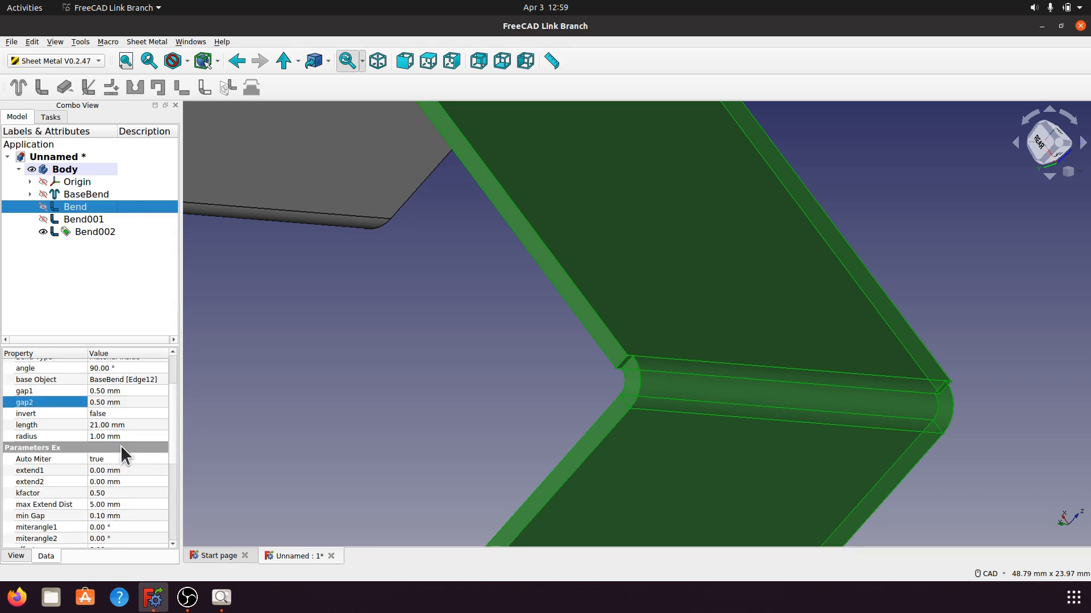
# Step: Set extend1 and extend2 of the first side wall's bend (Bend) to 0.5 mm each
pyautogui.click(105, 470)
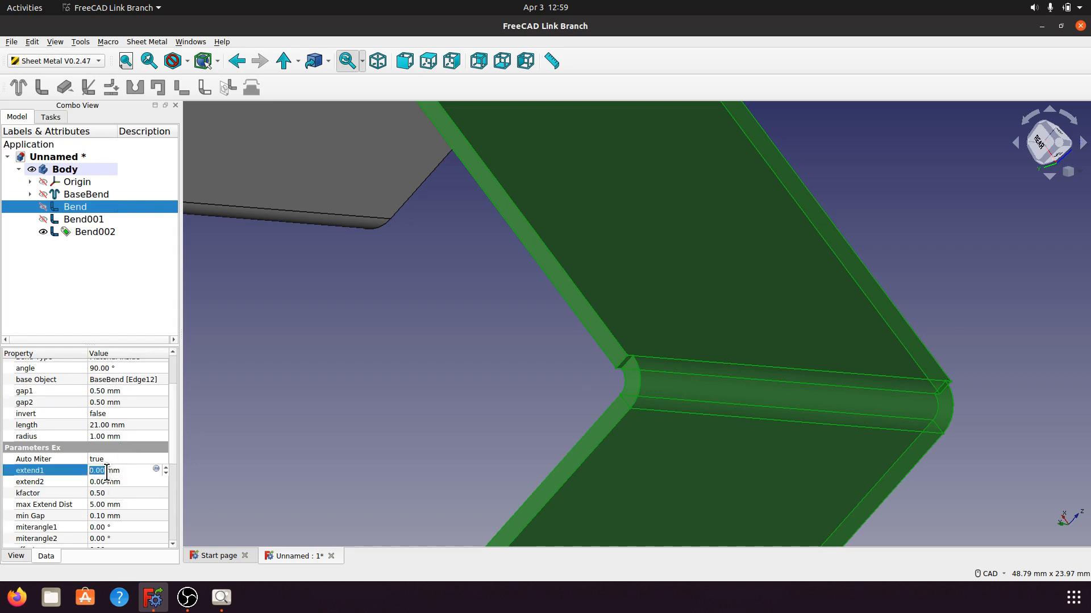
pyautogui.write('0')
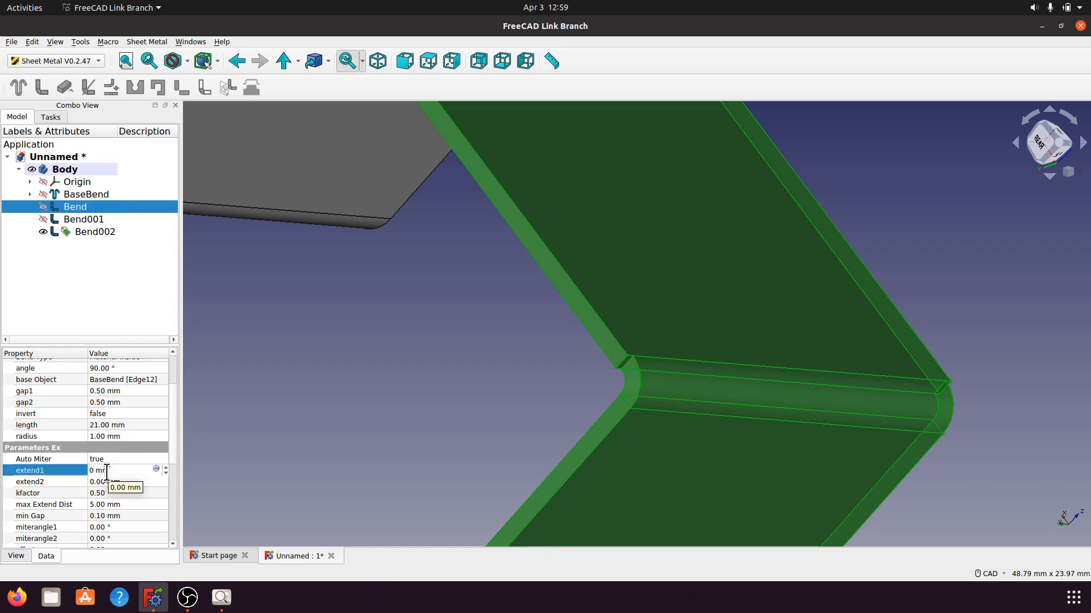
pyautogui.write('.5')
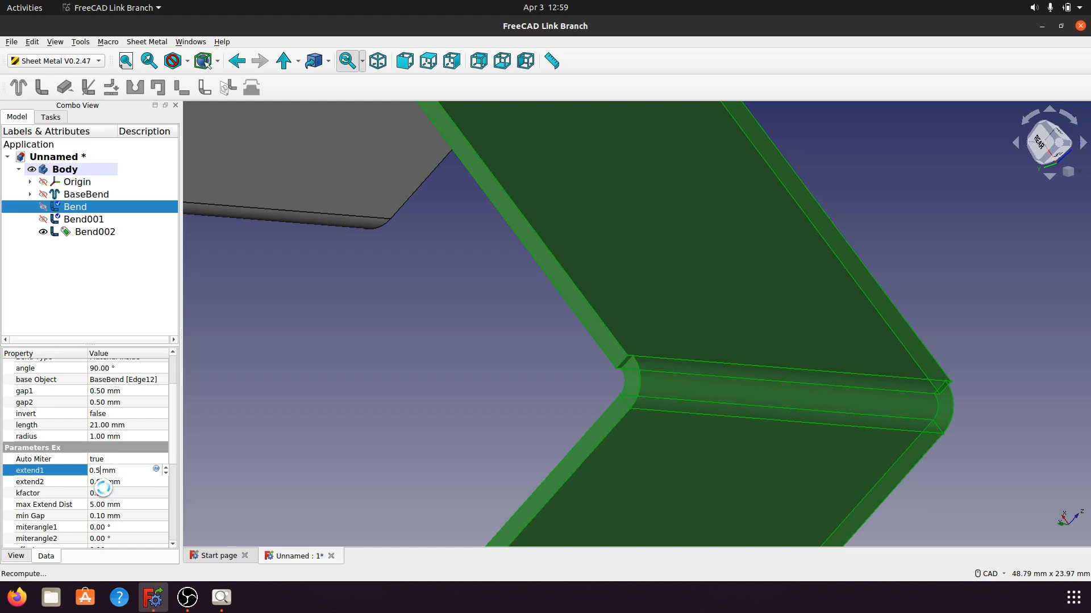
pyautogui.click(102, 484)
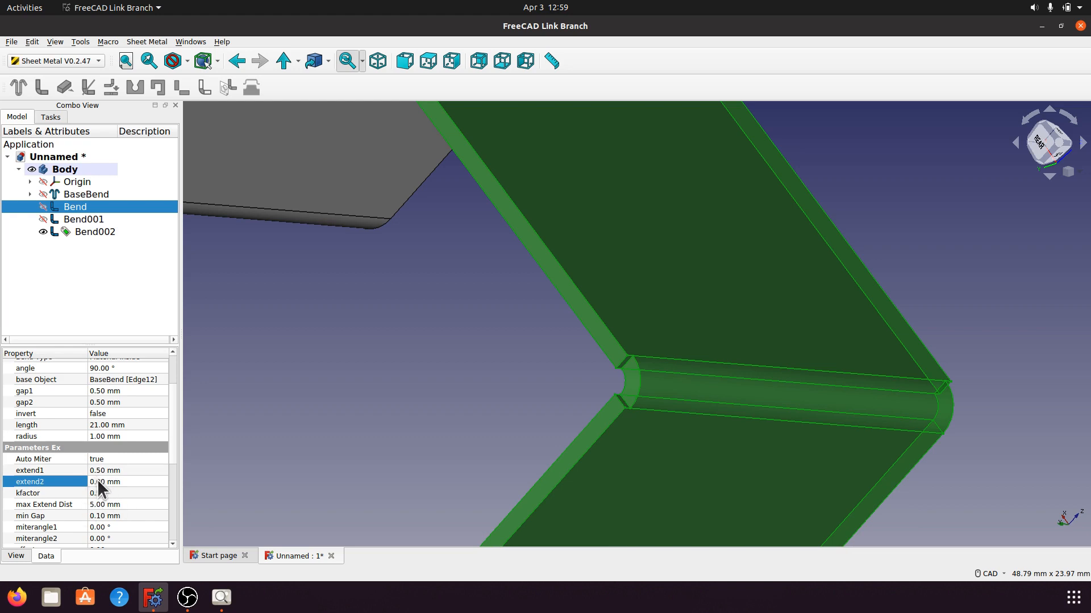
pyautogui.click(96, 482)
pyautogui.moveTo(104, 482); pyautogui.dragTo(88, 489)
pyautogui.write('0.5')
pyautogui.press('Return')
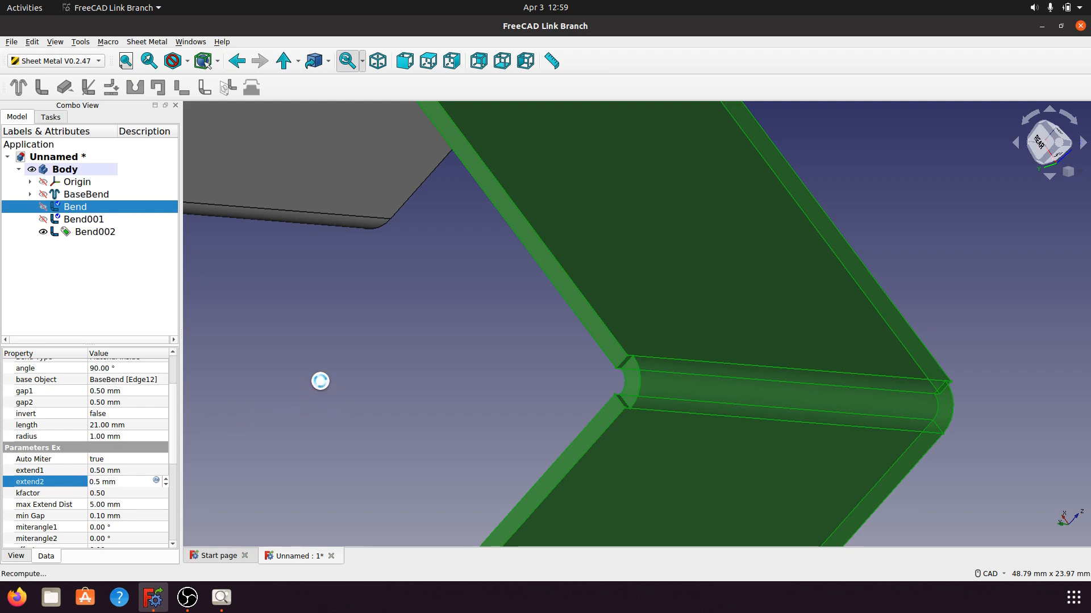
pyautogui.click(325, 385)
# Step: Examine the notch at the end of the first side wall's bend and compare it with the opposite bend
pyautogui.moveTo(509, 394); pyautogui.dragTo(640, 438, button='middle')
pyautogui.scroll(6, 743, 450)
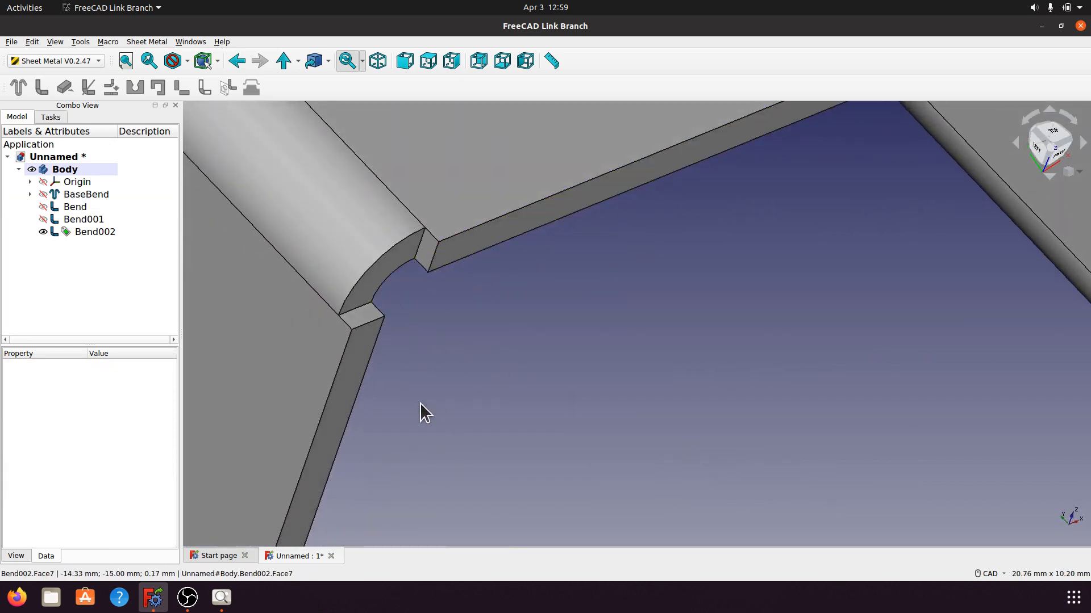
pyautogui.scroll(-7, 568, 386)
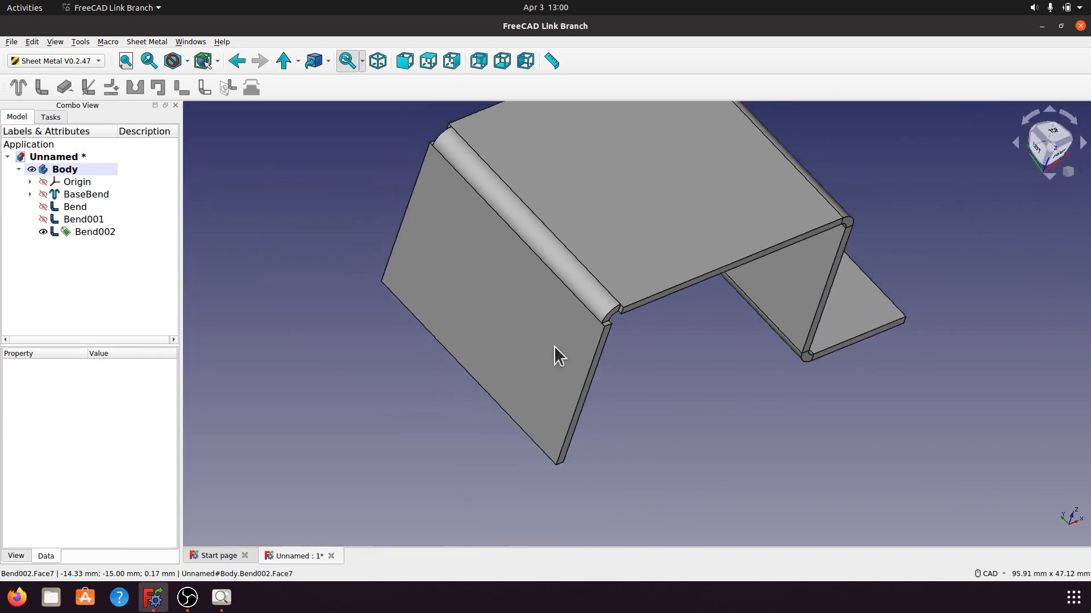
pyautogui.moveTo(555, 356); pyautogui.dragTo(650, 434, button='middle')
pyautogui.scroll(5, 659, 397)
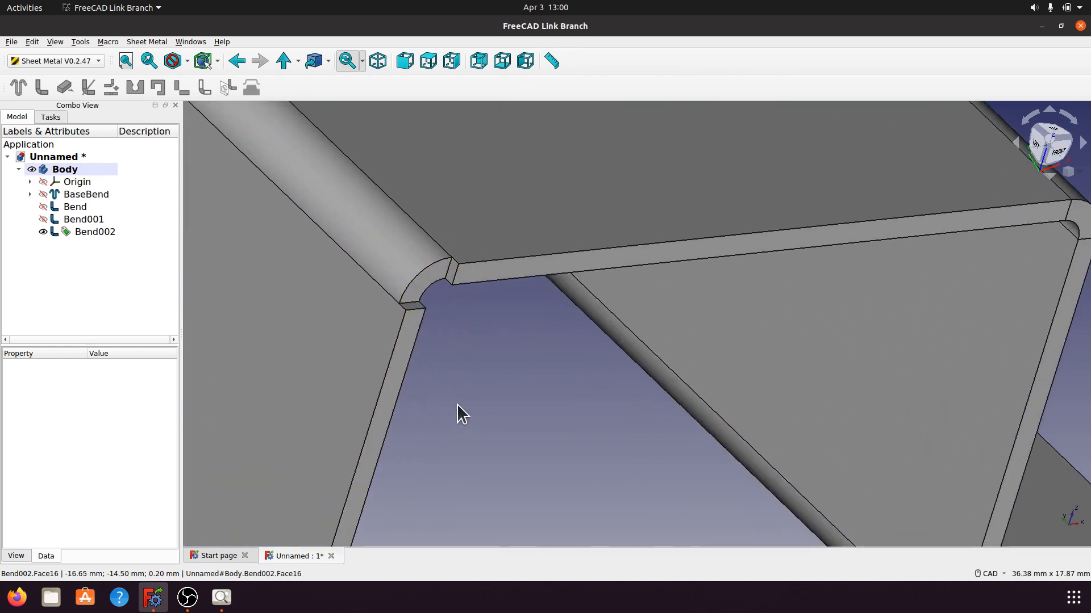
pyautogui.moveTo(456, 404); pyautogui.dragTo(404, 352, button='middle')
pyautogui.scroll(-5, 472, 385)
pyautogui.moveTo(472, 384); pyautogui.dragTo(520, 381, button='middle')
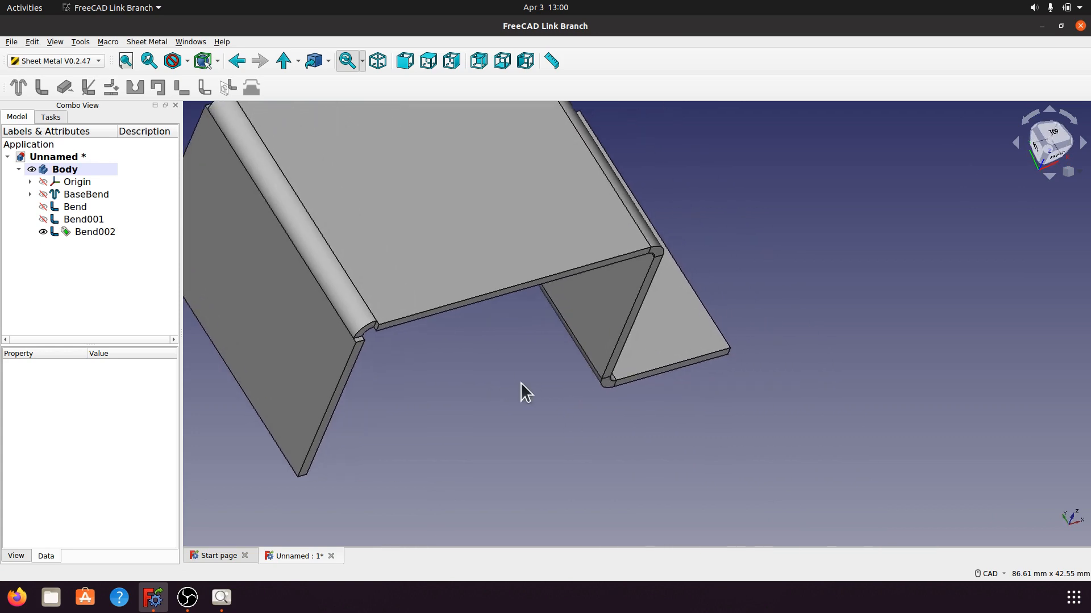
# Step: Set gap1 and gap2 of the second side wall's bend (Bend001) to 0.5 mm each and close the report view
pyautogui.click(88, 220)
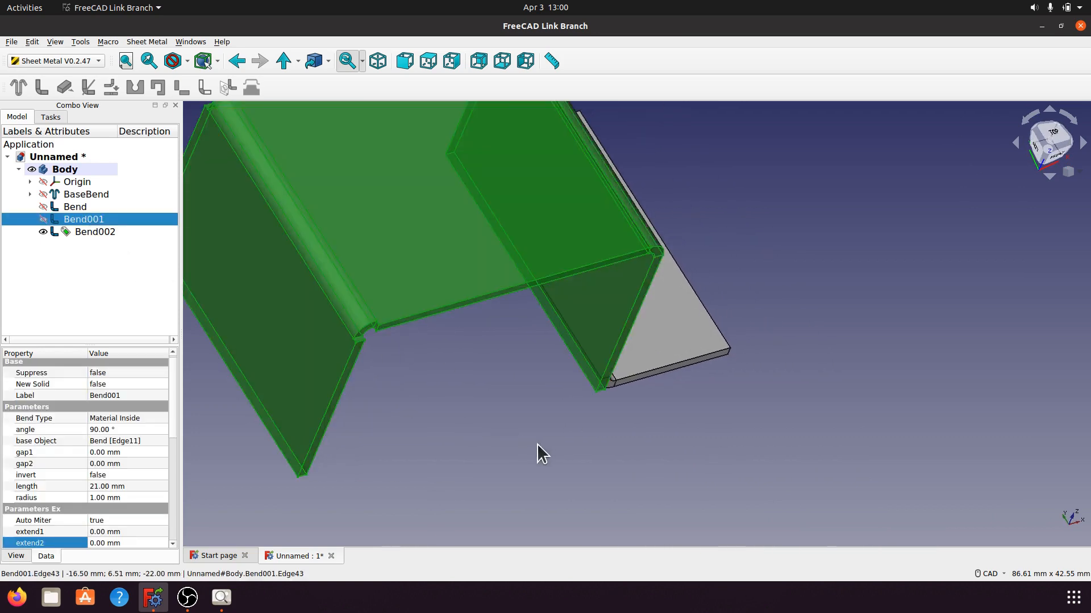
pyautogui.click(498, 423)
pyautogui.click(85, 221)
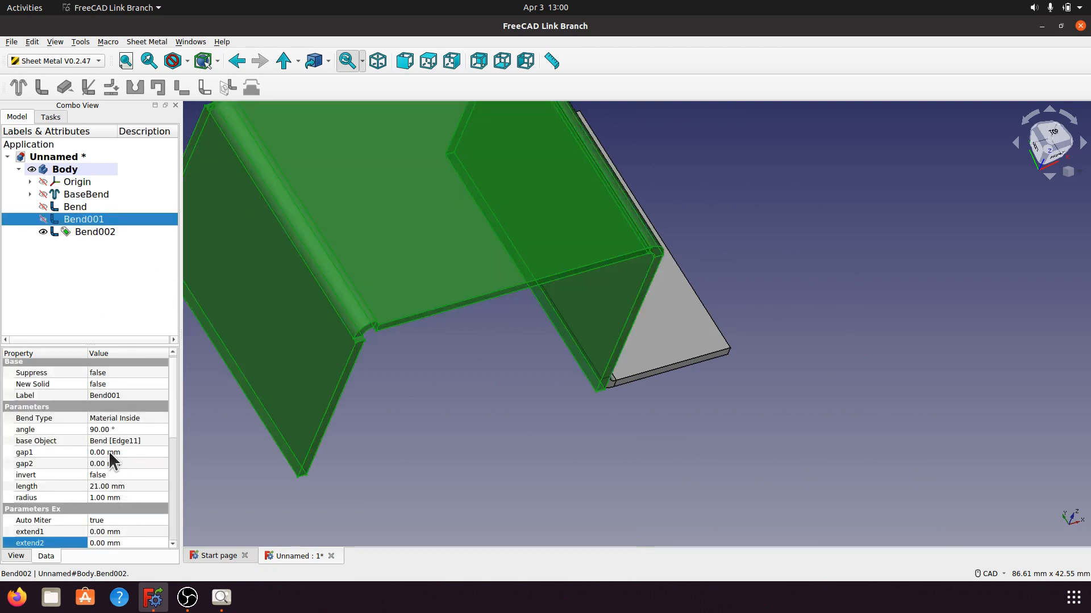
pyautogui.click(110, 453)
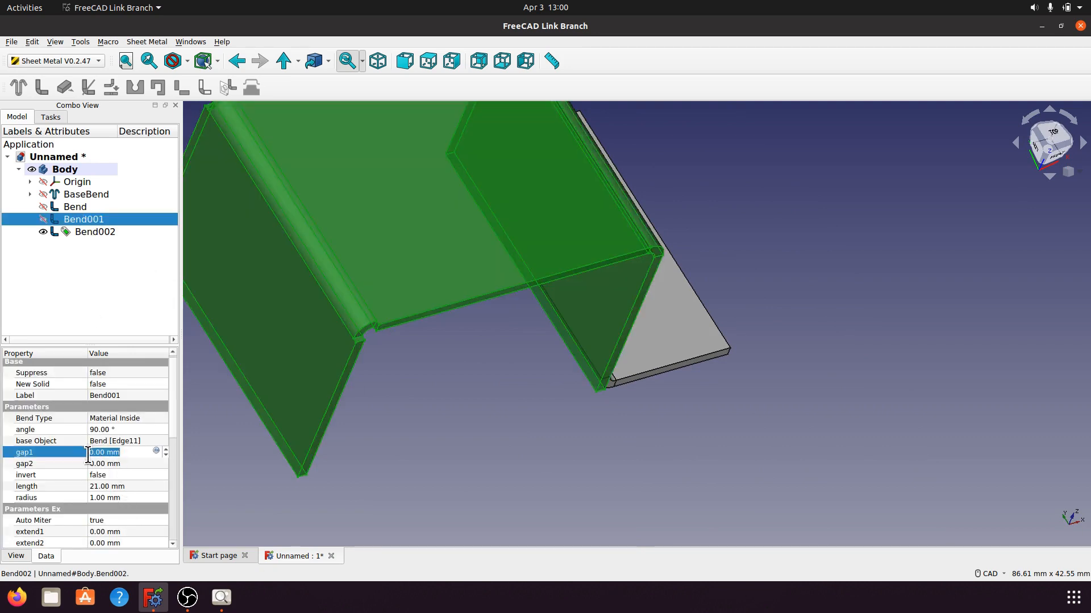
pyautogui.write('0')
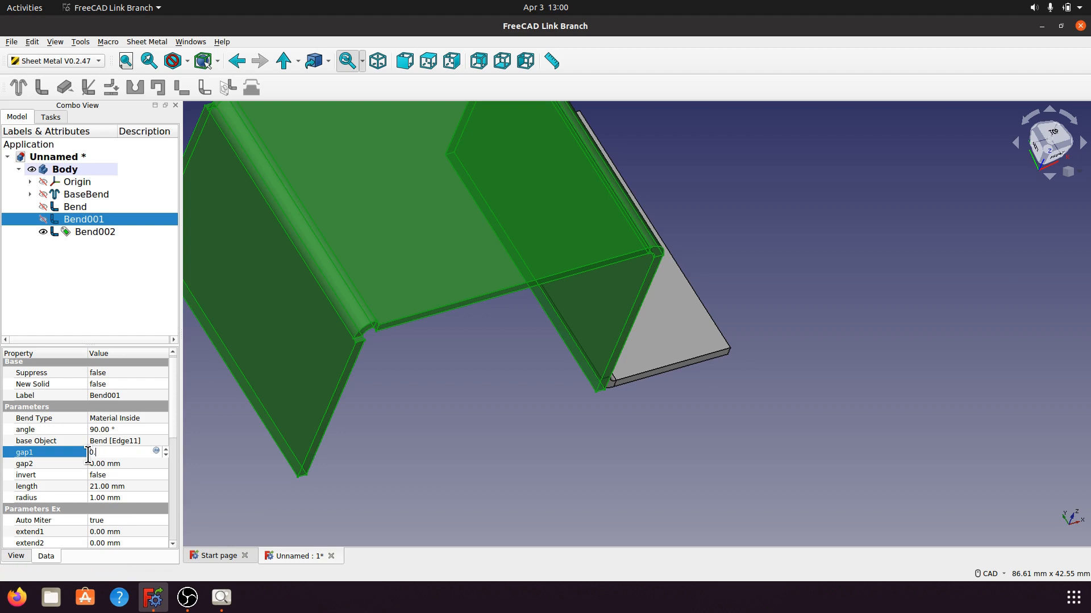
pyautogui.write('.5')
pyautogui.click(122, 464)
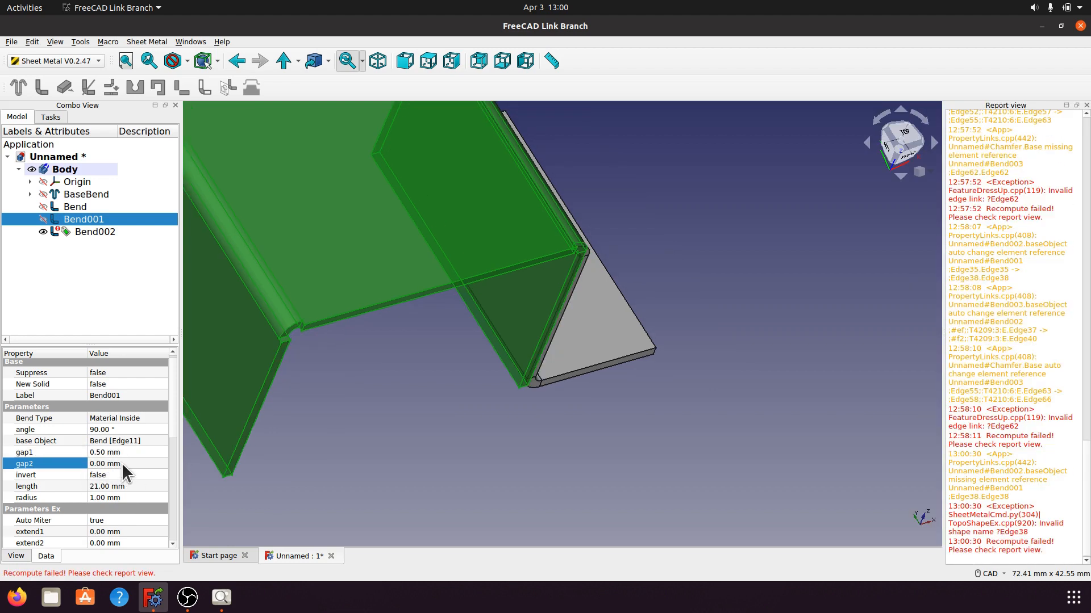
pyautogui.click(122, 464)
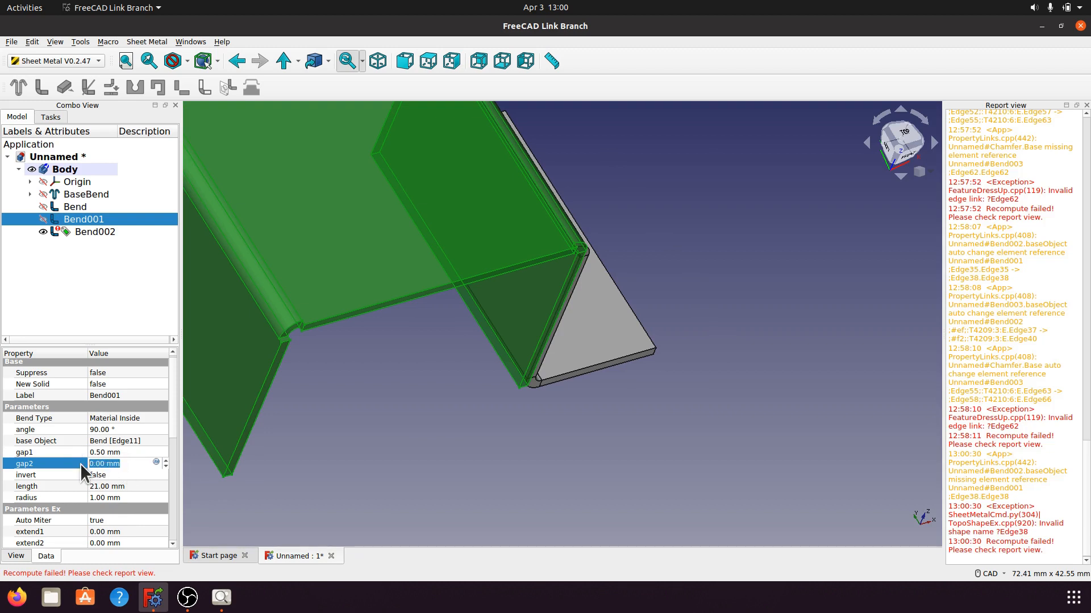
pyautogui.write('0.')
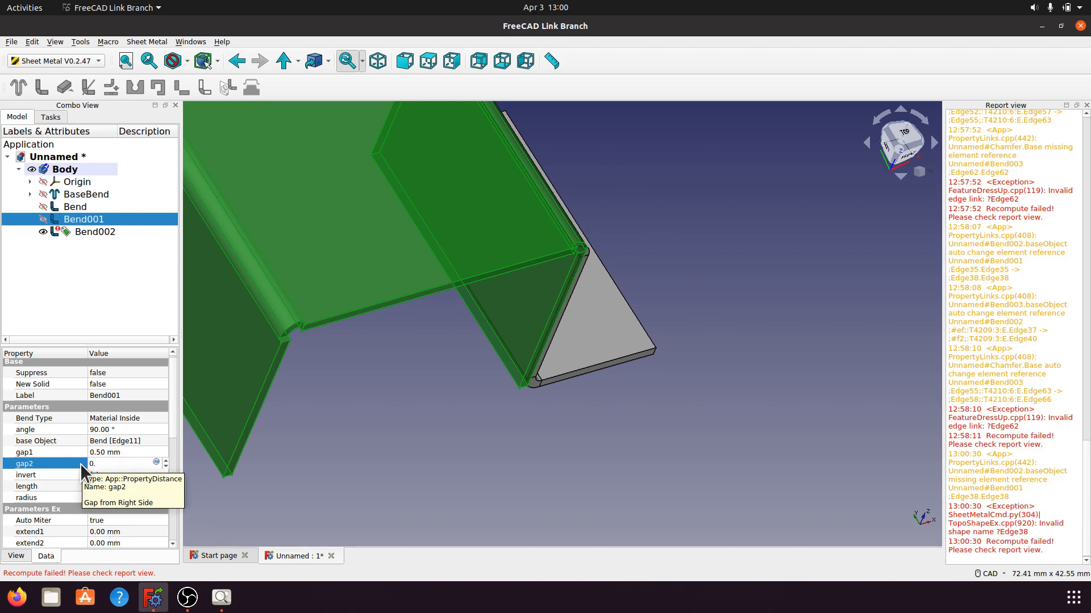
pyautogui.write('50')
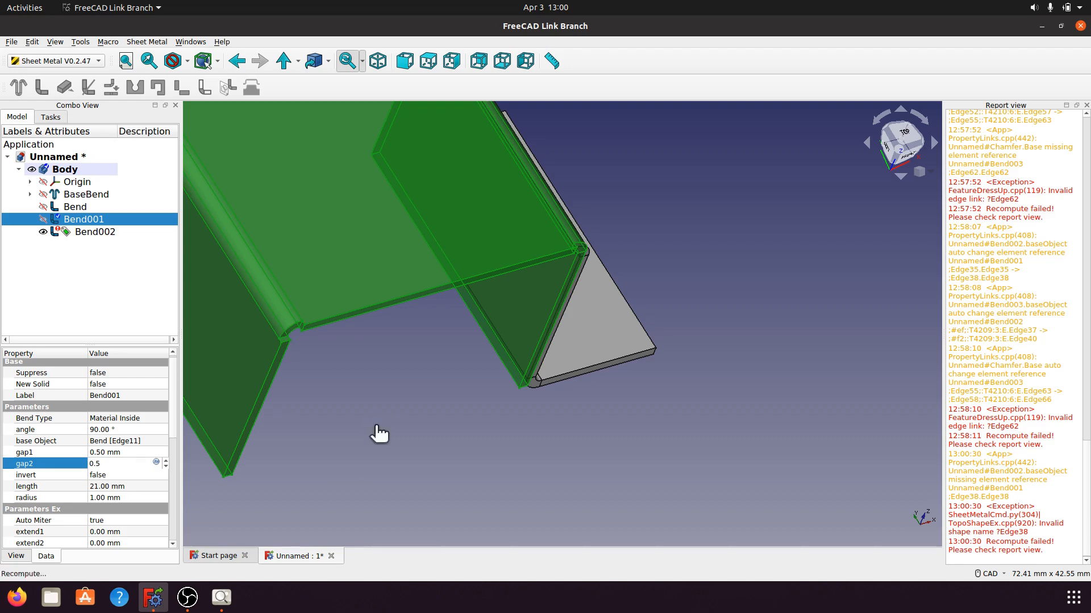
pyautogui.click(1085, 105)
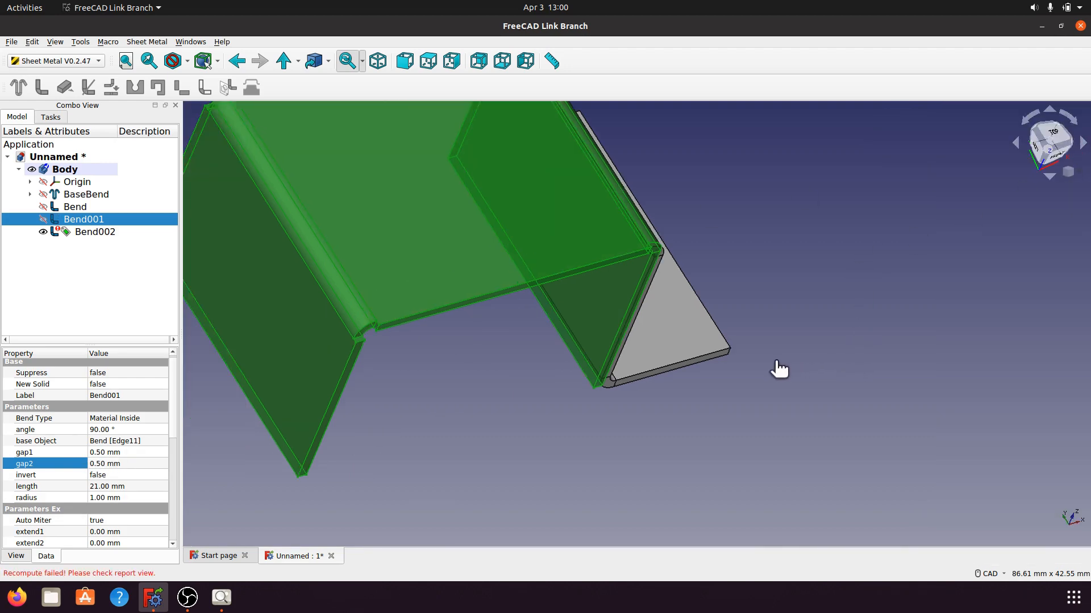
# Step: Delete the remaining foot flange's feature, Bend002, from the Body
pyautogui.rightClick(754, 369)
pyautogui.click(805, 415)
pyautogui.rightClick(654, 430)
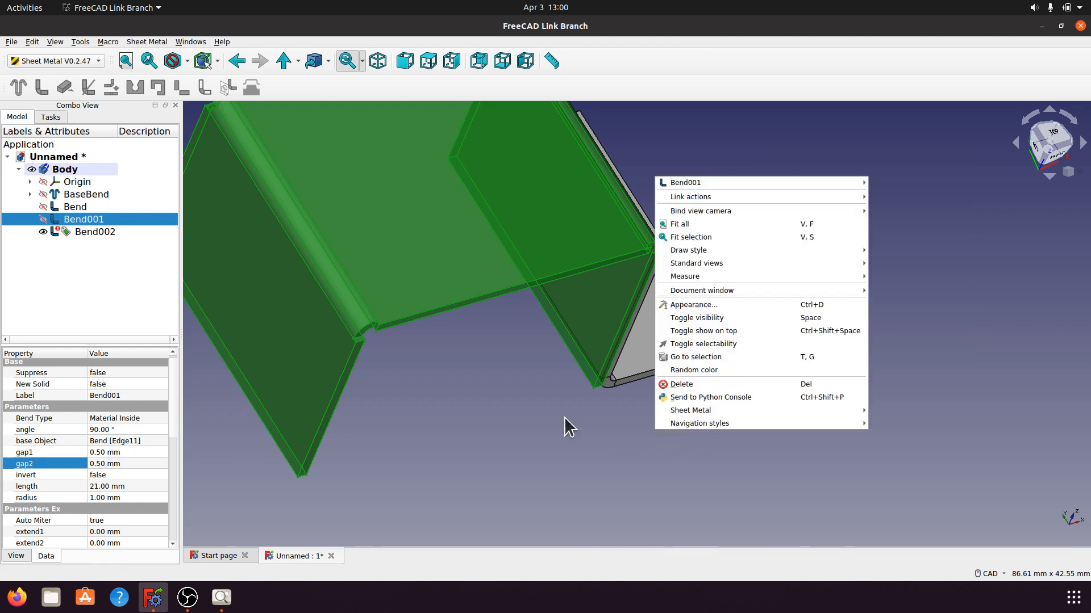
pyautogui.click(522, 442)
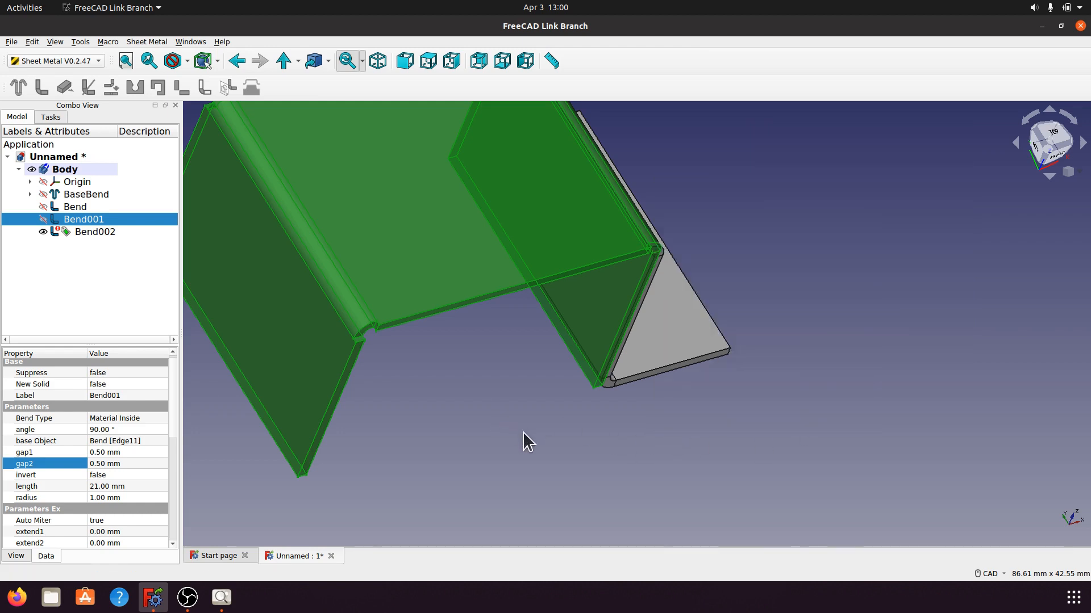
pyautogui.click(80, 273)
pyautogui.click(93, 232)
pyautogui.rightClick(93, 232)
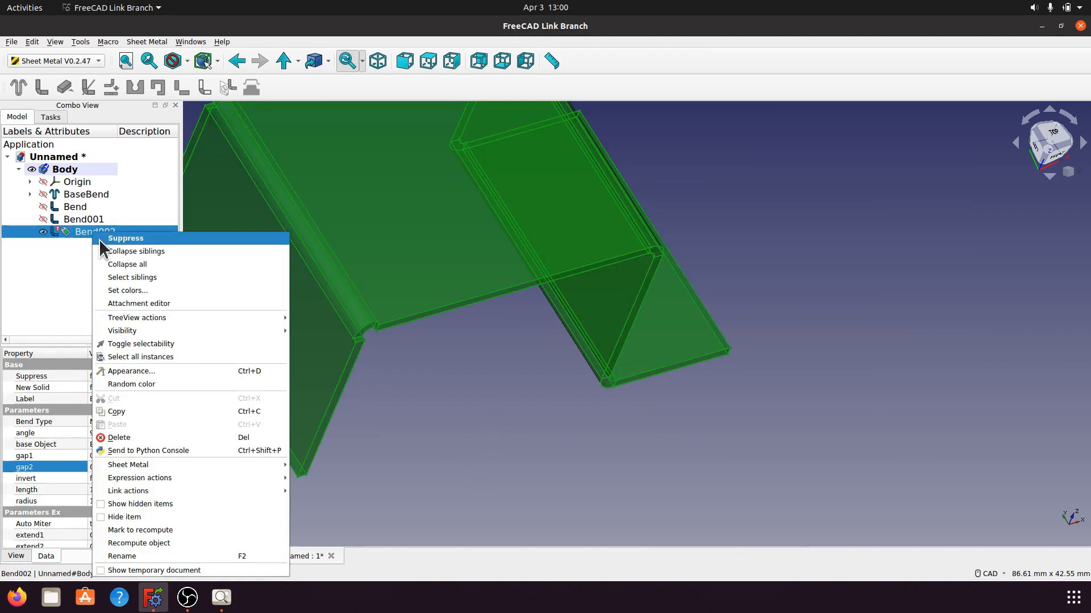
pyautogui.click(120, 436)
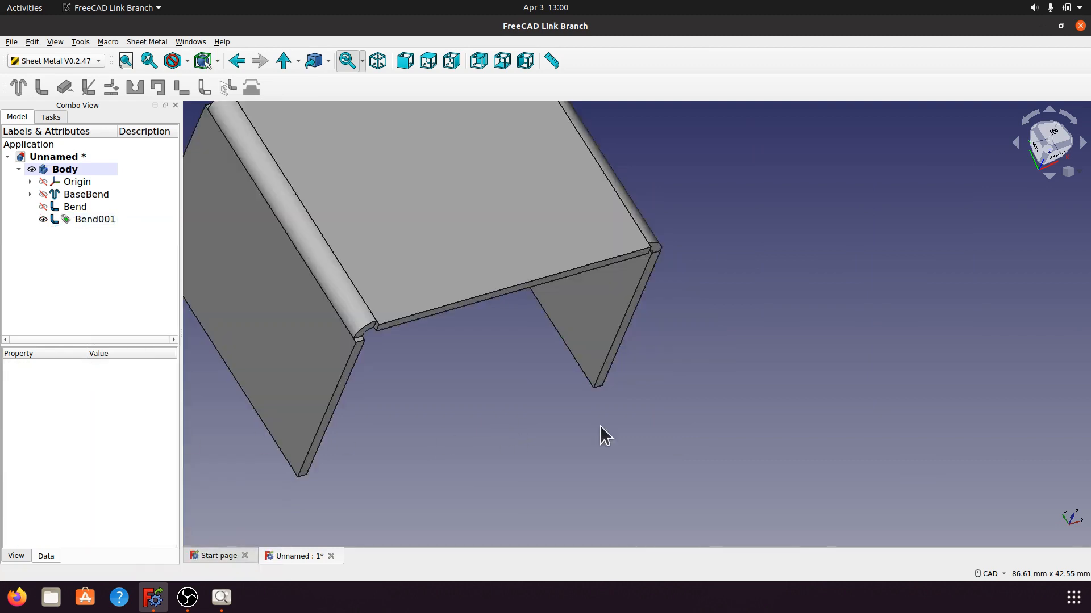
# Step: Set extend1 of the second side wall's bend (Bend001) to 0.5 mm, give extend2 a matching value and check the notches
pyautogui.moveTo(599, 425); pyautogui.dragTo(499, 462, button='middle')
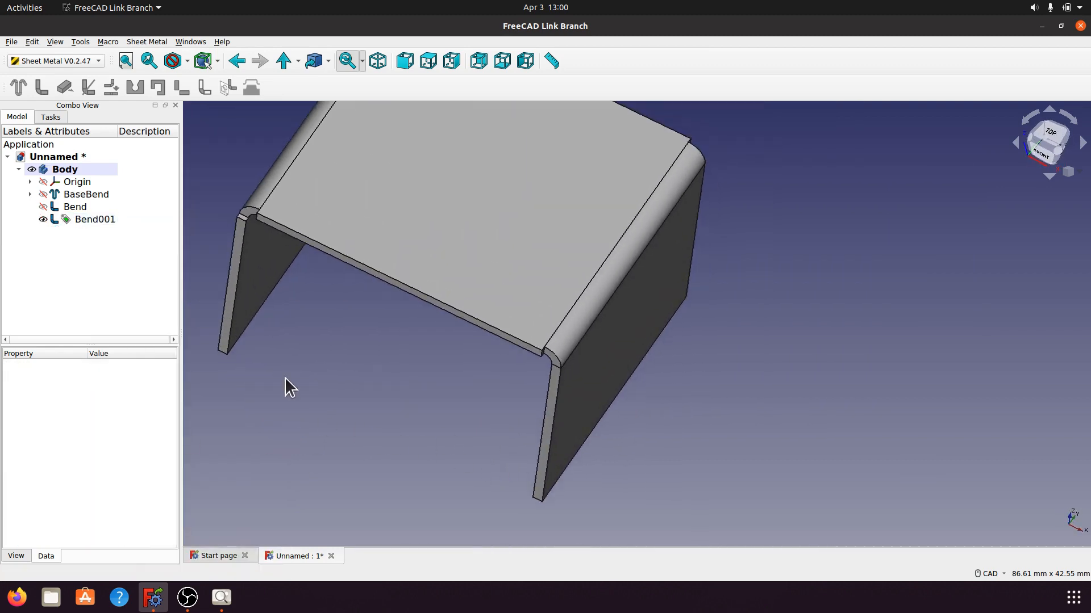
pyautogui.click(90, 220)
pyautogui.scroll(-2, 134, 455)
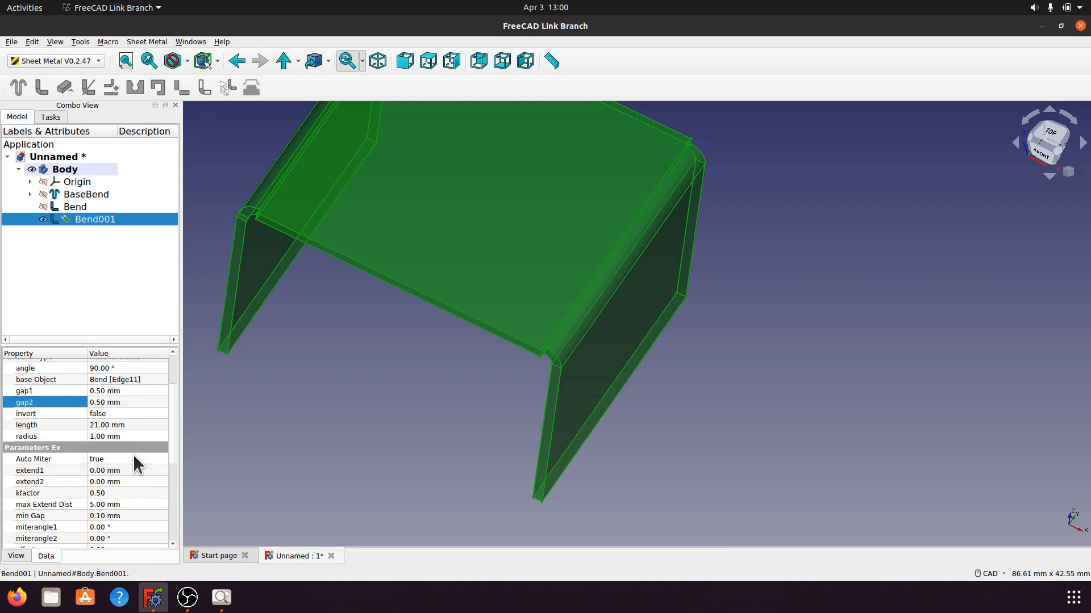
pyautogui.click(100, 471)
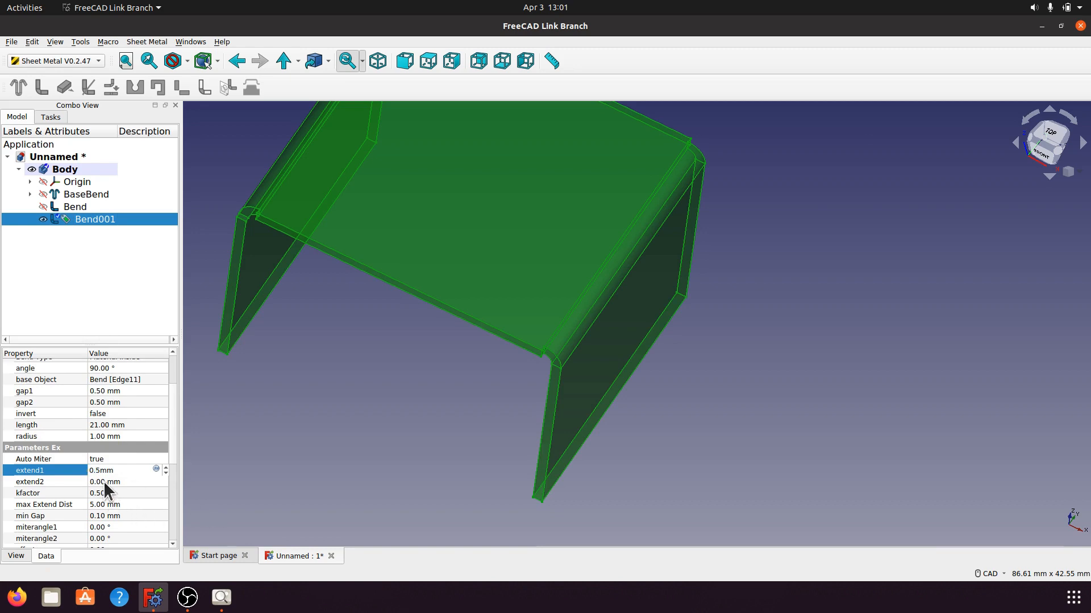
pyautogui.click(105, 482)
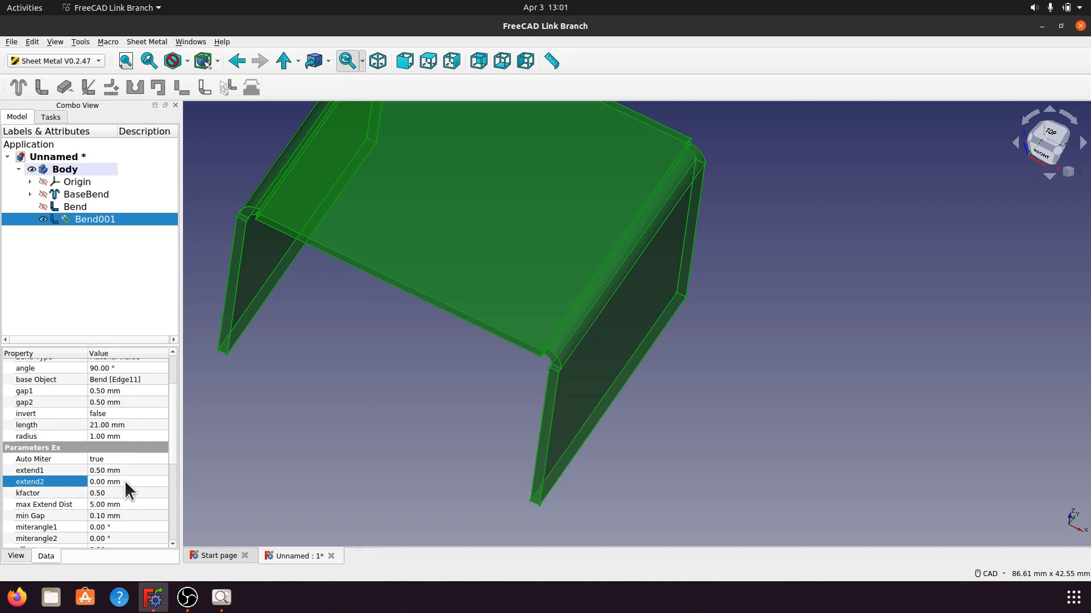
pyautogui.click(124, 481)
pyautogui.click(784, 397)
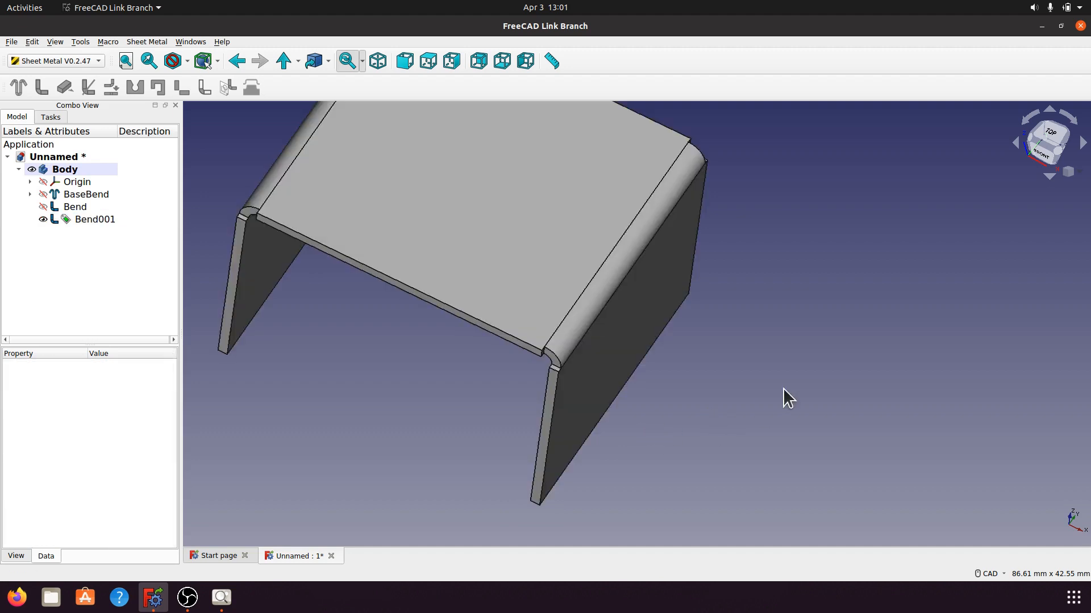
pyautogui.moveTo(783, 397); pyautogui.dragTo(762, 304, button='middle')
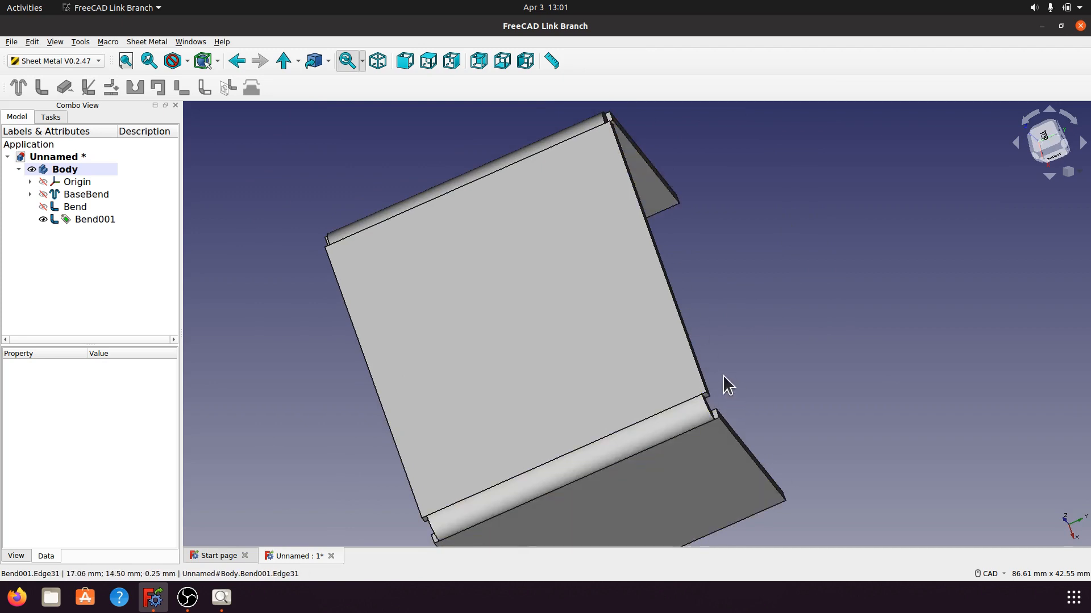
# Step: Check the Practice 09a drawing and add a foot flange bend on the lower inner edge of the second side wall
pyautogui.moveTo(723, 382); pyautogui.dragTo(654, 397, button='middle')
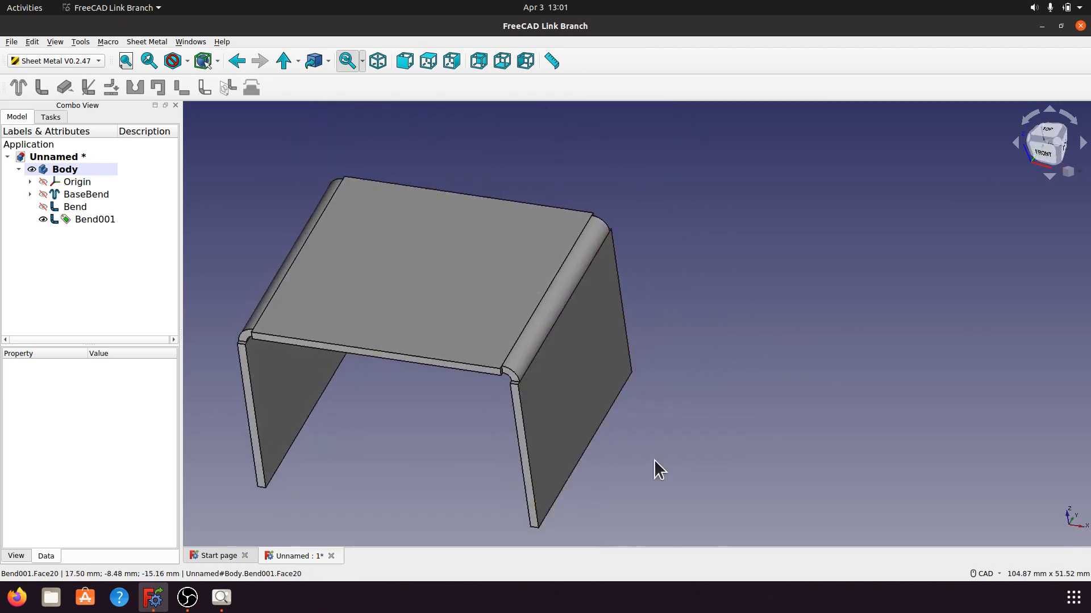
pyautogui.moveTo(654, 460); pyautogui.dragTo(678, 406, button='middle')
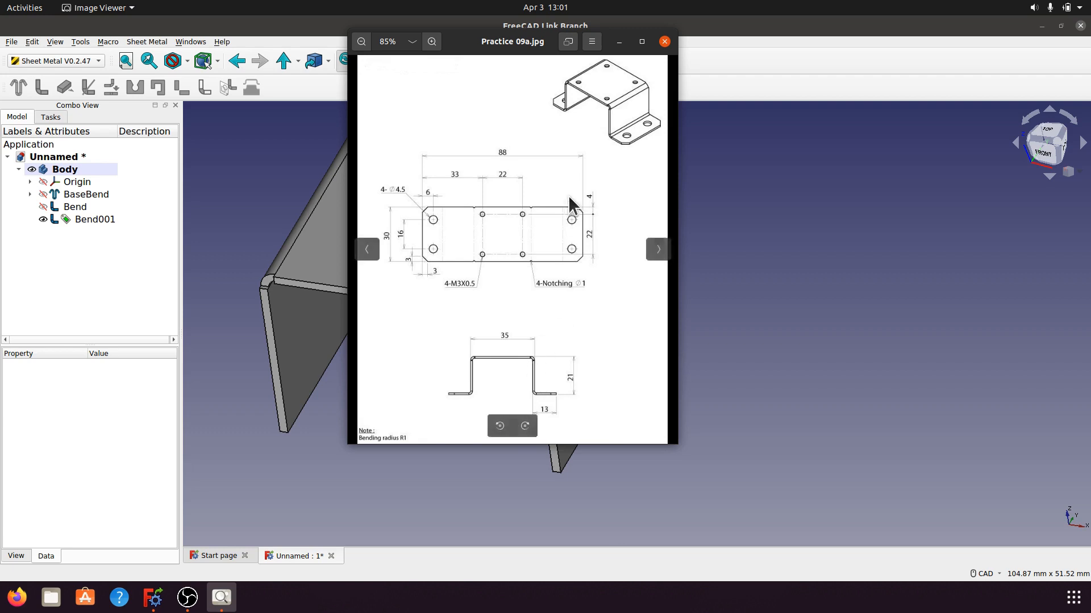
pyautogui.click(620, 42)
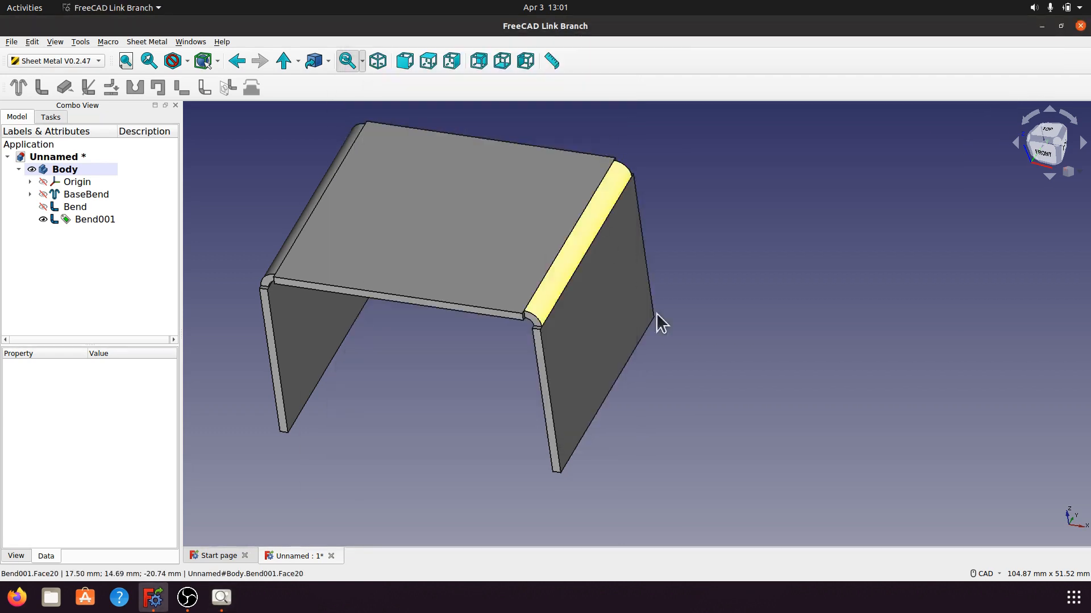
pyautogui.scroll(5, 509, 369)
pyautogui.moveTo(527, 462); pyautogui.dragTo(510, 432, button='middle')
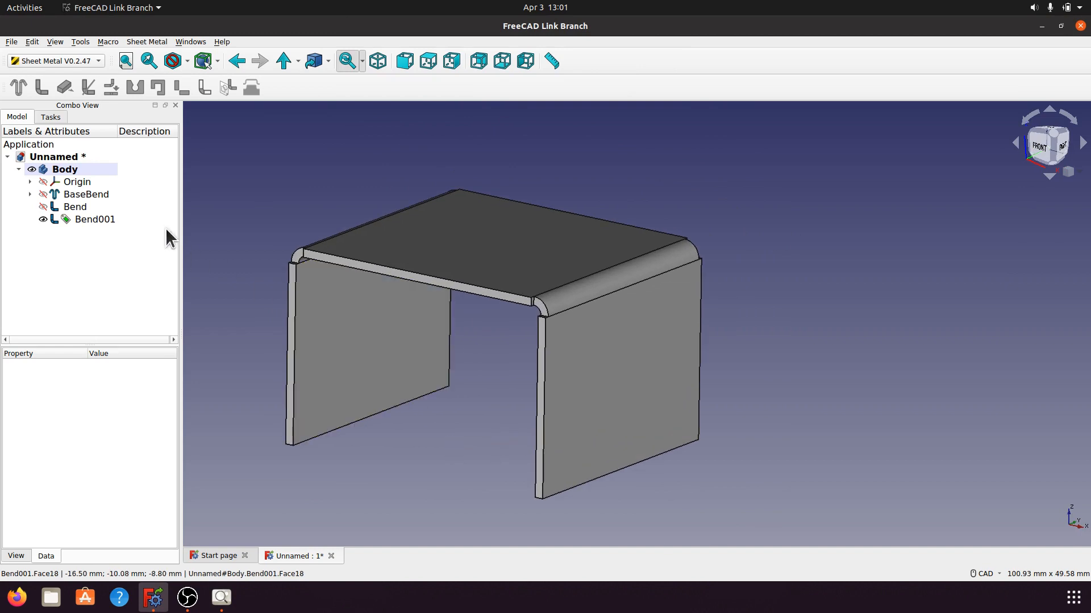
pyautogui.moveTo(669, 472); pyautogui.dragTo(599, 327, button='middle')
pyautogui.click(557, 362)
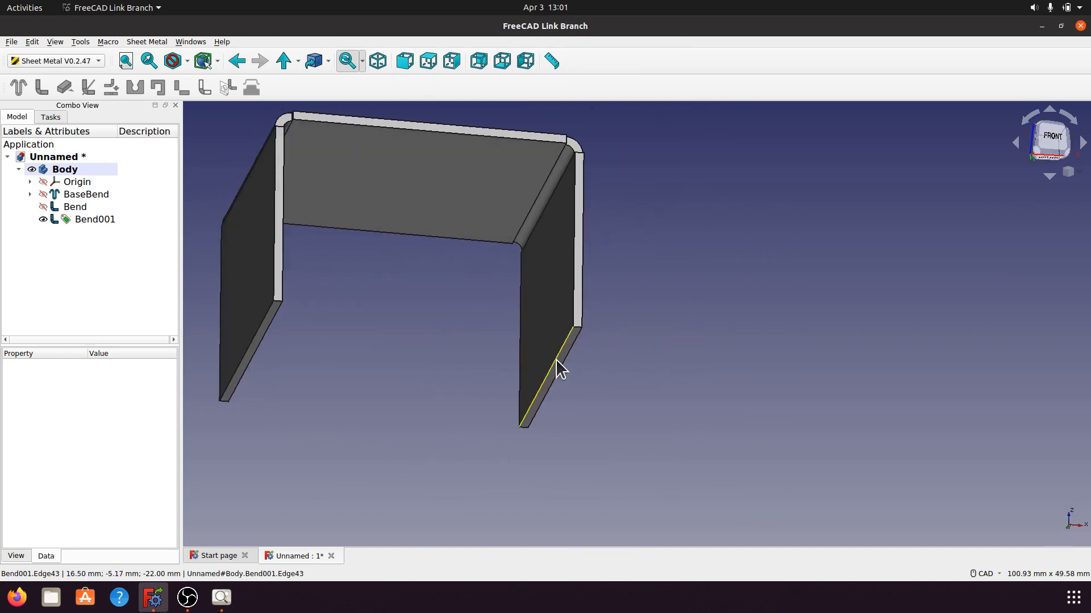
pyautogui.click(41, 87)
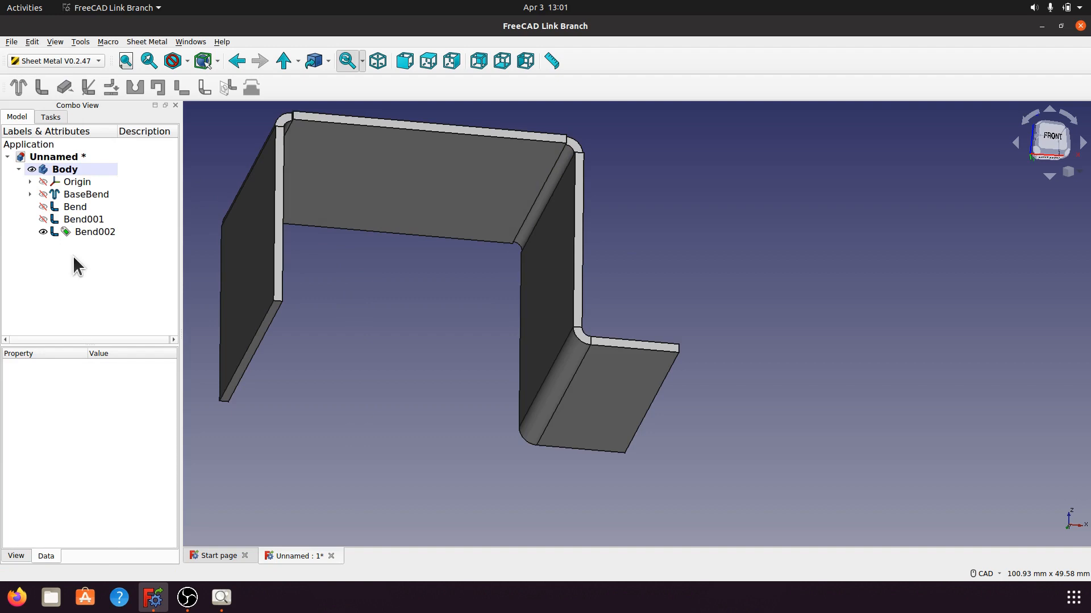
# Step: Set the length of the new foot flange (Bend002) to 13 mm
pyautogui.click(89, 231)
pyautogui.click(101, 486)
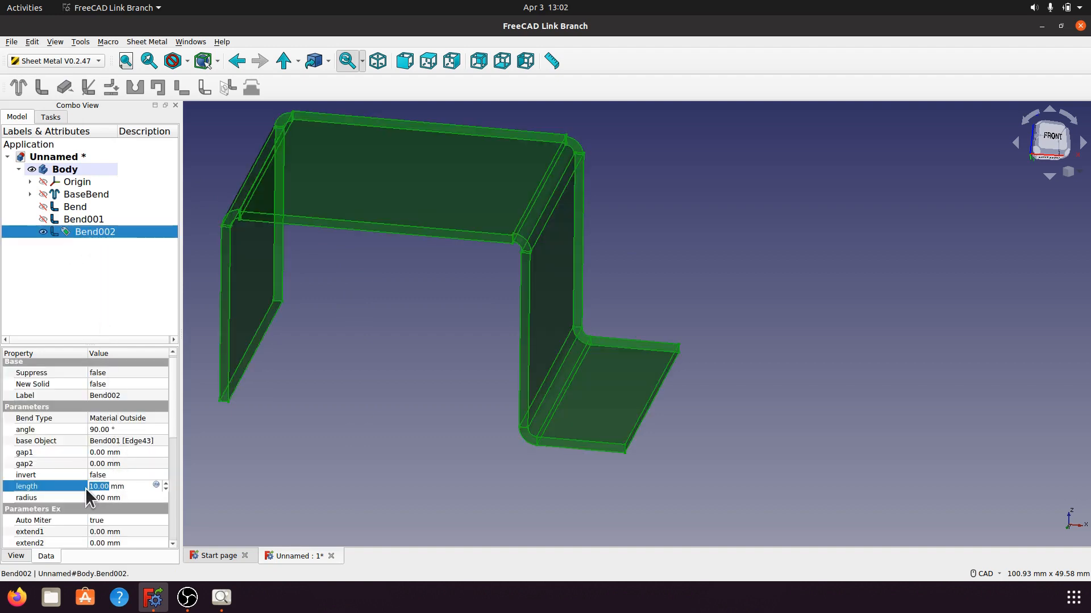
pyautogui.write('1')
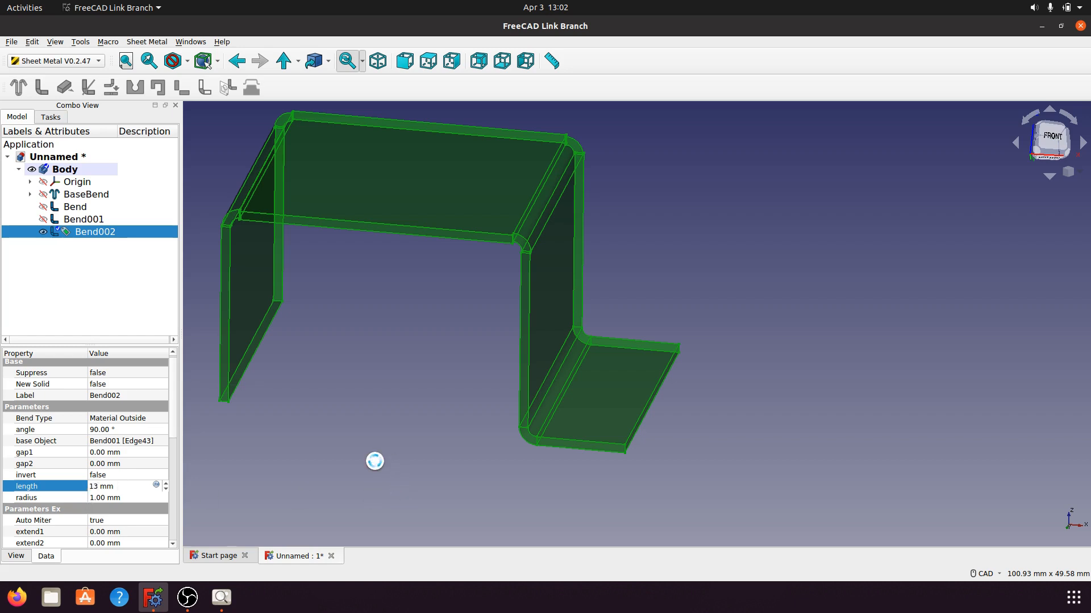
# Step: Set gap1 and gap2 of the foot flange bend (Bend002) to 0.5 mm each
pyautogui.click(107, 454)
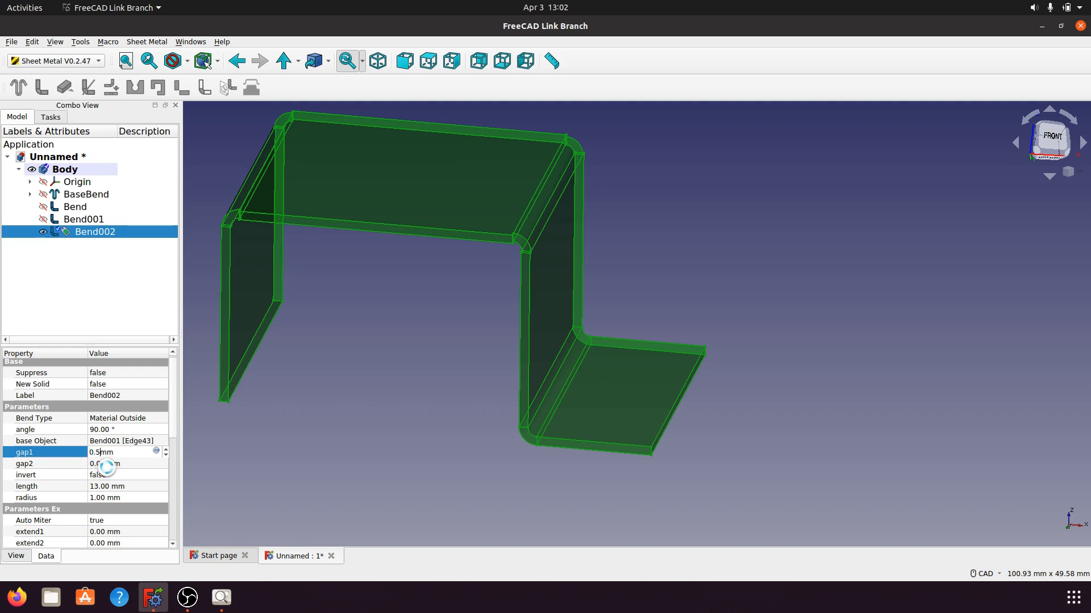
pyautogui.click(105, 464)
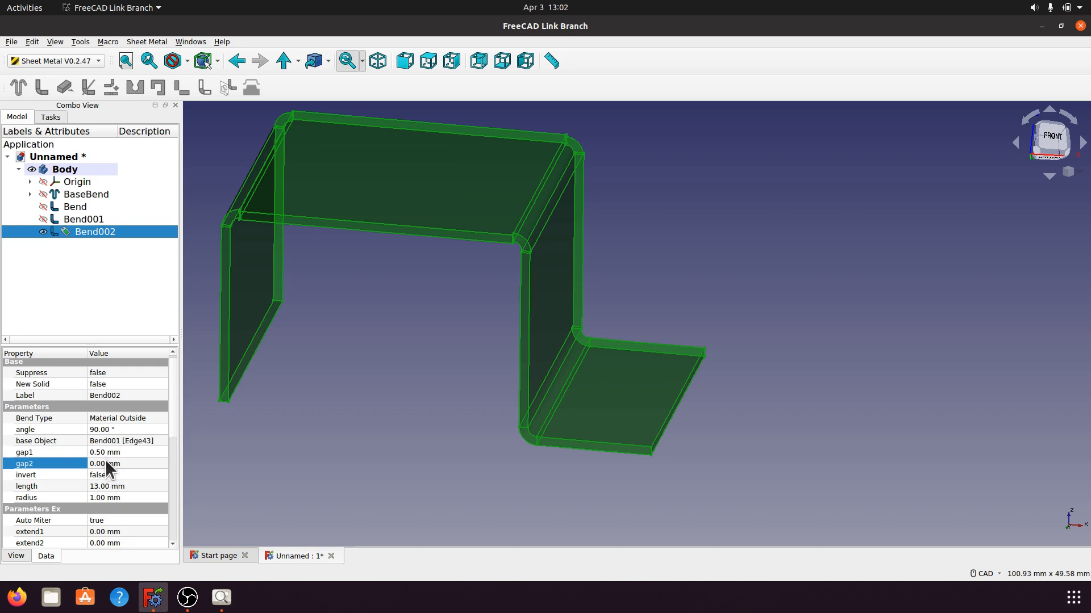
pyautogui.click(104, 459)
pyautogui.write('0')
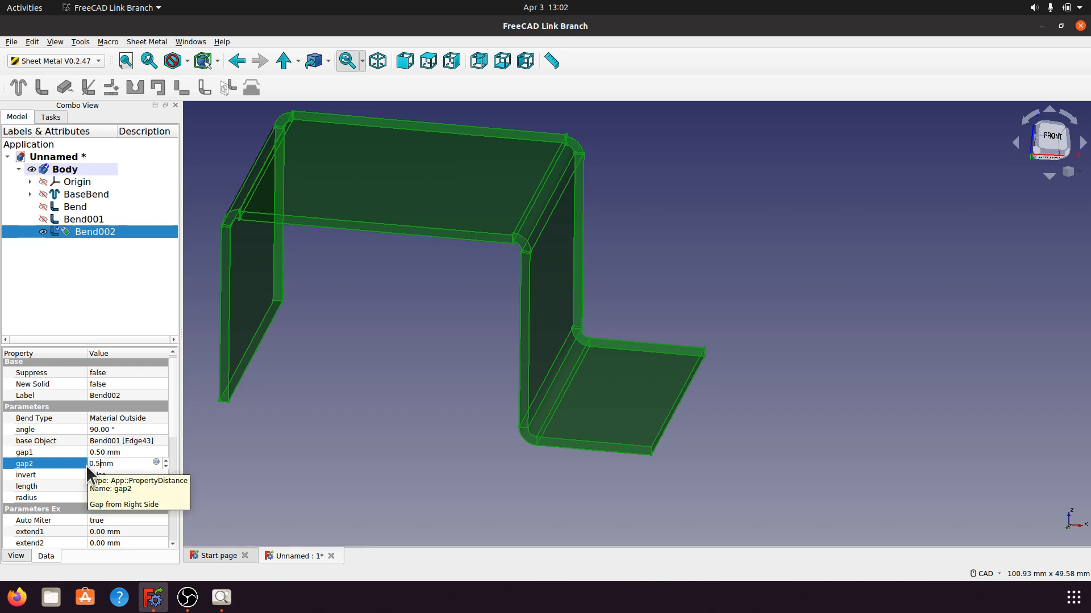
pyautogui.write('.5')
pyautogui.scroll(-3, 130, 448)
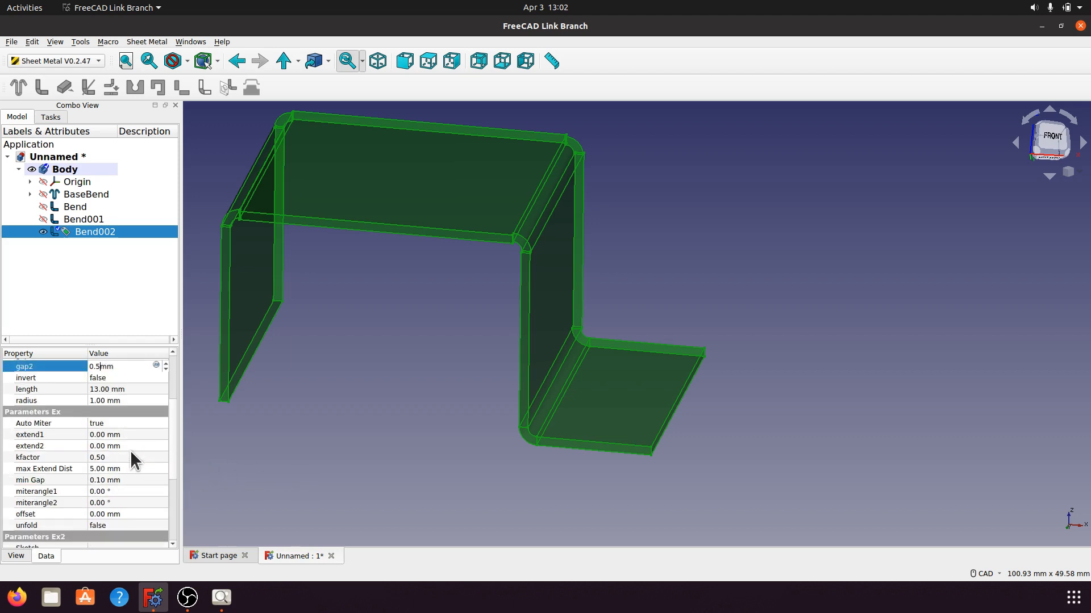
pyautogui.press('Return')
# Step: Set extend1 and extend2 of the foot flange bend (Bend002) to 0.5 mm each and deselect it
pyautogui.click(108, 436)
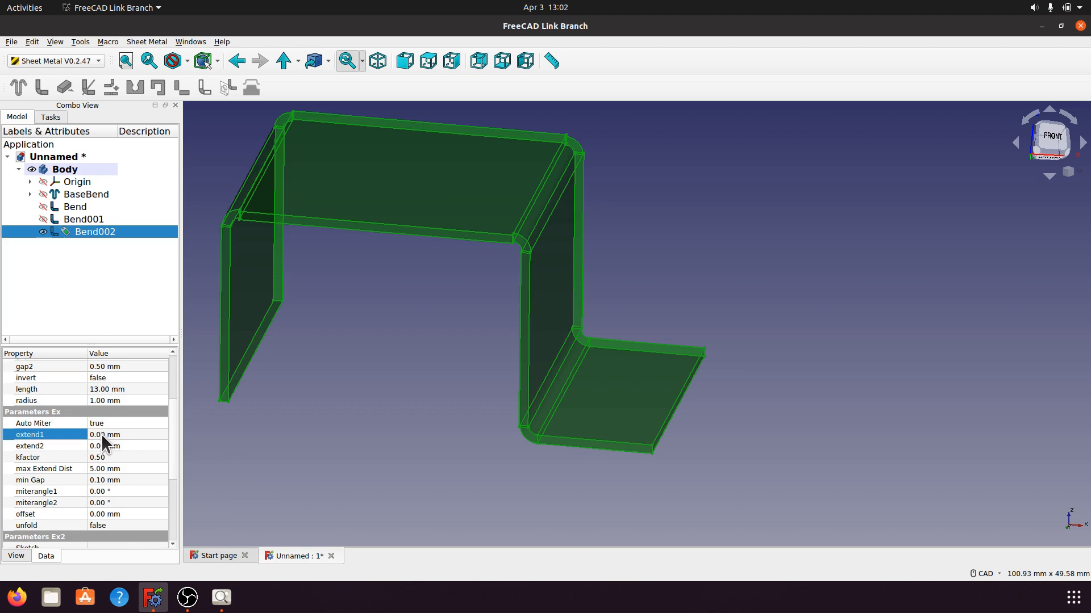
pyautogui.click(105, 436)
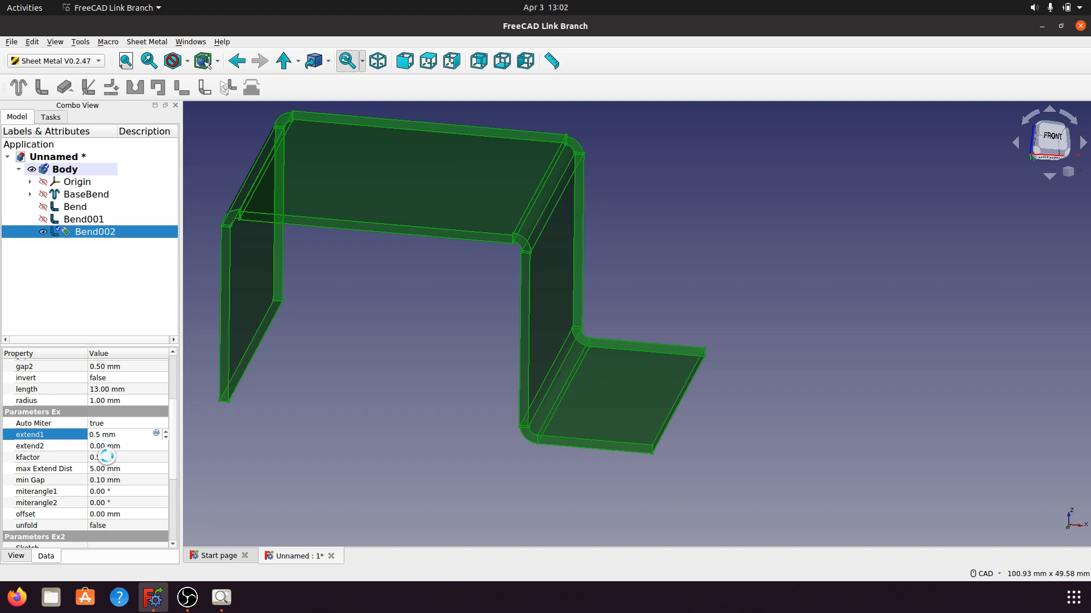
pyautogui.click(104, 445)
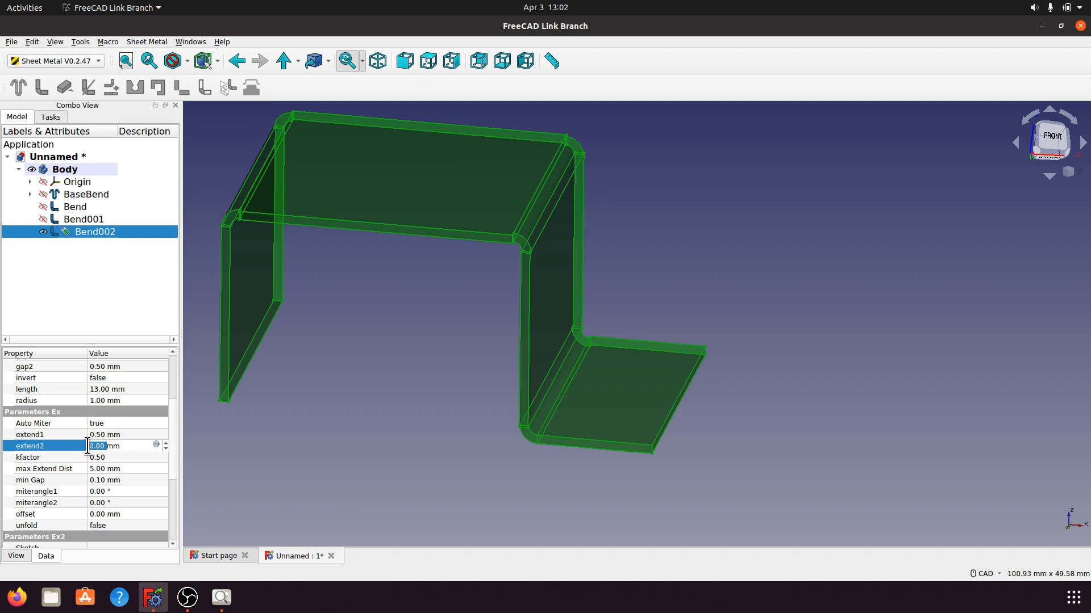
pyautogui.write('0')
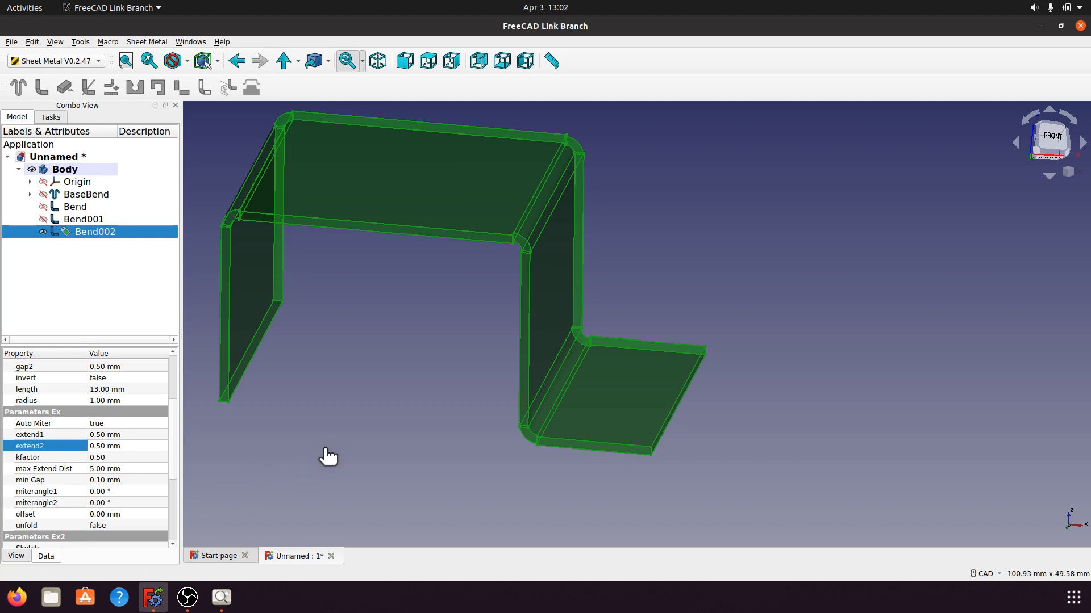
pyautogui.click(329, 456)
# Step: Examine the notches at both ends of the foot flange's bend from several directions
pyautogui.moveTo(728, 340); pyautogui.dragTo(478, 389, button='middle')
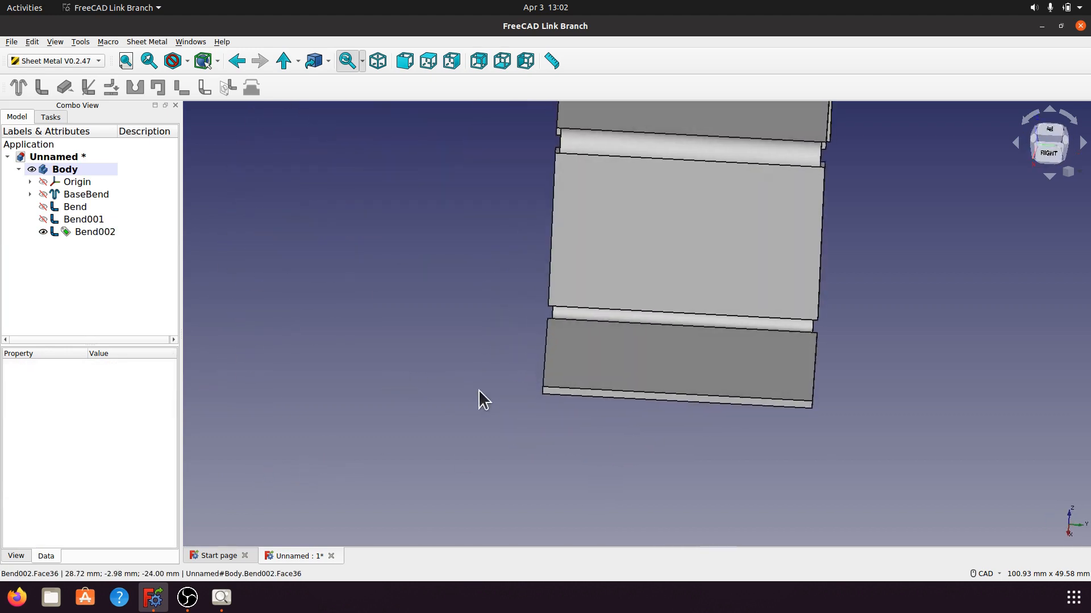
pyautogui.moveTo(733, 390); pyautogui.dragTo(574, 462, button='middle')
pyautogui.scroll(2, 602, 452)
pyautogui.moveTo(764, 382); pyautogui.dragTo(725, 356, button='middle')
pyautogui.moveTo(530, 421); pyautogui.dragTo(721, 359, button='middle')
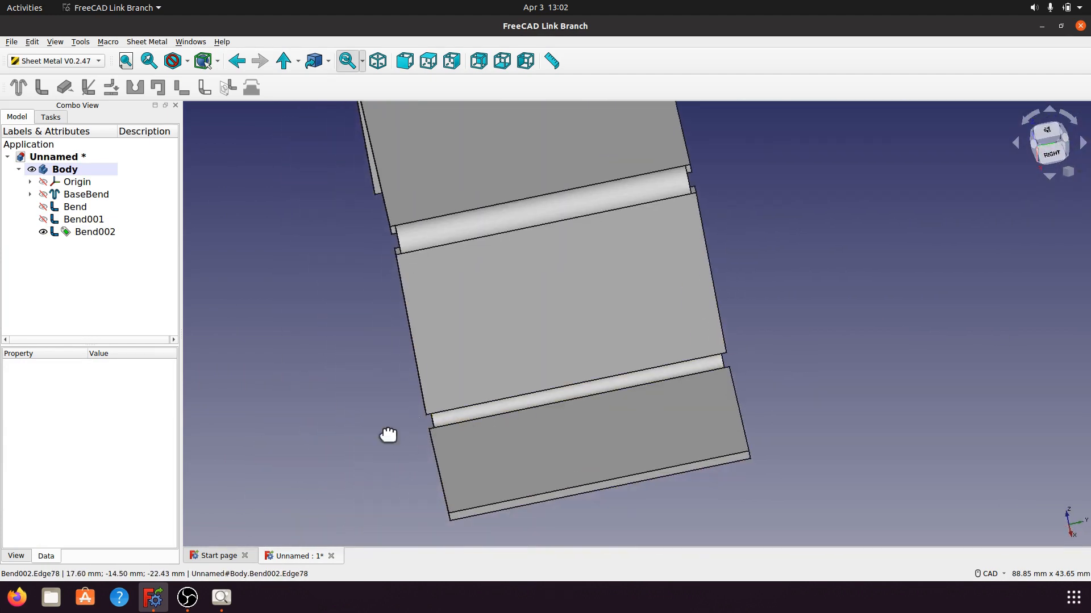
pyautogui.moveTo(385, 438); pyautogui.dragTo(452, 416, button='middle')
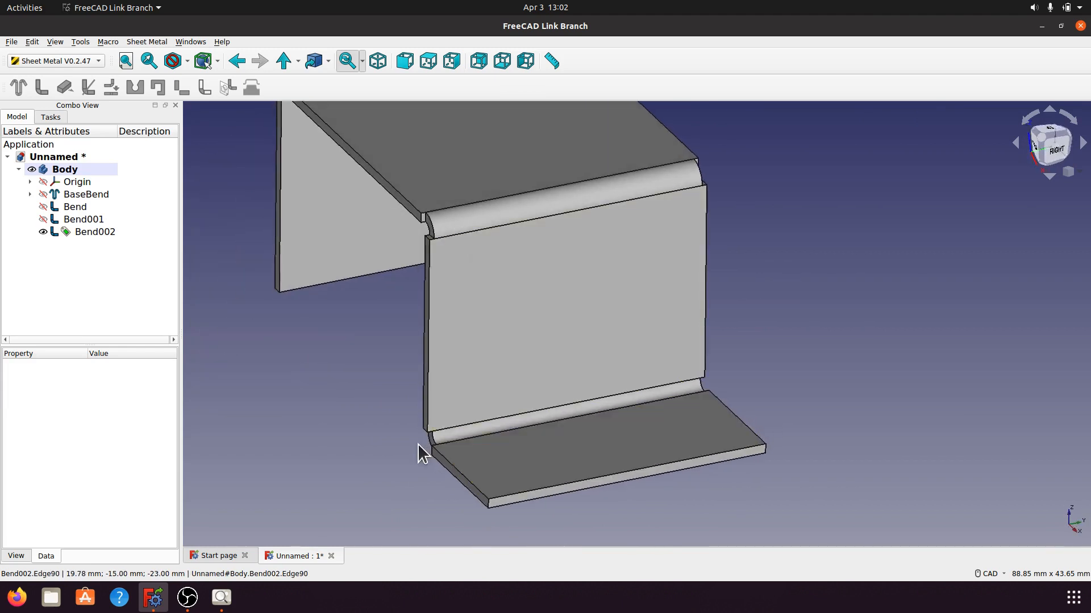
pyautogui.moveTo(371, 475); pyautogui.dragTo(587, 452, button='middle')
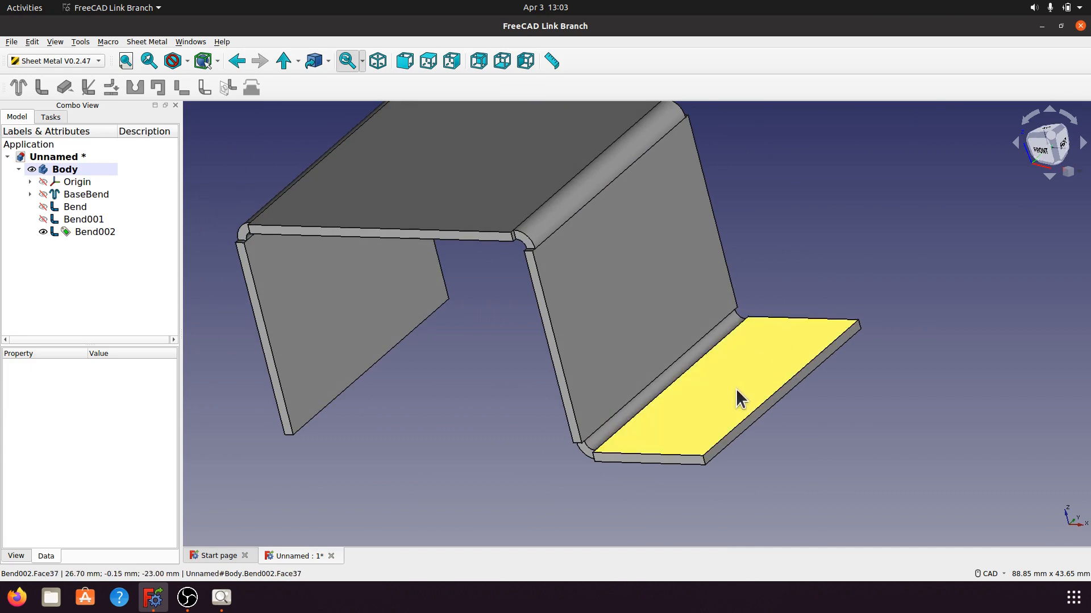
# Step: Add a second foot flange bend on the lower inner edge of the opposite side wall
pyautogui.moveTo(464, 376); pyautogui.dragTo(579, 392, button='middle')
pyautogui.scroll(3, 465, 349)
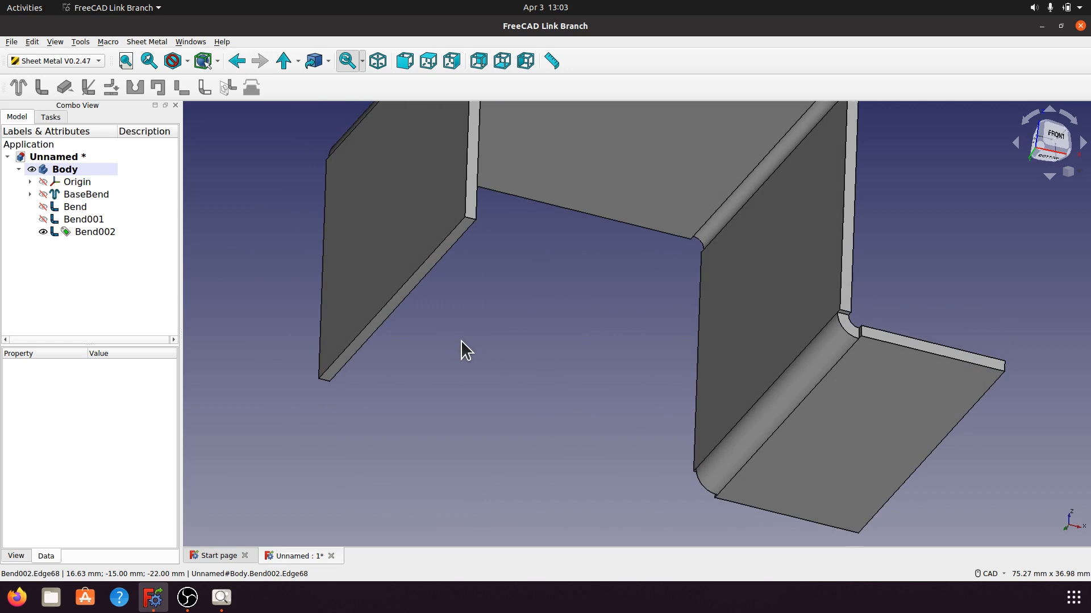
pyautogui.click(413, 290)
pyautogui.click(50, 93)
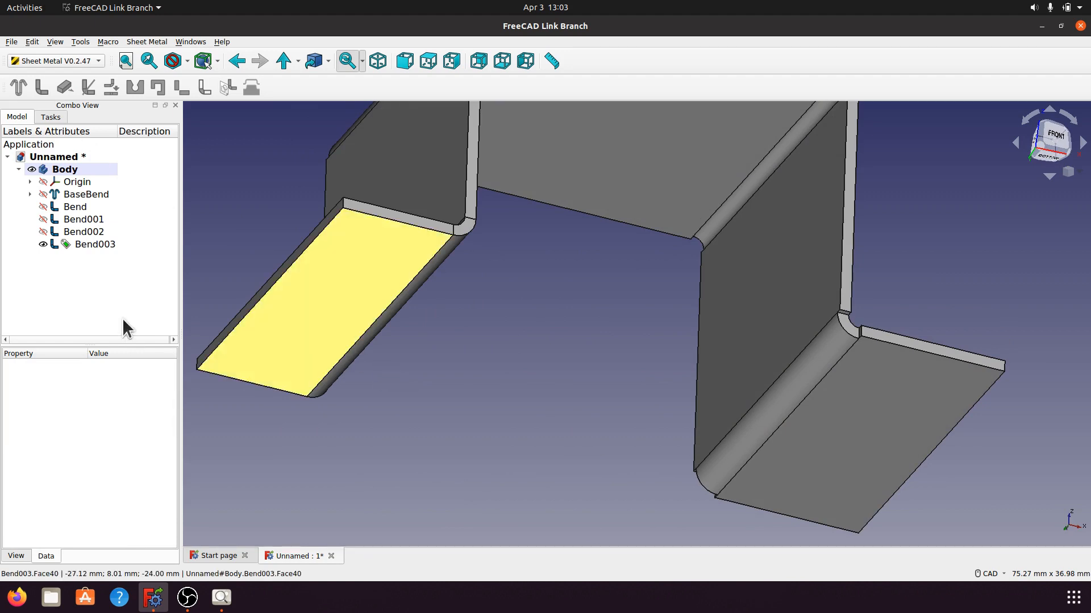
# Step: Change the bend type of the second foot flange (Bend003) to Material Inside
pyautogui.click(78, 248)
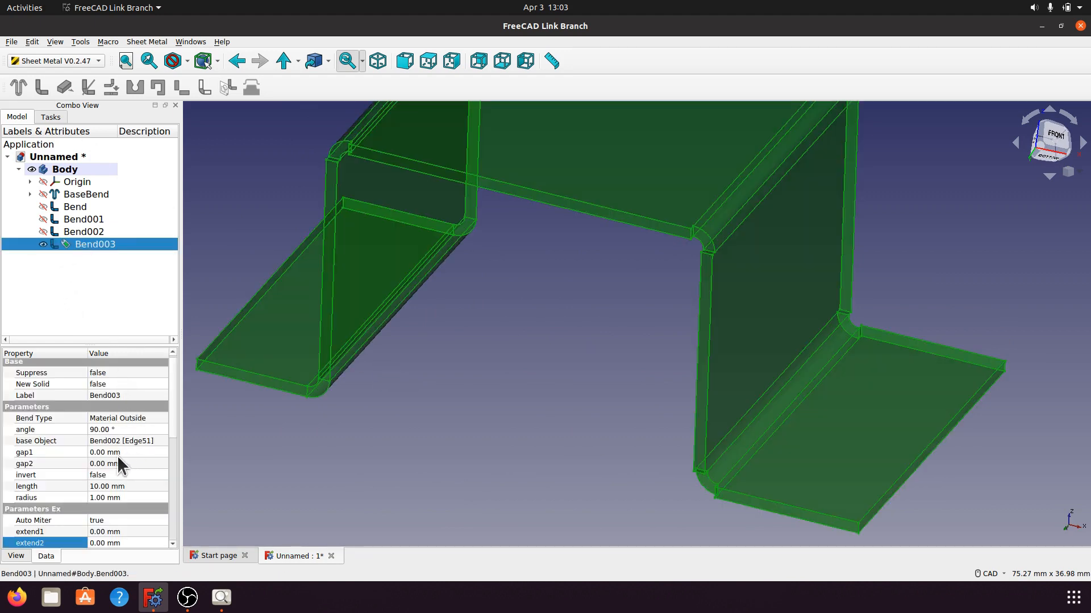
pyautogui.click(101, 452)
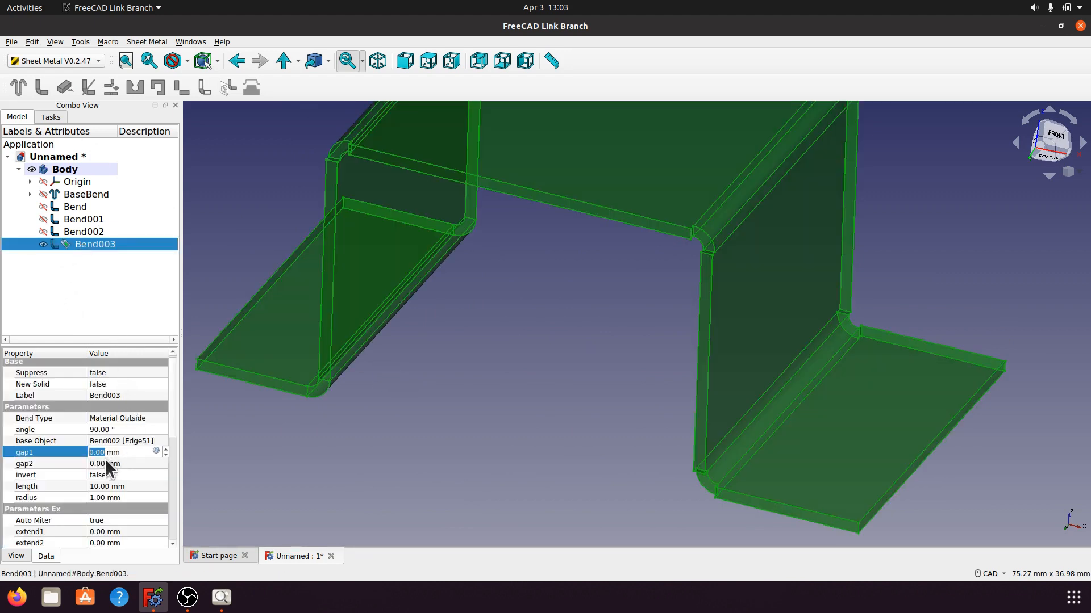
pyautogui.click(145, 418)
pyautogui.click(163, 418)
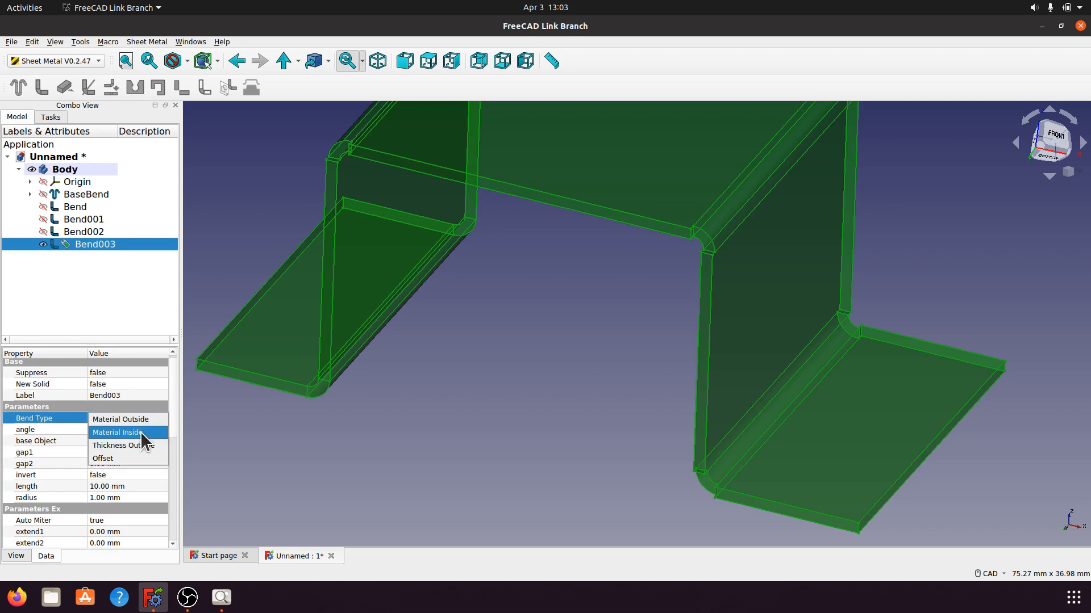
pyautogui.click(141, 432)
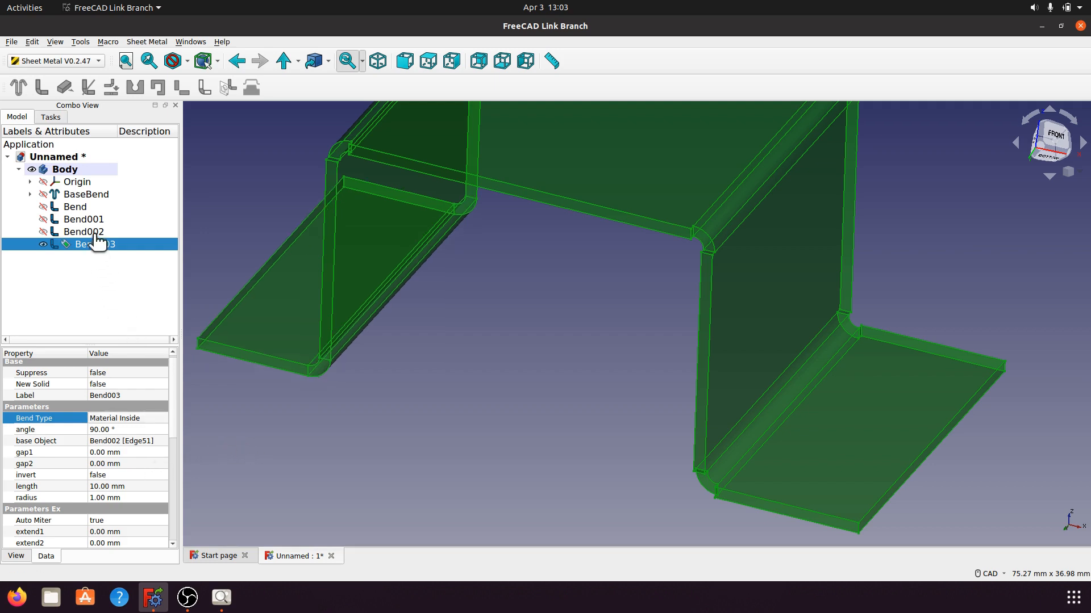
# Step: Set gap1 and gap2 of the second foot flange's bend (Bend003) to 0.5 mm each
pyautogui.click(104, 452)
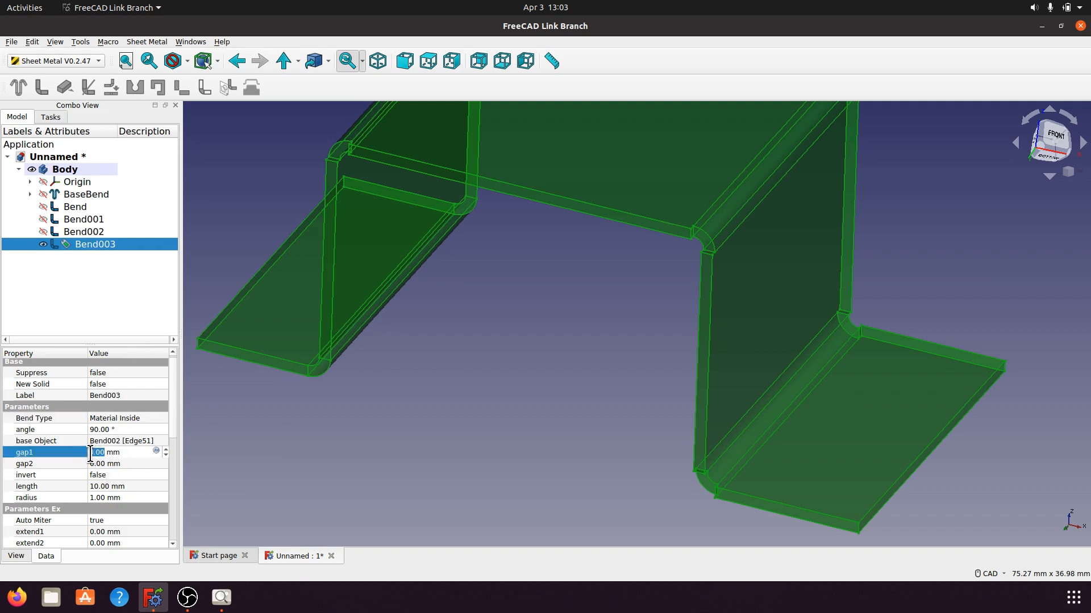
pyautogui.press('BackSpace')
pyautogui.press('Return')
pyautogui.click(102, 464)
pyautogui.click(101, 464)
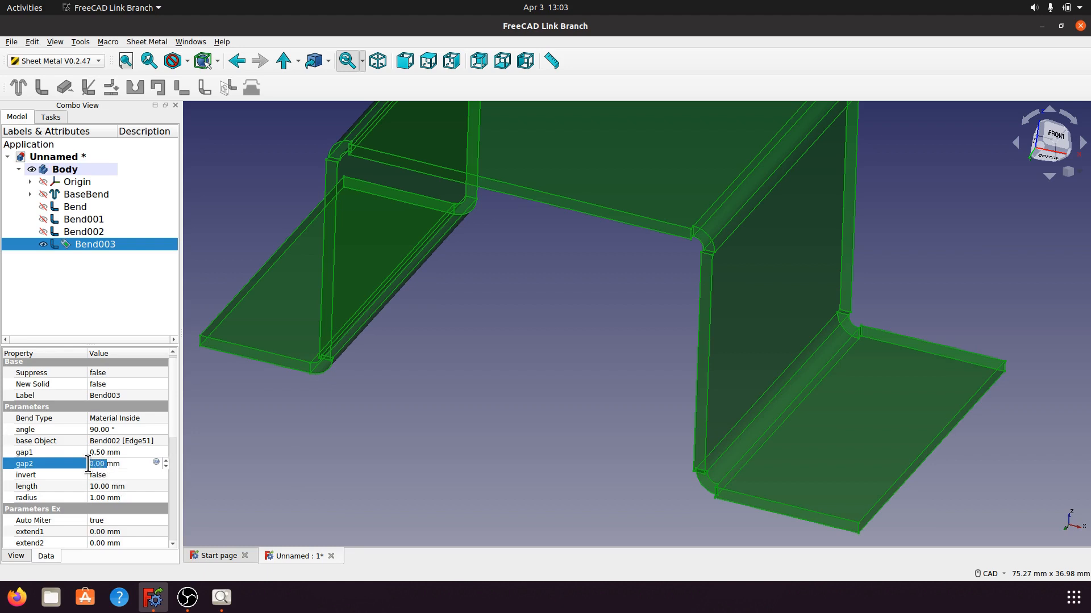
pyautogui.write('0')
# Step: Set extend1 and extend2 of the second foot flange's bend (Bend003) to 0.5 mm each
pyautogui.scroll(-2, 143, 465)
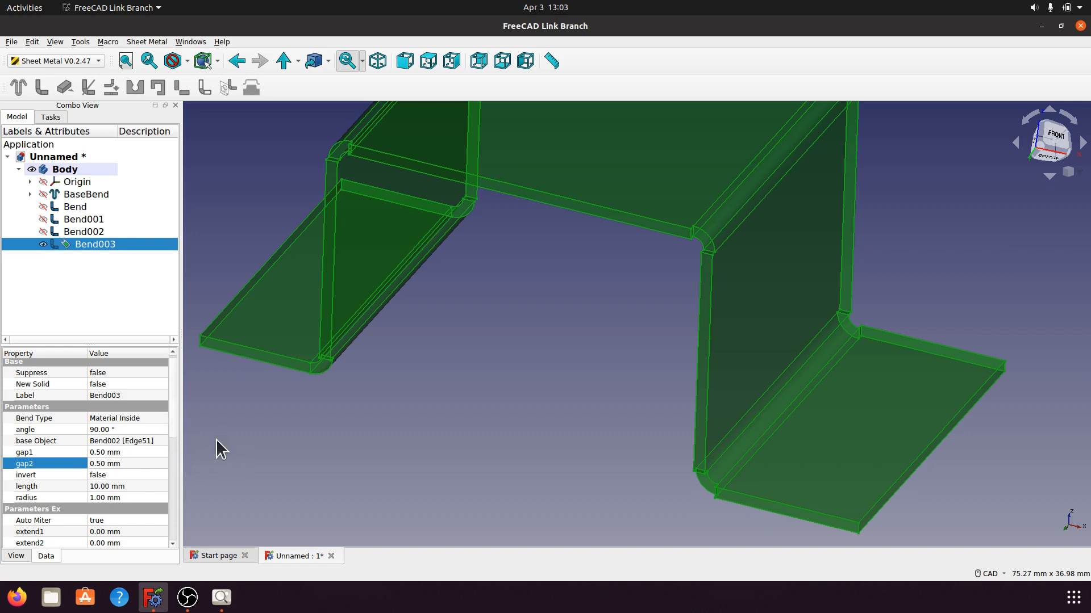
pyautogui.moveTo(173, 420); pyautogui.dragTo(170, 475)
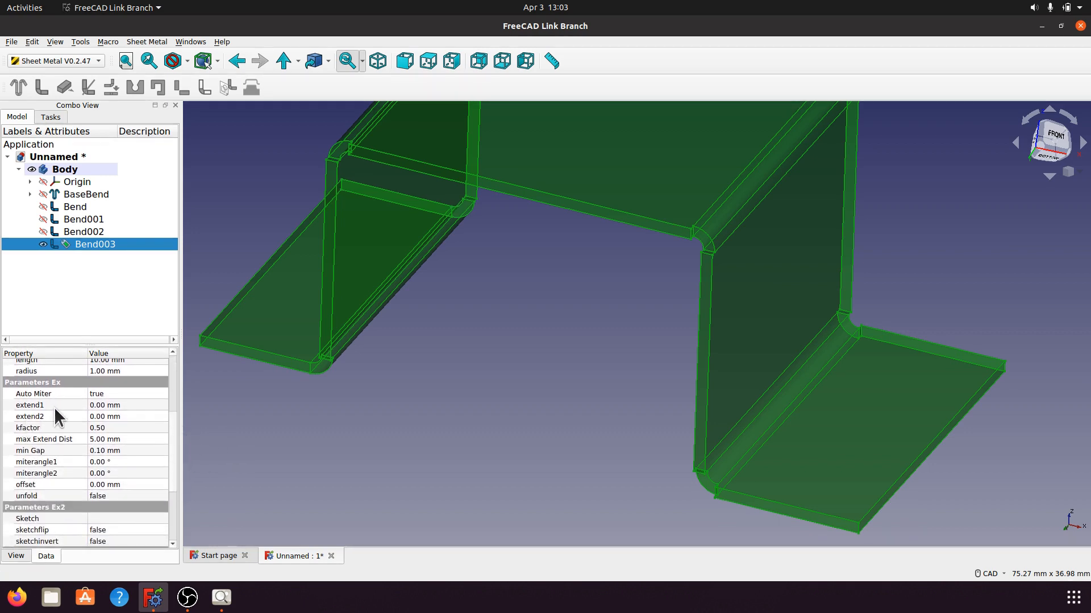
pyautogui.click(95, 408)
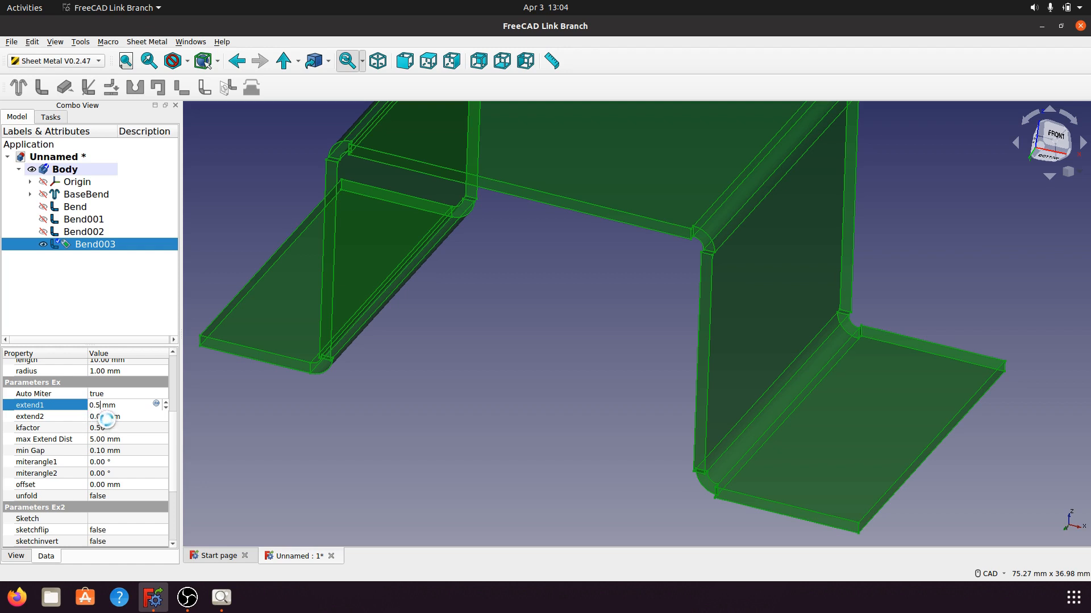
pyautogui.click(106, 420)
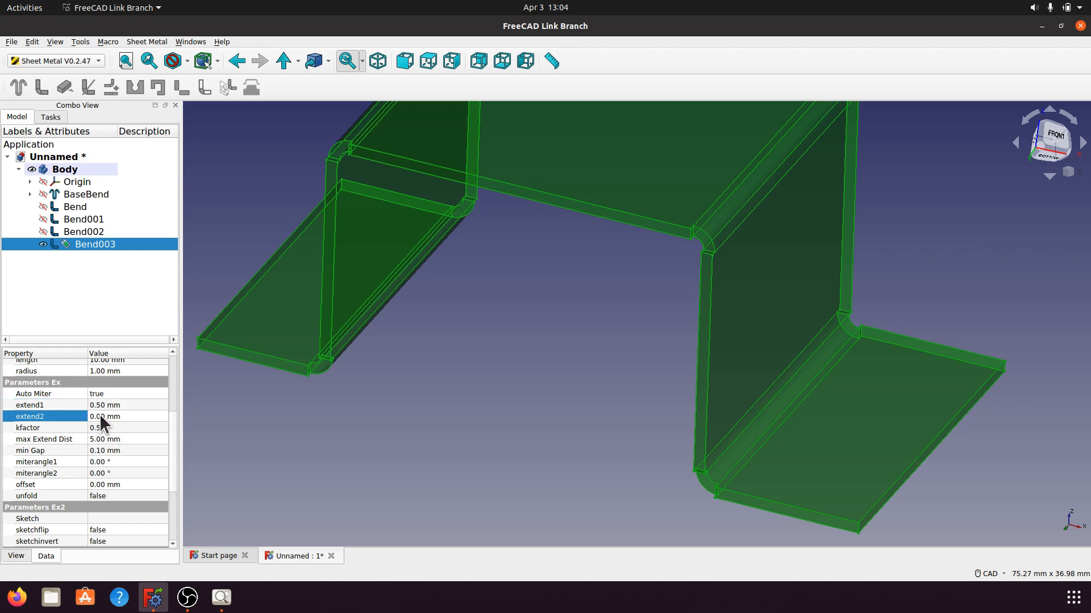
pyautogui.click(100, 414)
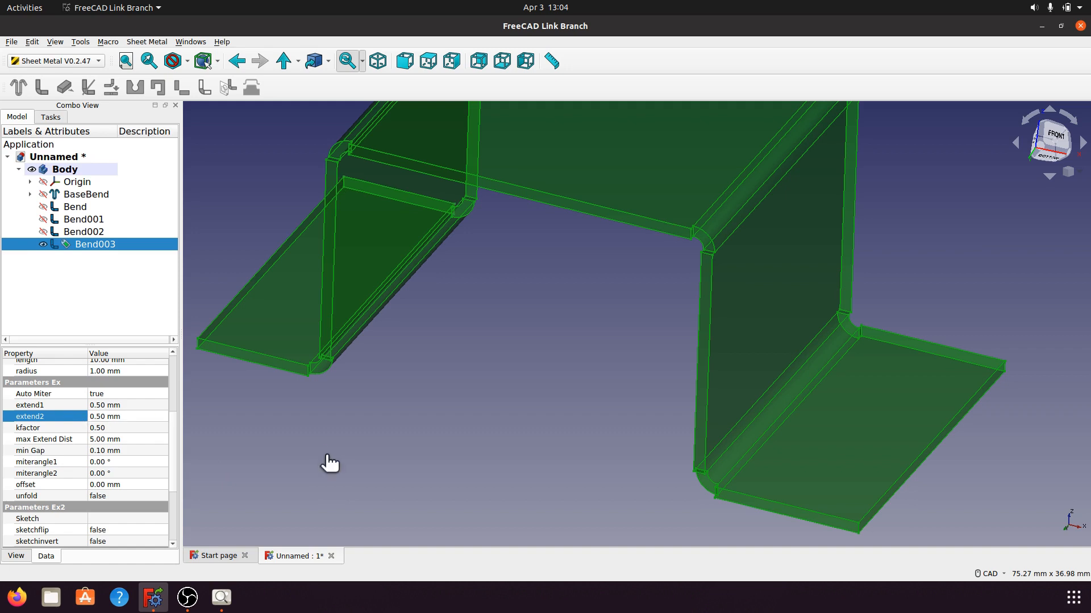
# Step: Deselect the flange and inspect the whole bracket with both foot flanges from below and above
pyautogui.click(343, 452)
pyautogui.moveTo(473, 367); pyautogui.dragTo(502, 259, button='middle')
pyautogui.scroll(-4, 505, 263)
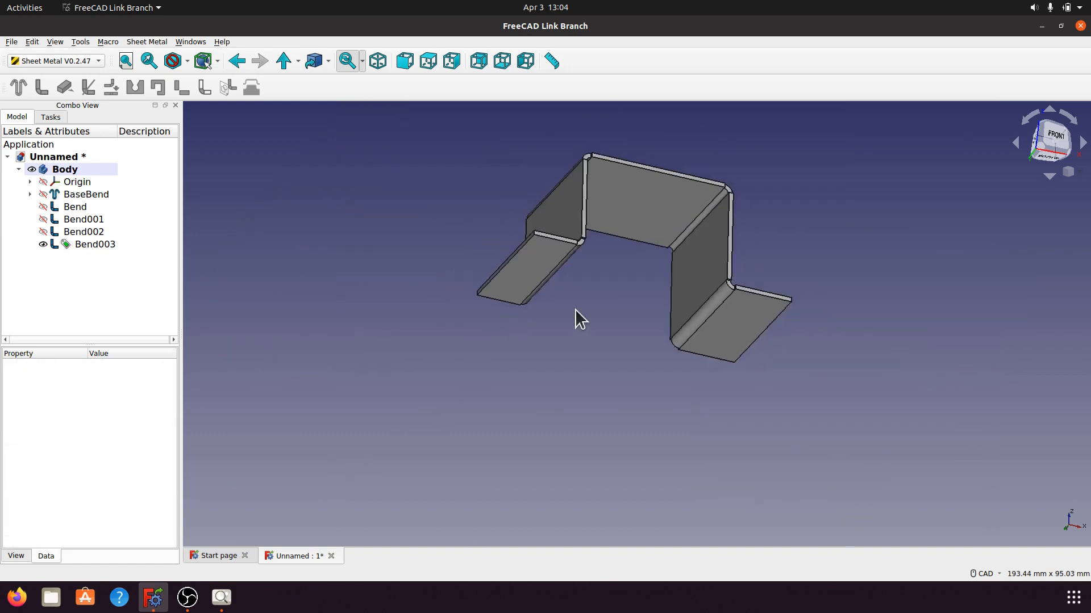
pyautogui.moveTo(575, 309); pyautogui.dragTo(406, 389, button='middle')
pyautogui.moveTo(581, 384); pyautogui.dragTo(479, 446, button='middle')
pyautogui.scroll(2, 644, 376)
pyautogui.moveTo(648, 386); pyautogui.dragTo(514, 414, button='middle')
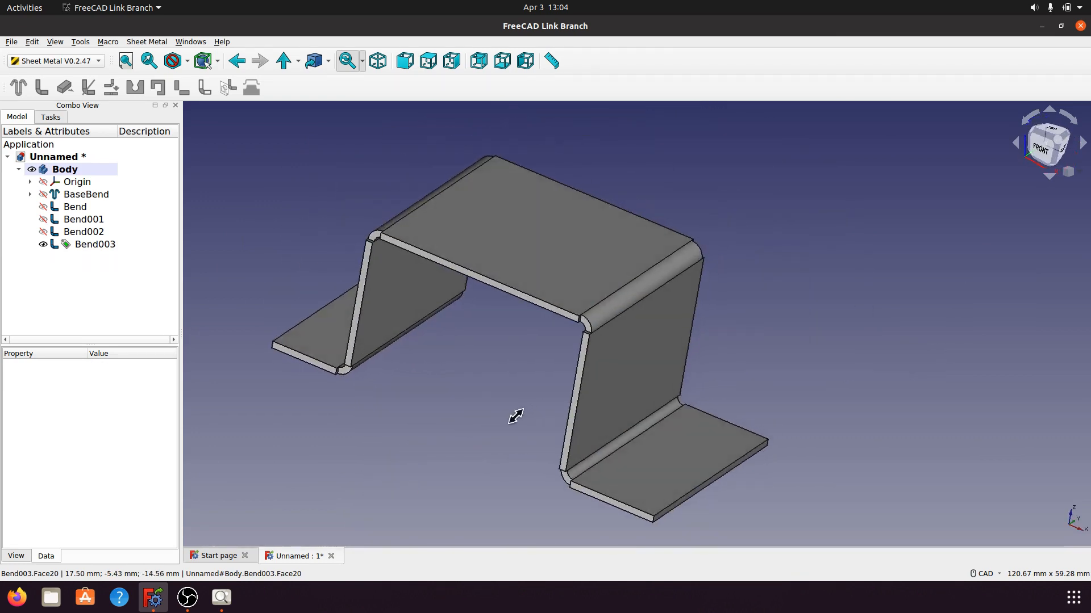
# Step: Set the body's appearance to the Emerald material with an orange shape color (#ff5500)
pyautogui.click(378, 62)
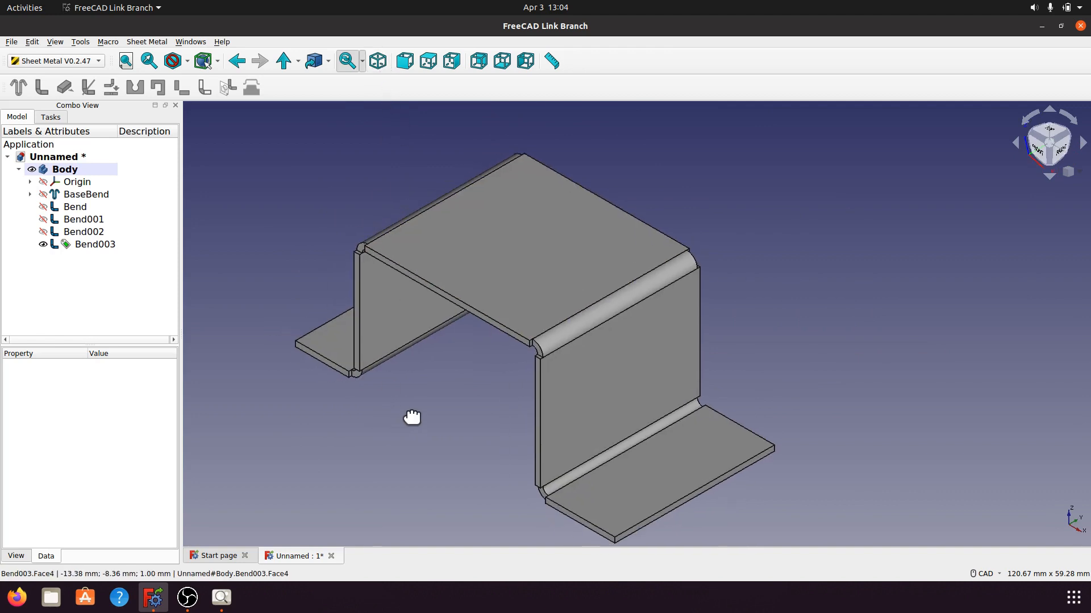
pyautogui.rightClick(74, 169)
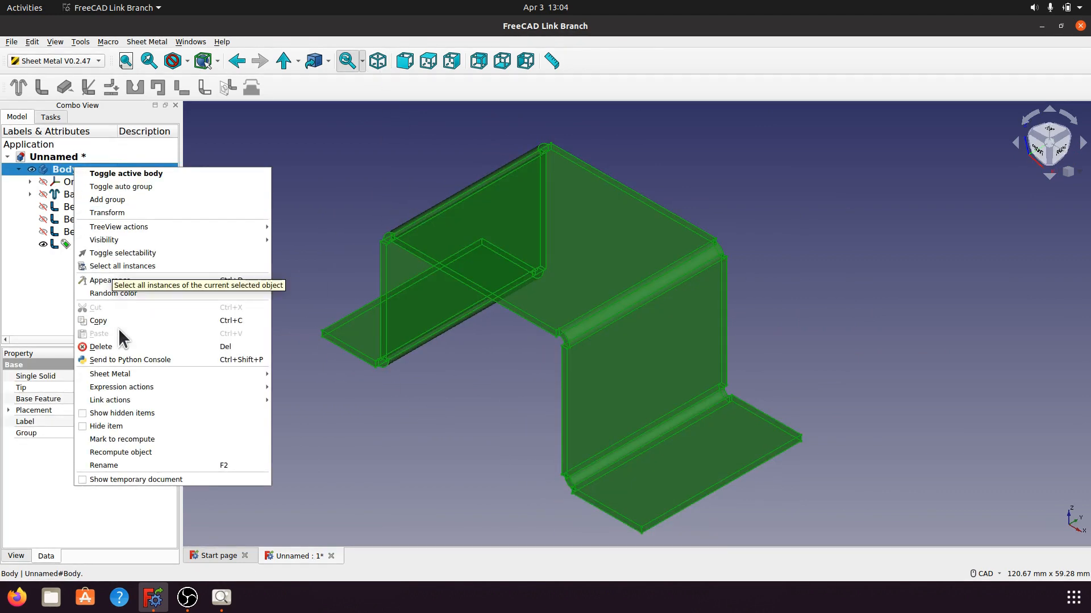
pyautogui.click(117, 281)
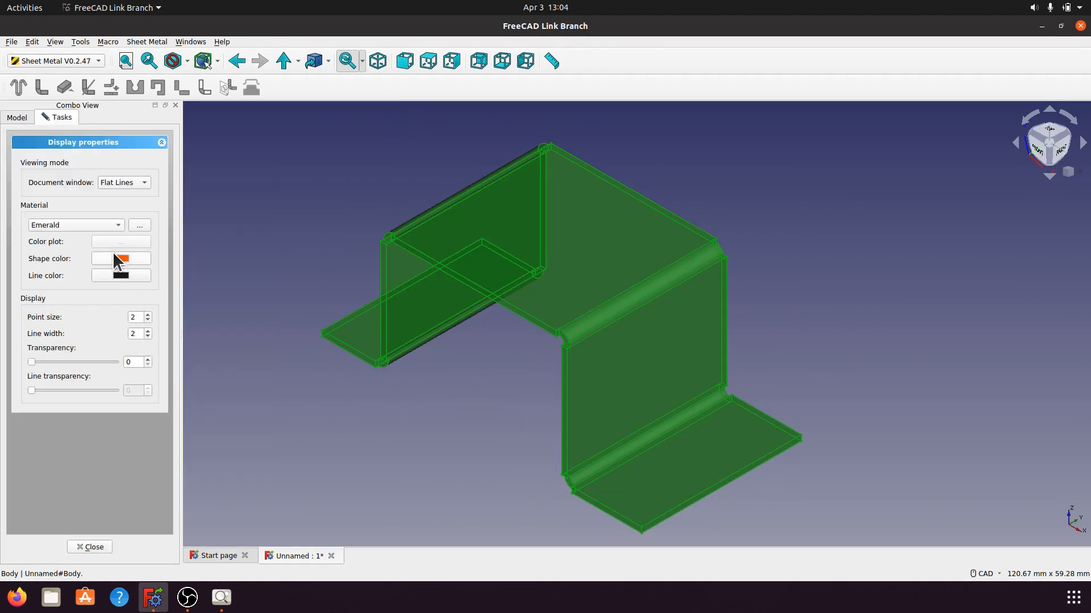
pyautogui.click(118, 225)
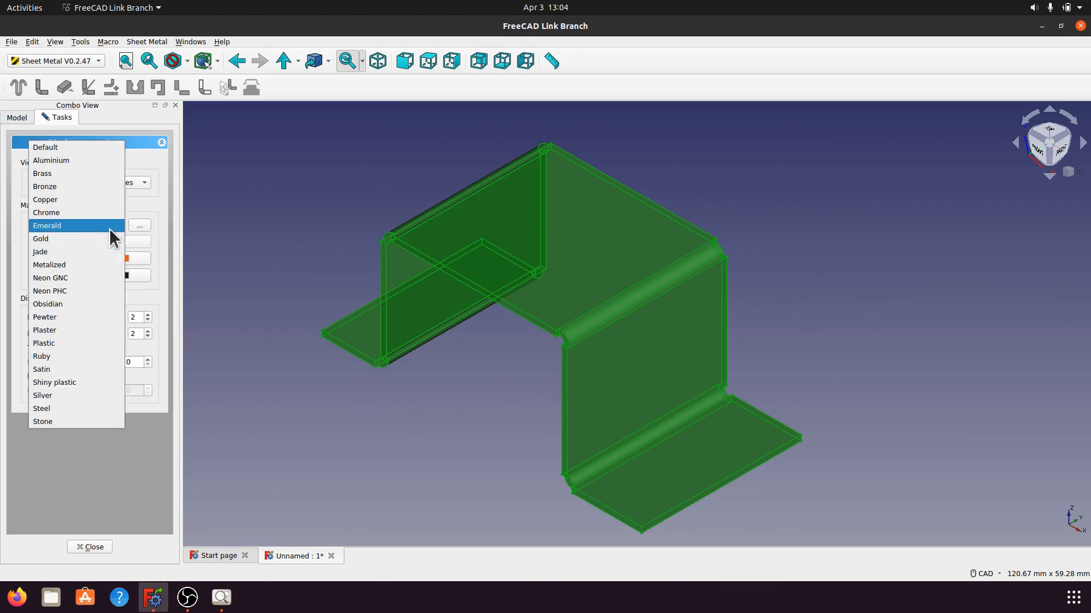
pyautogui.click(82, 228)
pyautogui.click(123, 258)
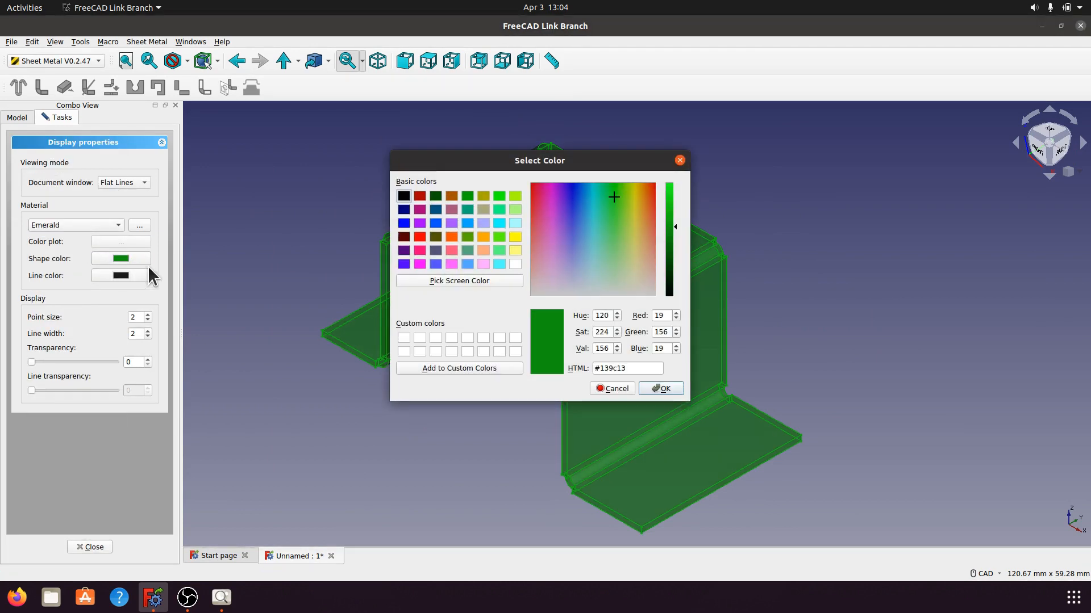
pyautogui.click(453, 238)
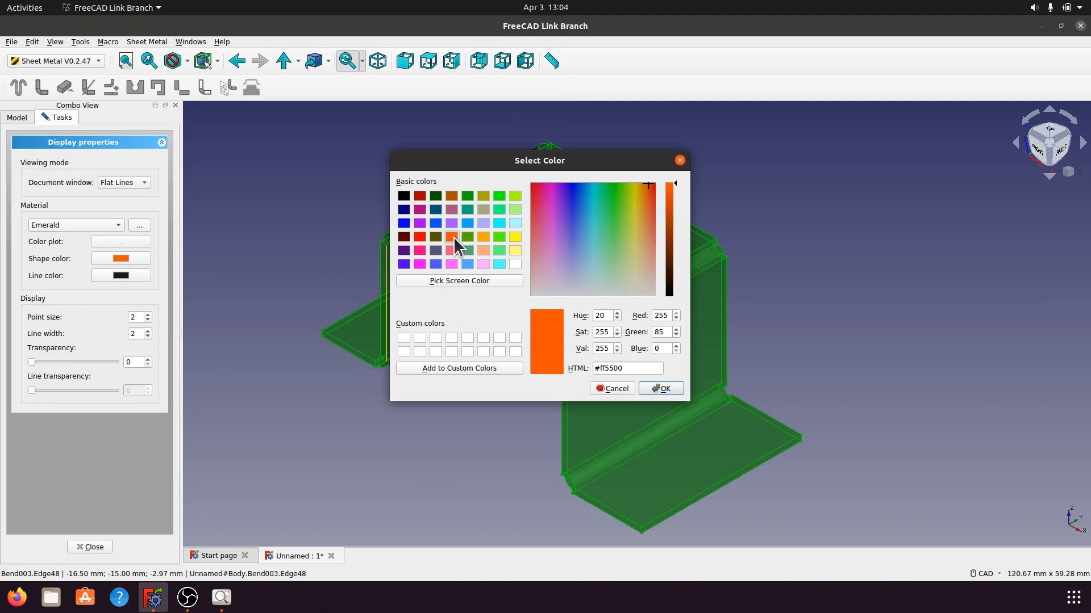
pyautogui.click(670, 391)
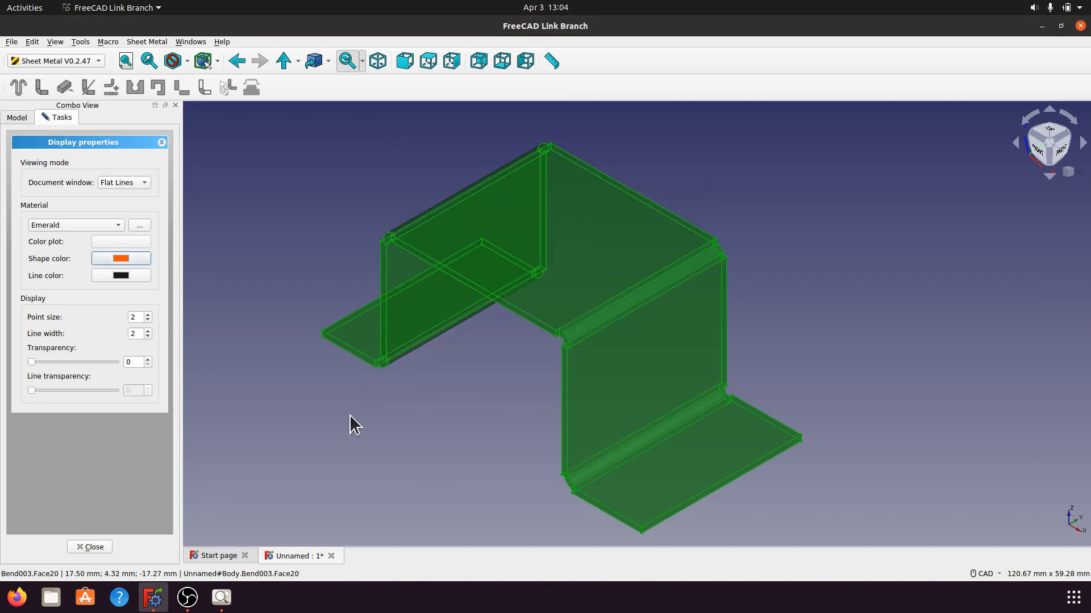
pyautogui.click(316, 455)
pyautogui.click(100, 548)
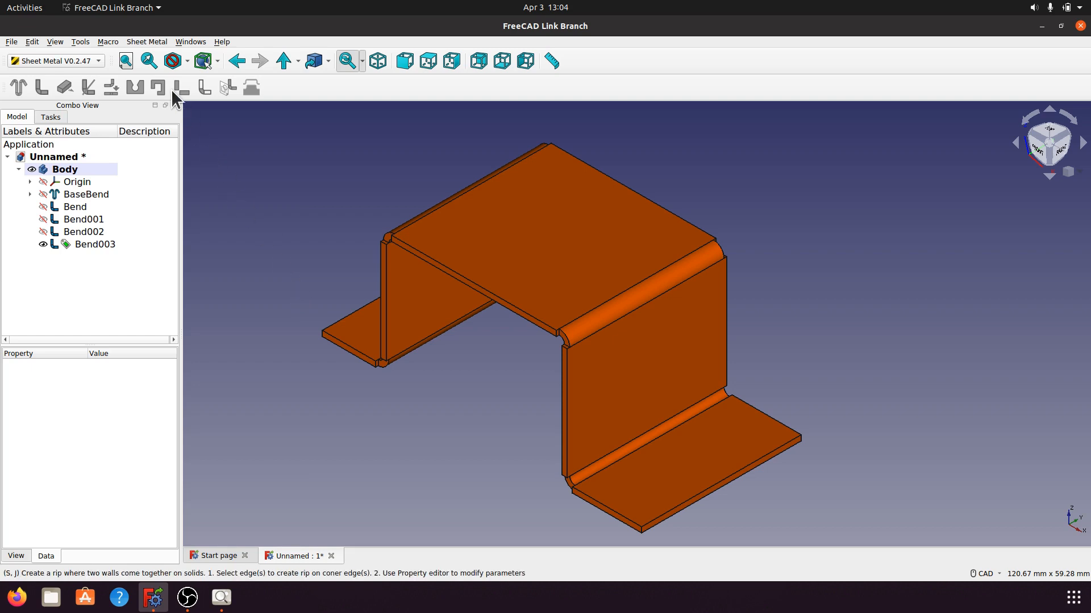
# Step: Display the bracket in the Shadow draw style and redirect its light source onto the top face
pyautogui.click(188, 62)
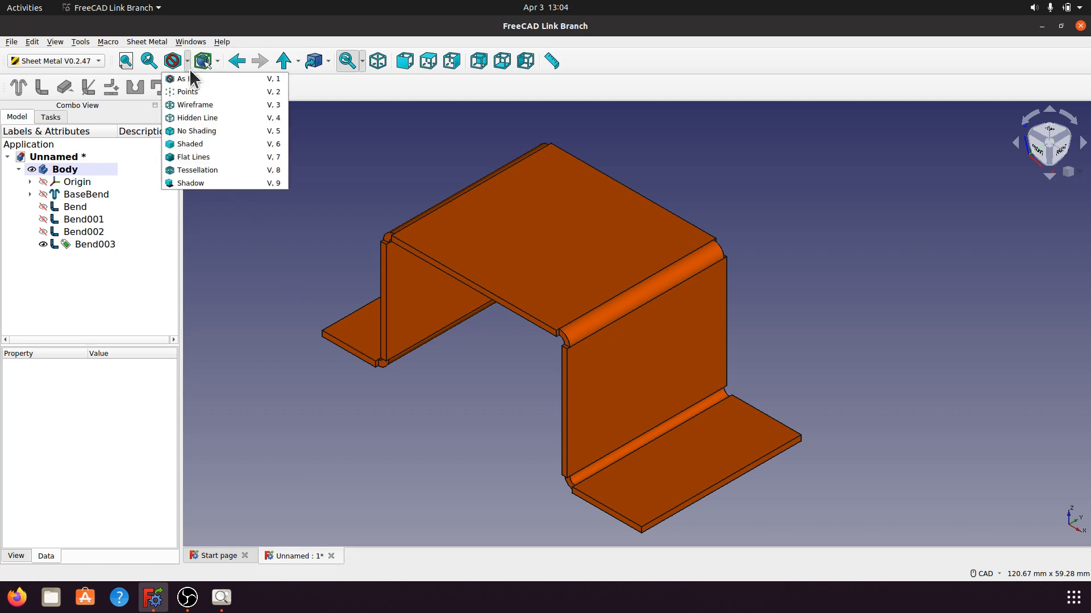
pyautogui.click(194, 183)
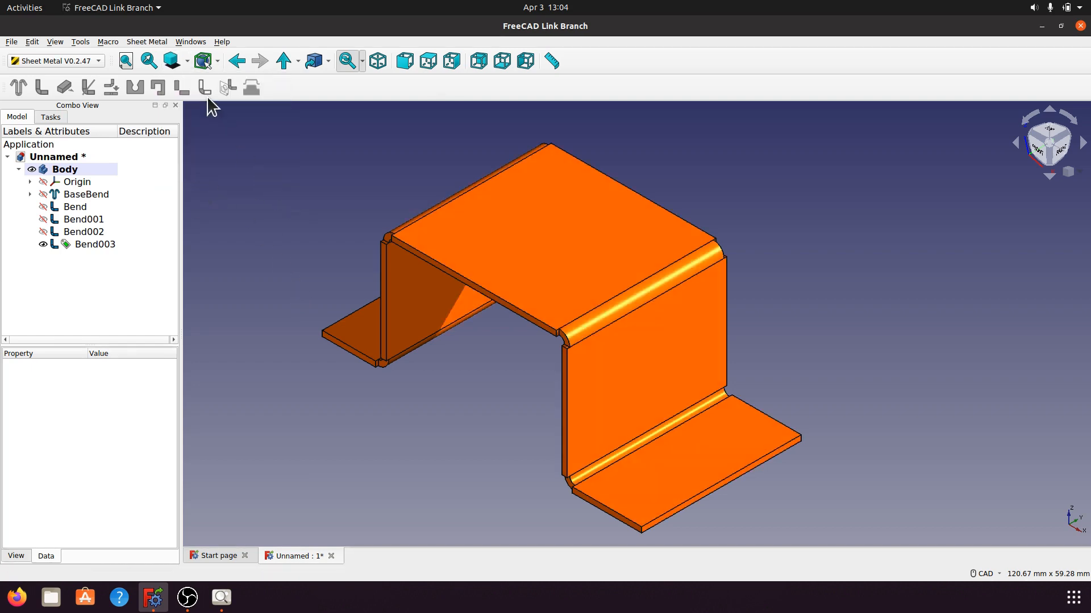
pyautogui.click(188, 62)
pyautogui.click(198, 183)
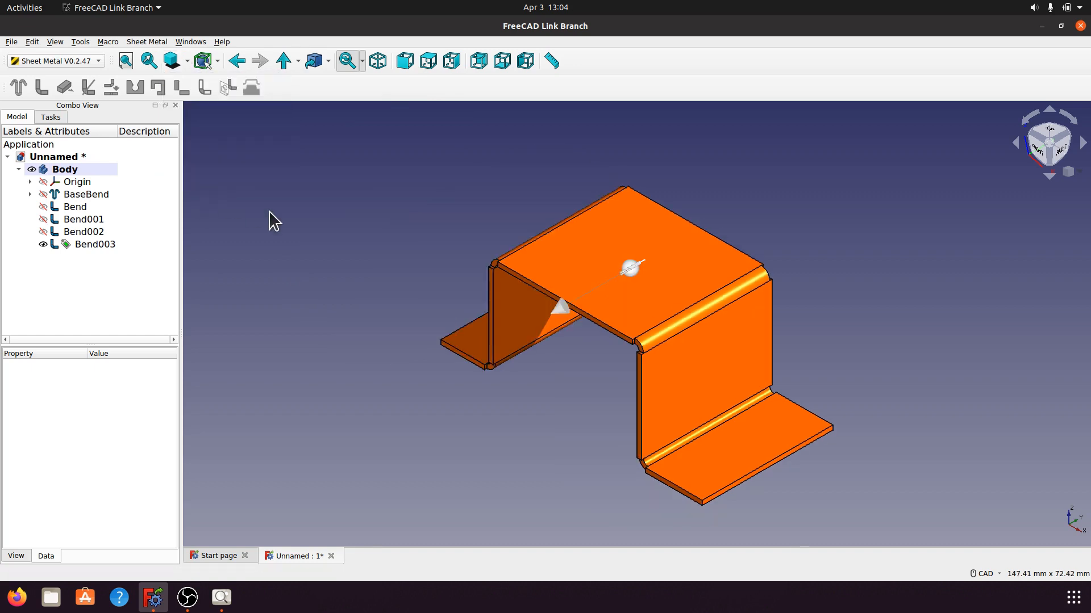
pyautogui.moveTo(589, 305); pyautogui.dragTo(667, 280)
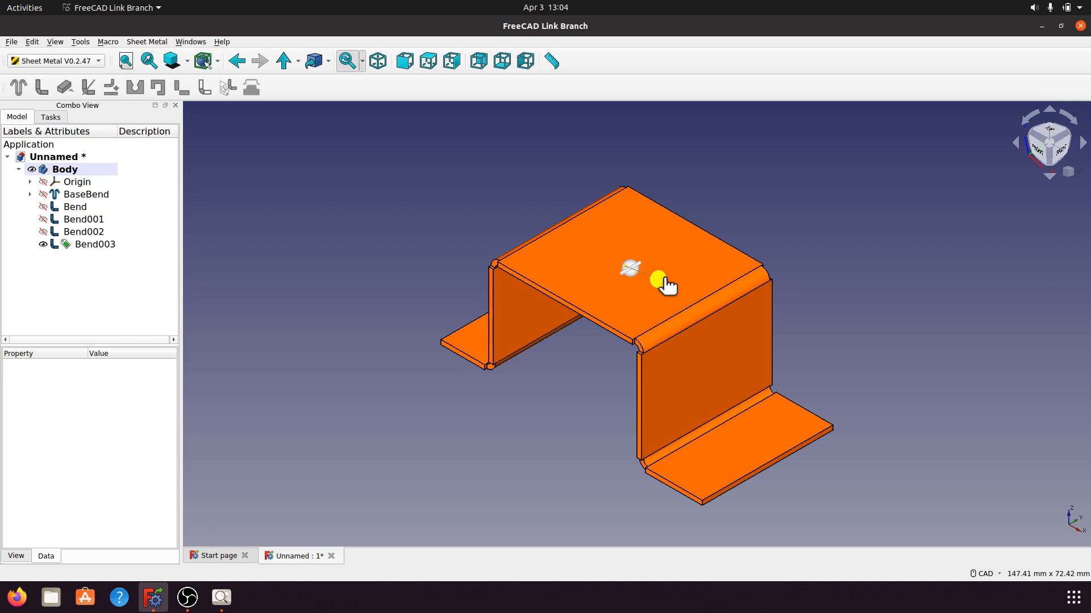
pyautogui.click(187, 61)
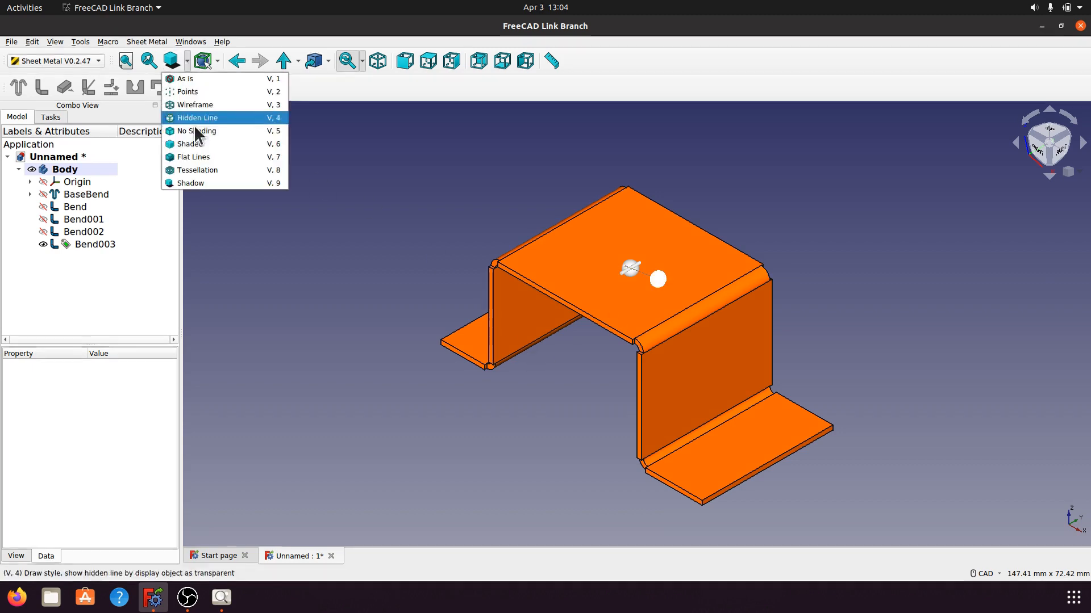
pyautogui.click(205, 185)
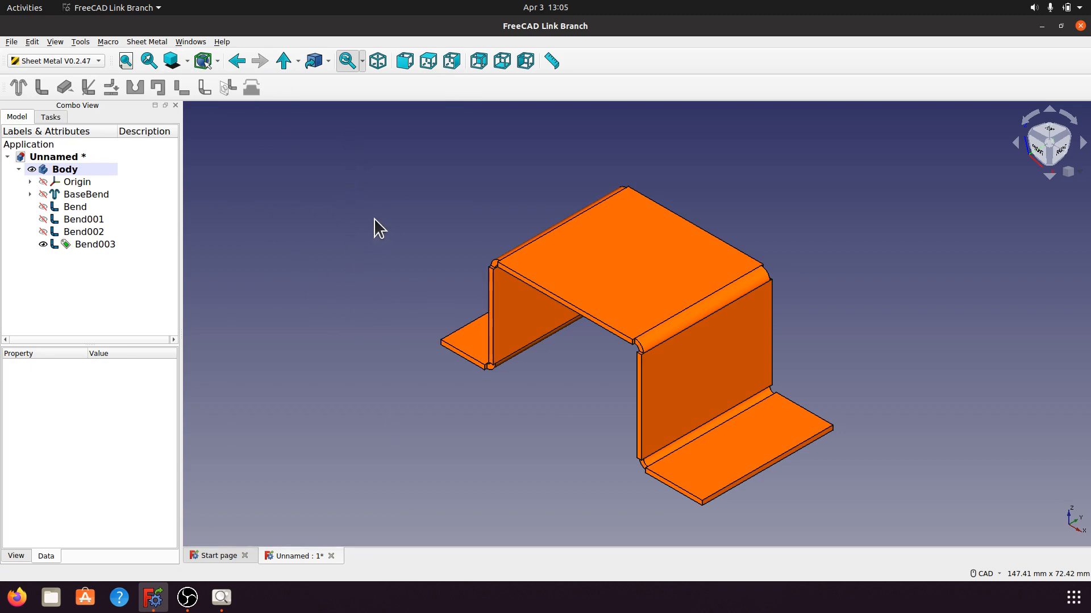
# Step: Switch to the Part Design workbench
pyautogui.click(99, 60)
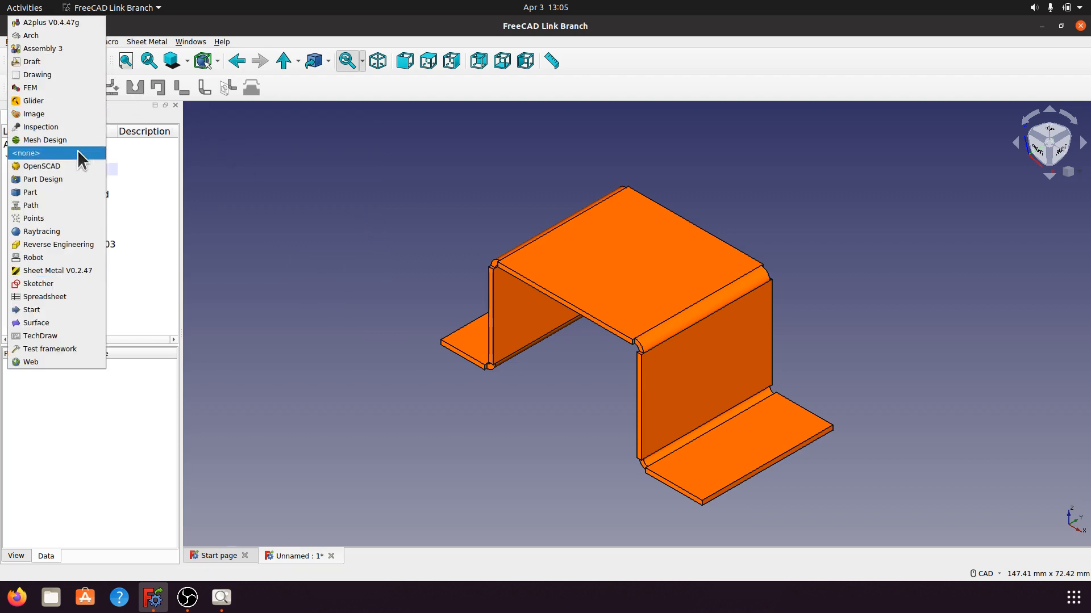
pyautogui.click(54, 179)
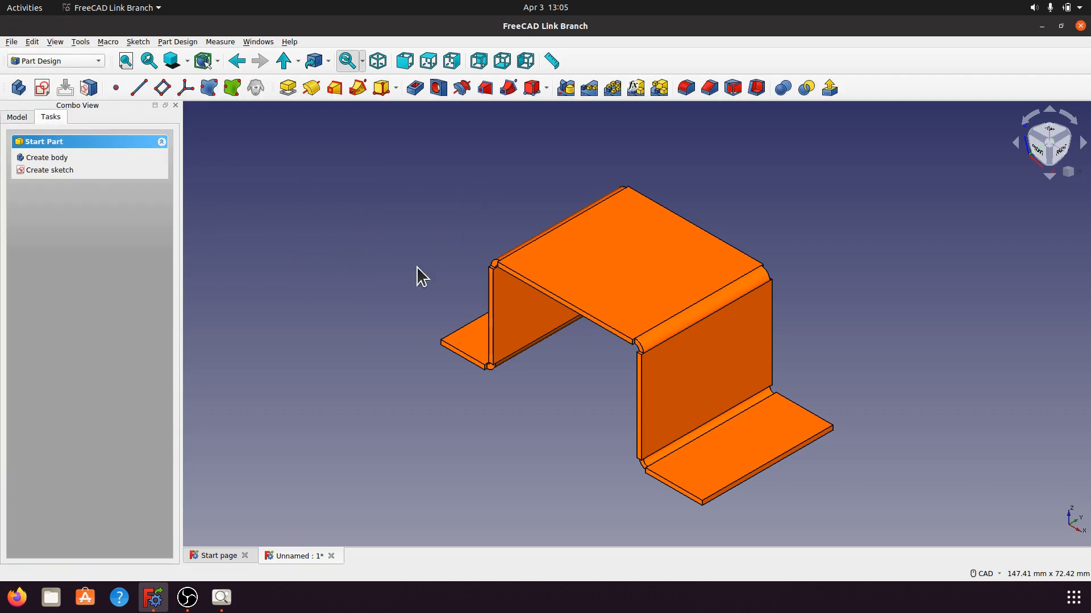
pyautogui.scroll(5, 494, 404)
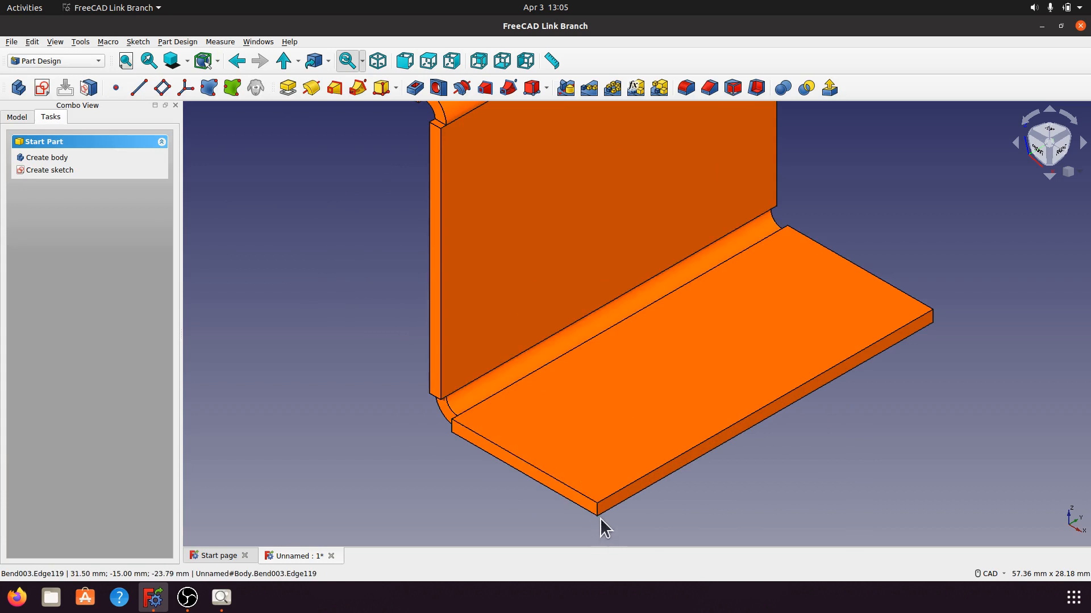
pyautogui.click(598, 513)
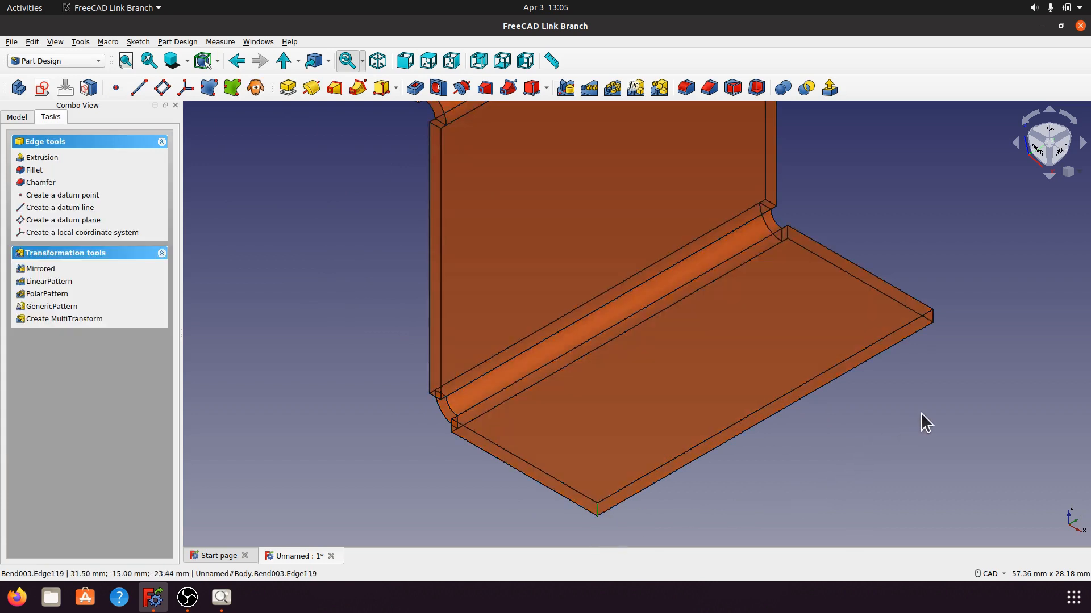
pyautogui.keyDown('ctrl'); pyautogui.click(933, 316); pyautogui.keyUp('ctrl')
pyautogui.moveTo(844, 448); pyautogui.dragTo(890, 463, button='middle')
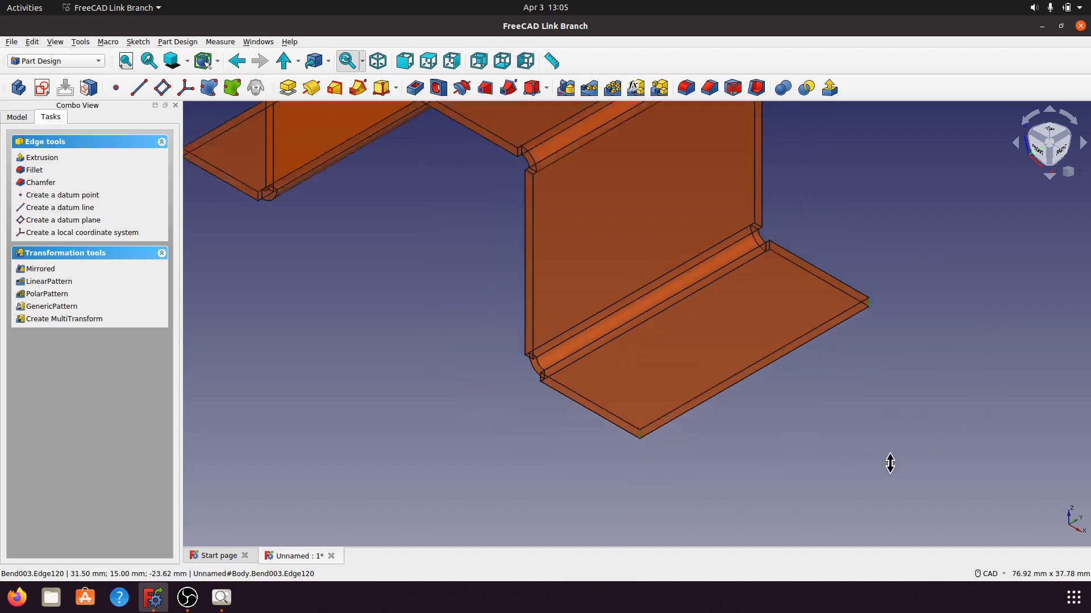
pyautogui.scroll(-4, 890, 464)
pyautogui.moveTo(546, 393); pyautogui.dragTo(723, 466, button='middle')
pyautogui.scroll(7, 755, 398)
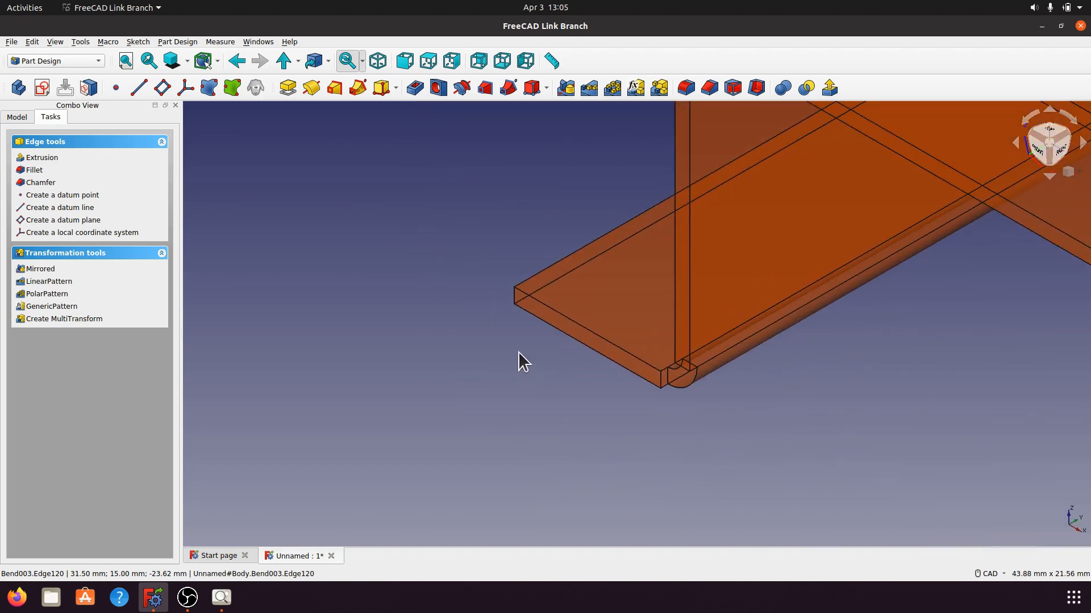
pyautogui.scroll(-3, 543, 368)
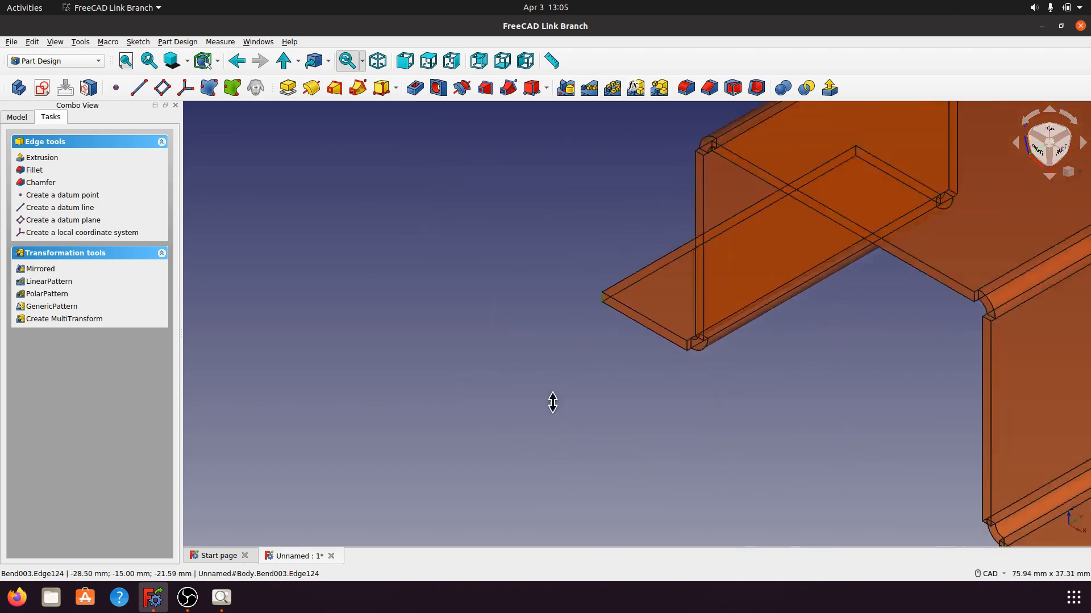
pyautogui.scroll(-2, 552, 403)
pyautogui.moveTo(483, 387); pyautogui.dragTo(718, 409, button='middle')
pyautogui.moveTo(446, 390); pyautogui.dragTo(741, 414, button='middle')
pyautogui.scroll(2, 745, 395)
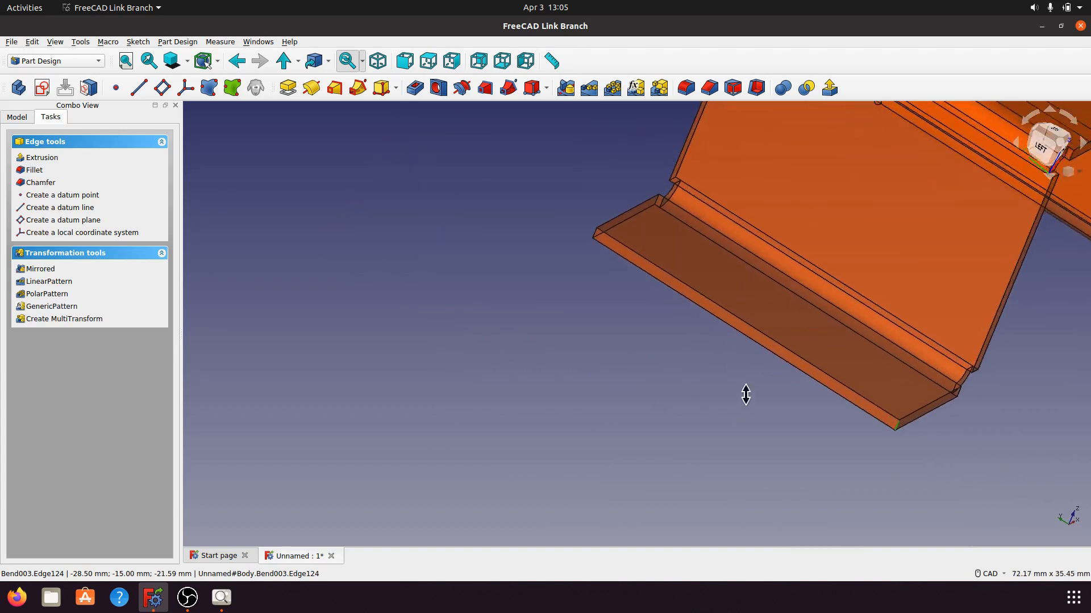
pyautogui.scroll(4, 585, 414)
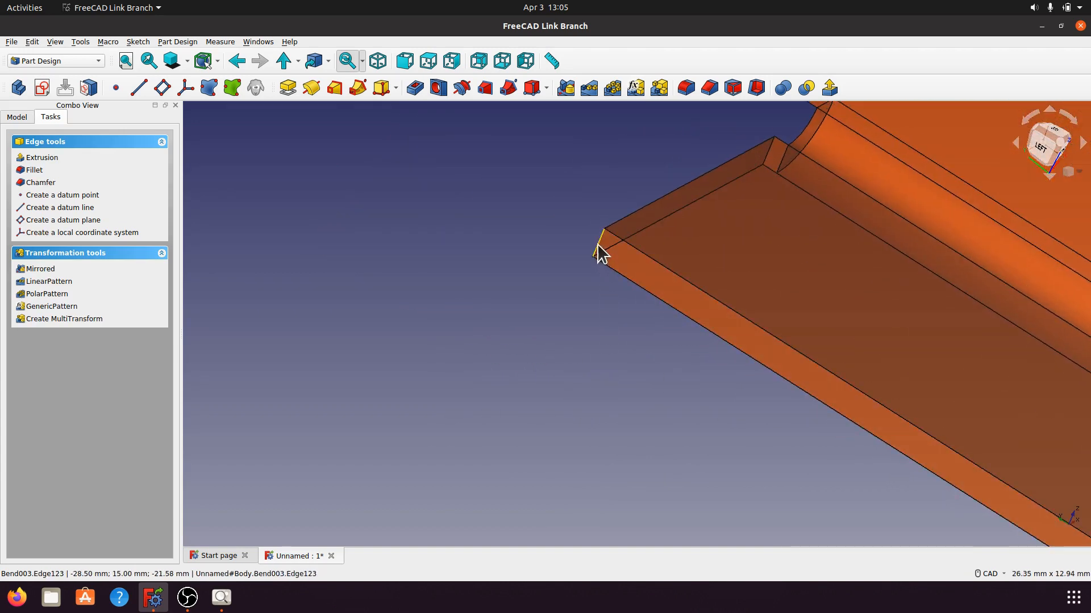
pyautogui.click(547, 347)
pyautogui.moveTo(605, 357); pyautogui.dragTo(429, 239, button='middle')
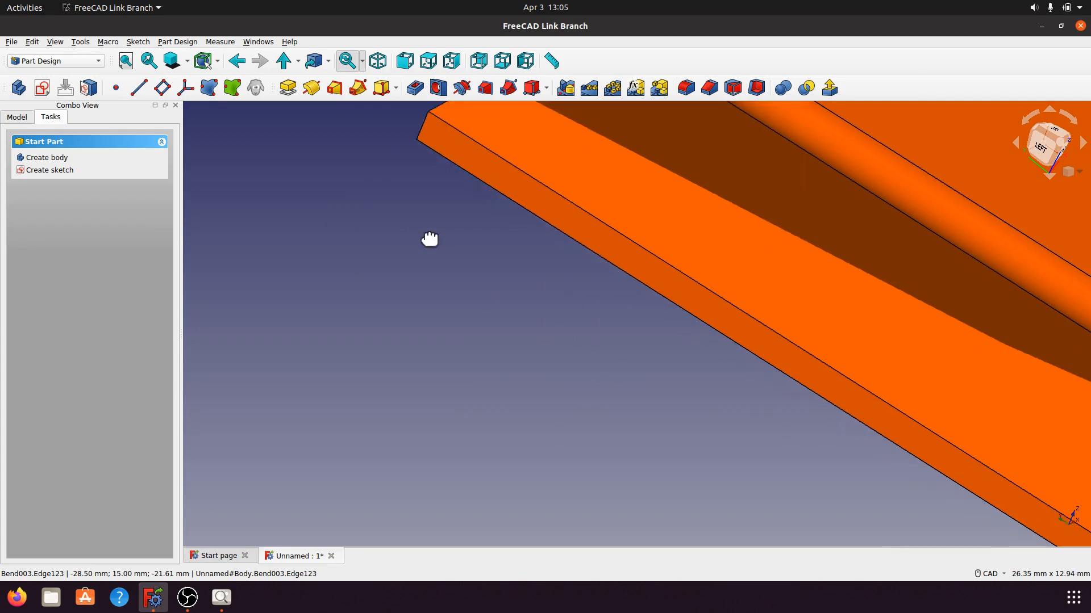
# Step: Chamfer the four outer corner edges of the two bottom flanges with an equal distance of 3 mm
pyautogui.scroll(-4, 464, 287)
pyautogui.scroll(3, 455, 258)
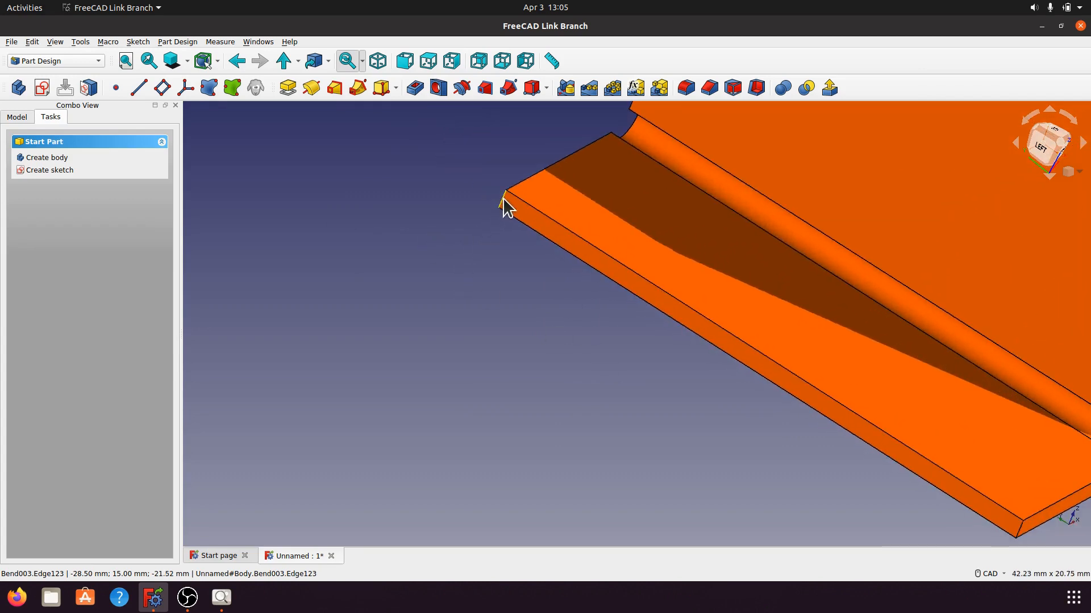
pyautogui.click(504, 206)
pyautogui.moveTo(706, 462); pyautogui.dragTo(498, 352, button='middle')
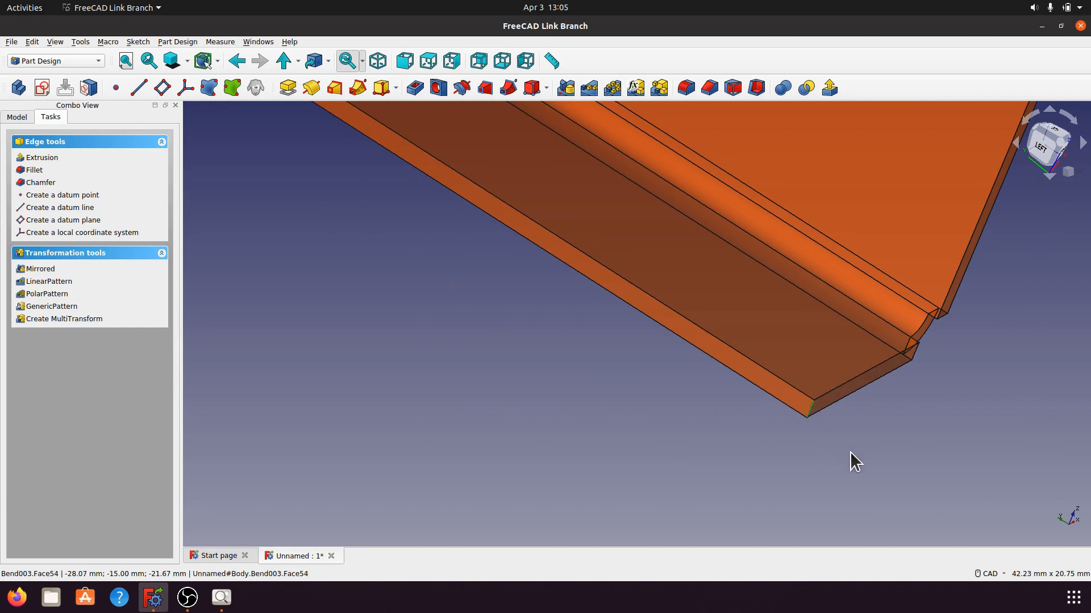
pyautogui.moveTo(852, 458); pyautogui.dragTo(595, 396, button='middle')
pyautogui.moveTo(711, 424); pyautogui.dragTo(827, 438, button='middle')
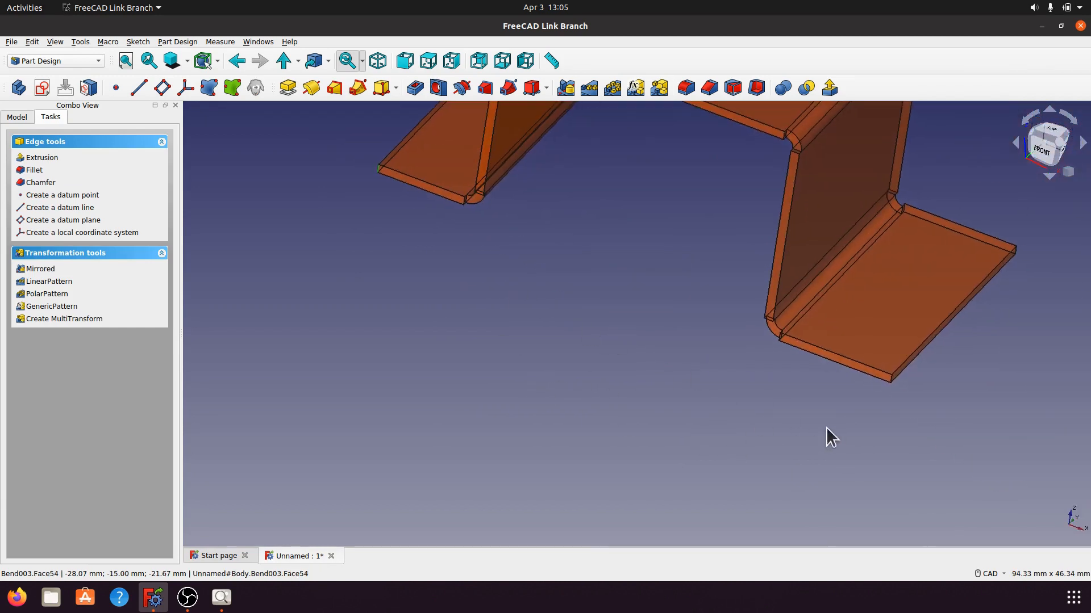
pyautogui.scroll(5, 619, 382)
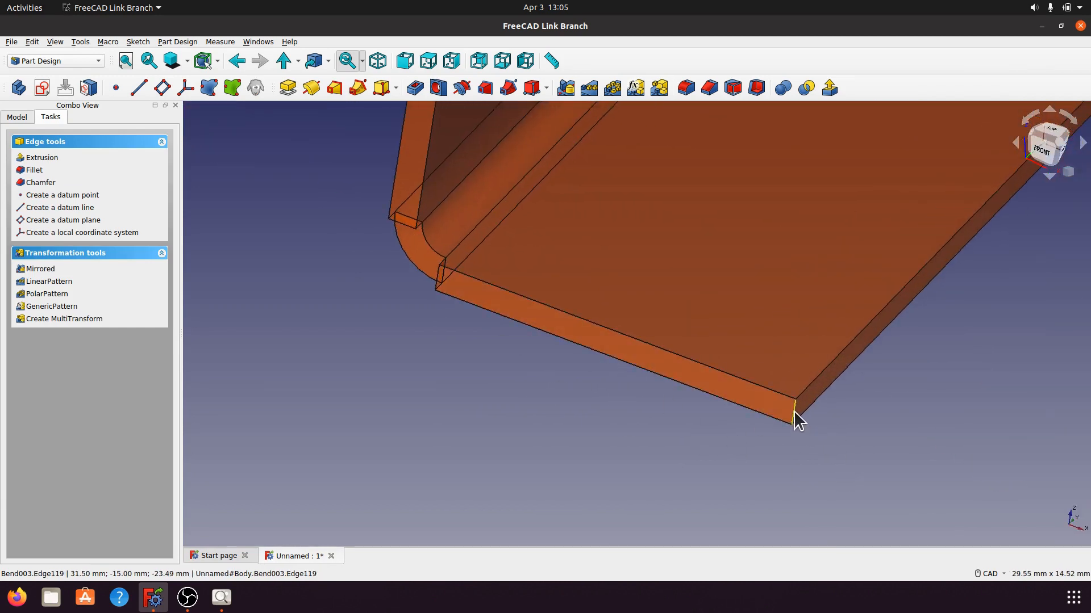
pyautogui.moveTo(881, 438); pyautogui.dragTo(689, 518, button='middle')
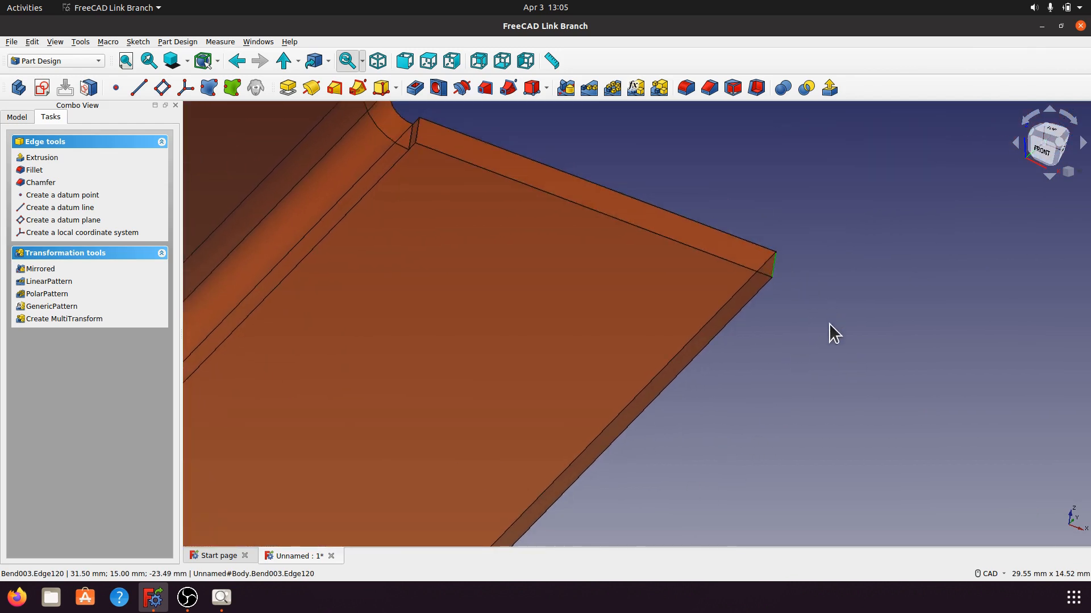
pyautogui.click(709, 87)
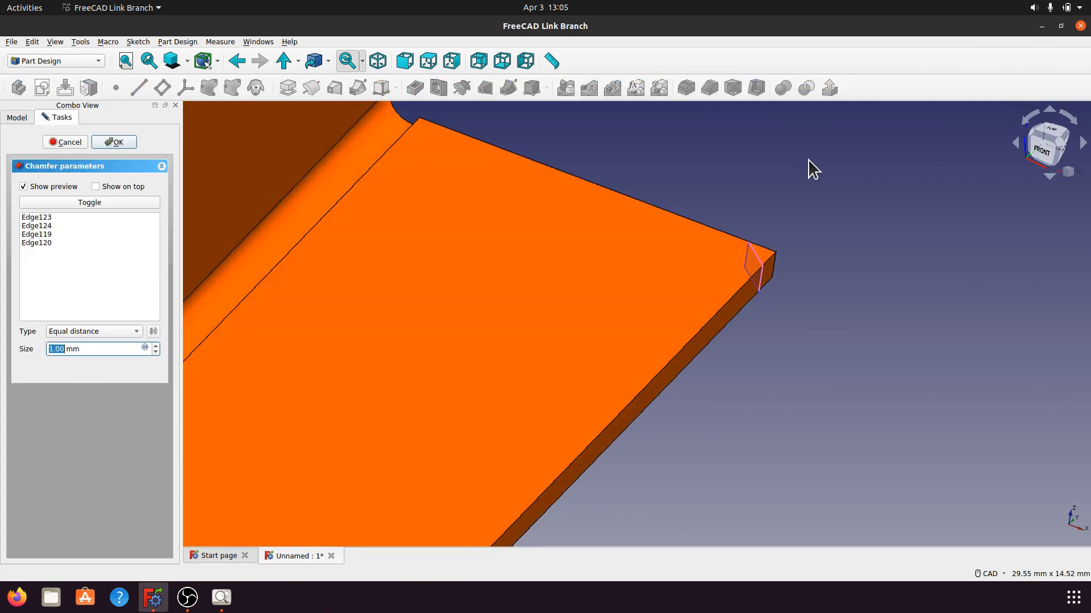
pyautogui.write('3')
pyautogui.click(117, 142)
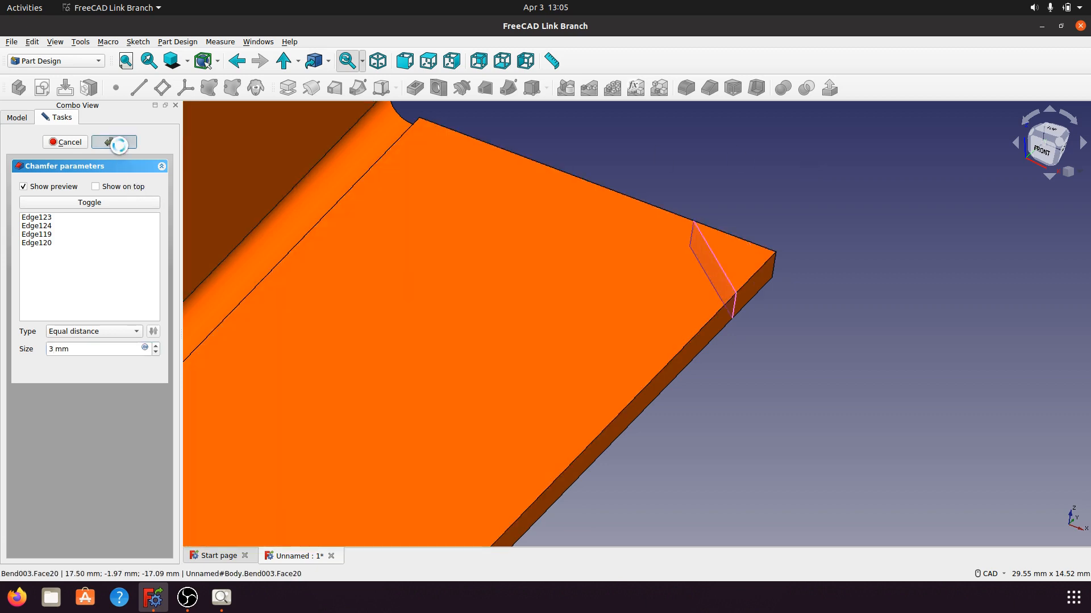
# Step: Examine the chamfered bracket in isometric view and check the hole dimensions in the Practice 09a.jpg drawing
pyautogui.scroll(-4, 835, 378)
pyautogui.scroll(-3, 869, 368)
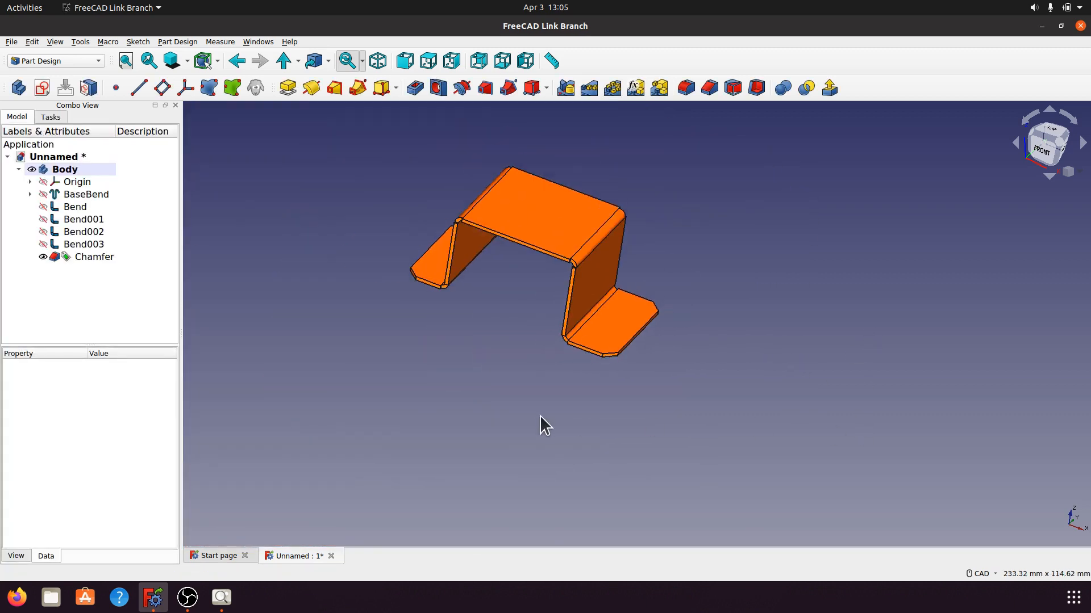
pyautogui.moveTo(540, 424); pyautogui.dragTo(503, 407, button='middle')
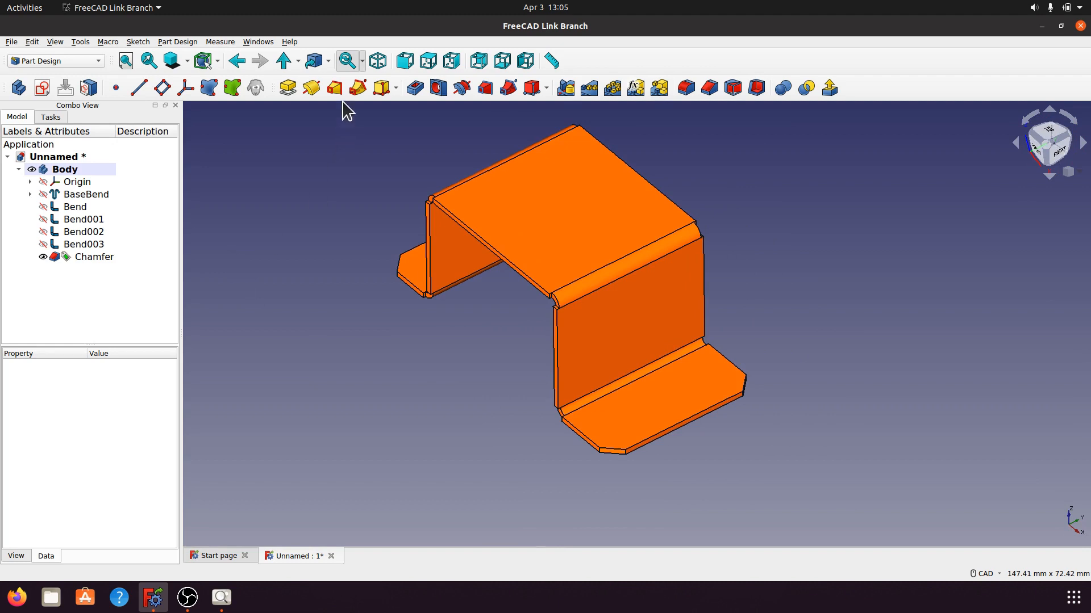
pyautogui.click(377, 60)
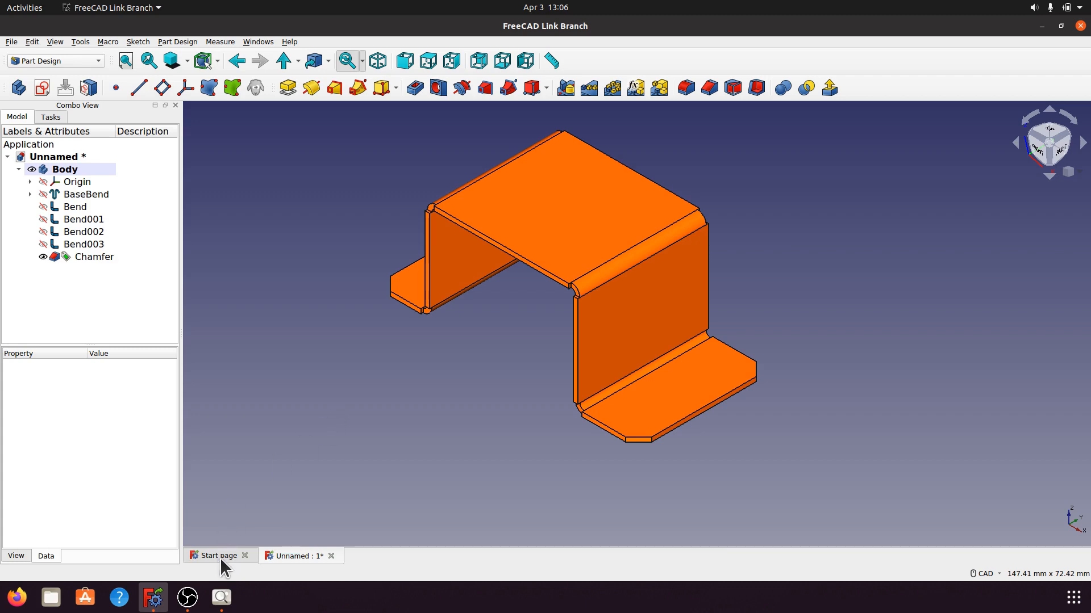
pyautogui.click(221, 597)
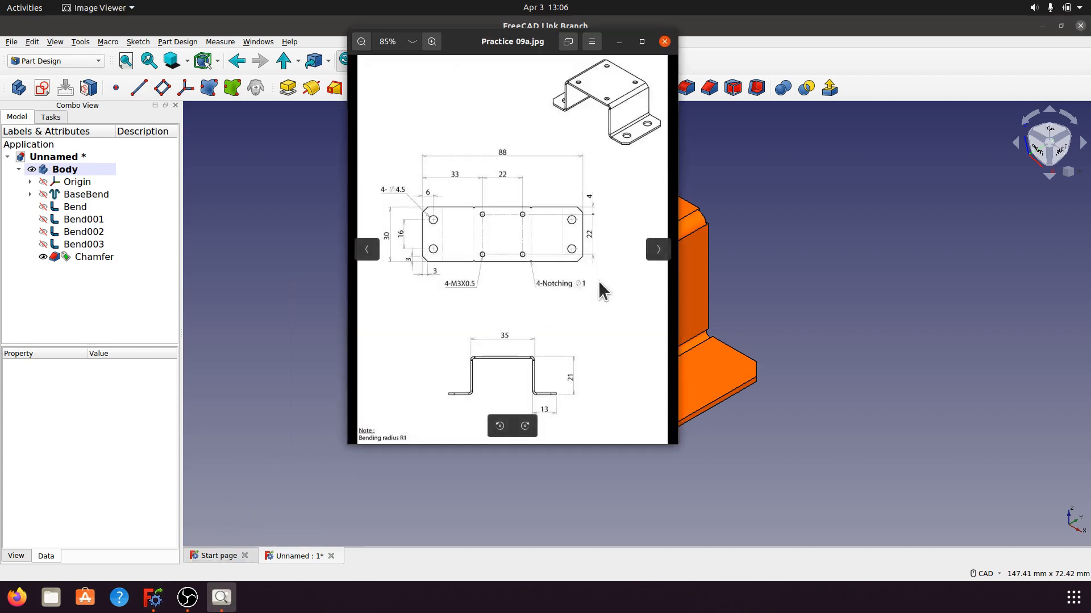
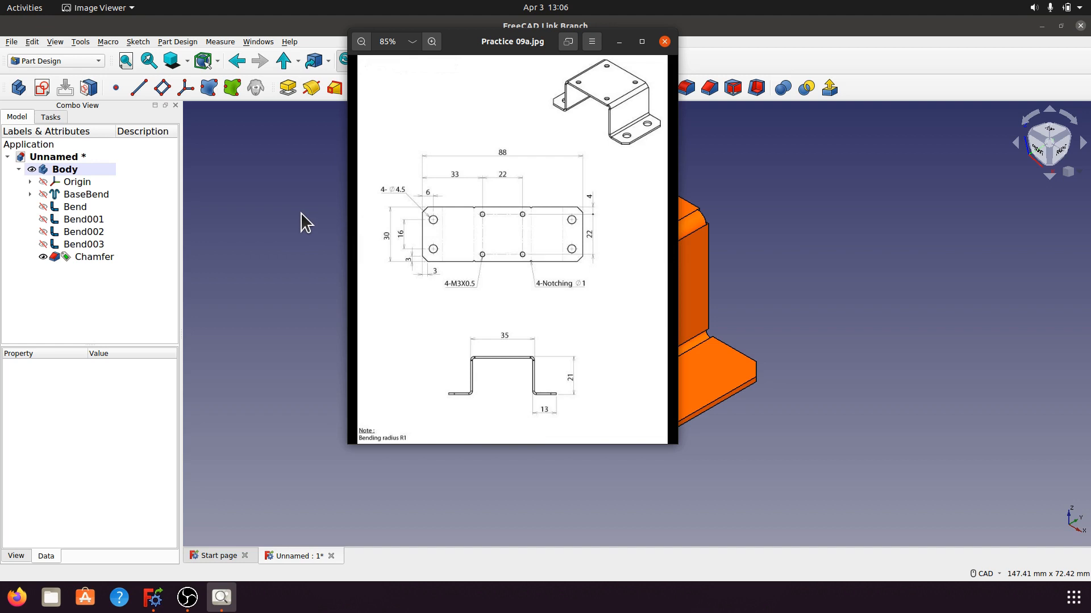
pyautogui.click(620, 42)
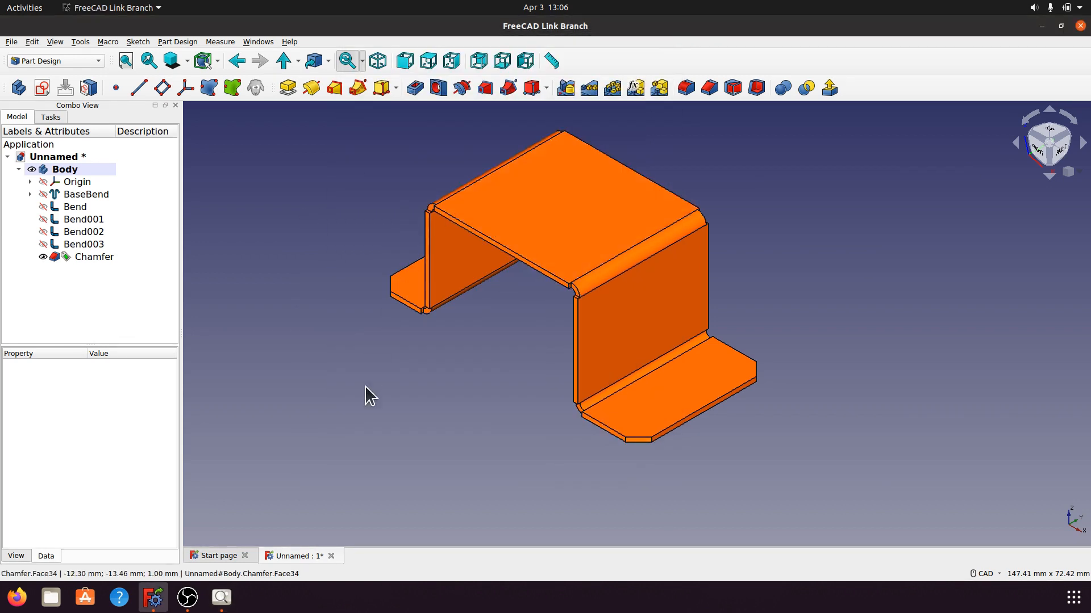
# Step: Create a new sketch on the upper face of the bottom flange on the bracket's positive X side
pyautogui.click(649, 410)
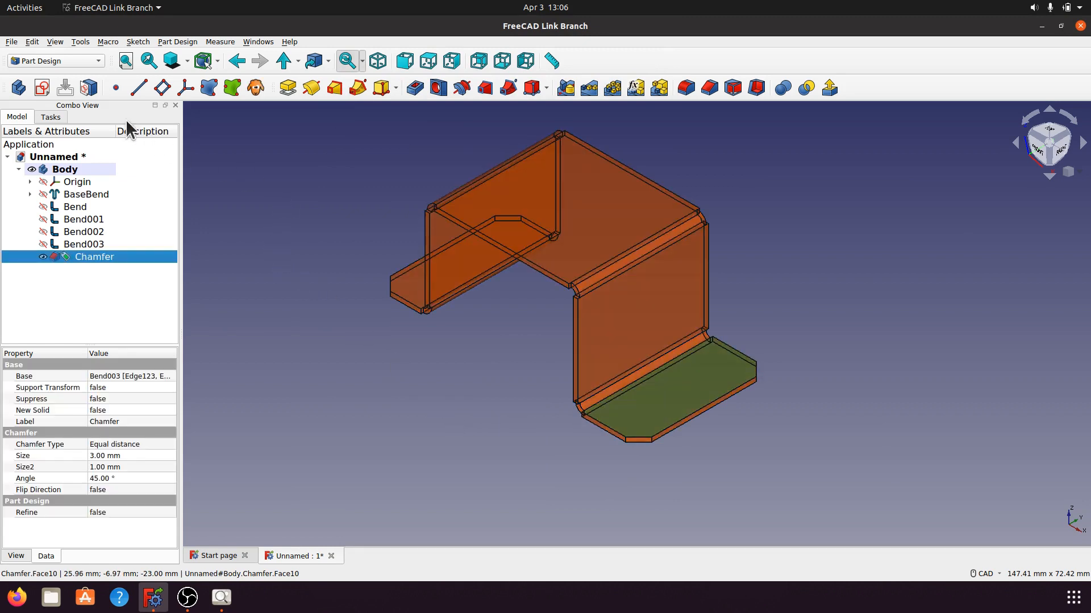
pyautogui.click(44, 87)
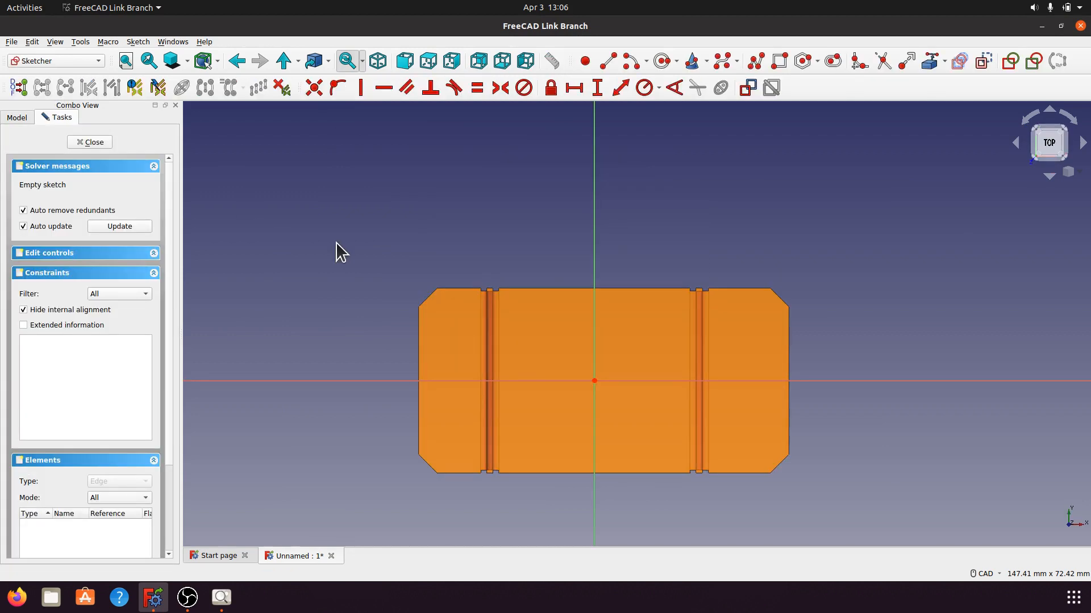
pyautogui.moveTo(898, 244)
pyautogui.mouseDown(button='middle')
pyautogui.moveTo(823, 237)
pyautogui.moveTo(761, 202)
pyautogui.mouseUp(button='middle')
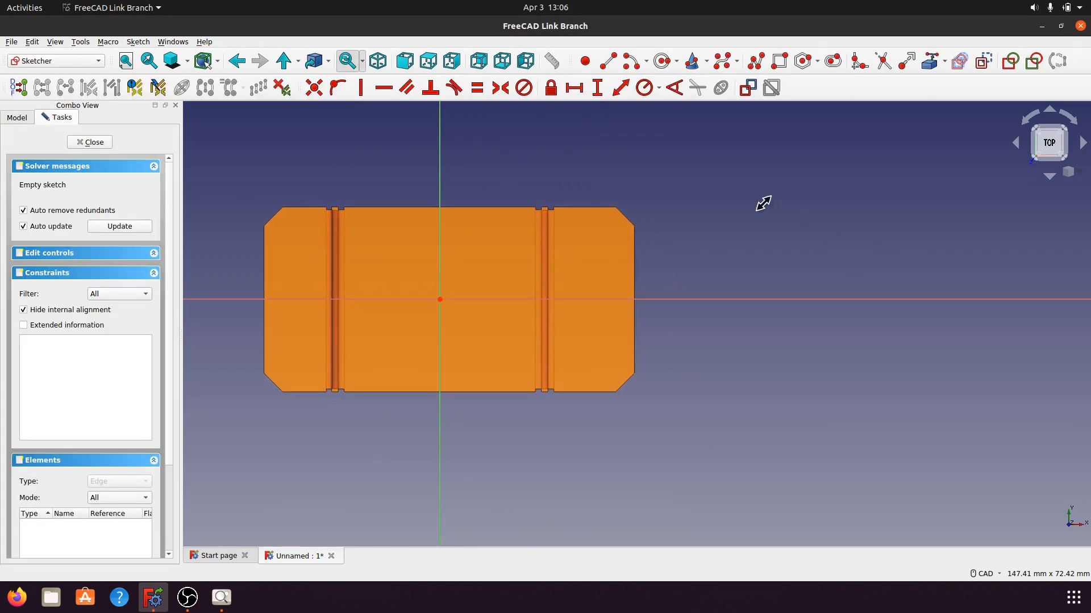
pyautogui.scroll(2, 764, 199)
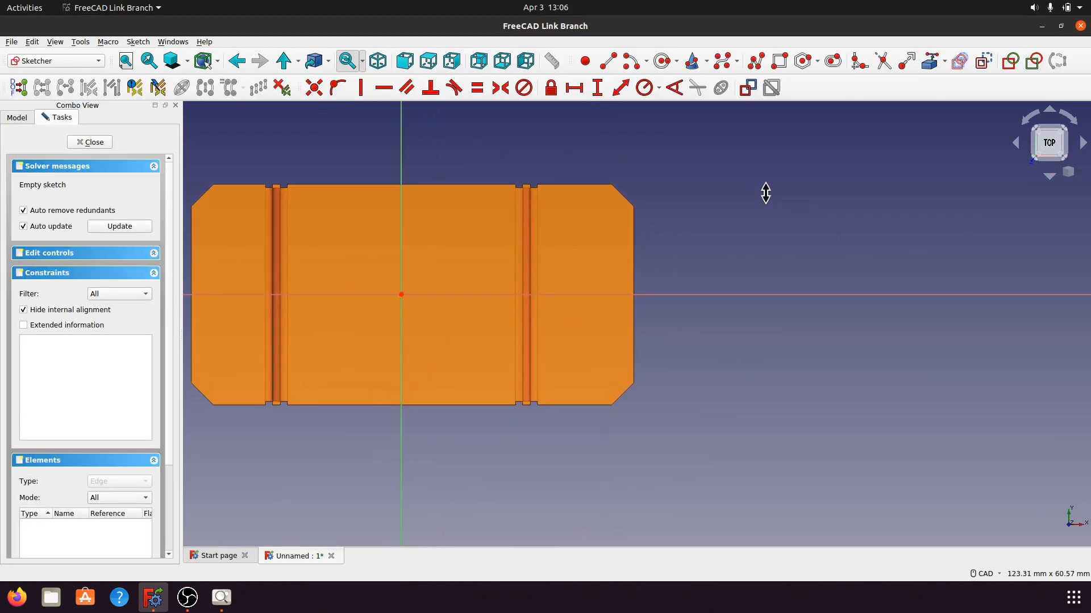
# Step: Sketch two circles on the flange, one on each side of the horizontal axis, the lower one about 6.9 mm in diameter
pyautogui.click(661, 61)
pyautogui.click(591, 228)
pyautogui.click(606, 244)
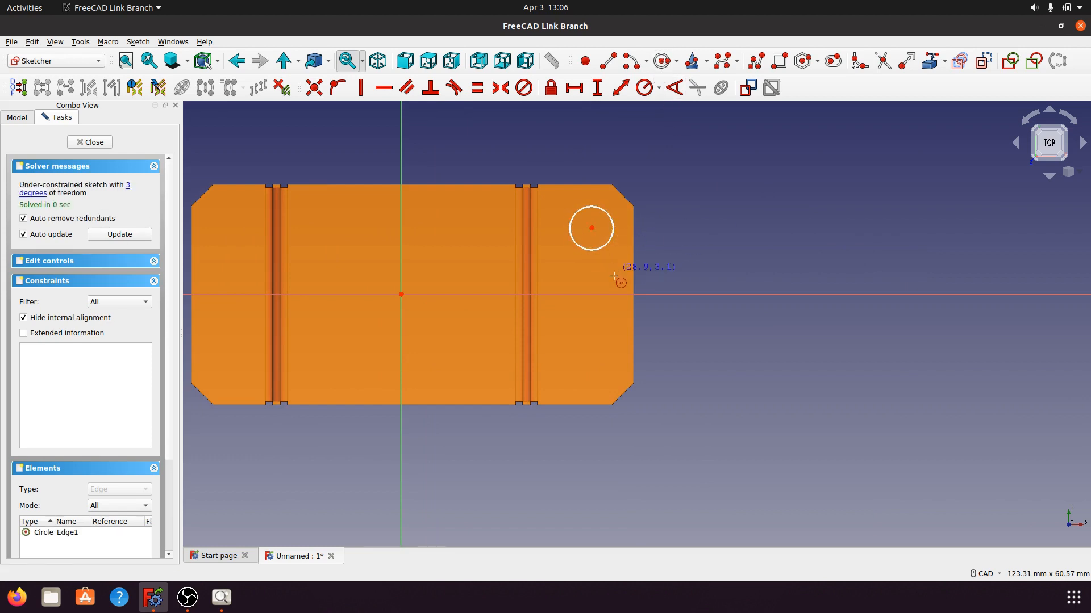
pyautogui.click(590, 348)
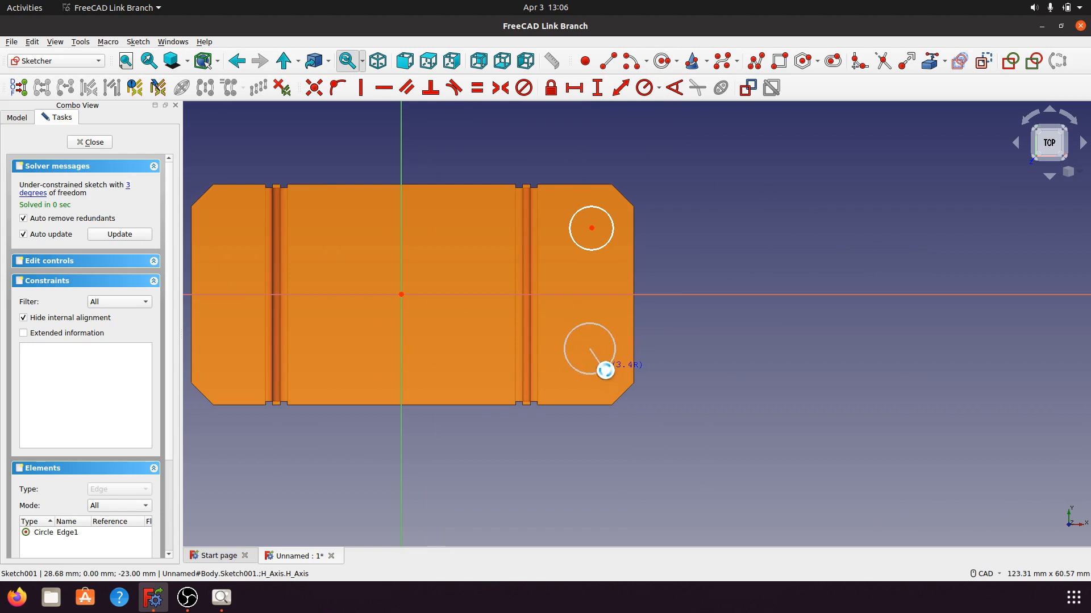
pyautogui.click(608, 366)
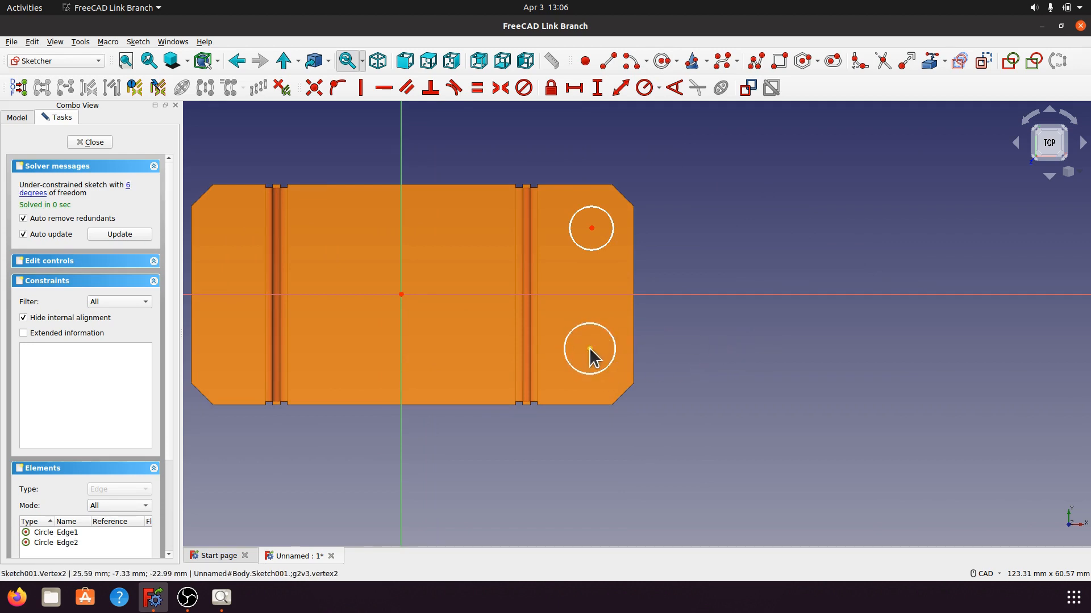
# Step: Constrain the vertical distance between the two circle centres to 16 mm
pyautogui.click(589, 348)
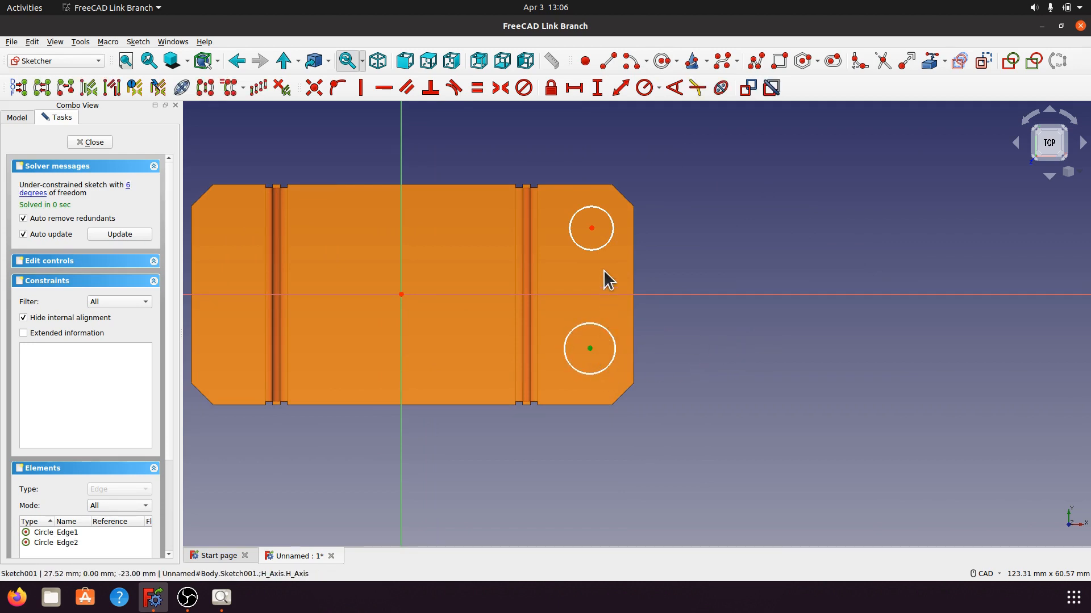
pyautogui.click(592, 228)
pyautogui.click(597, 88)
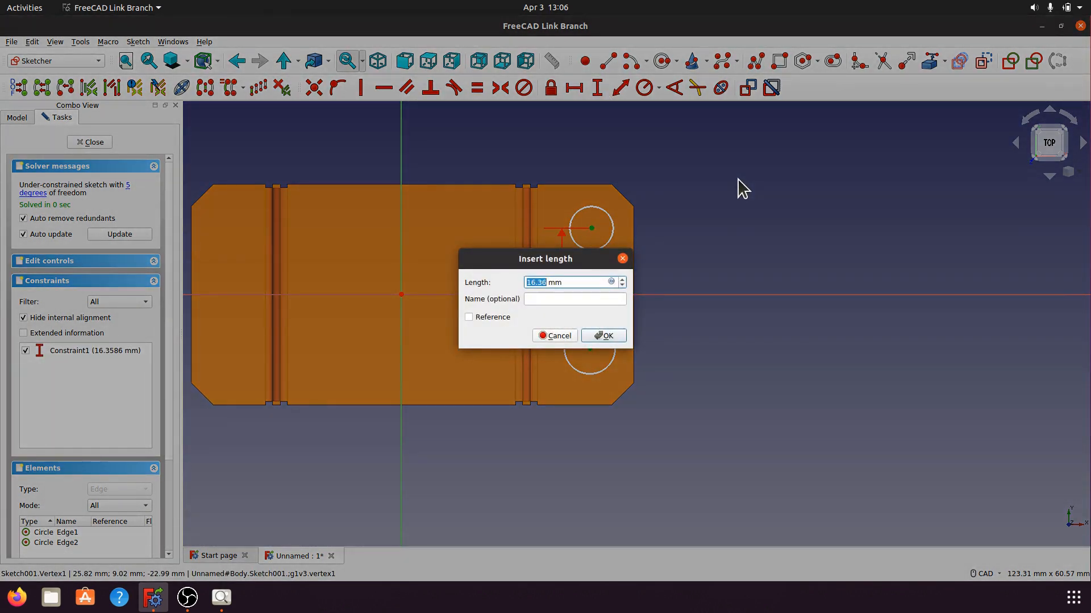
pyautogui.write('16')
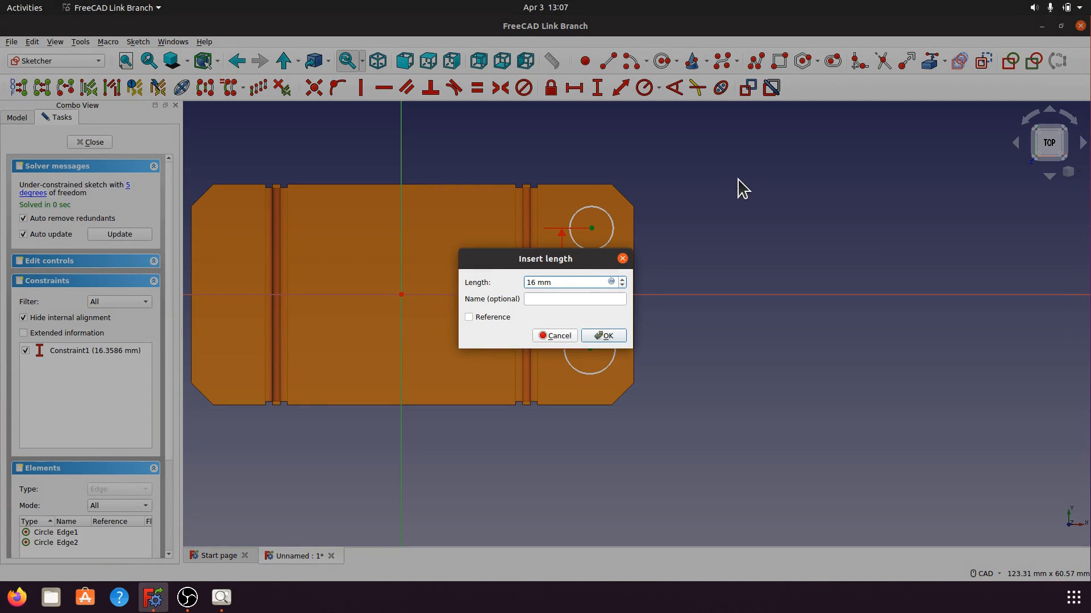
pyautogui.click(619, 336)
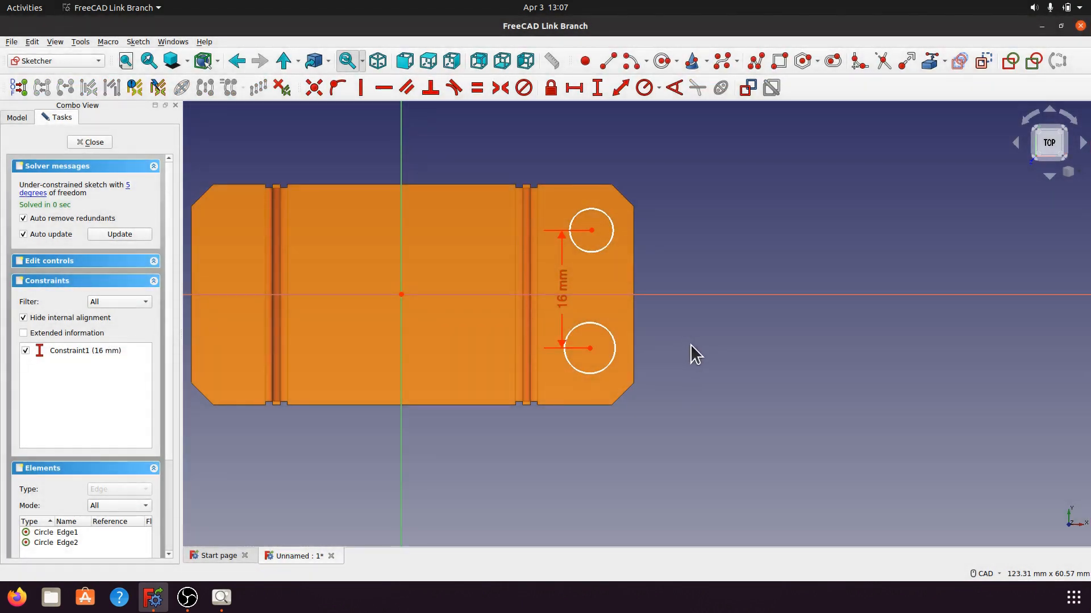
# Step: Constrain both circles to an equal diameter of 4.5 mm, checking the hole size in the Practice 09a.jpg drawing
pyautogui.click(615, 346)
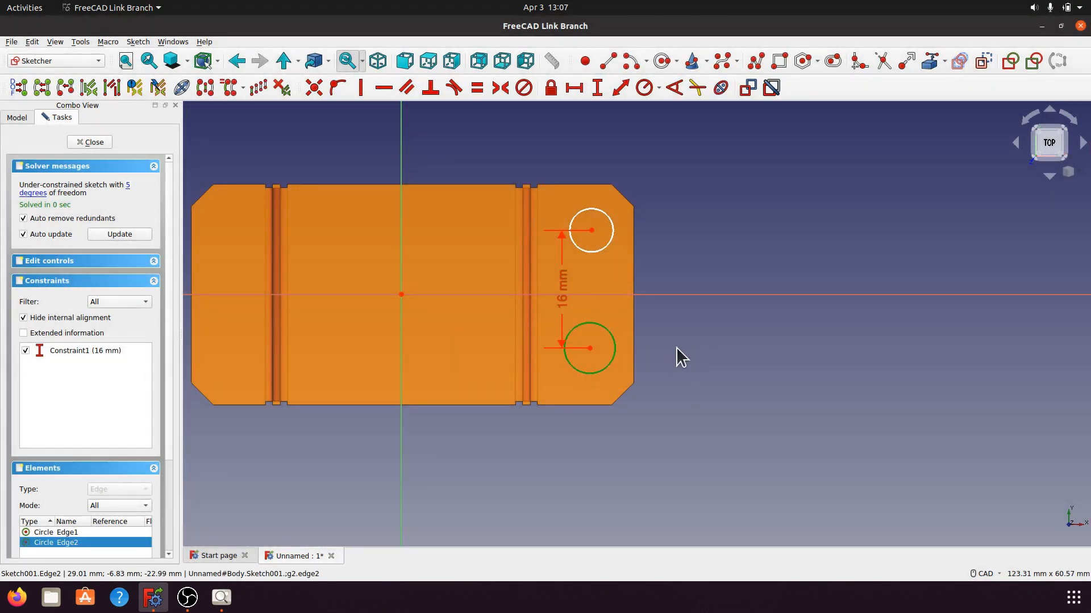
pyautogui.click(610, 243)
pyautogui.click(658, 87)
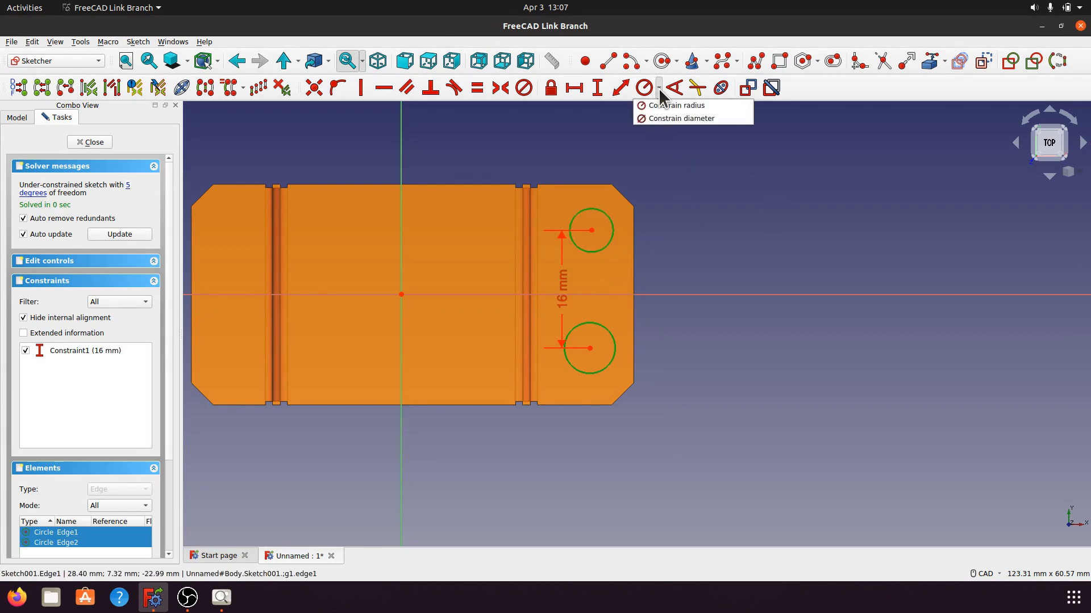
pyautogui.click(676, 119)
pyautogui.click(667, 324)
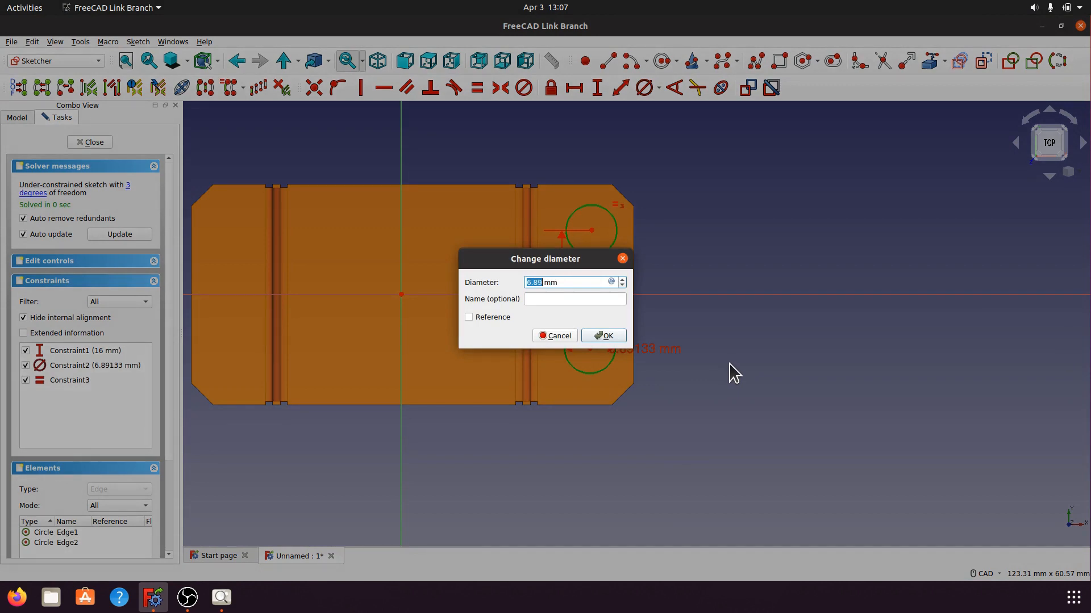
pyautogui.click(221, 598)
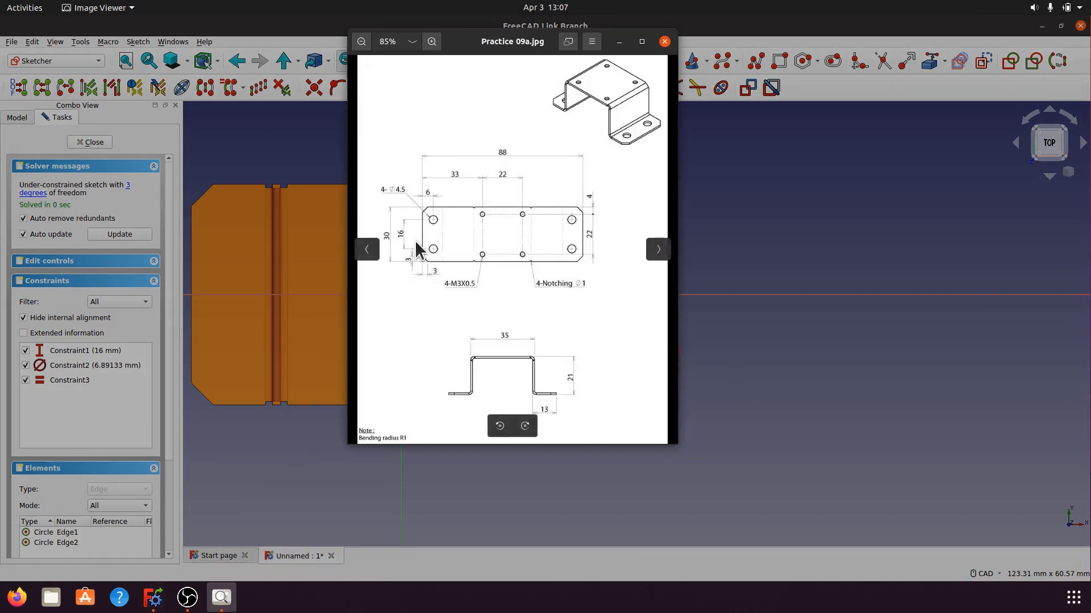
pyautogui.click(619, 42)
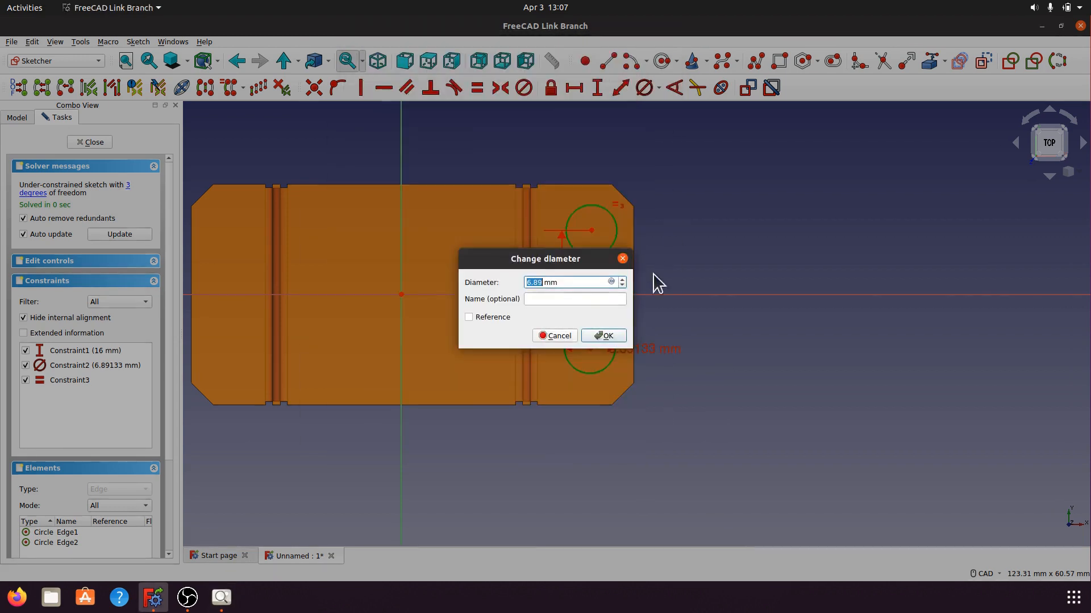
pyautogui.moveTo(568, 283); pyautogui.dragTo(524, 289)
pyautogui.write('4.5')
pyautogui.click(603, 336)
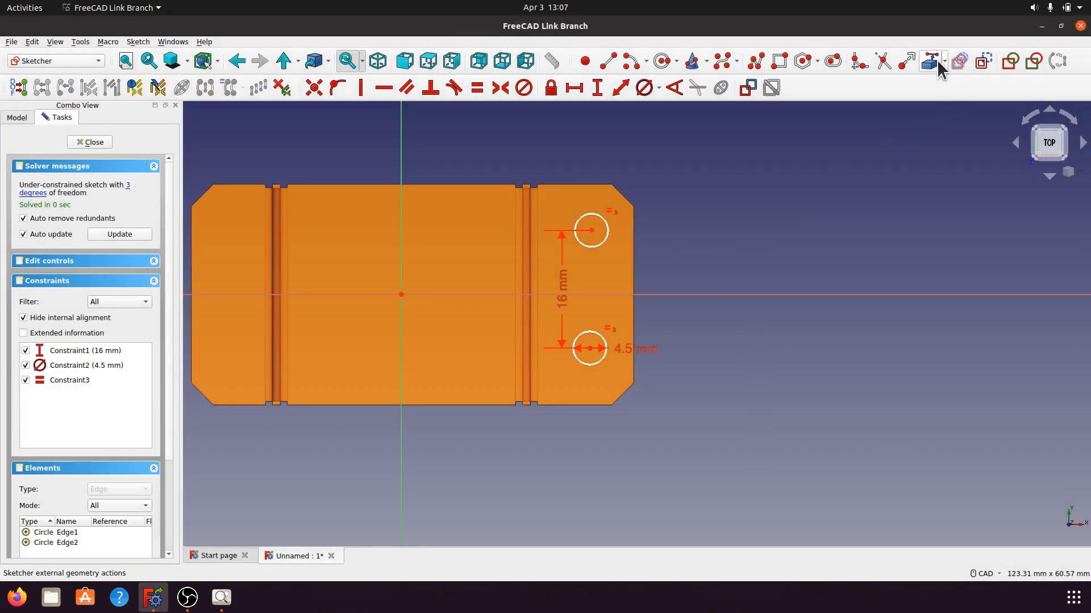
# Step: Reference the flange's outer edge as external geometry and constrain the upper circle's centre 6 mm from it
pyautogui.click(634, 253)
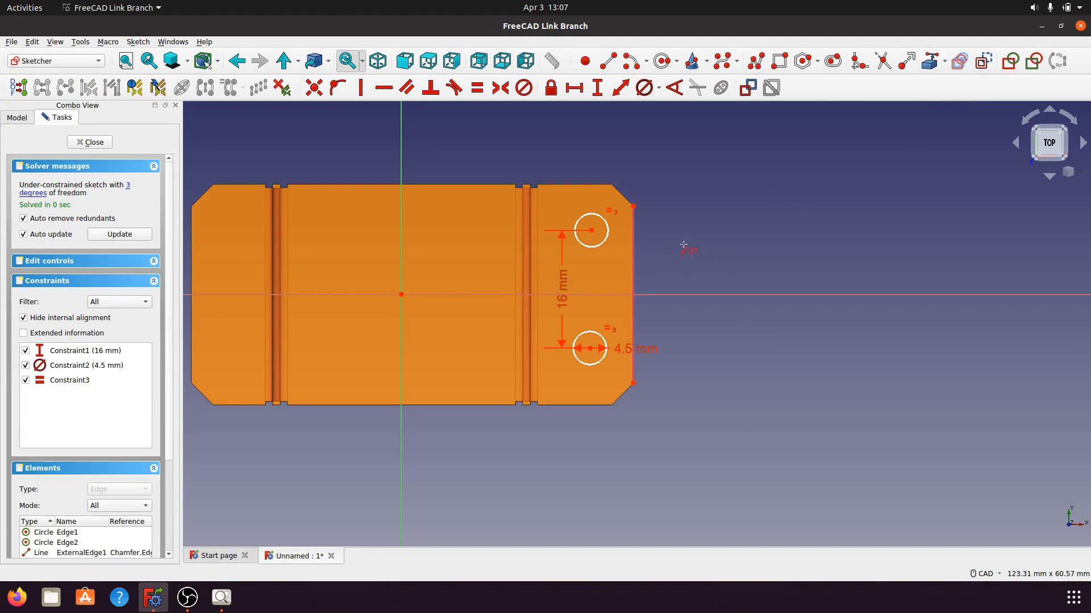
pyautogui.click(591, 230)
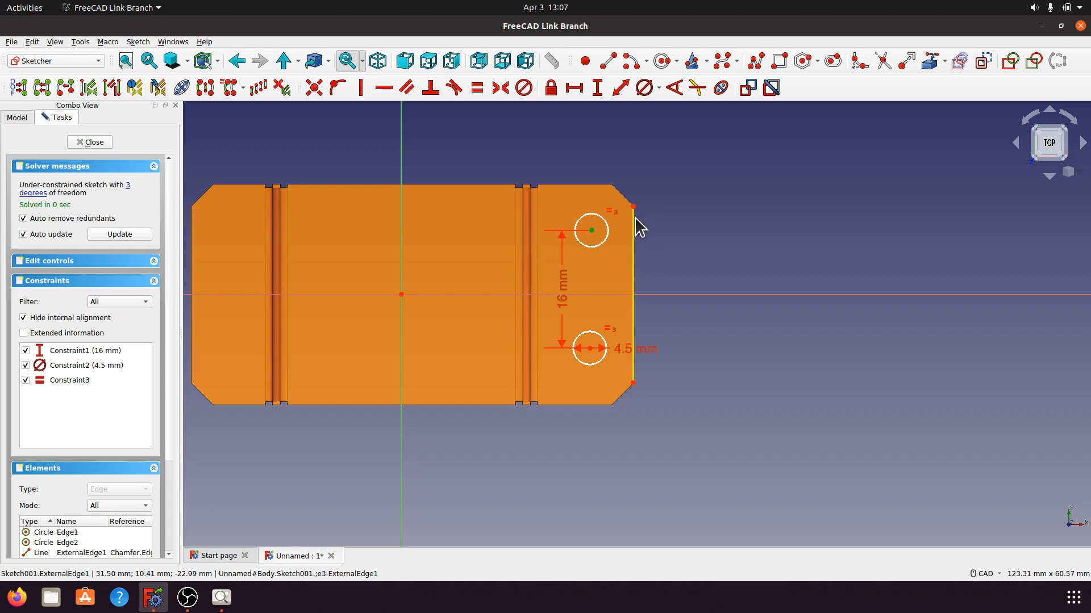
pyautogui.click(634, 230)
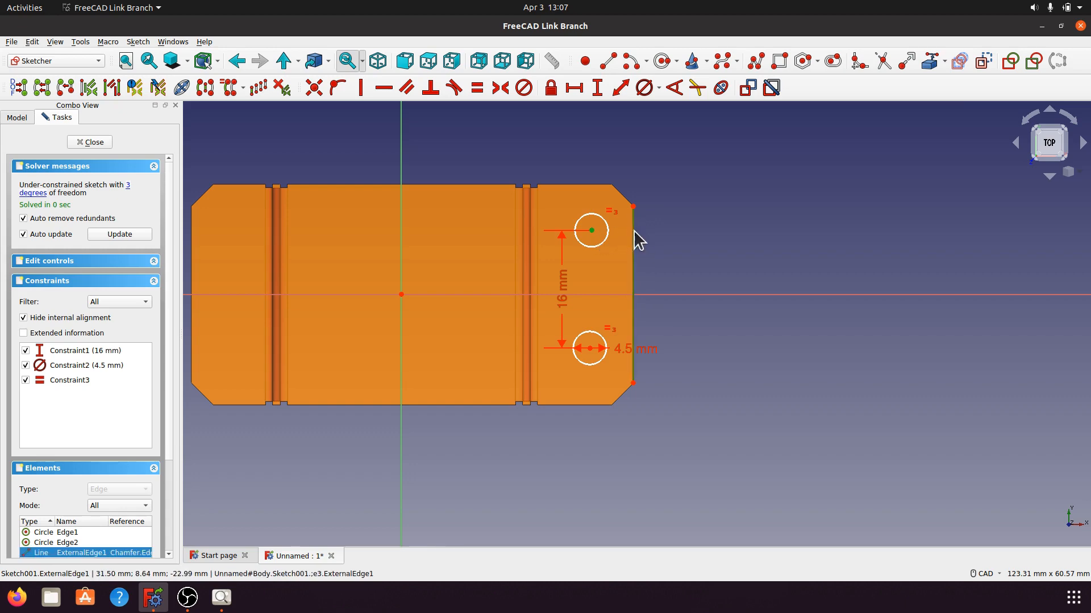
pyautogui.click(577, 88)
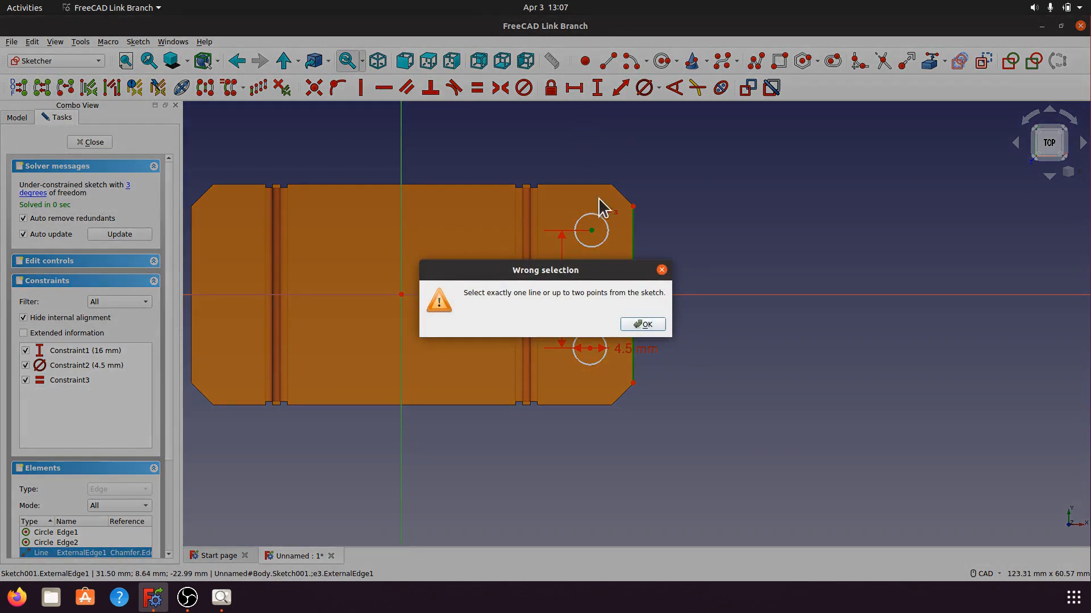
pyautogui.click(643, 324)
pyautogui.click(620, 87)
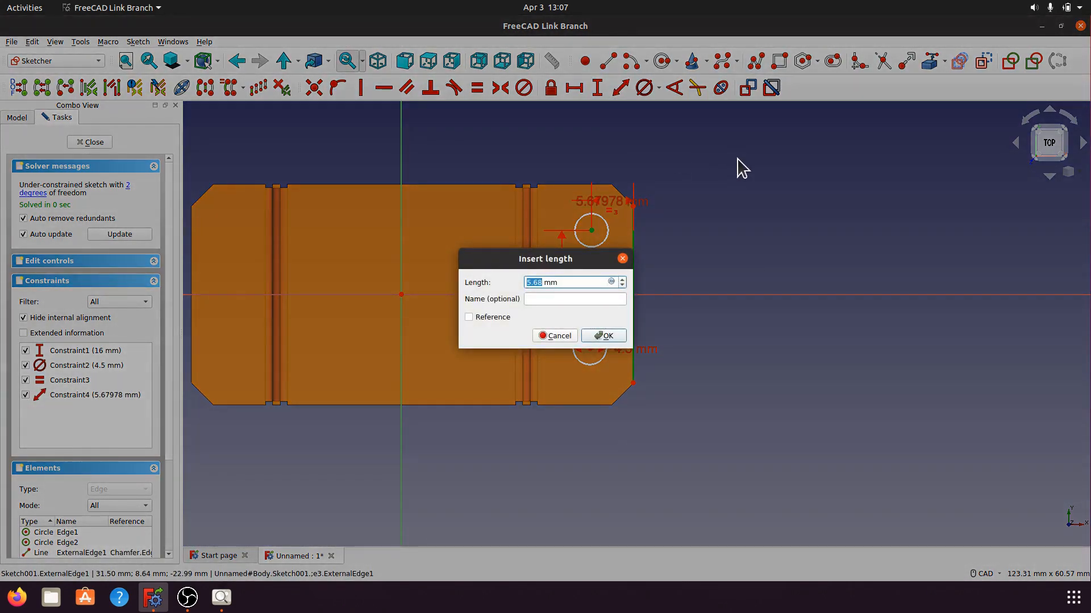
pyautogui.write('6')
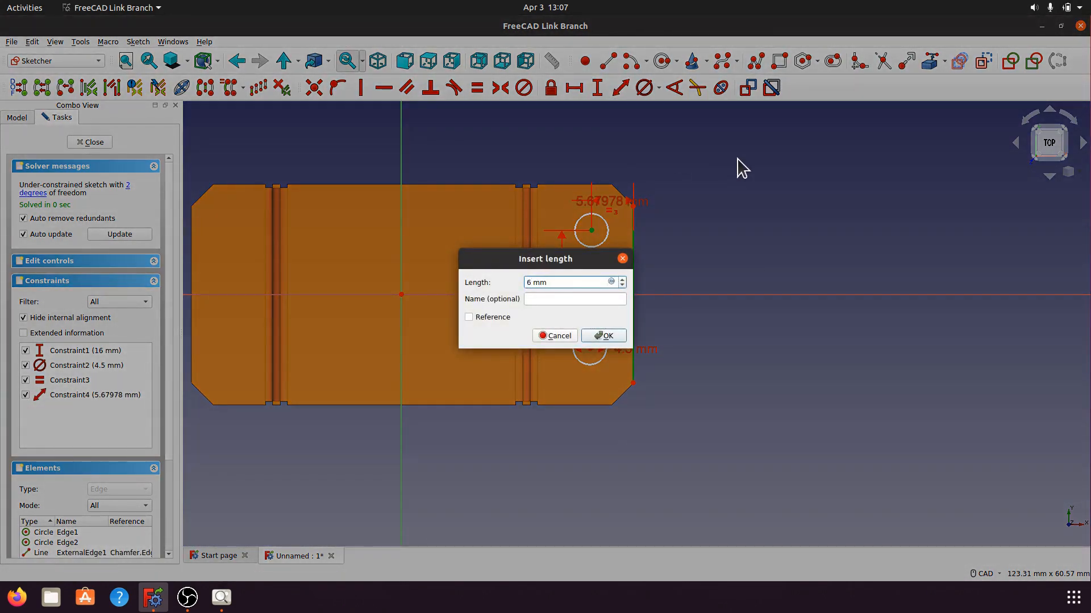
pyautogui.click(617, 335)
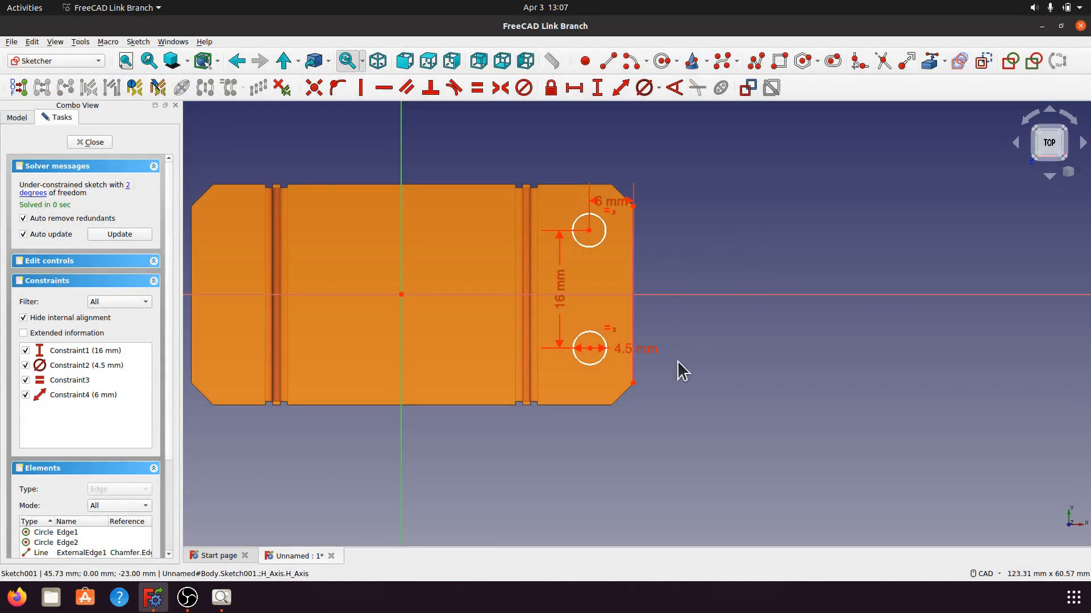
# Step: Constrain the lower circle's centre to a distance of 6 mm from the flange's outer edge
pyautogui.click(590, 348)
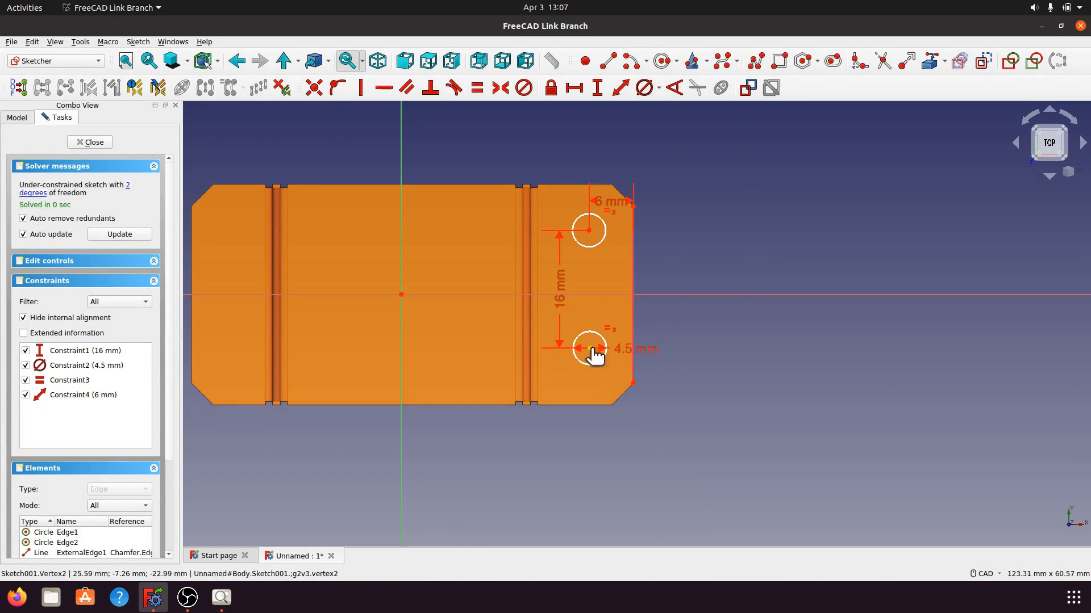
pyautogui.click(633, 363)
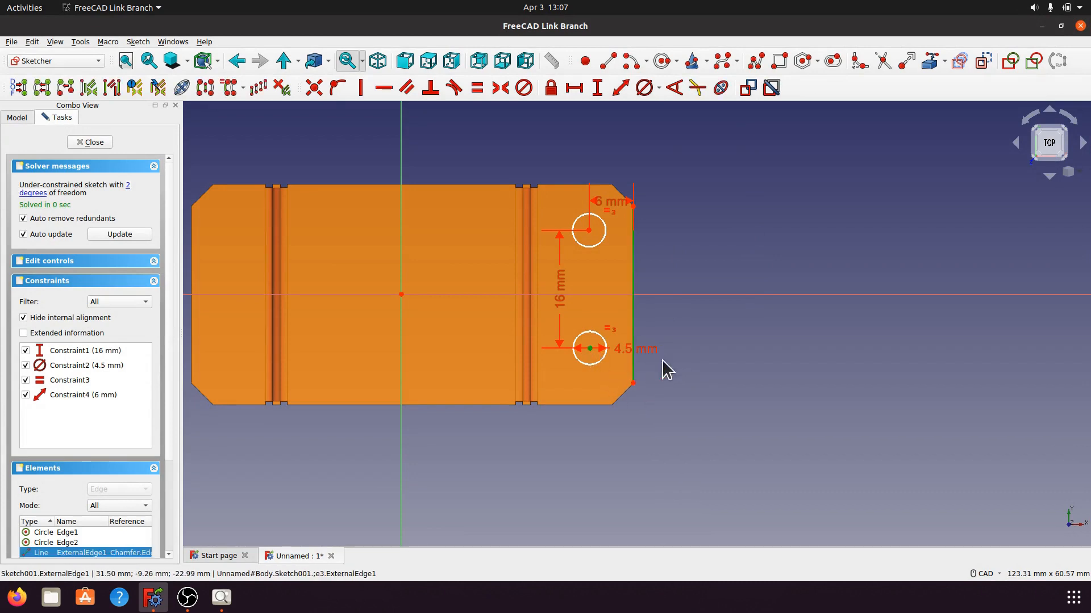
pyautogui.click(620, 88)
pyautogui.write('6')
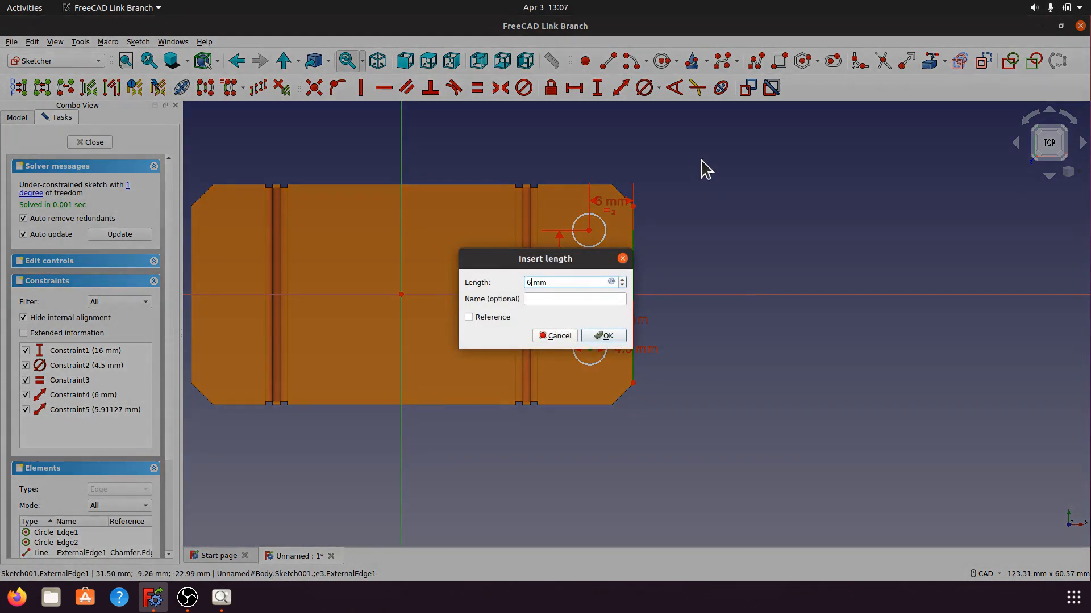
pyautogui.click(616, 340)
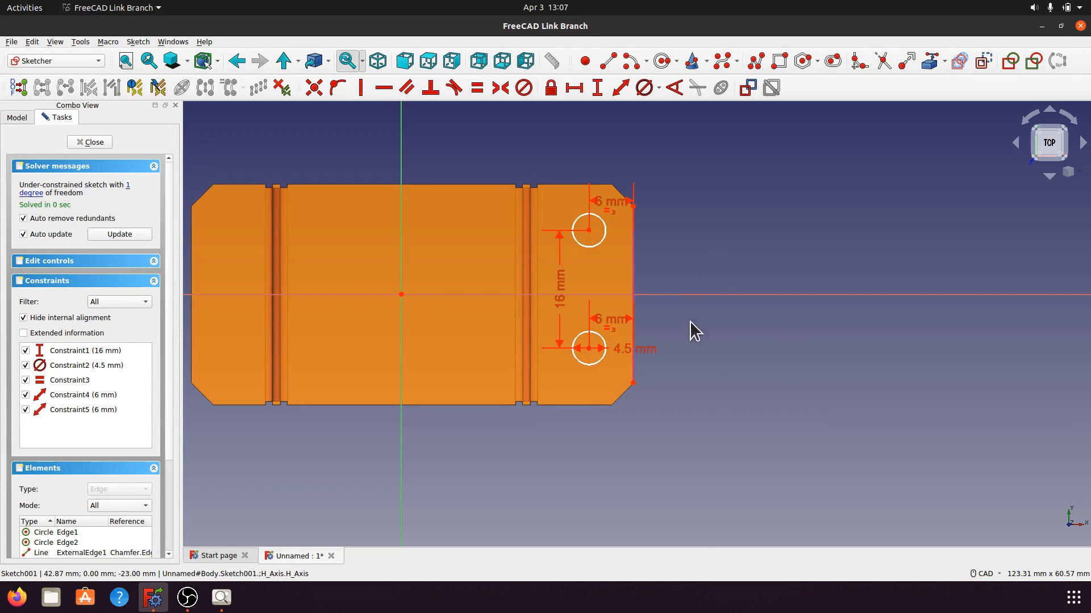
# Step: Identify the under-constrained circle and constrain the lower circle's centre vertically 8 mm from the horizontal axis
pyautogui.click(35, 194)
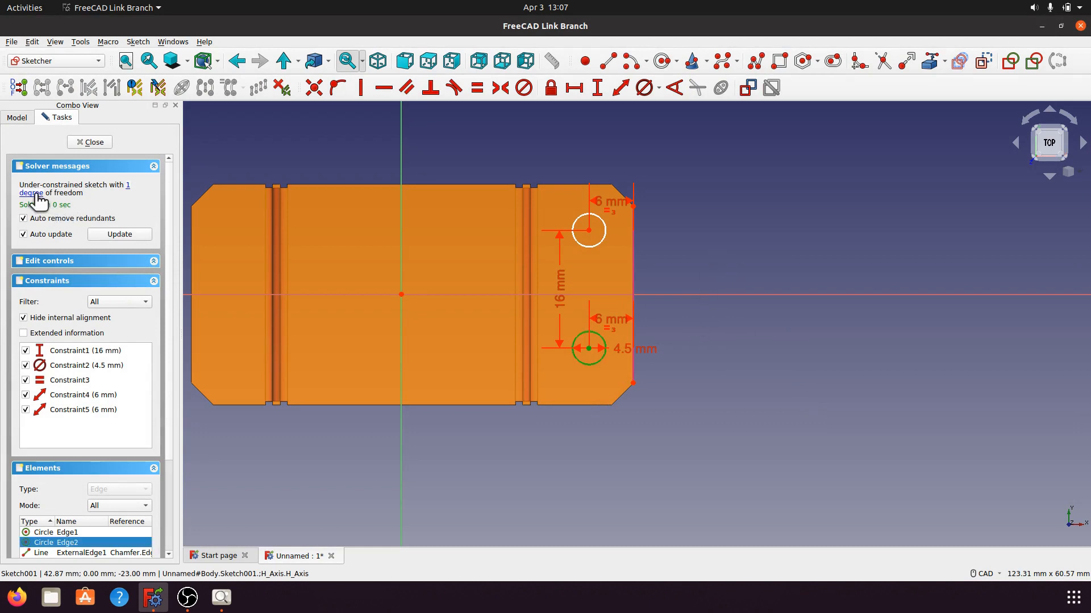
pyautogui.click(785, 366)
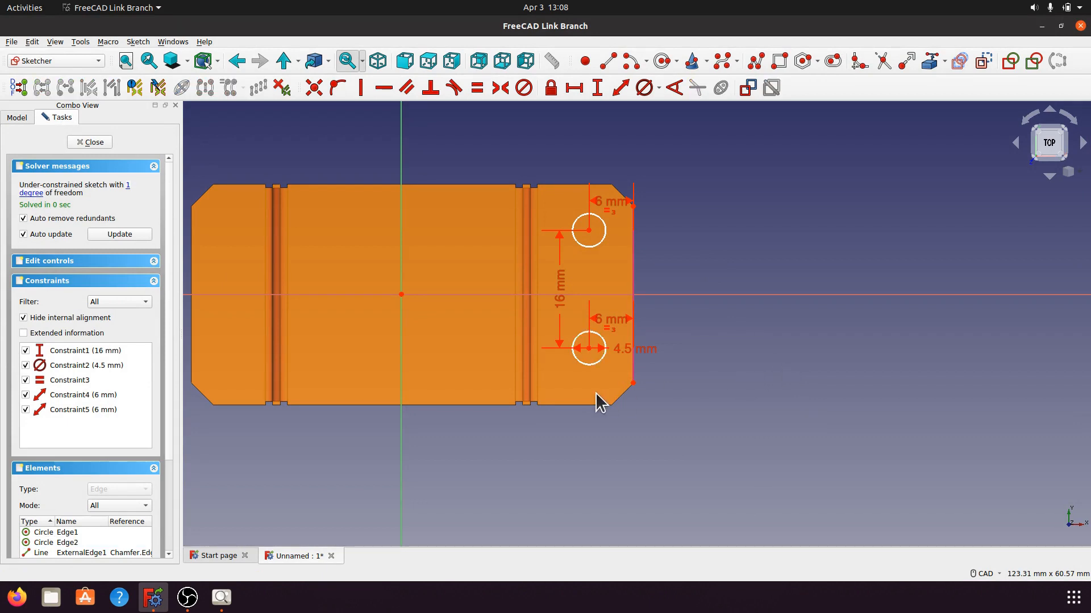
pyautogui.click(590, 351)
pyautogui.click(674, 296)
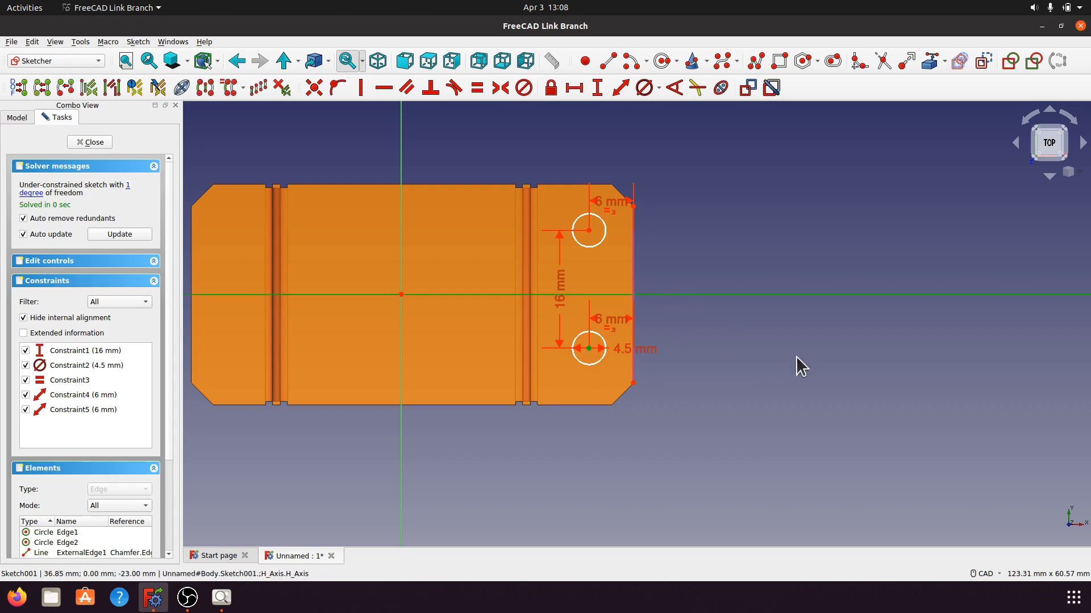
pyautogui.click(597, 88)
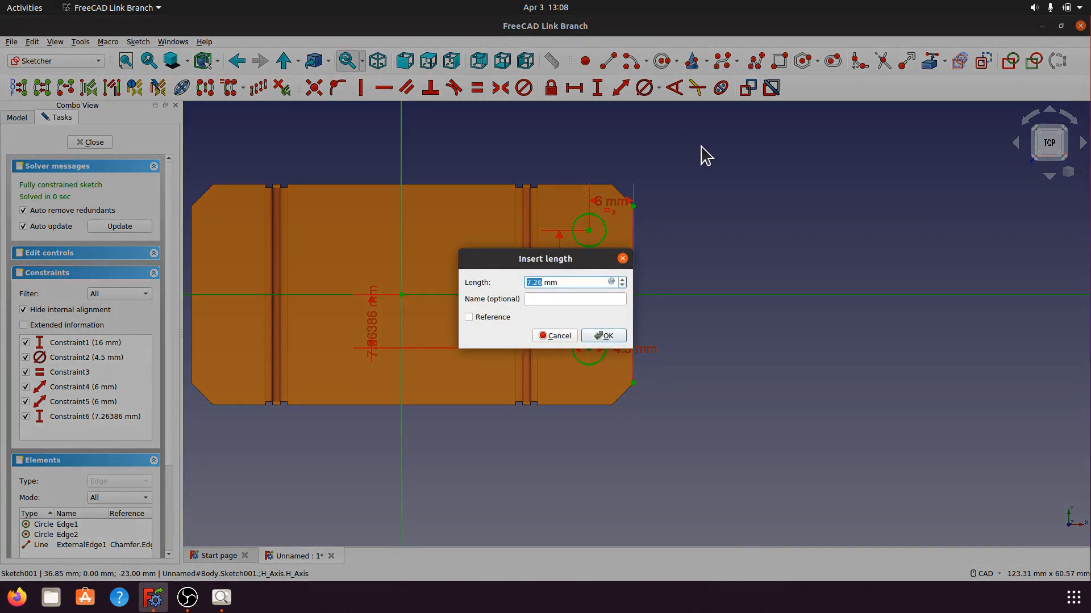
pyautogui.write('8')
pyautogui.click(617, 335)
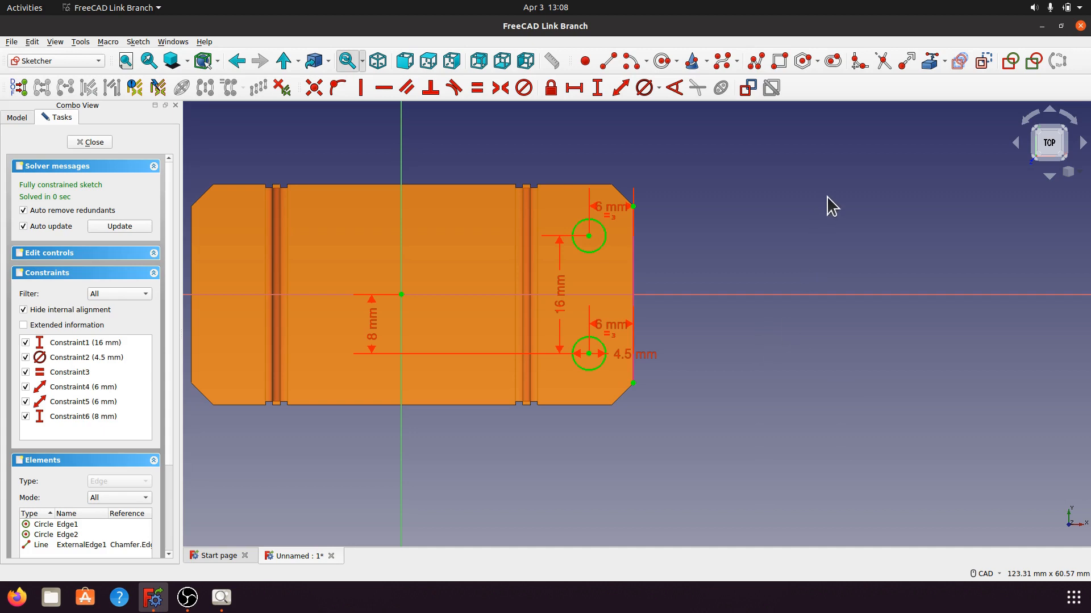
# Step: Close the sketch and cut both circles through the flange with a Pocket of type To first
pyautogui.click(91, 142)
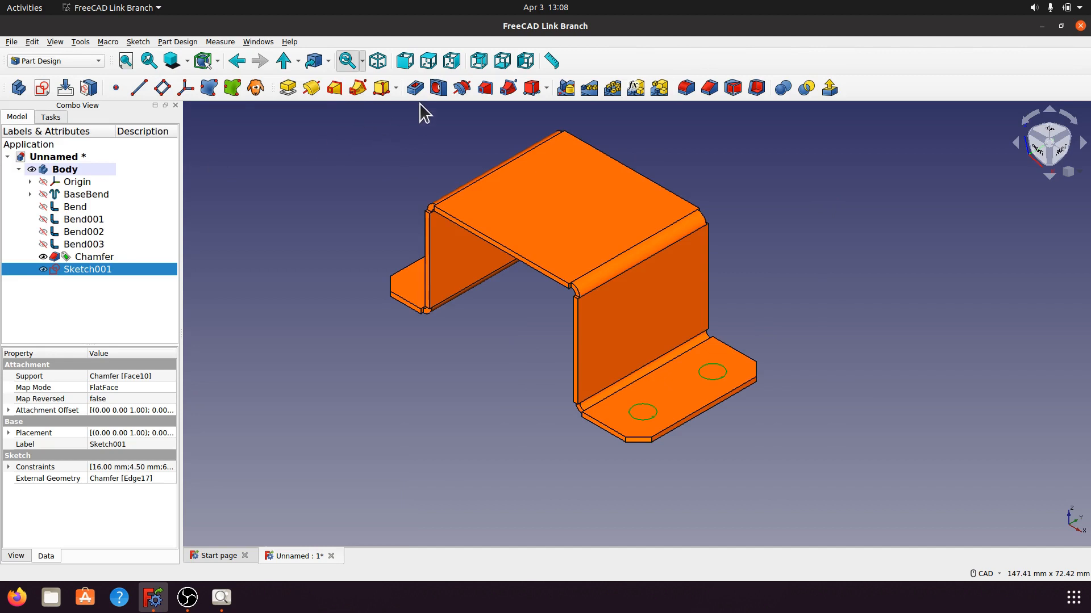
pyautogui.click(417, 88)
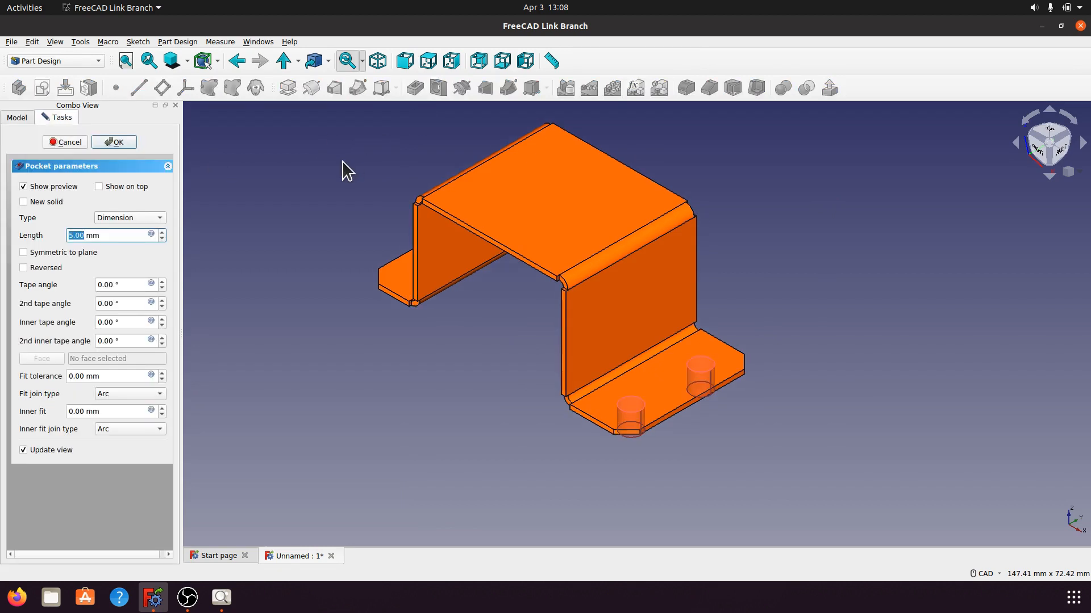
pyautogui.click(162, 218)
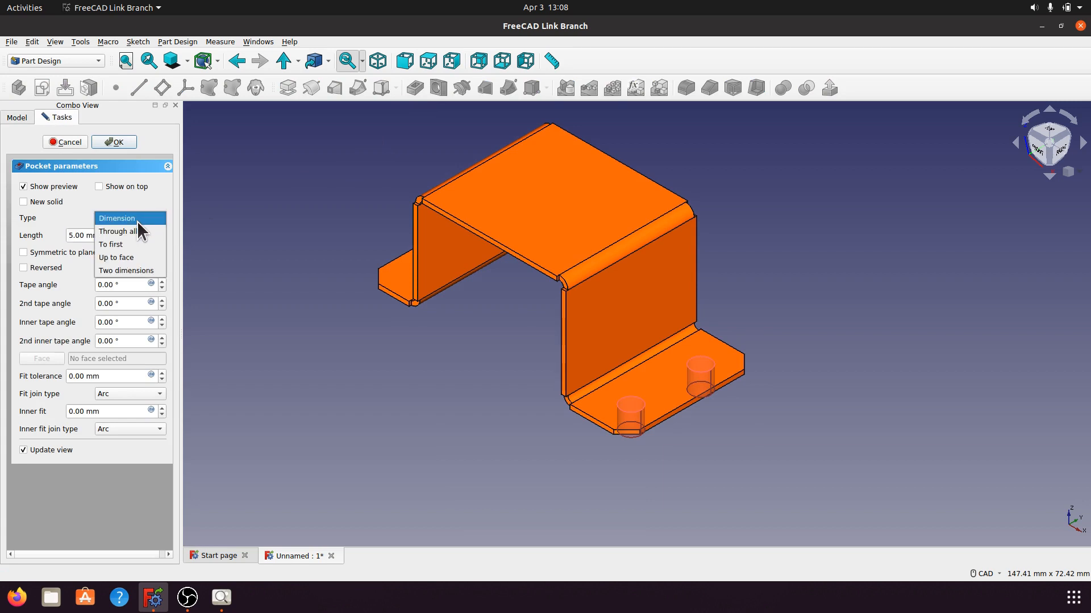
pyautogui.click(138, 244)
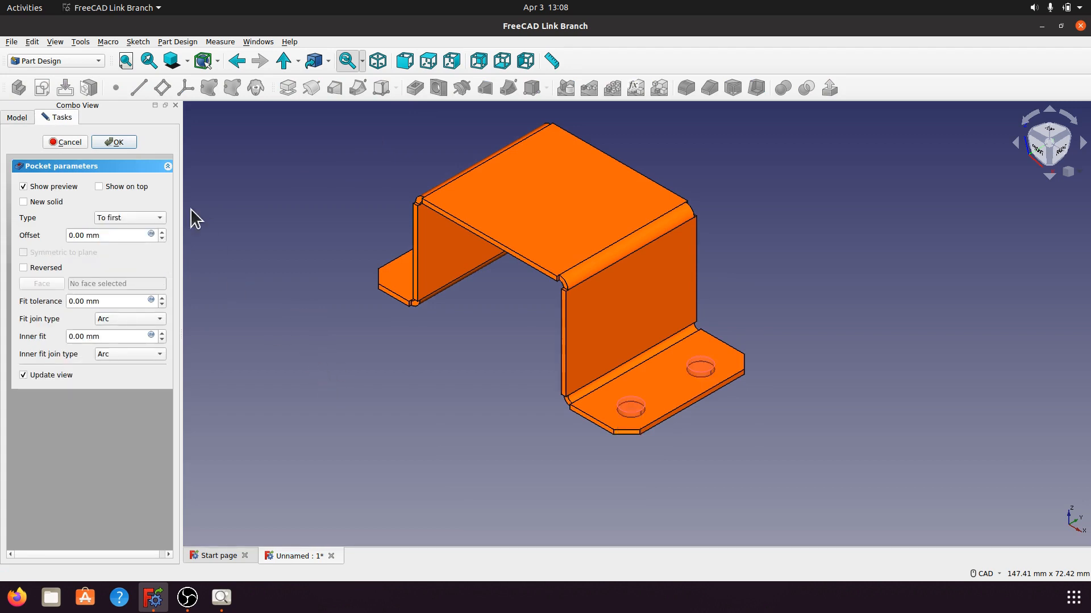
pyautogui.click(119, 144)
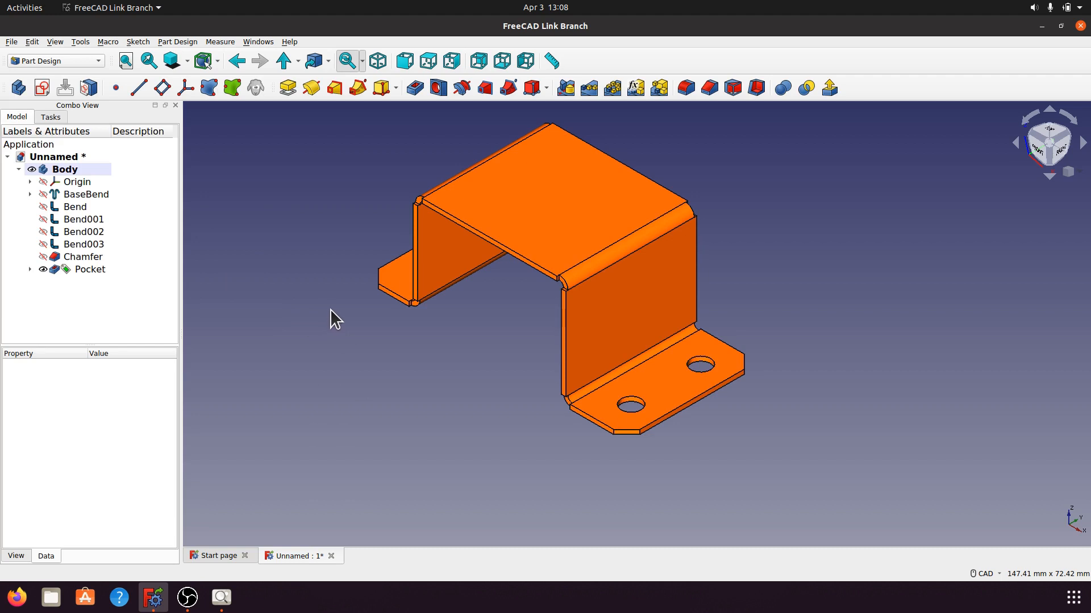
# Step: Create a new sketch on the upper face of the bottom flange on the bracket's negative X side
pyautogui.moveTo(373, 350); pyautogui.dragTo(461, 369, button='middle')
pyautogui.click(433, 335)
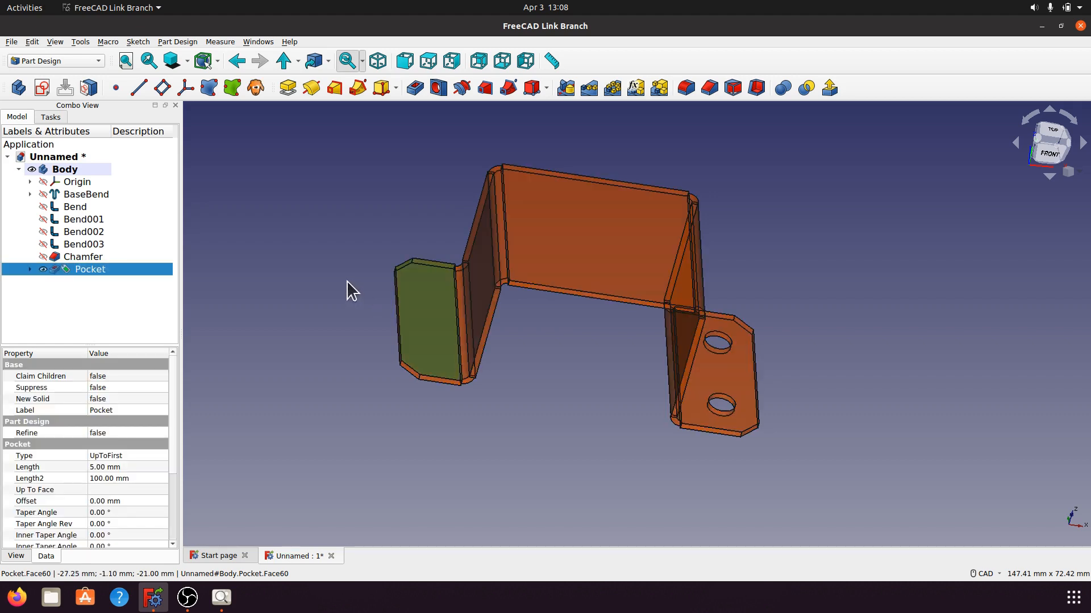
pyautogui.click(41, 88)
pyautogui.moveTo(295, 298); pyautogui.dragTo(422, 232, button='middle')
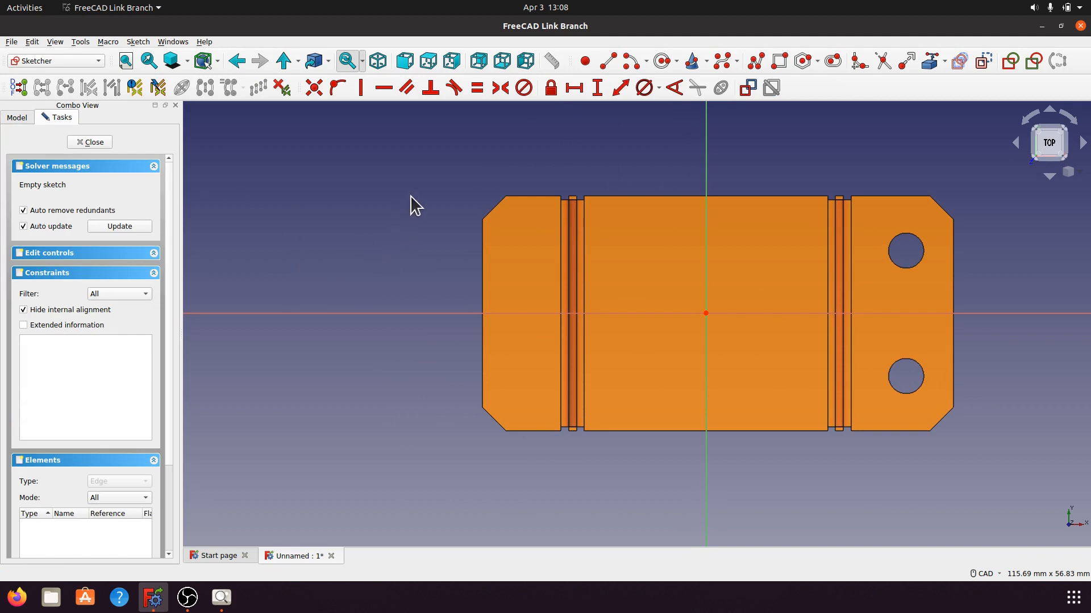
# Step: Sketch two circles on this flange, one on each side of the horizontal axis, the lower one about 5.8 mm in diameter
pyautogui.click(662, 60)
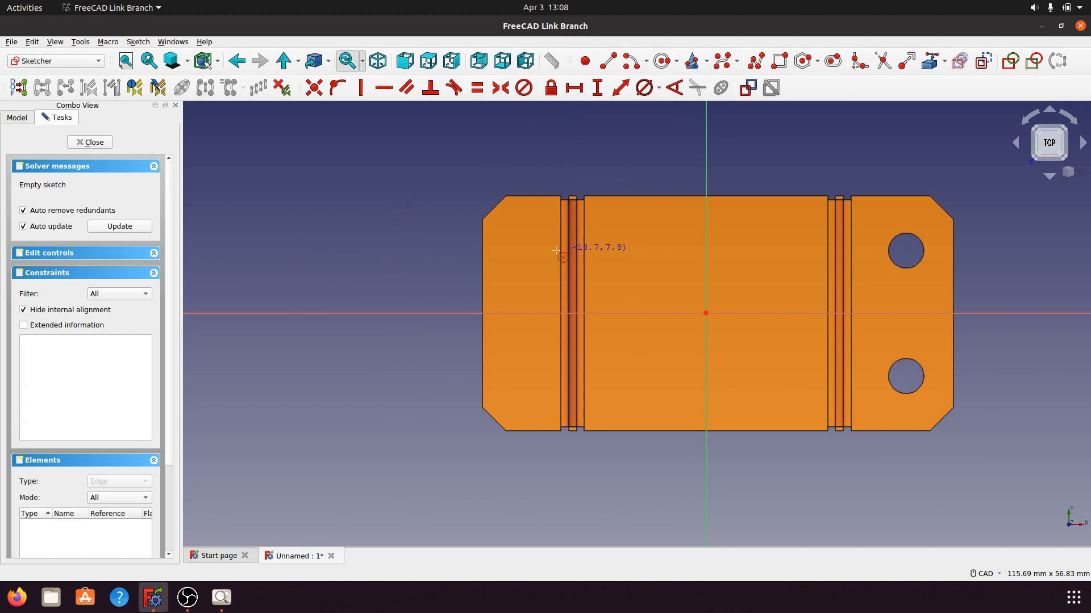
pyautogui.click(515, 243)
pyautogui.click(525, 263)
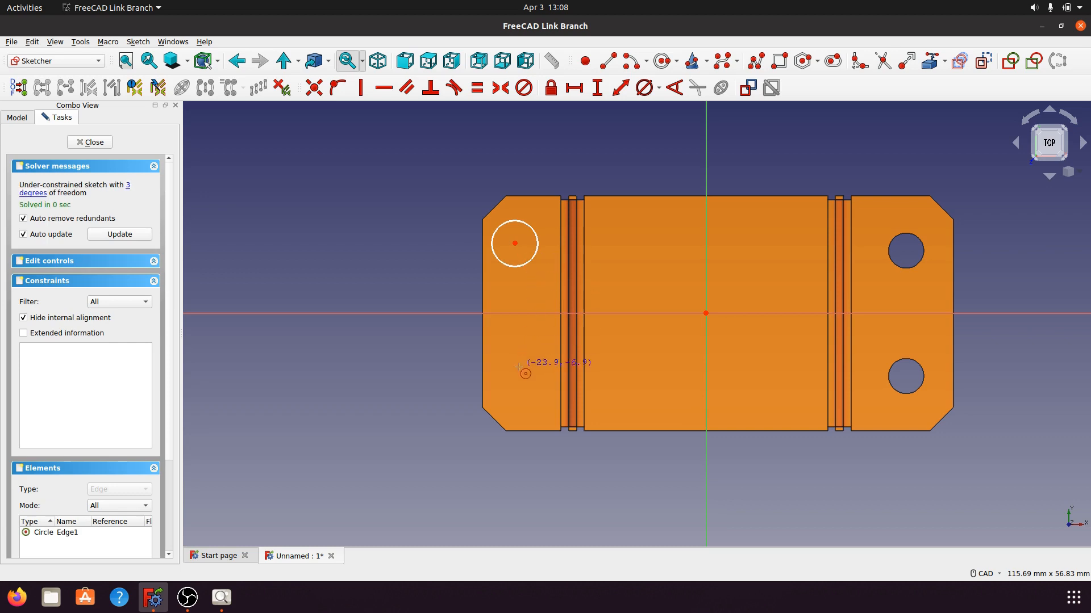
pyautogui.click(513, 388)
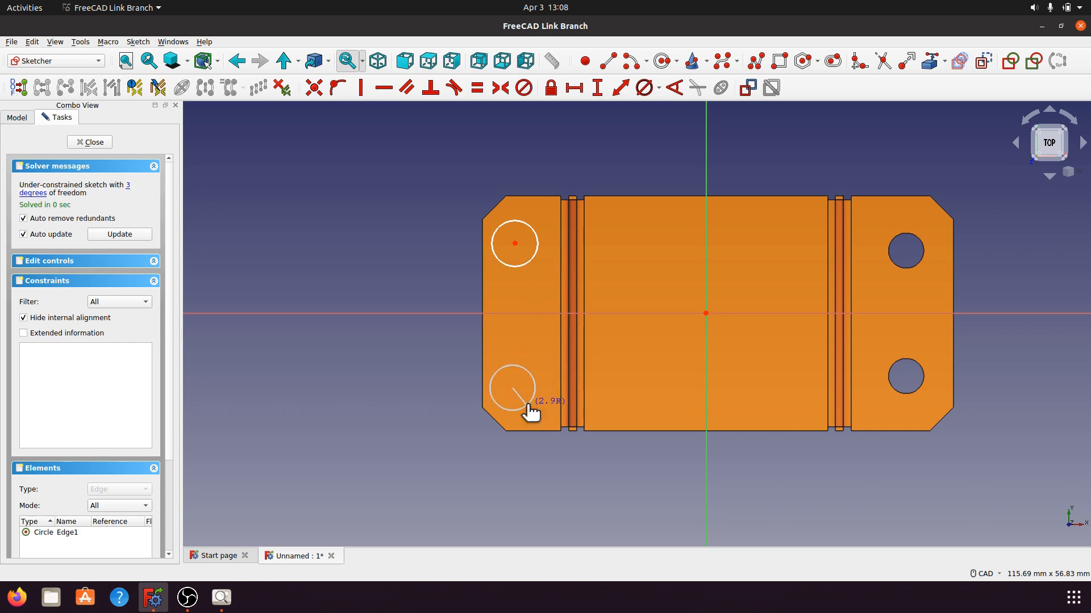
pyautogui.click(527, 405)
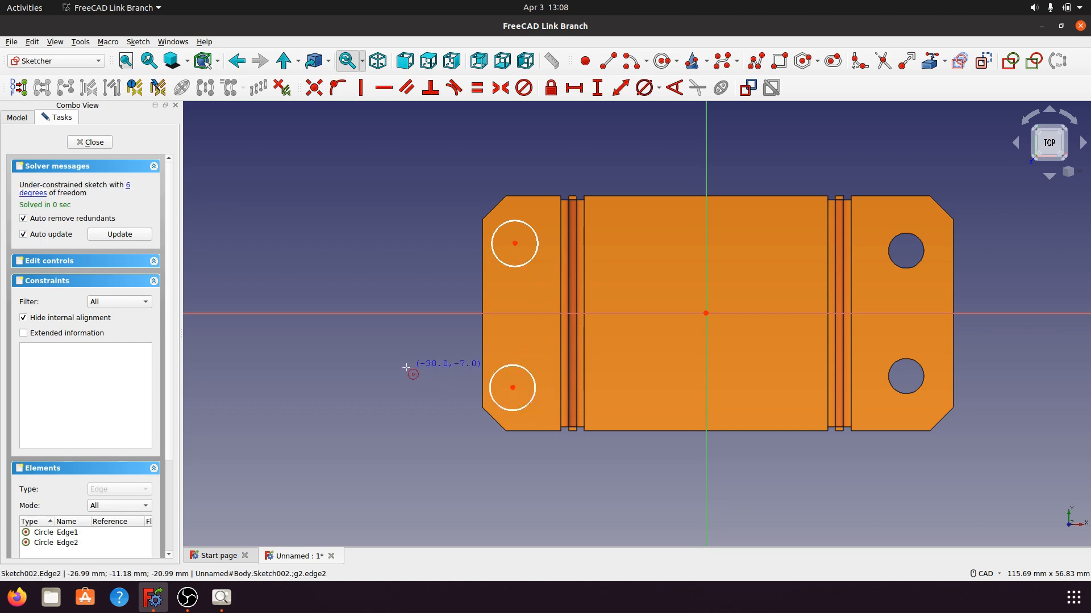
# Step: Constrain the vertical distance between the two new circle centres on the negative X flange to 16 mm
pyautogui.click(514, 388)
pyautogui.click(514, 243)
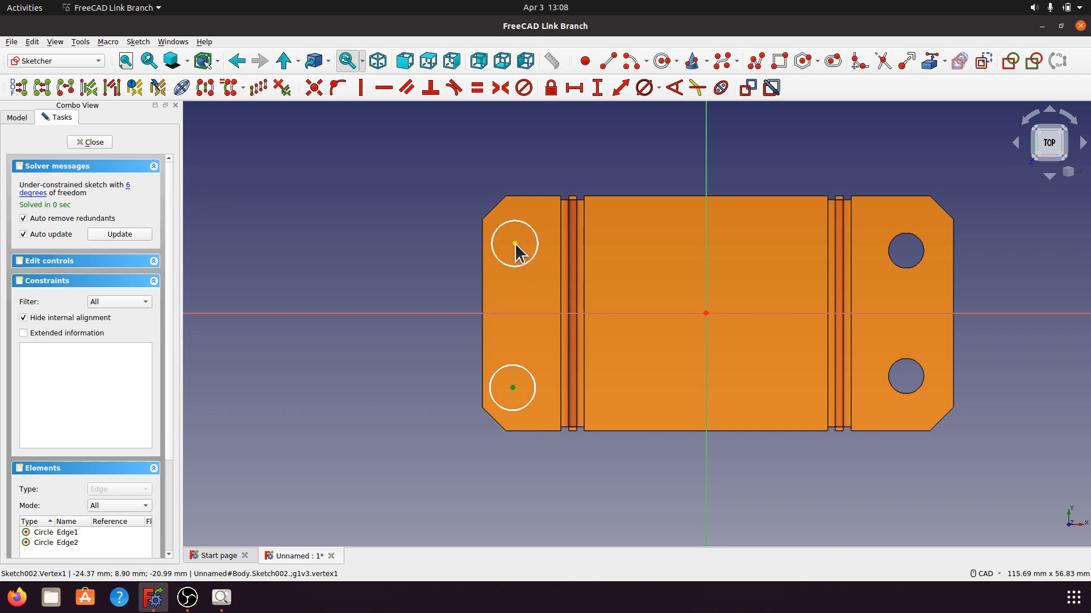
pyautogui.click(598, 91)
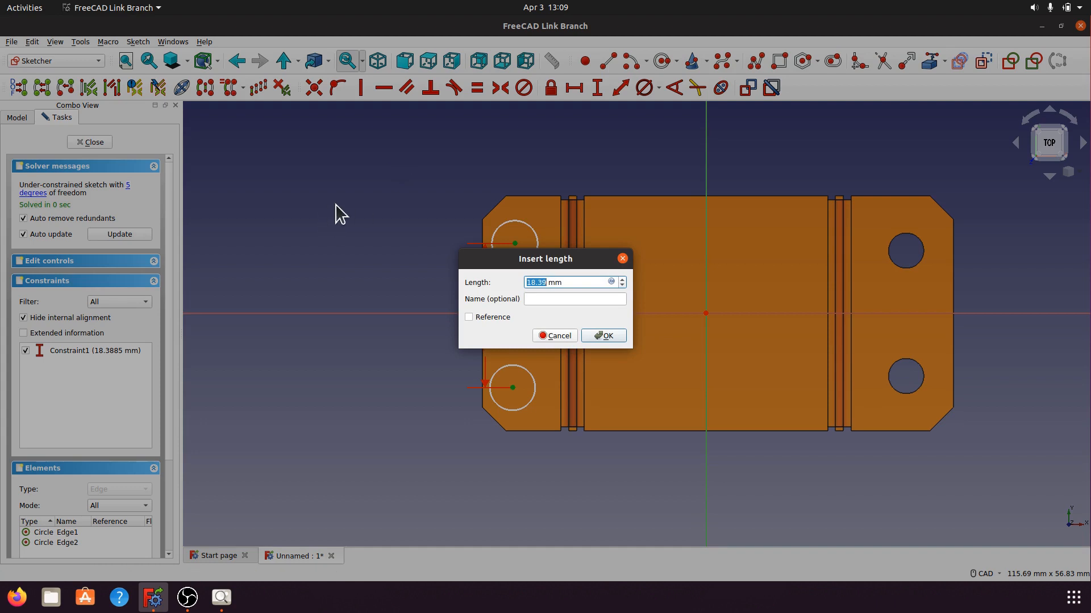
pyautogui.write('1')
pyautogui.click(596, 336)
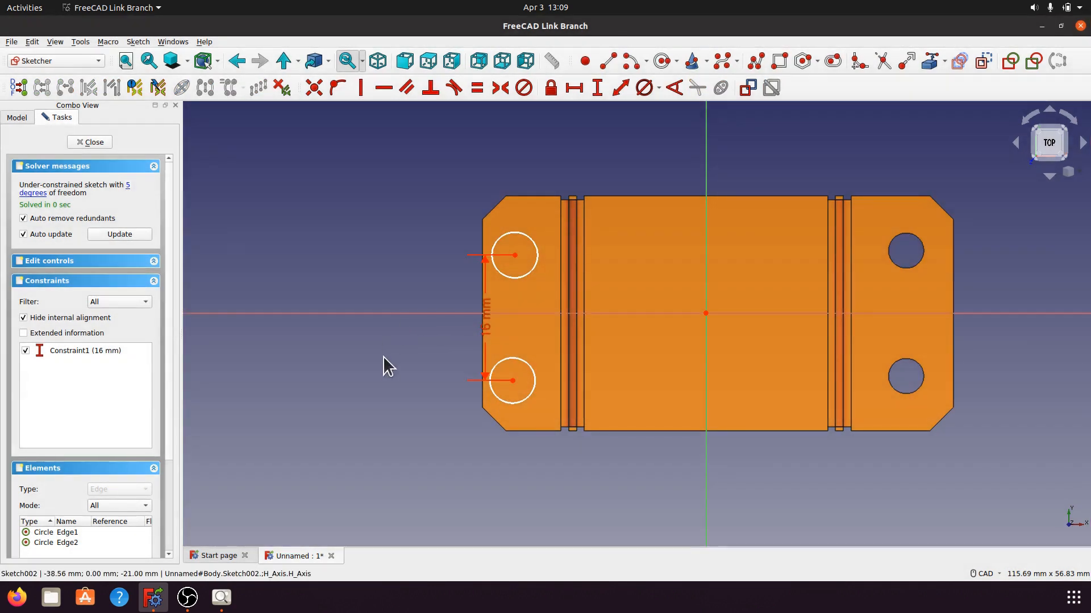
# Step: Constrain both circles on the negative X flange to share an equal diameter of 4.5 mm
pyautogui.click(527, 399)
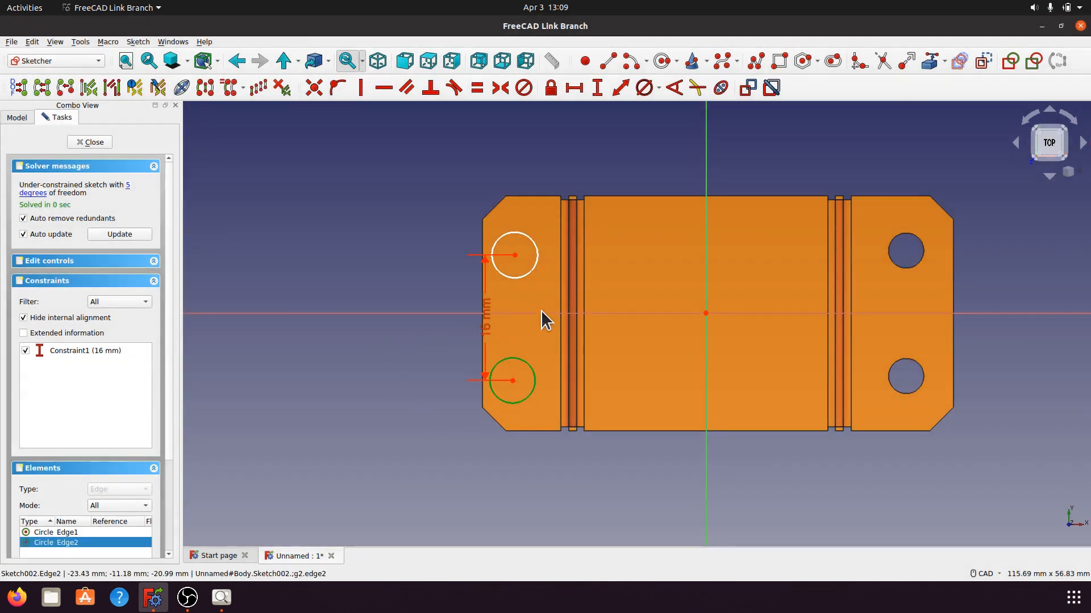
pyautogui.click(532, 271)
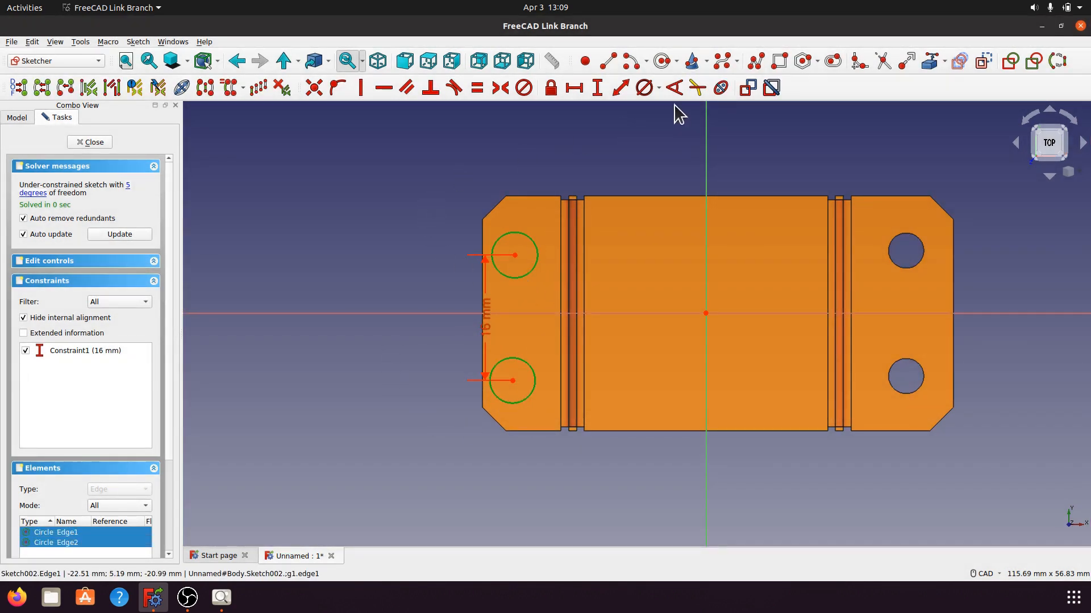
pyautogui.click(658, 88)
pyautogui.click(672, 119)
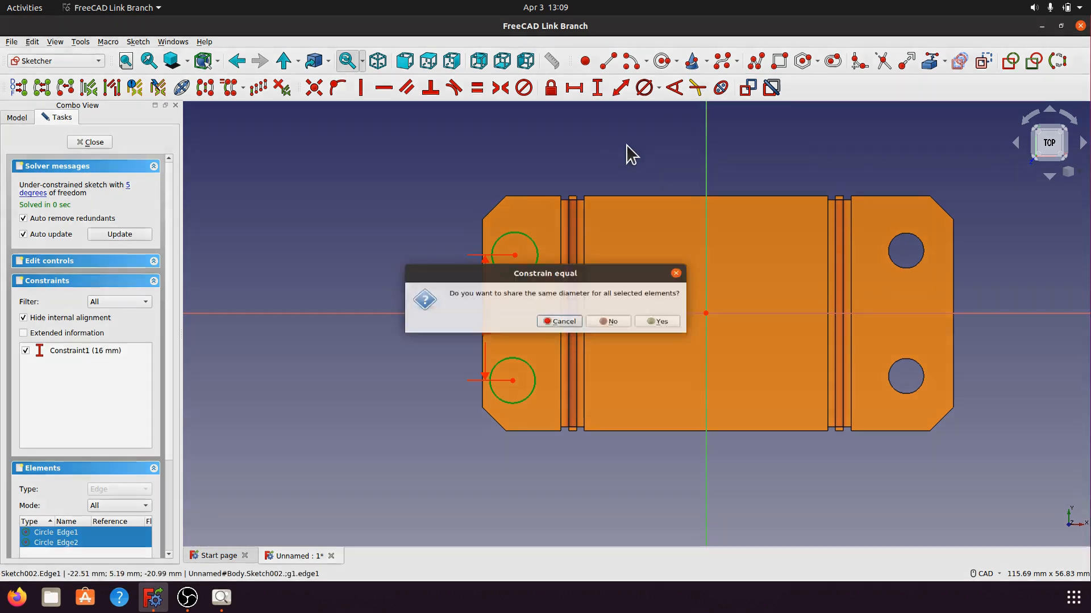
pyautogui.click(651, 327)
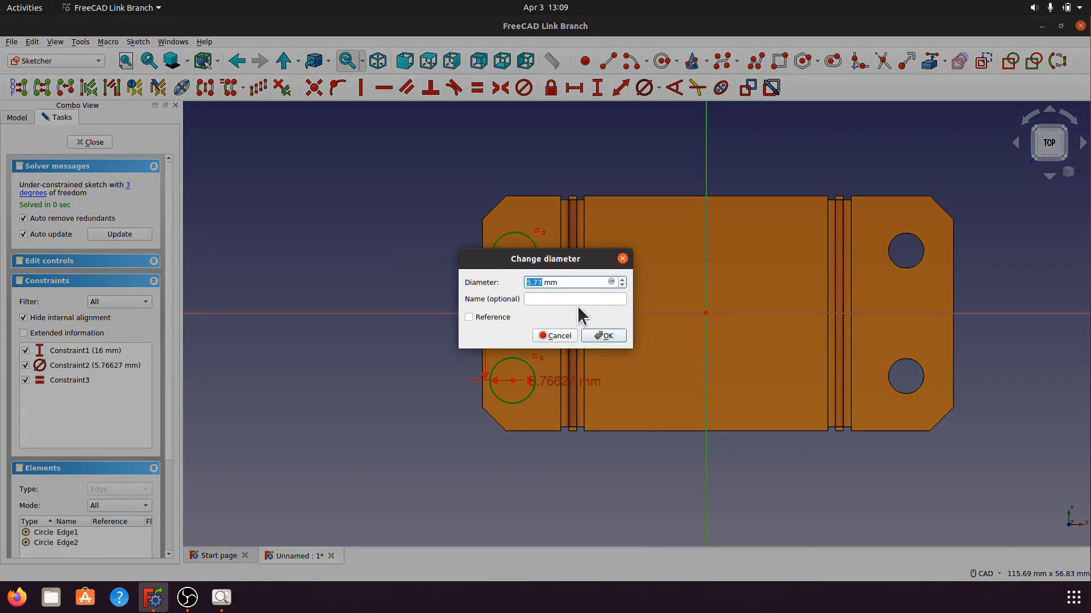
pyautogui.write('4.5')
pyautogui.click(617, 336)
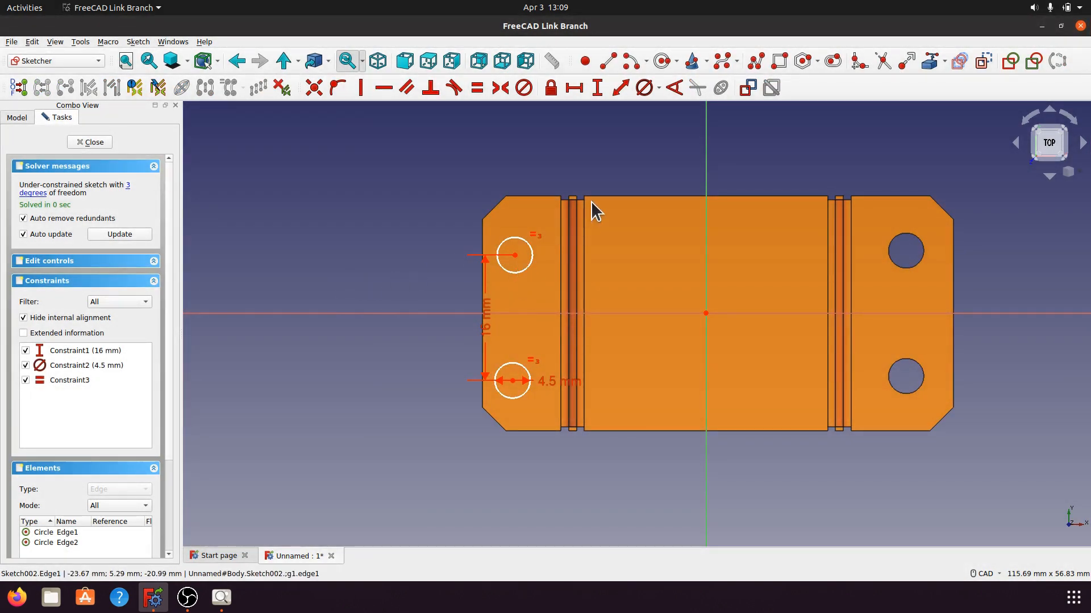
# Step: Reference the negative X flange's outer edge as external geometry and constrain the upper circle's centre 6 mm from it
pyautogui.click(929, 61)
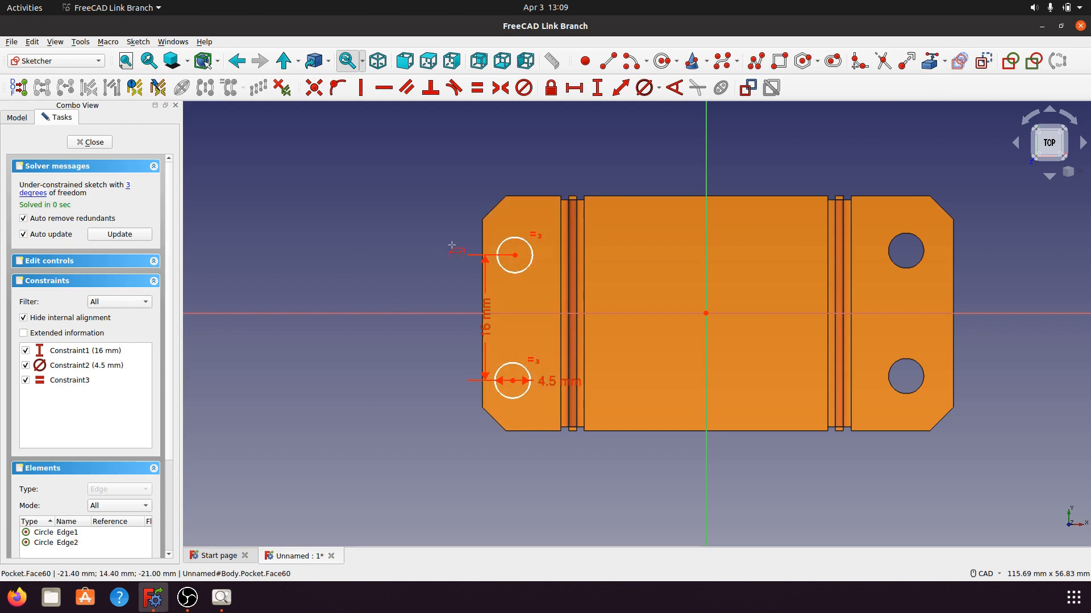
pyautogui.click(482, 236)
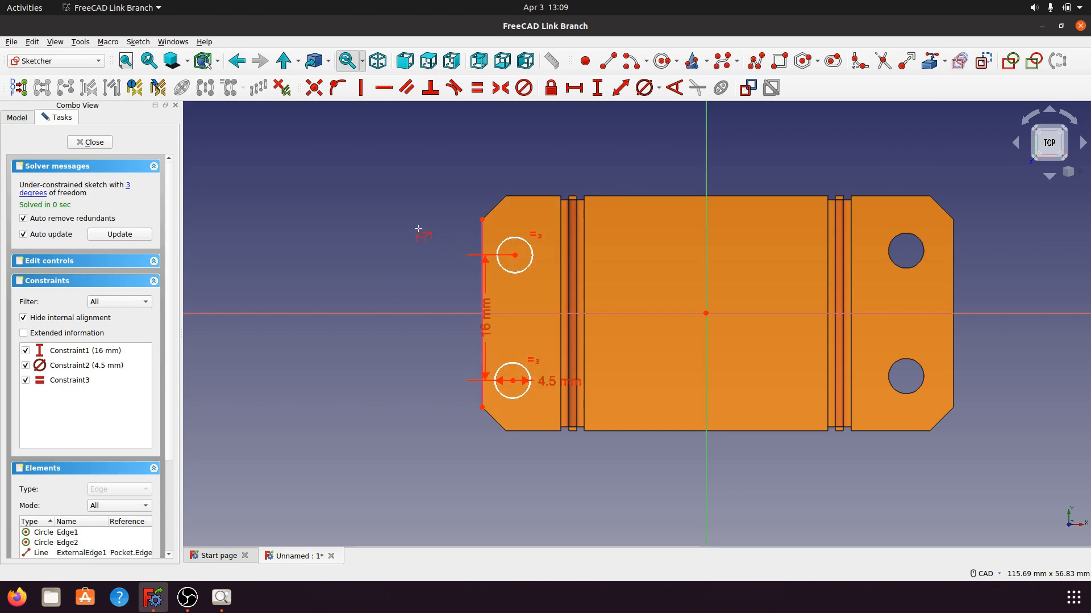
pyautogui.click(515, 255)
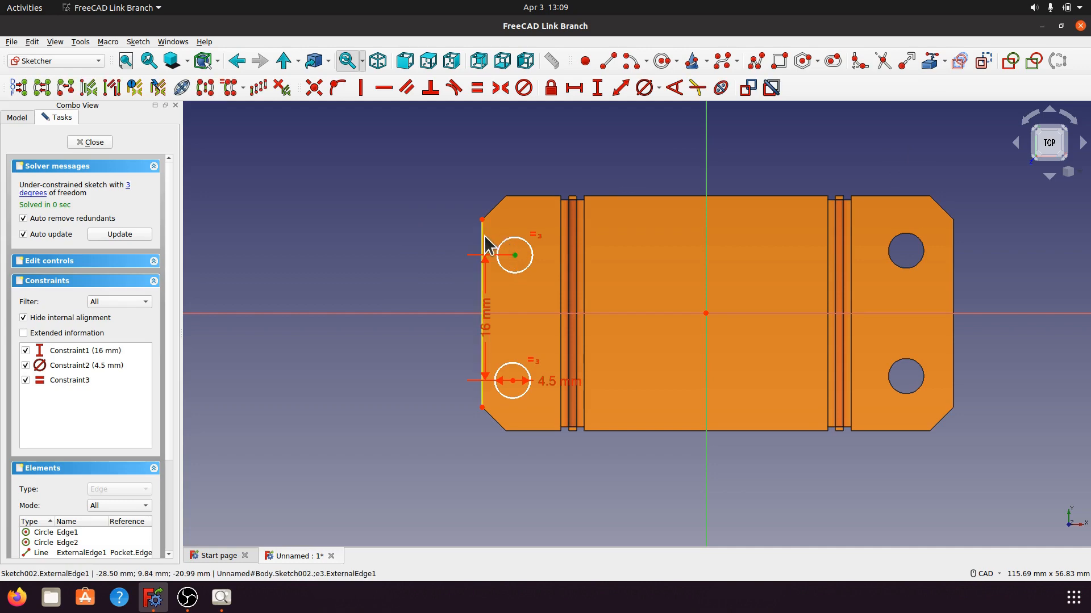
pyautogui.click(483, 243)
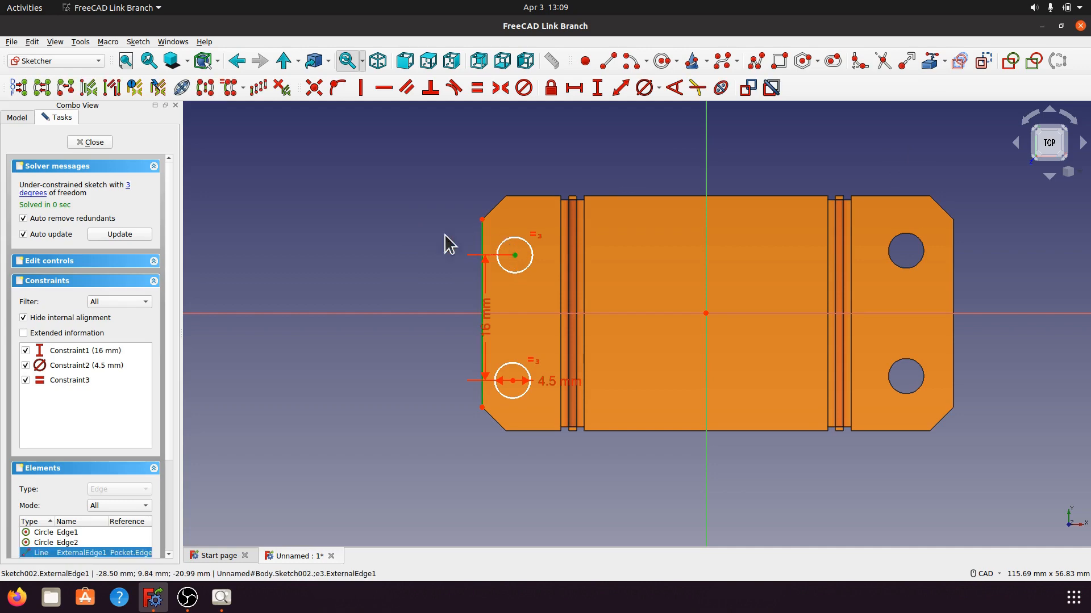
pyautogui.click(575, 89)
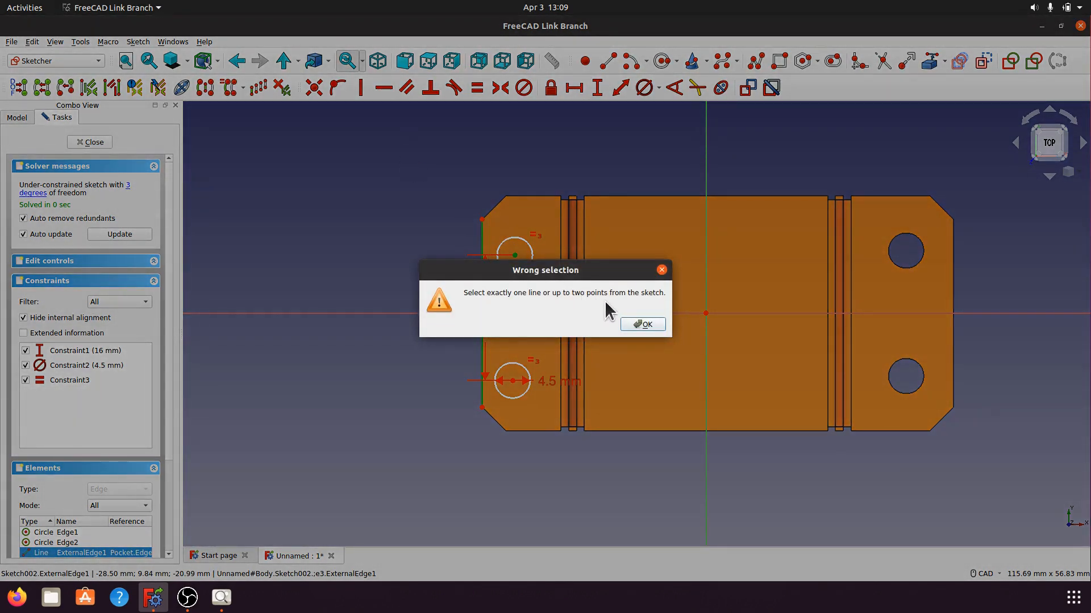
pyautogui.click(642, 324)
pyautogui.click(620, 87)
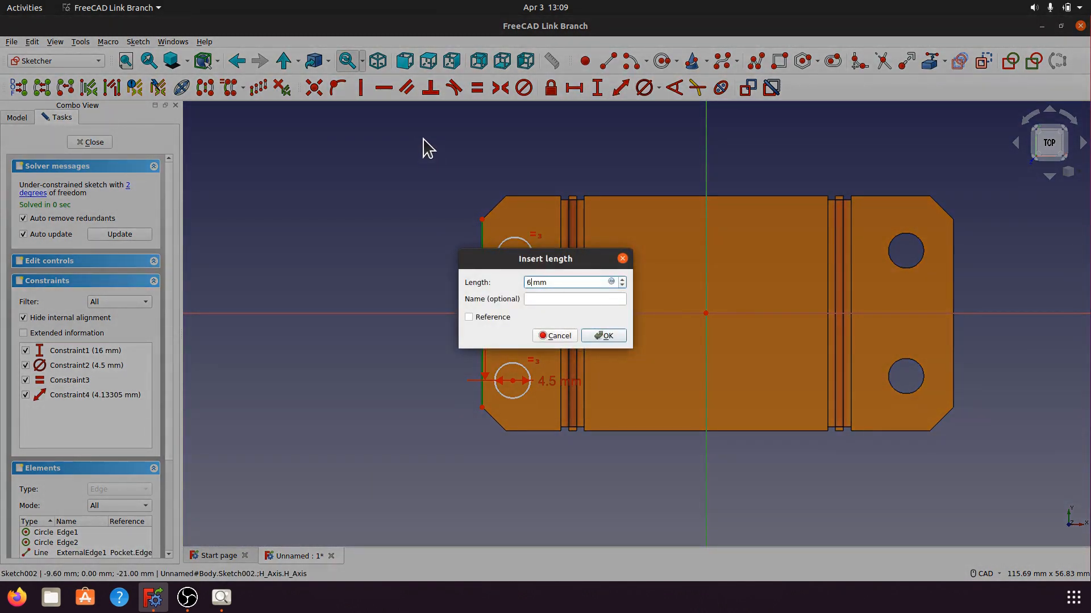
pyautogui.click(620, 335)
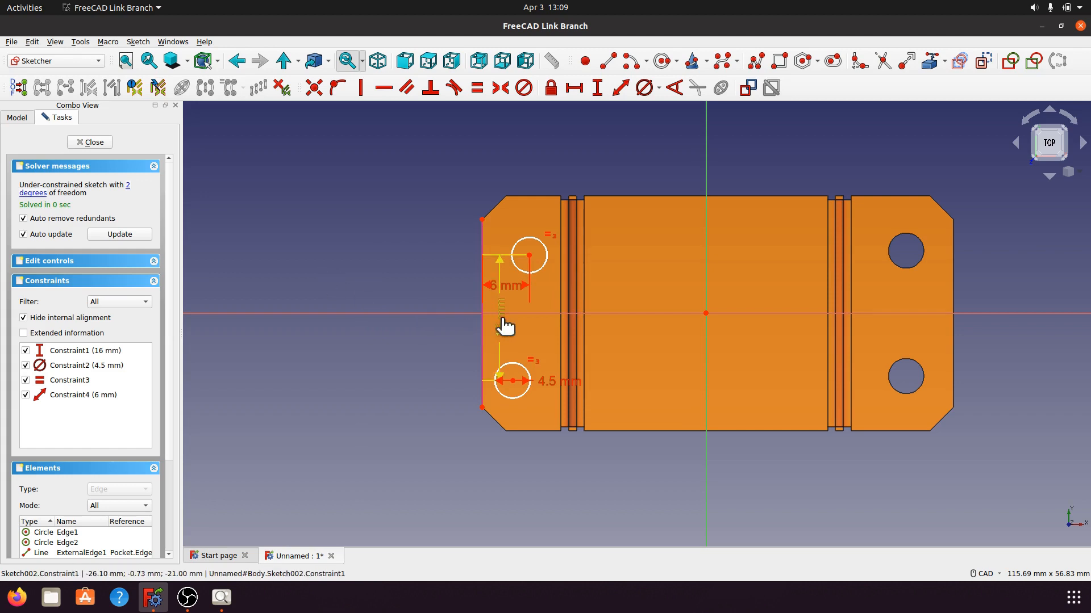
# Step: Move the 16 mm and 6 mm dimension labels off the flange and constrain the lower circle's centre 6 mm from the outer edge
pyautogui.moveTo(503, 325); pyautogui.dragTo(438, 326)
pyautogui.moveTo(514, 291); pyautogui.dragTo(421, 170)
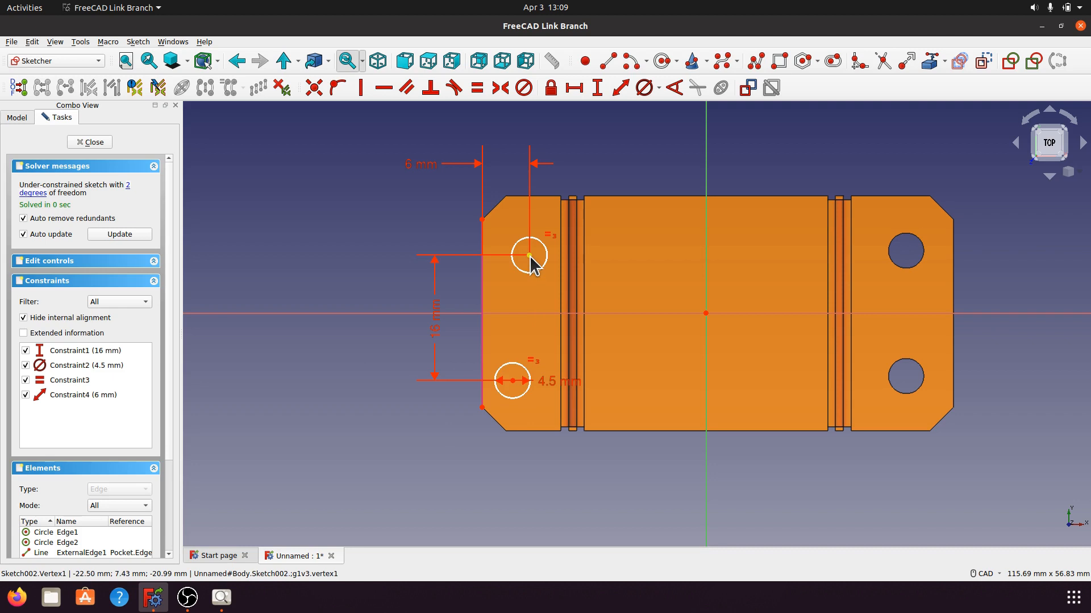
pyautogui.click(512, 380)
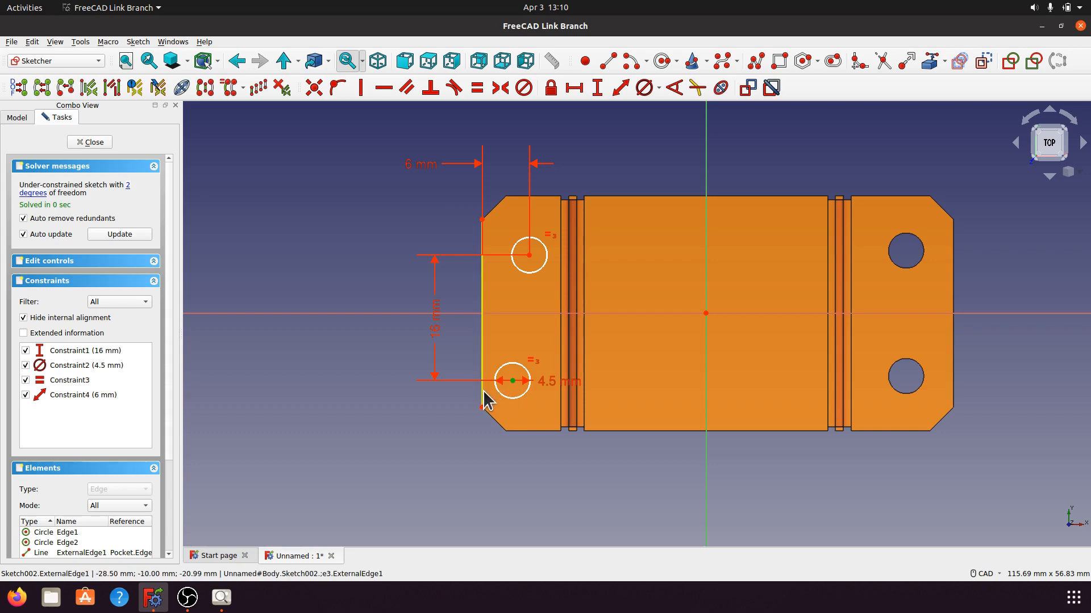
pyautogui.click(483, 392)
pyautogui.click(620, 88)
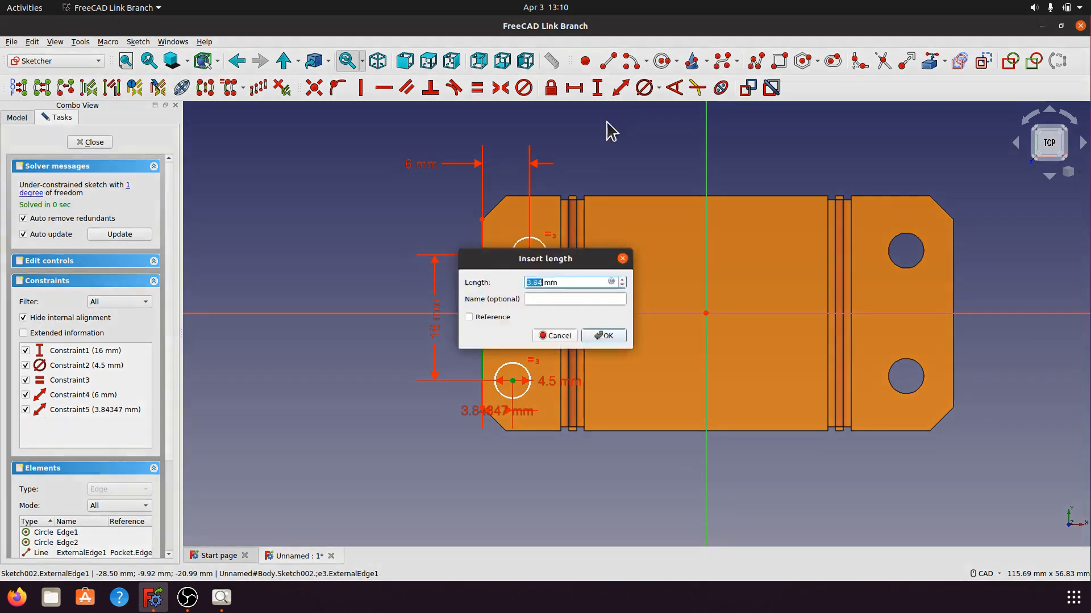
pyautogui.write('6')
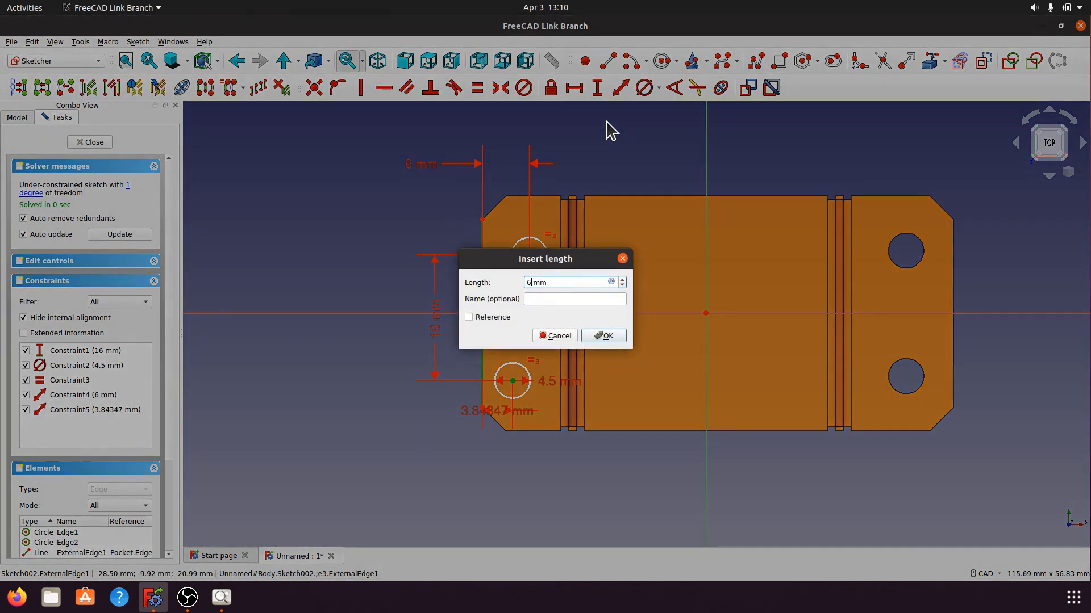
pyautogui.click(606, 335)
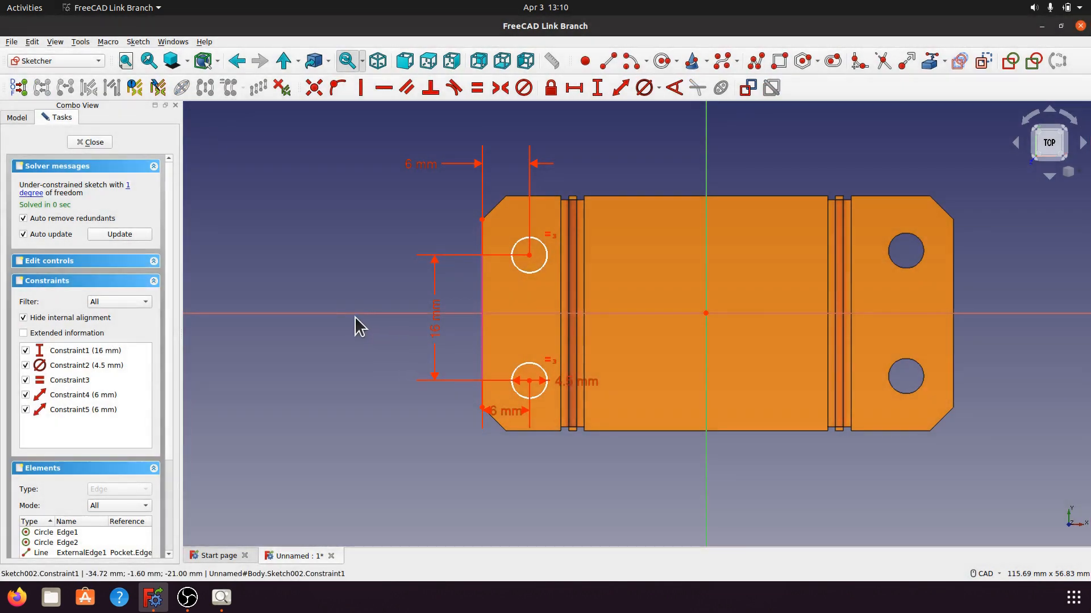
# Step: Constrain the lower circle's centre to a vertical distance of 8 mm from the horizontal axis and close the sketch
pyautogui.click(31, 193)
pyautogui.click(514, 468)
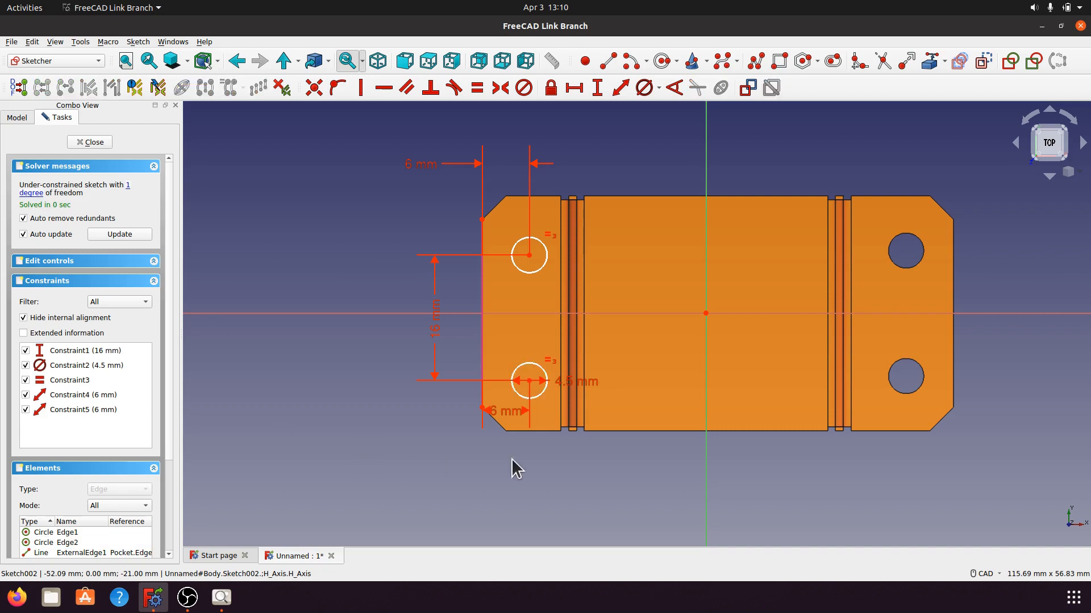
pyautogui.click(530, 381)
pyautogui.click(533, 314)
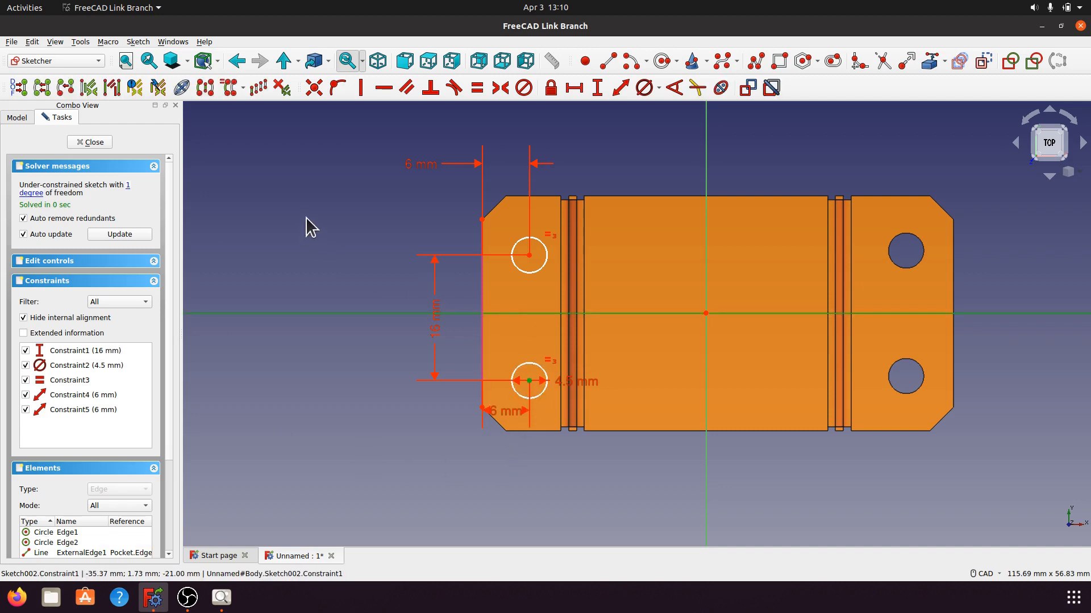
pyautogui.click(597, 88)
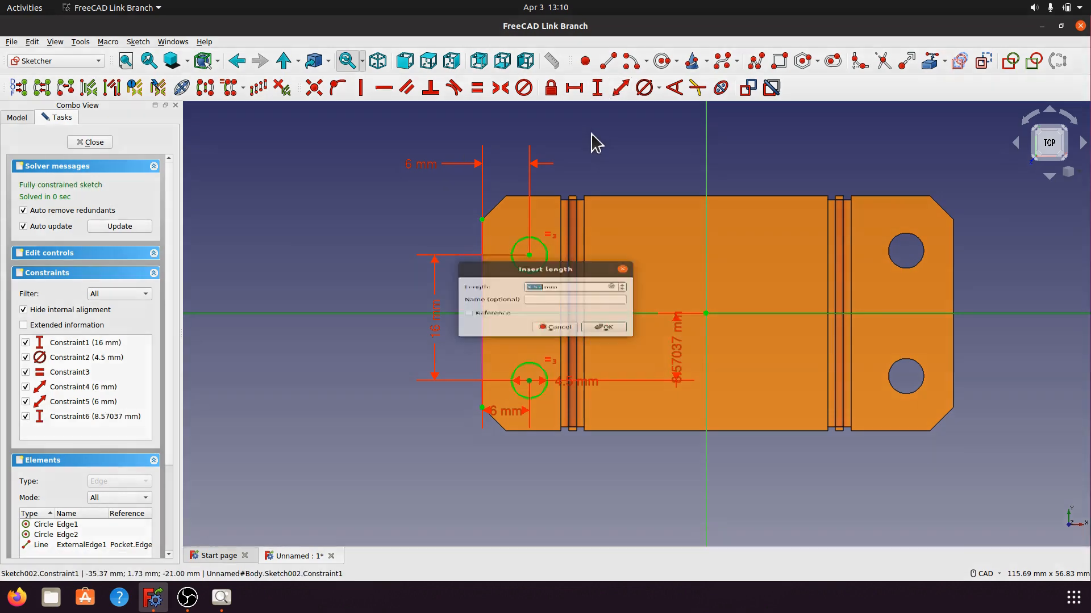
pyautogui.write('8')
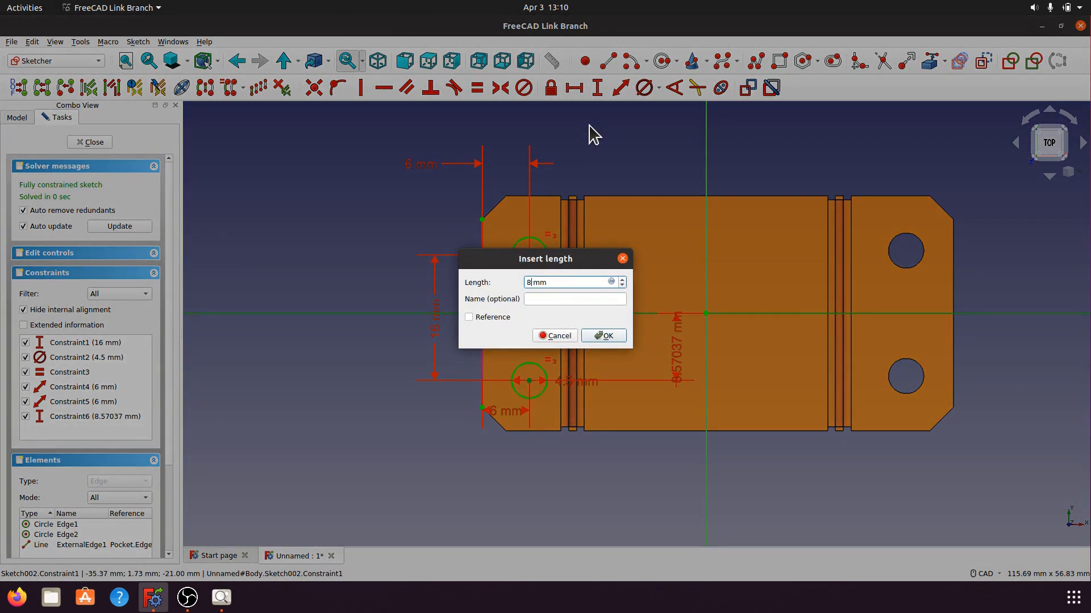
pyautogui.click(607, 336)
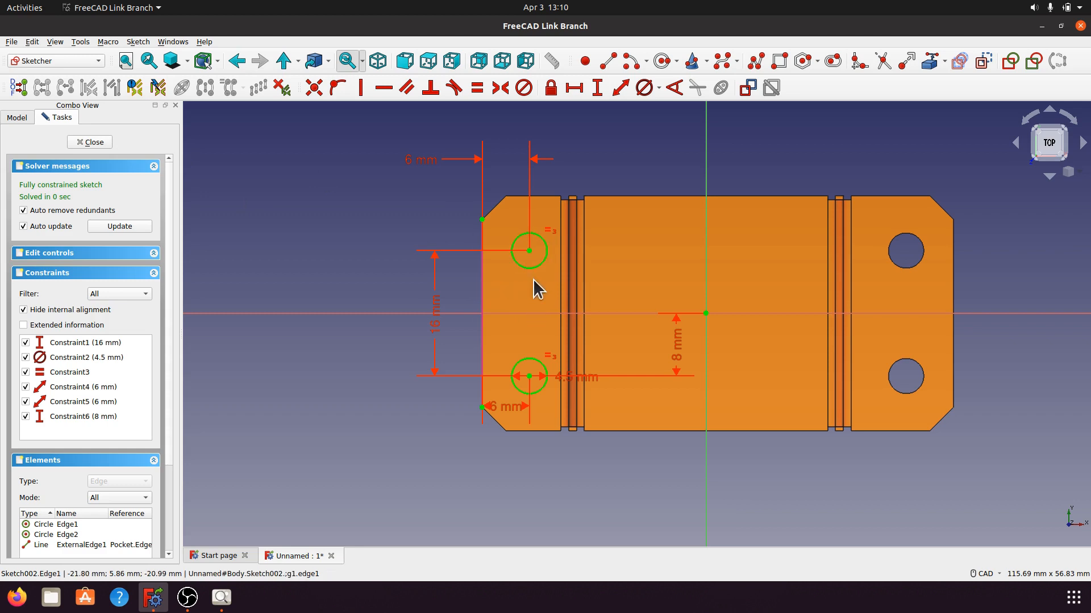
pyautogui.click(104, 144)
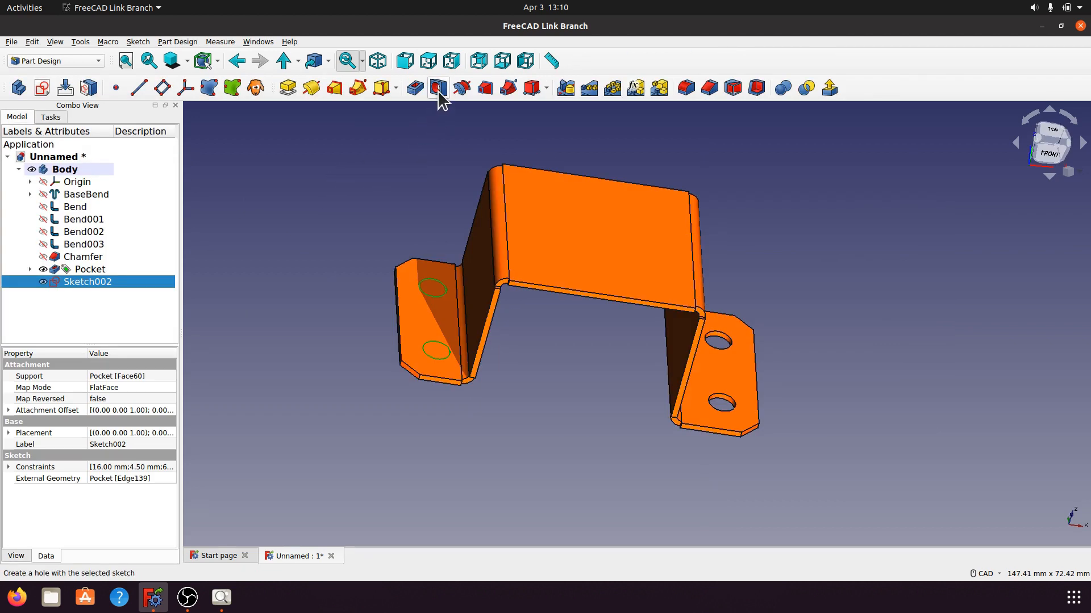
# Step: Cut the two circles through the negative X flange with a Pocket of type To first
pyautogui.click(415, 88)
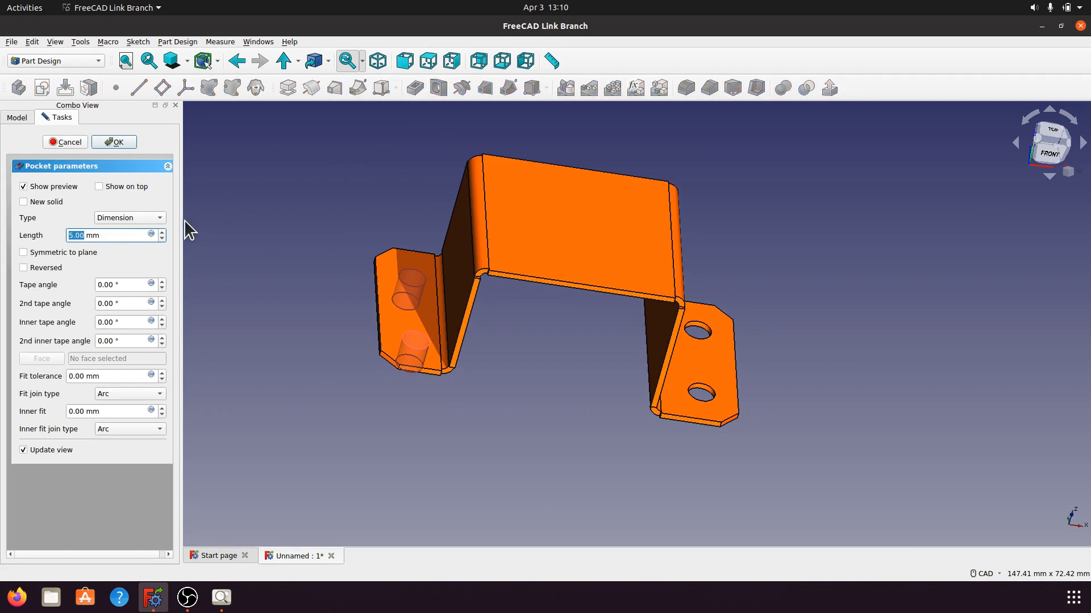
pyautogui.click(160, 217)
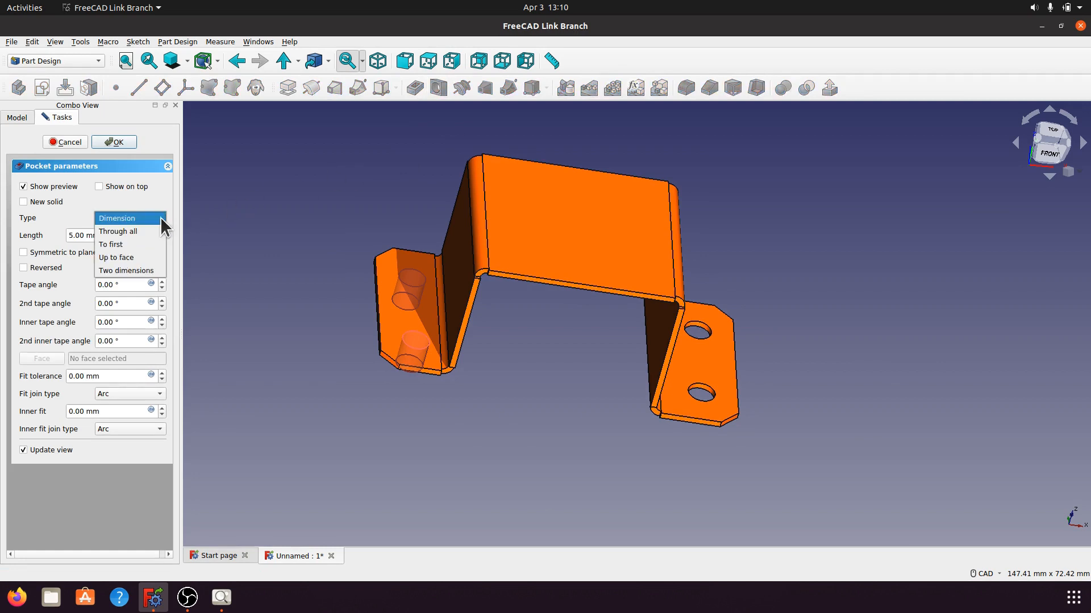
pyautogui.click(134, 248)
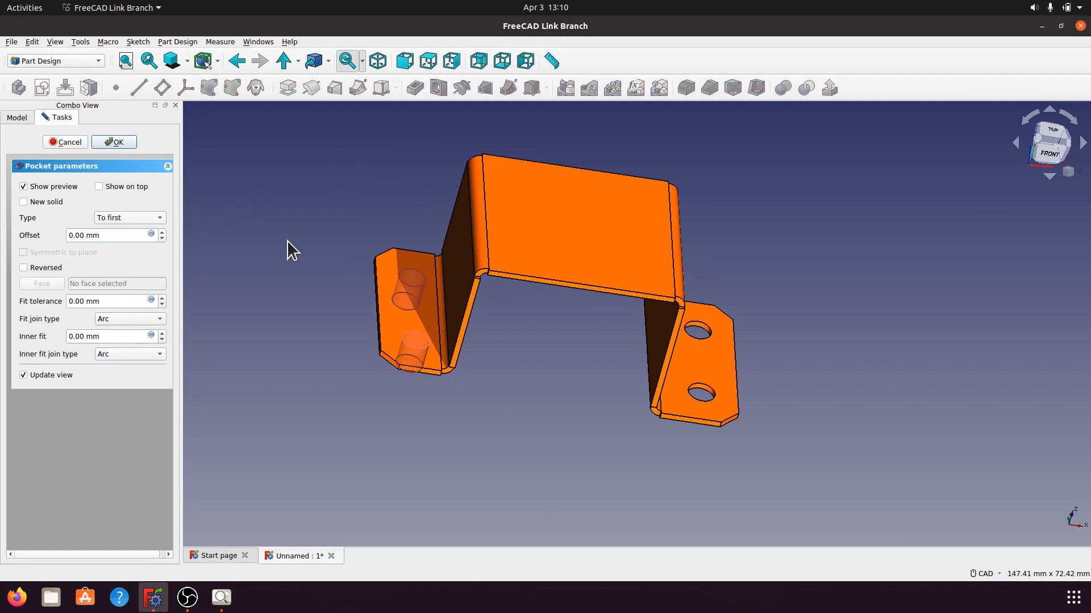
pyautogui.click(115, 142)
# Step: Set the length of Bend003, the bend forming the negative X flange, to 13 mm
pyautogui.moveTo(647, 392); pyautogui.dragTo(669, 428, button='middle')
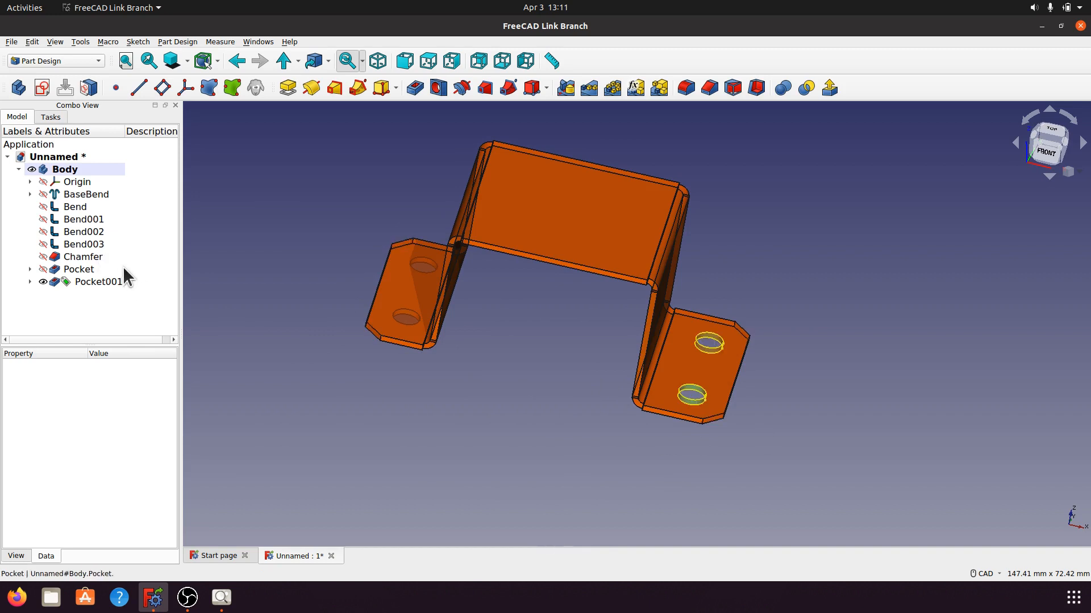
pyautogui.click(94, 244)
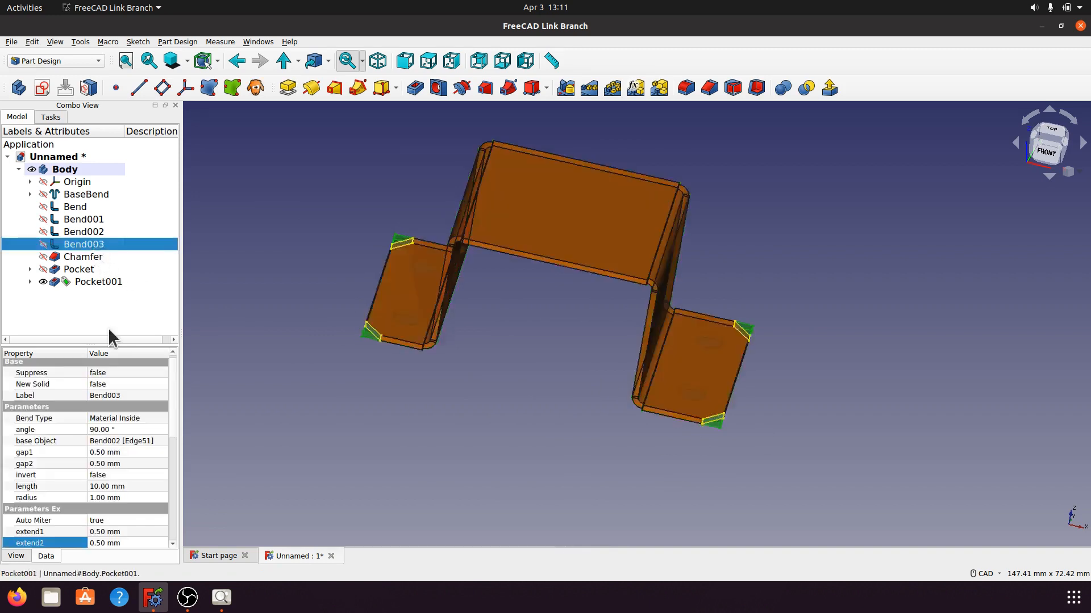
pyautogui.click(97, 486)
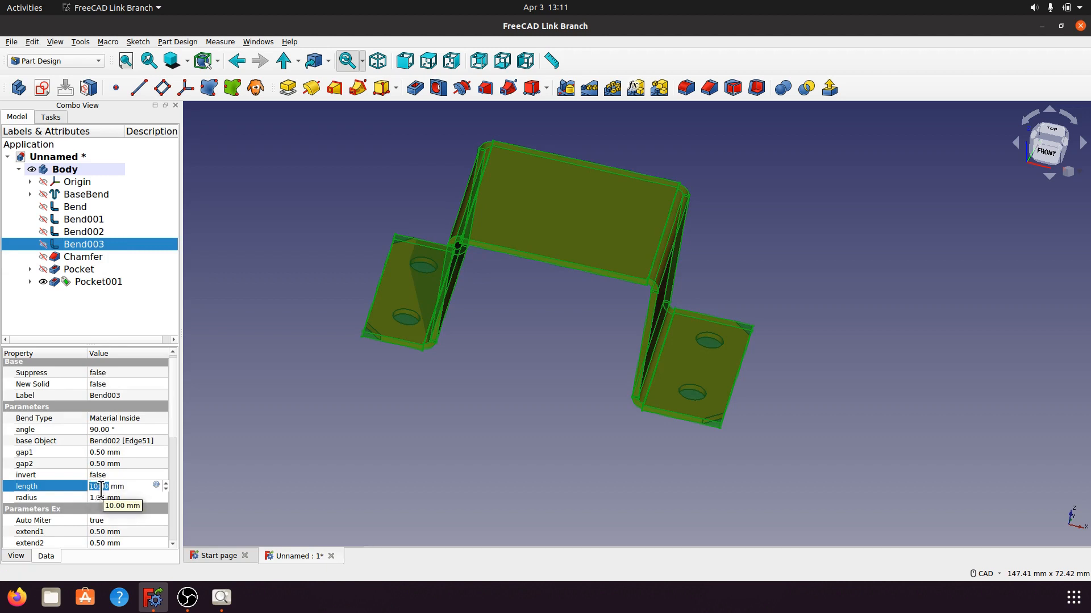
pyautogui.moveTo(99, 489); pyautogui.dragTo(91, 488)
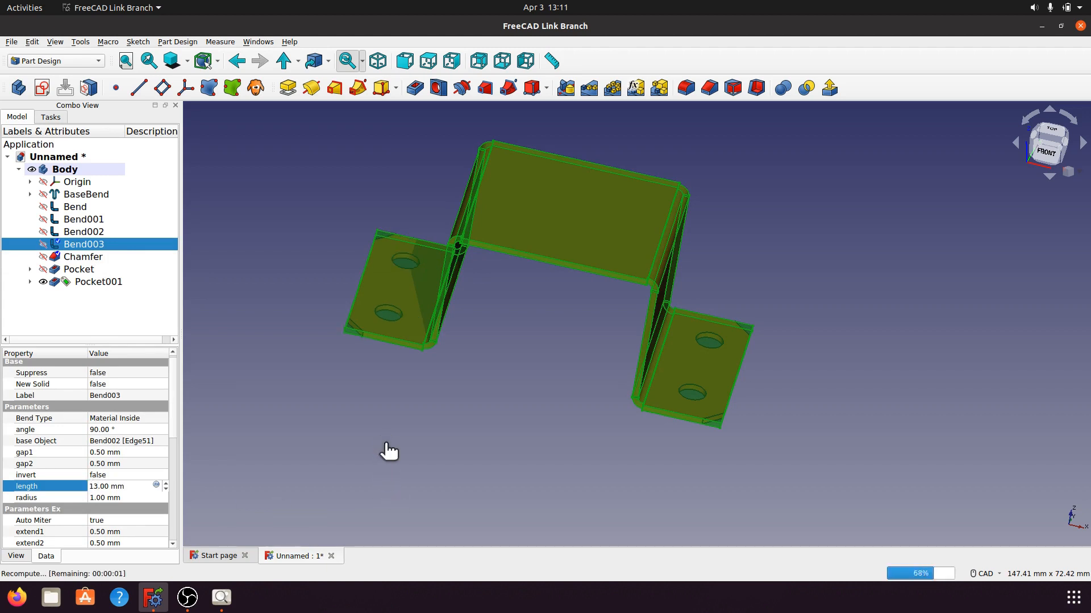
pyautogui.click(412, 448)
# Step: Inspect the bracket, ending in isometric view, and check the Practice 09a drawing for the remaining holes
pyautogui.moveTo(534, 442); pyautogui.dragTo(569, 437, button='middle')
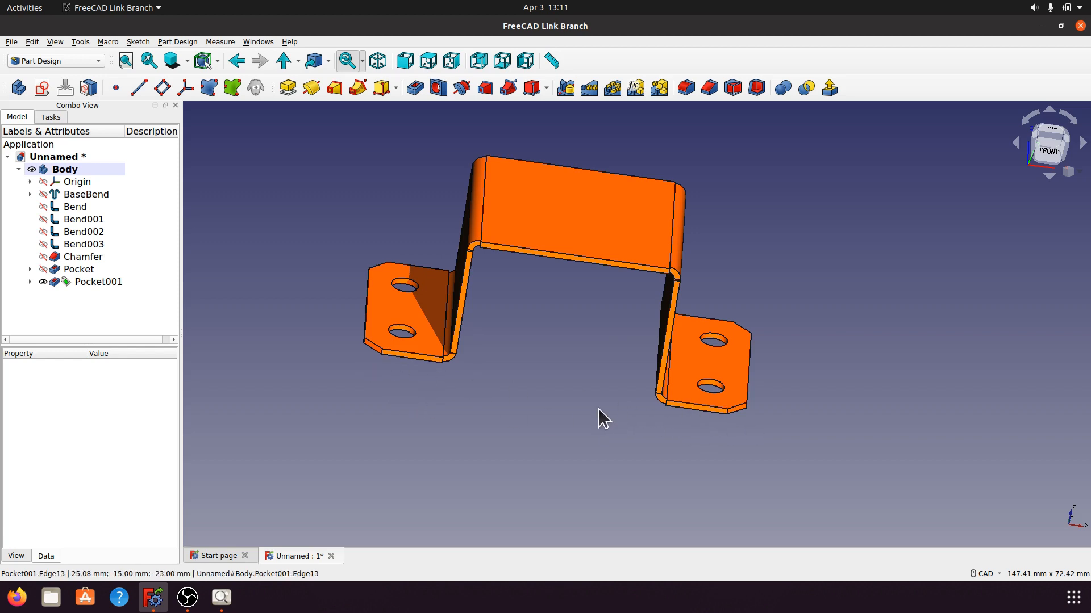
pyautogui.moveTo(592, 402); pyautogui.dragTo(487, 375, button='middle')
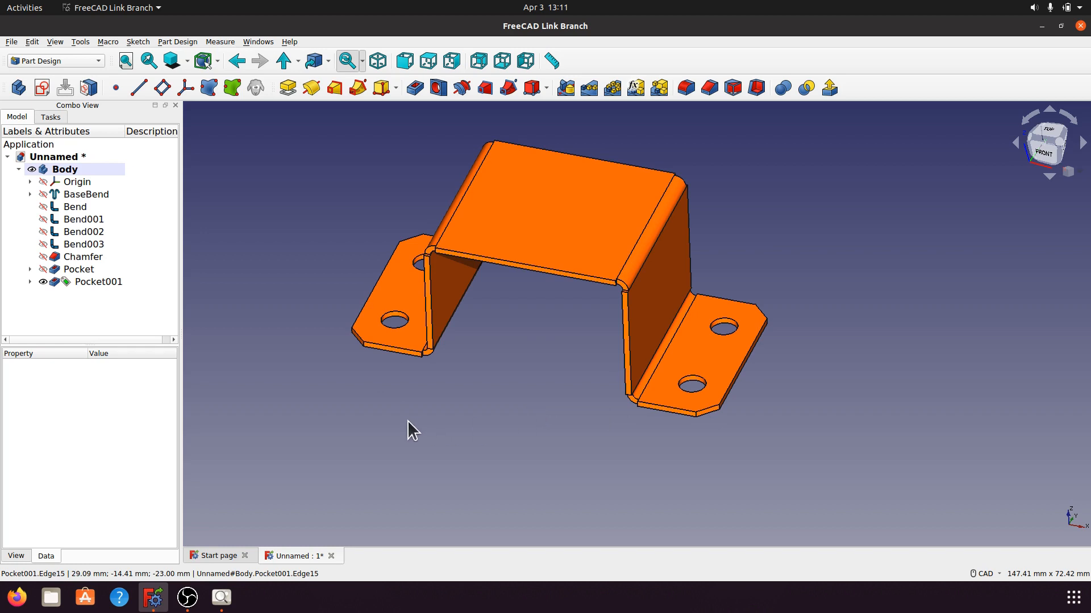
pyautogui.click(377, 61)
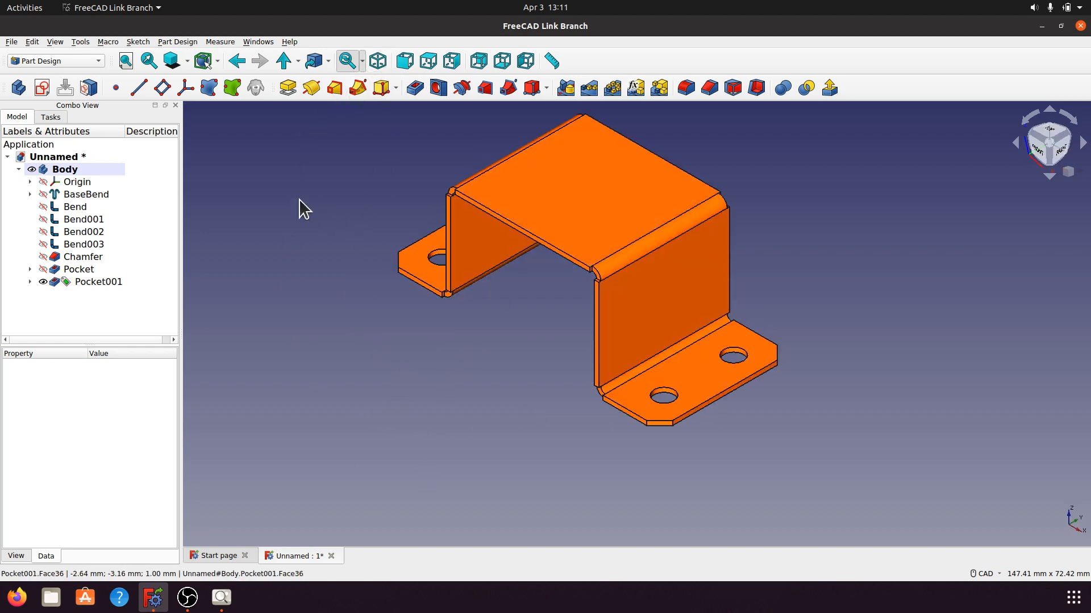
pyautogui.click(221, 597)
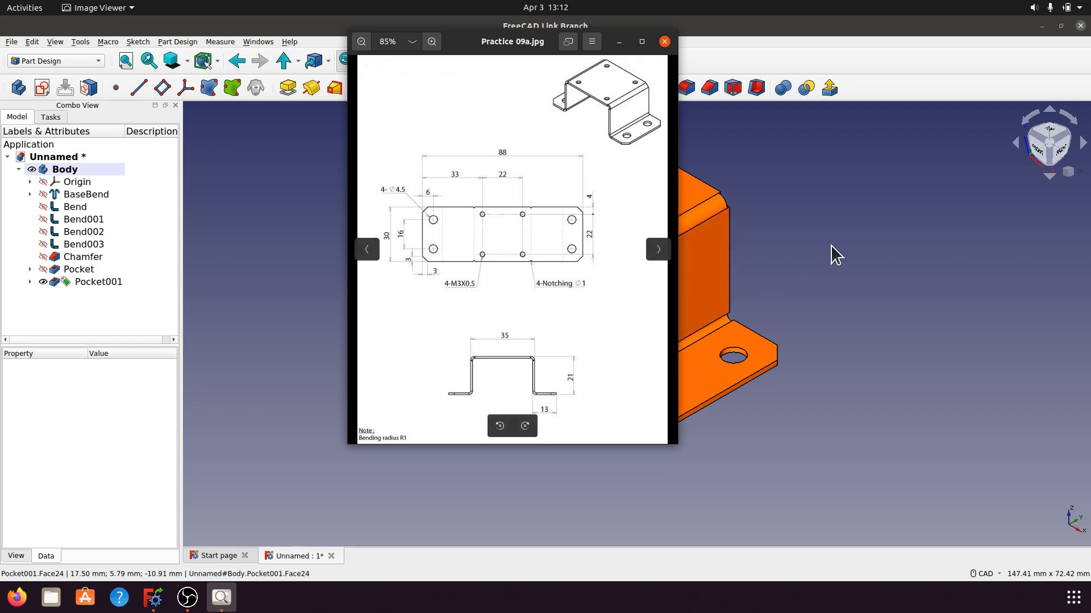
pyautogui.click(619, 41)
# Step: Create a new sketch on the bracket's raised top face and draw a small circle in its positive X, positive Y quadrant
pyautogui.moveTo(840, 193); pyautogui.dragTo(818, 222, button='middle')
pyautogui.scroll(2, 818, 219)
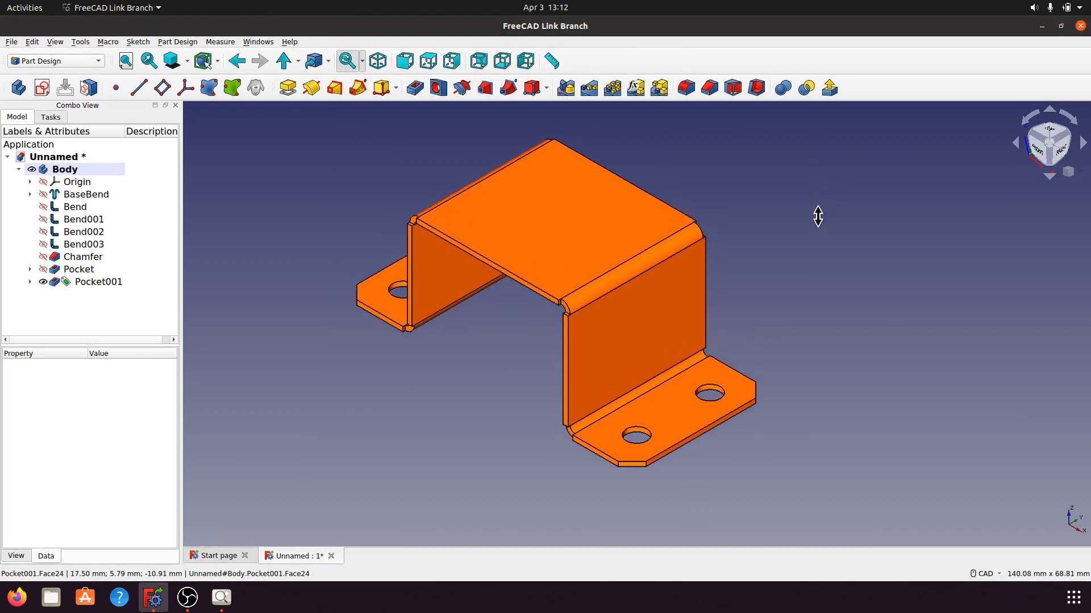
pyautogui.click(542, 220)
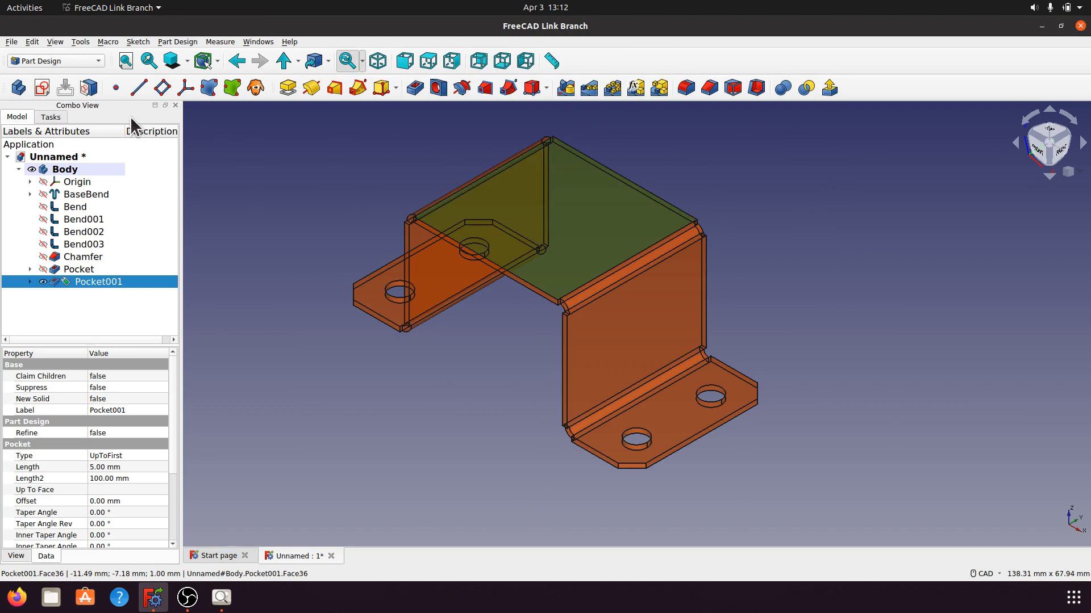
pyautogui.click(42, 87)
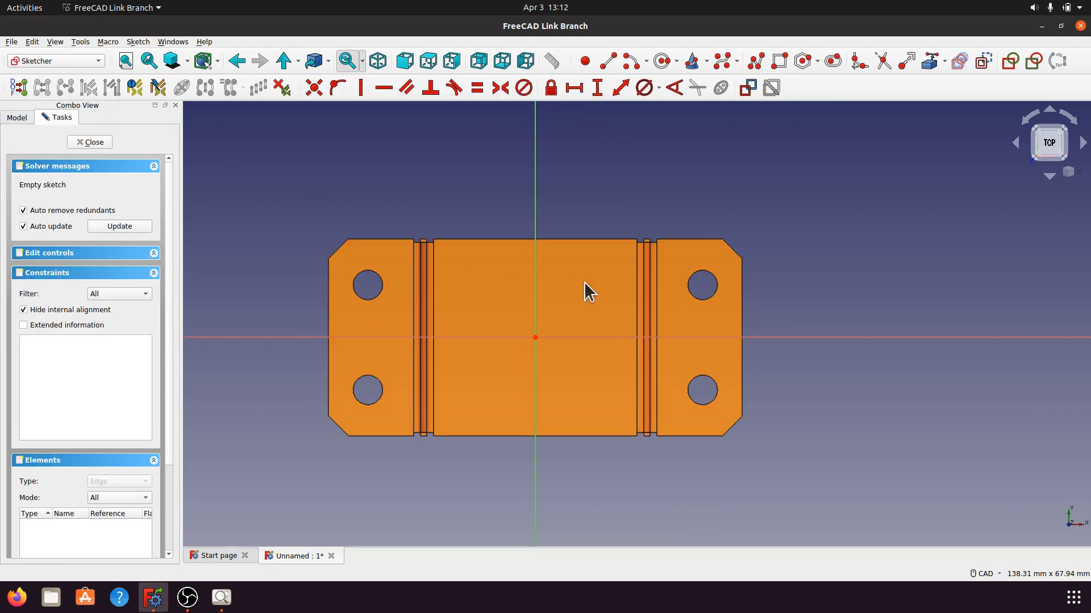
pyautogui.click(661, 61)
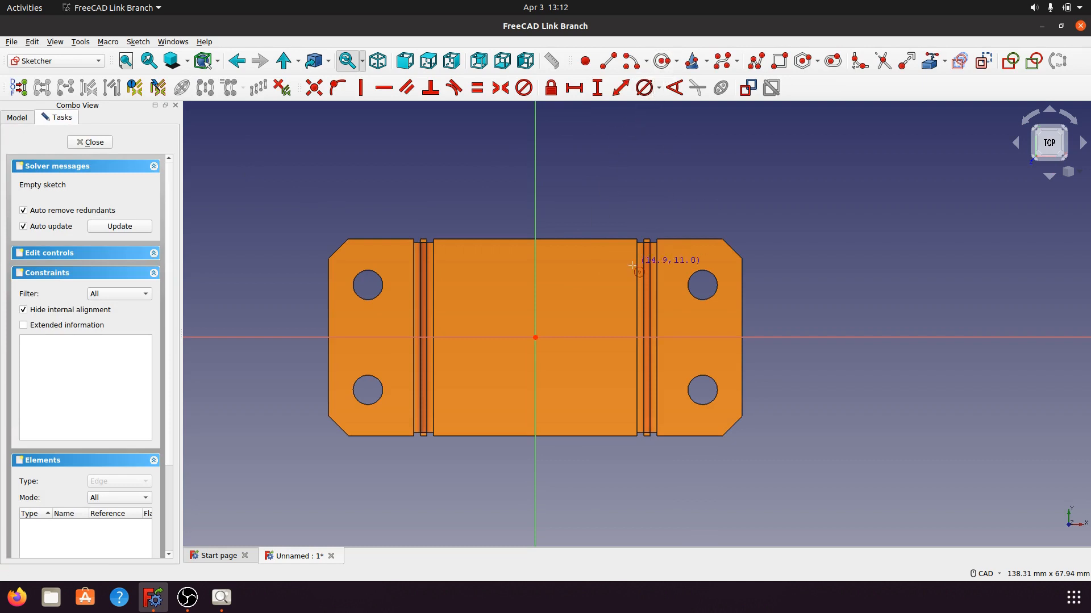
pyautogui.click(598, 271)
pyautogui.click(601, 268)
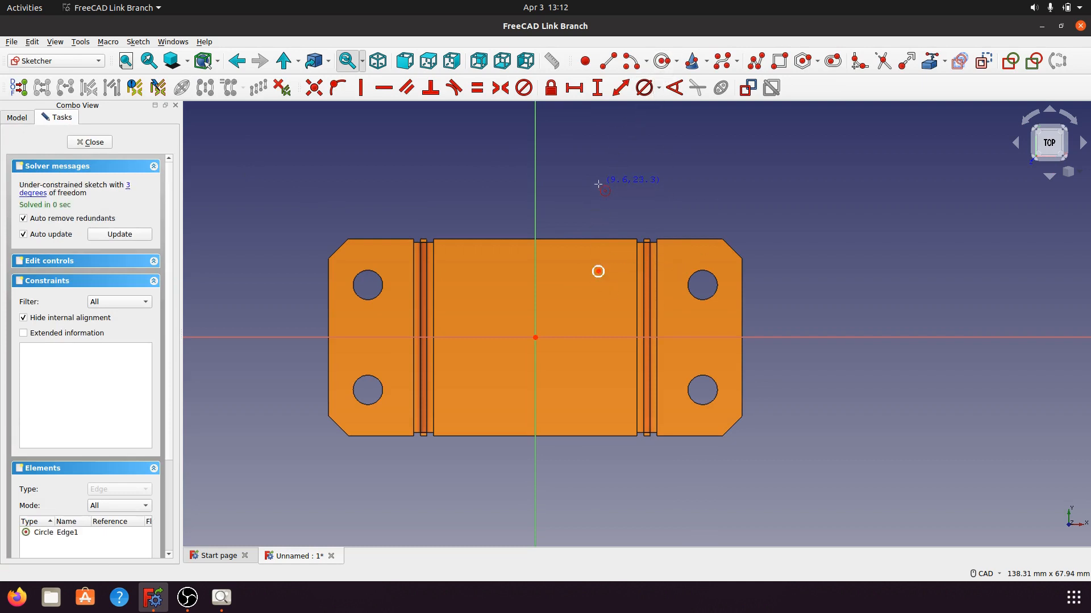
# Step: Constrain the small circle's centre to a horizontal distance of 11 mm from the vertical axis, placing the dimension above the bracket
pyautogui.click(598, 272)
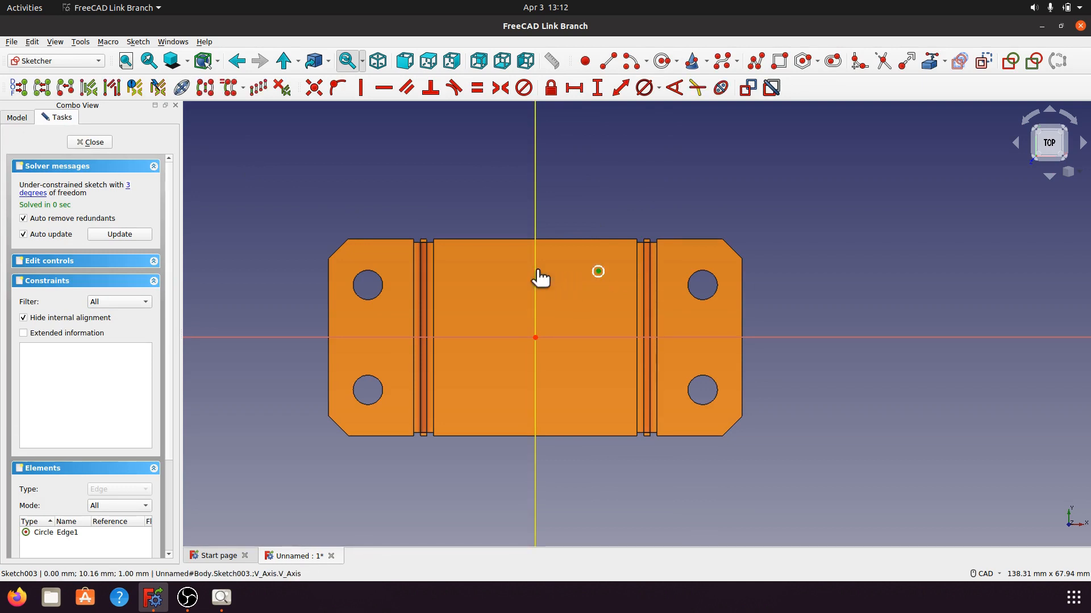
pyautogui.click(536, 272)
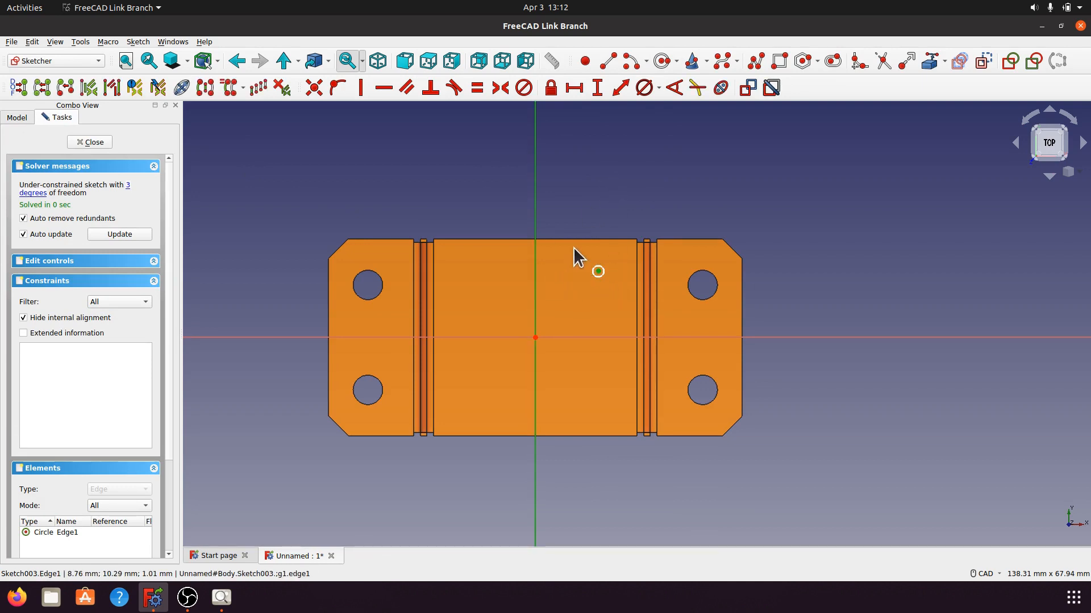
pyautogui.click(575, 87)
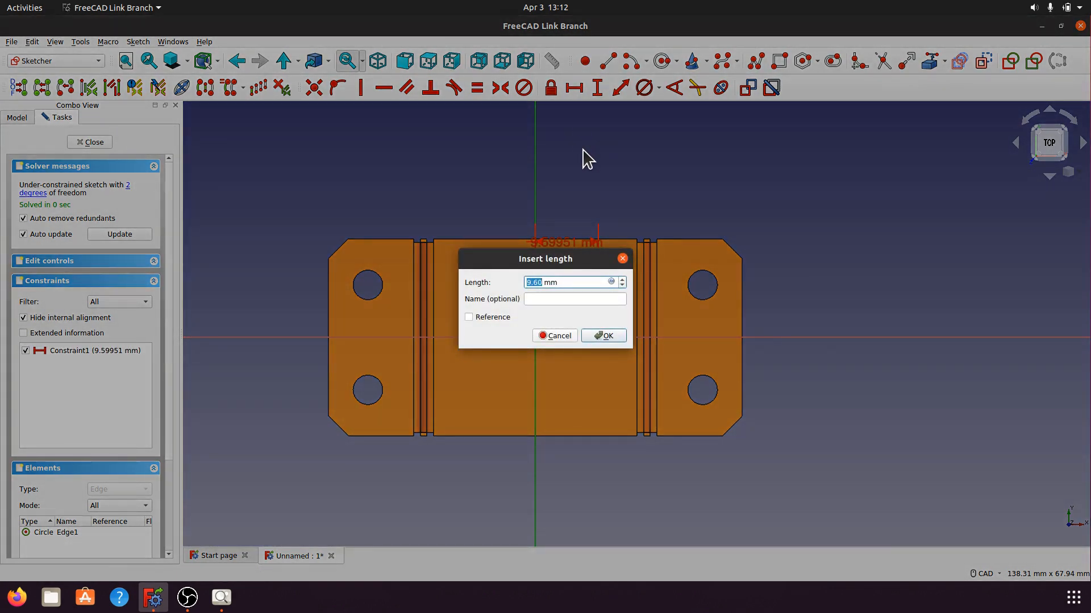
pyautogui.write('11')
pyautogui.click(604, 336)
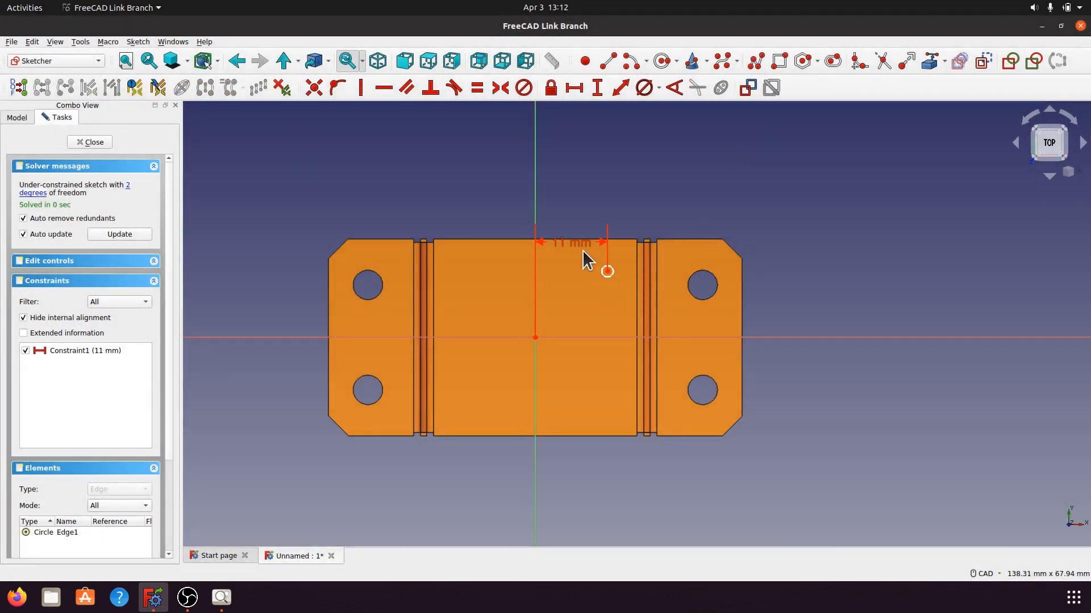
pyautogui.moveTo(583, 223); pyautogui.dragTo(582, 201)
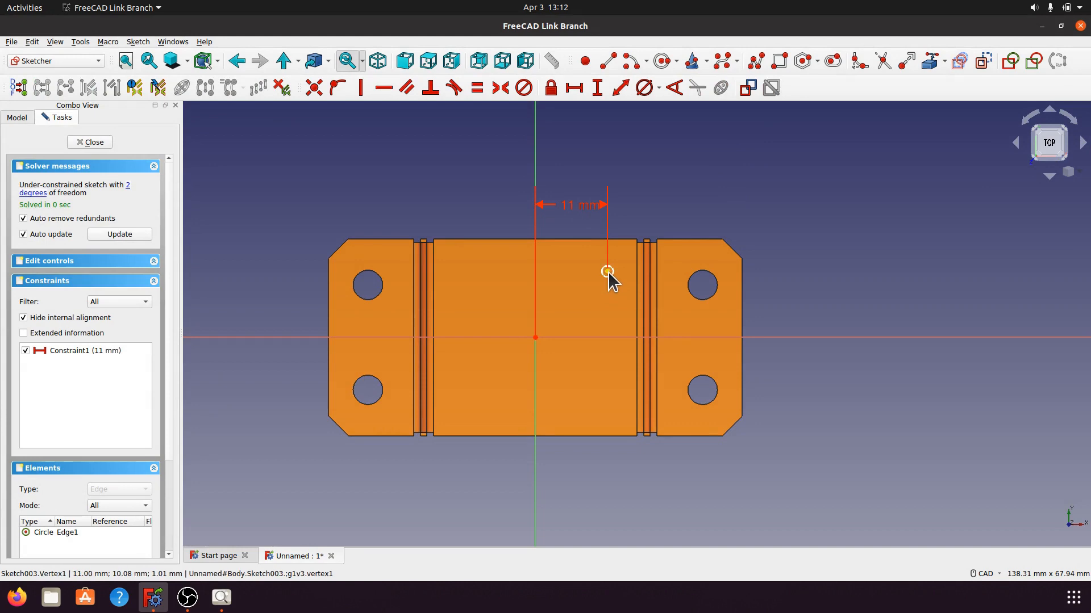
# Step: Constrain the small circle's centre to a vertical distance of 11 mm from the horizontal axis and adjust the dimension's placement
pyautogui.click(607, 272)
pyautogui.click(611, 337)
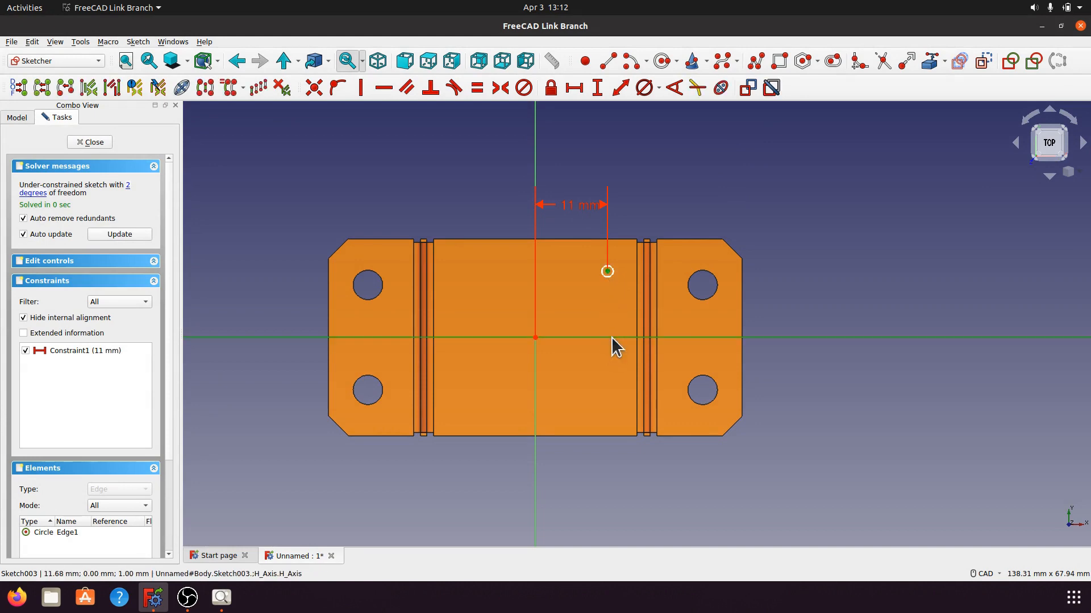
pyautogui.click(598, 89)
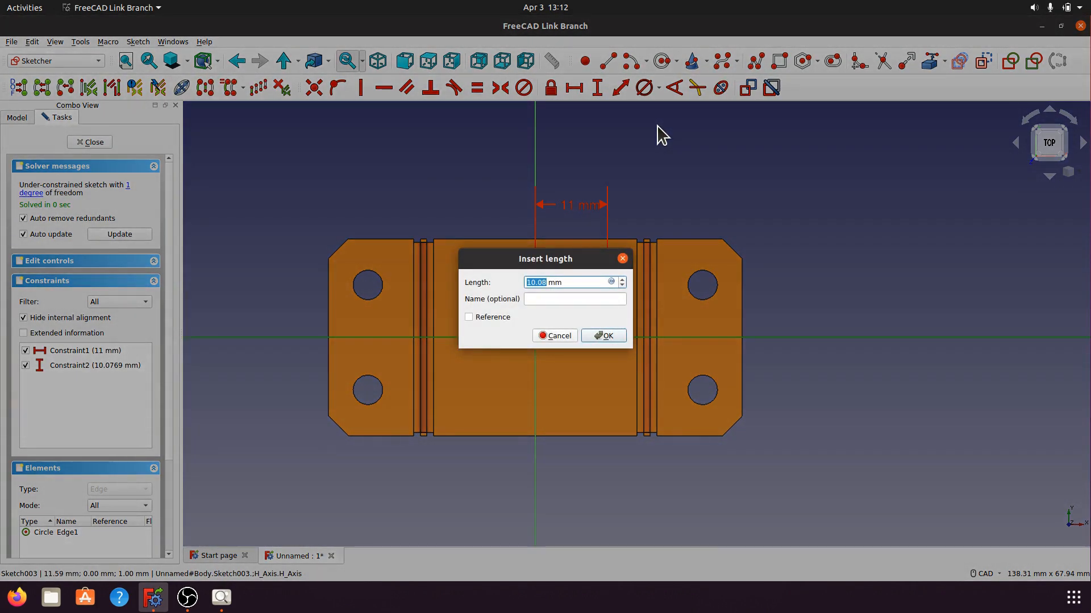
pyautogui.write('11')
pyautogui.click(606, 336)
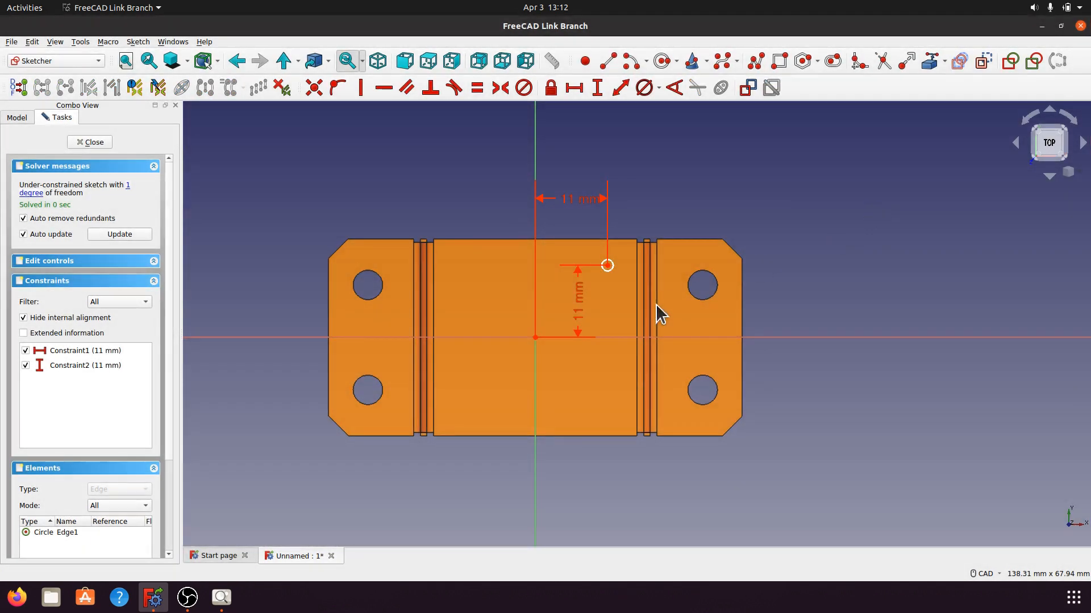
pyautogui.moveTo(578, 311); pyautogui.dragTo(573, 312)
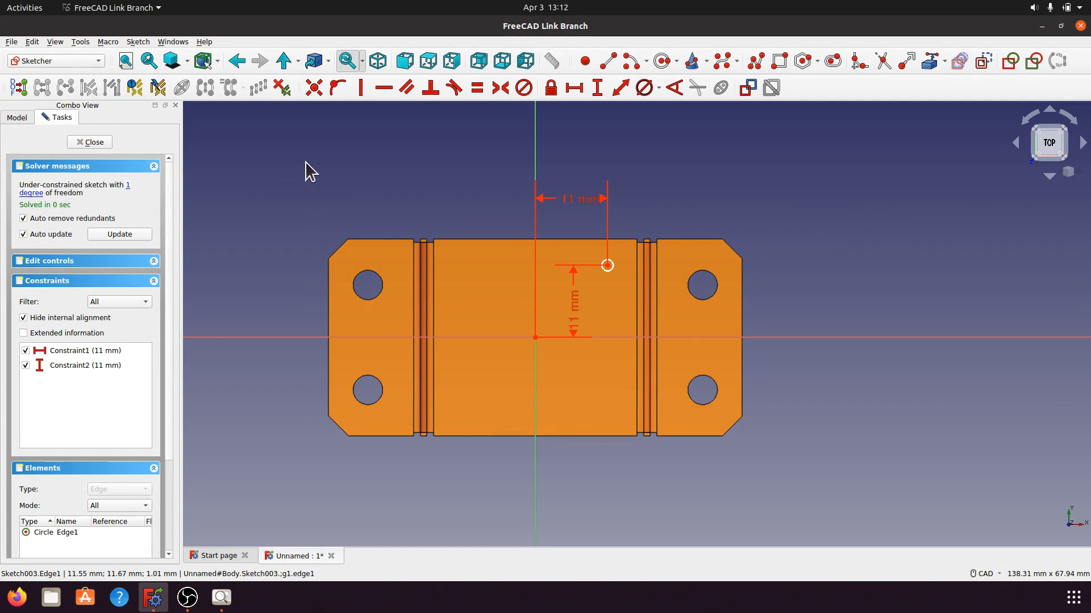
# Step: Close the sketch and start a threaded Hole from it with the ISO metric regular profile and size M3
pyautogui.click(103, 144)
pyautogui.click(455, 410)
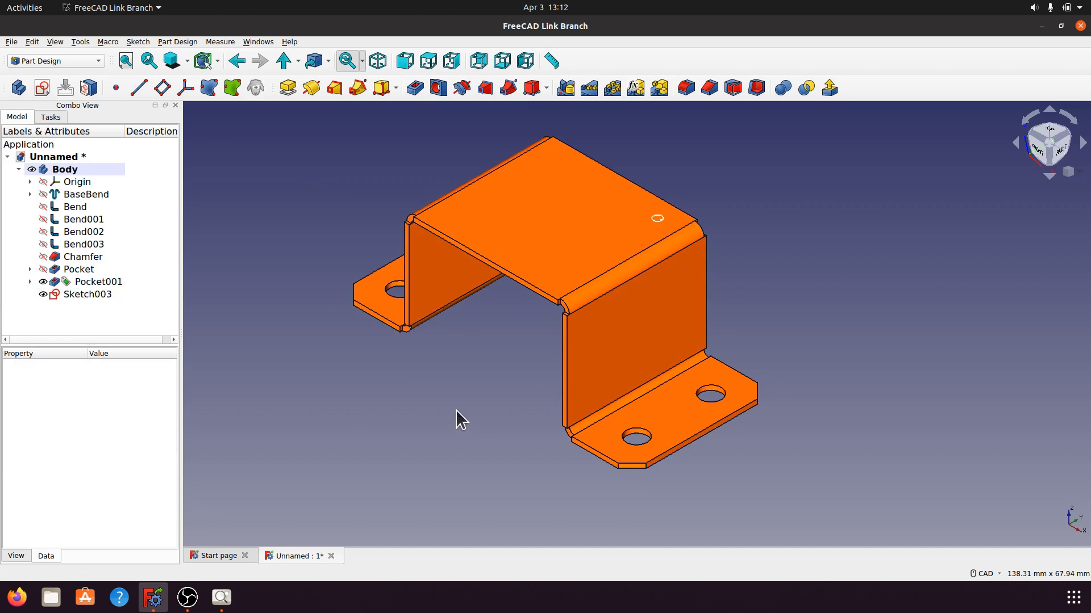
pyautogui.click(439, 88)
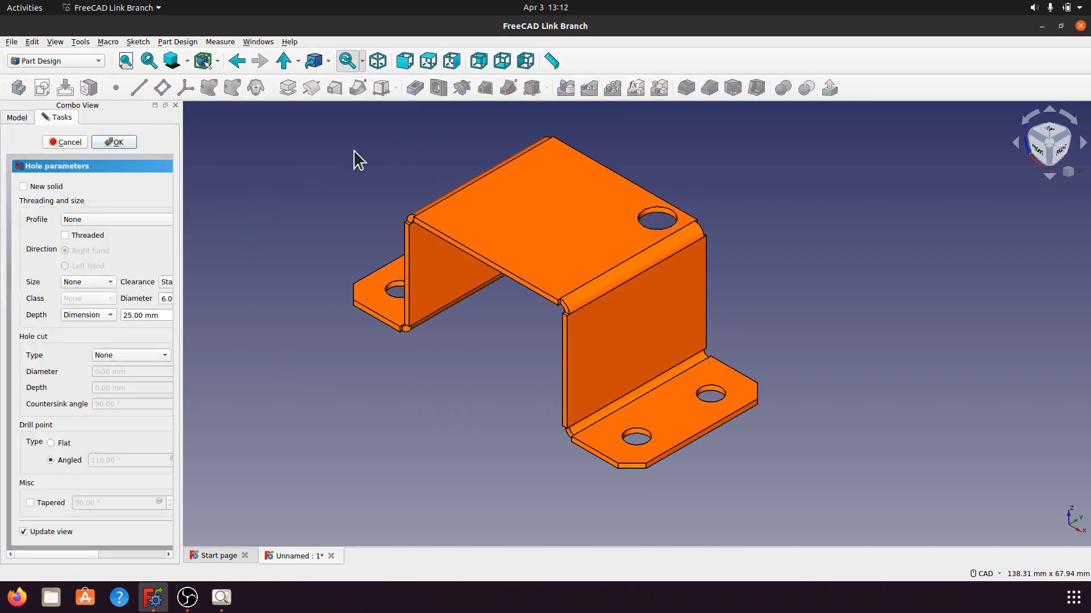
pyautogui.moveTo(182, 242); pyautogui.dragTo(288, 232)
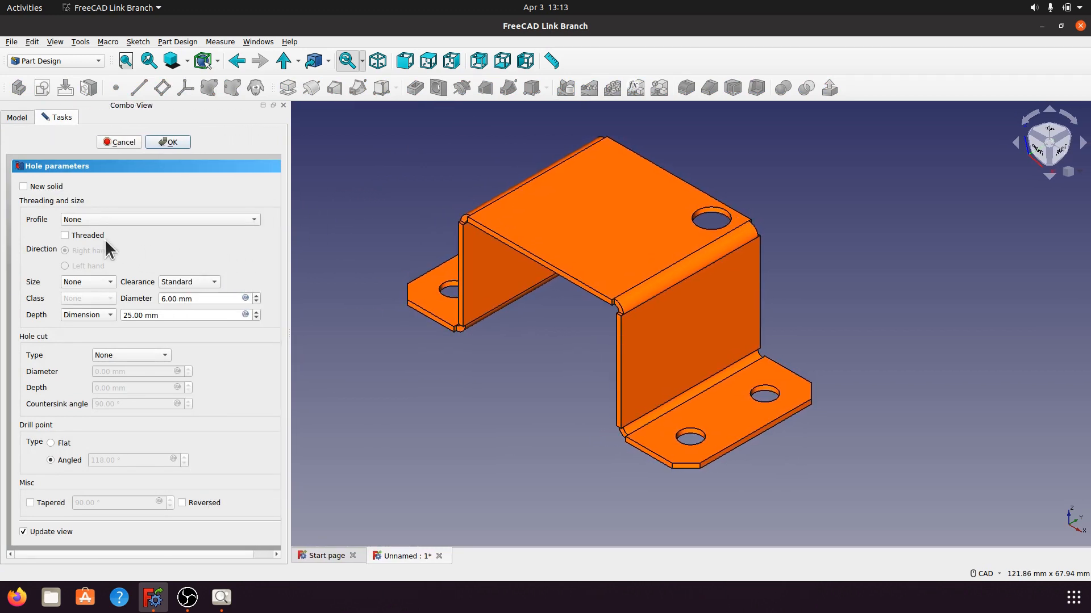
pyautogui.click(65, 235)
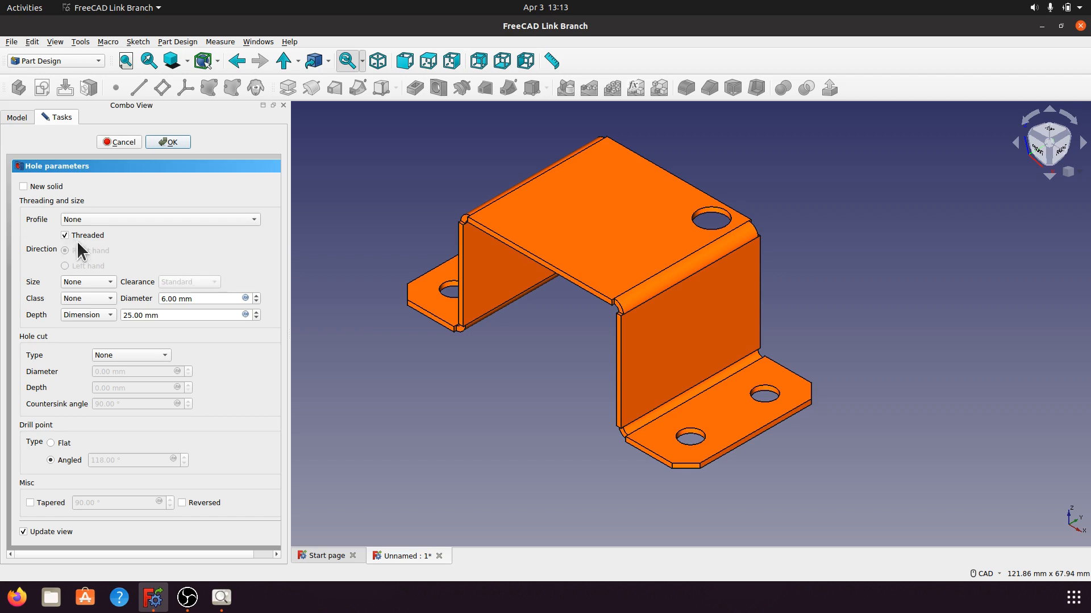
pyautogui.click(254, 219)
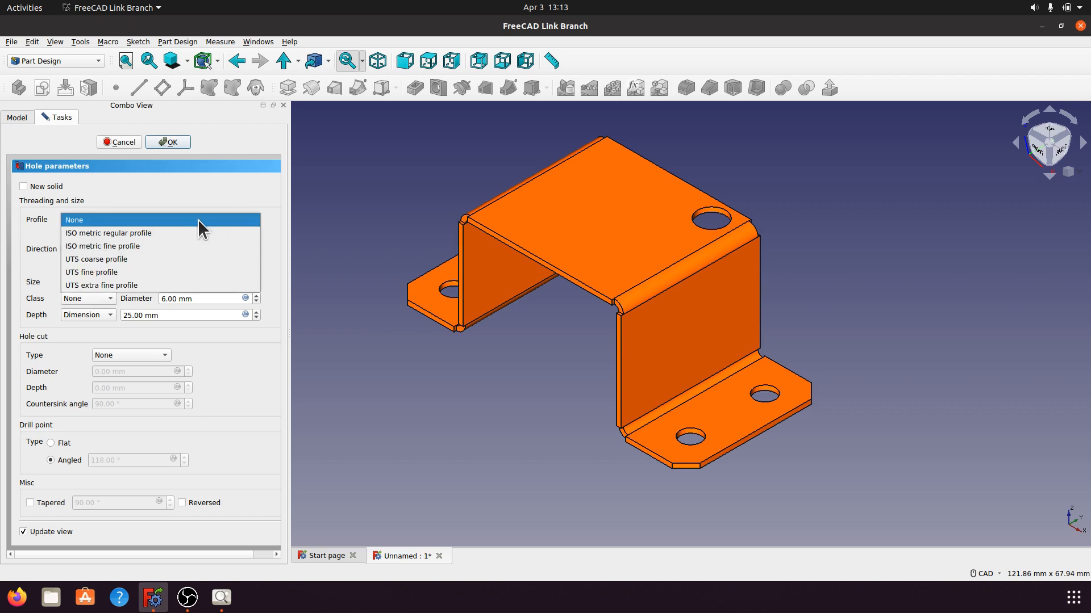
pyautogui.click(144, 233)
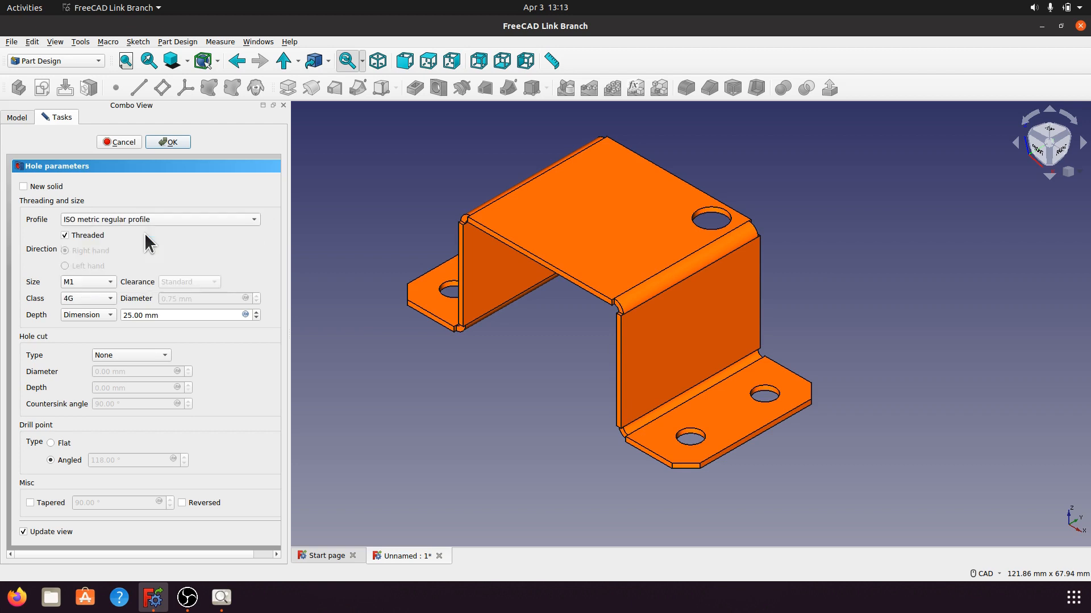
pyautogui.click(110, 281)
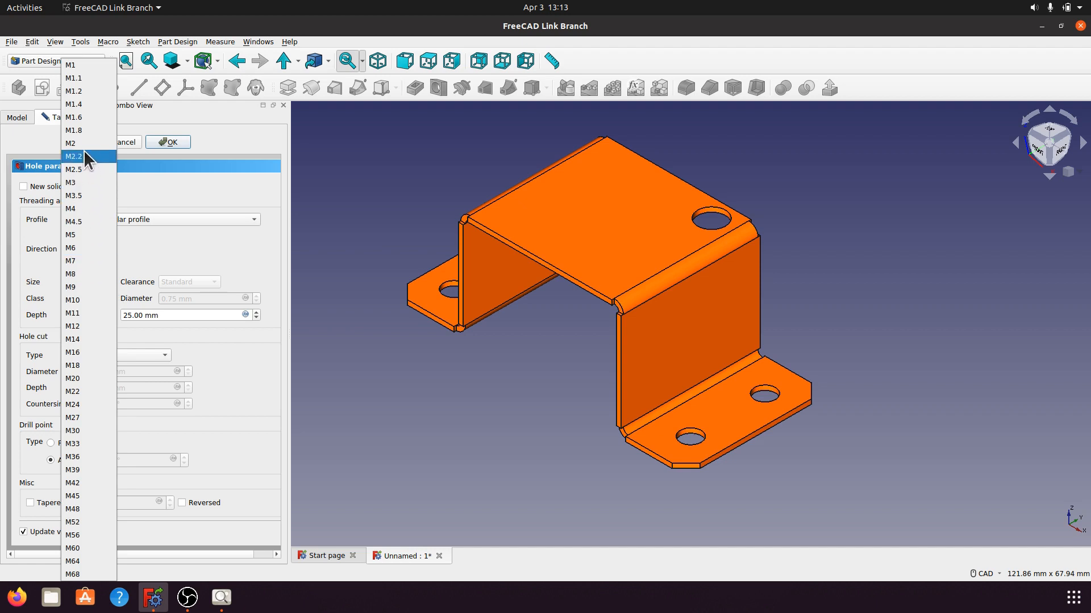
pyautogui.click(81, 185)
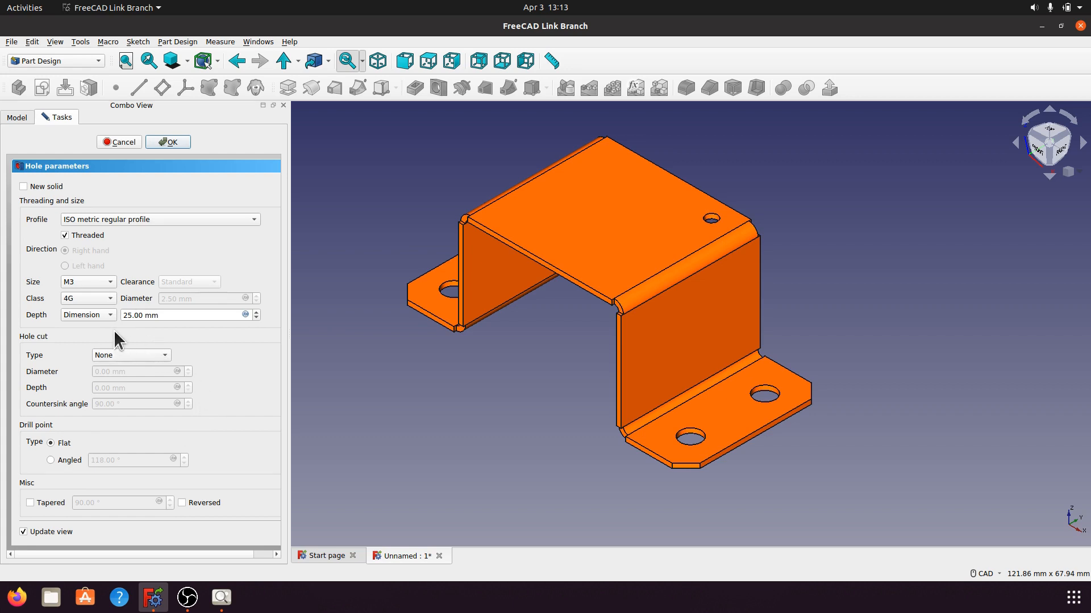
# Step: Try thread class 8H for the hole and return the class to 4G
pyautogui.click(112, 297)
pyautogui.click(84, 298)
pyautogui.click(108, 299)
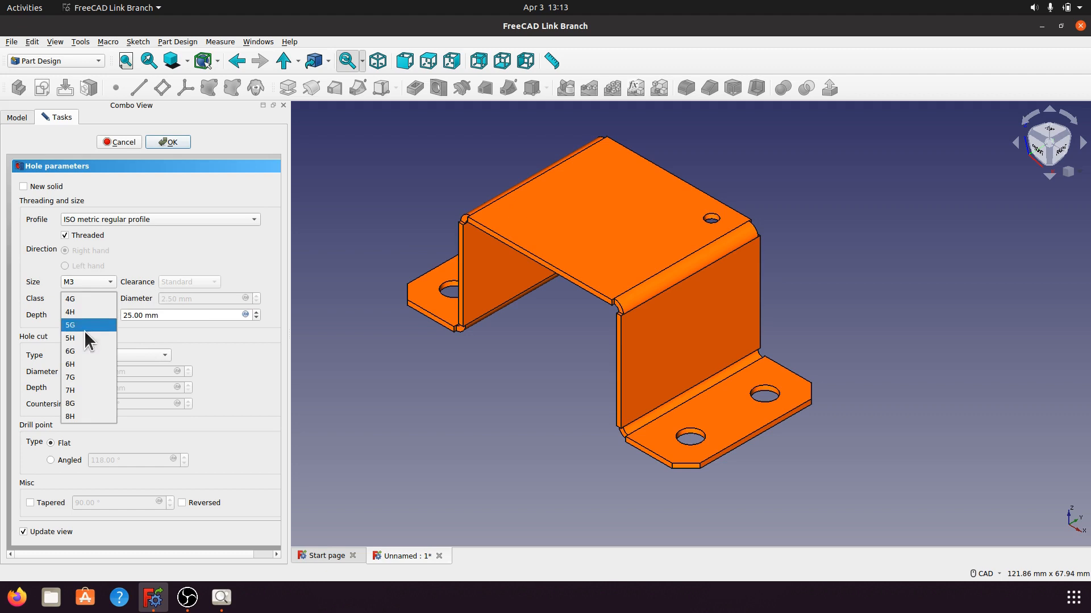
pyautogui.click(78, 416)
pyautogui.click(108, 299)
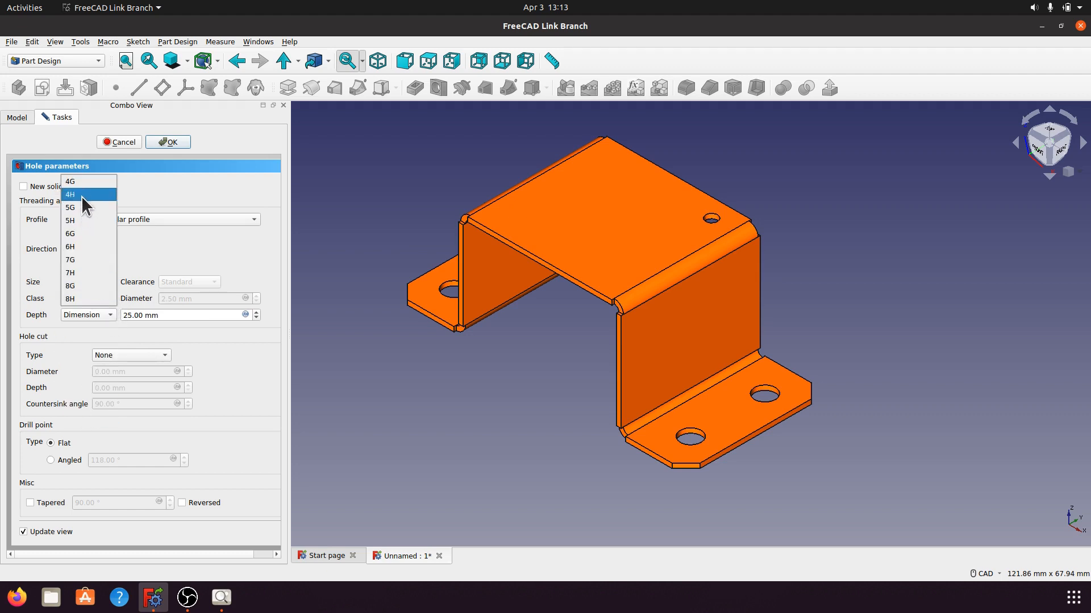
pyautogui.click(80, 180)
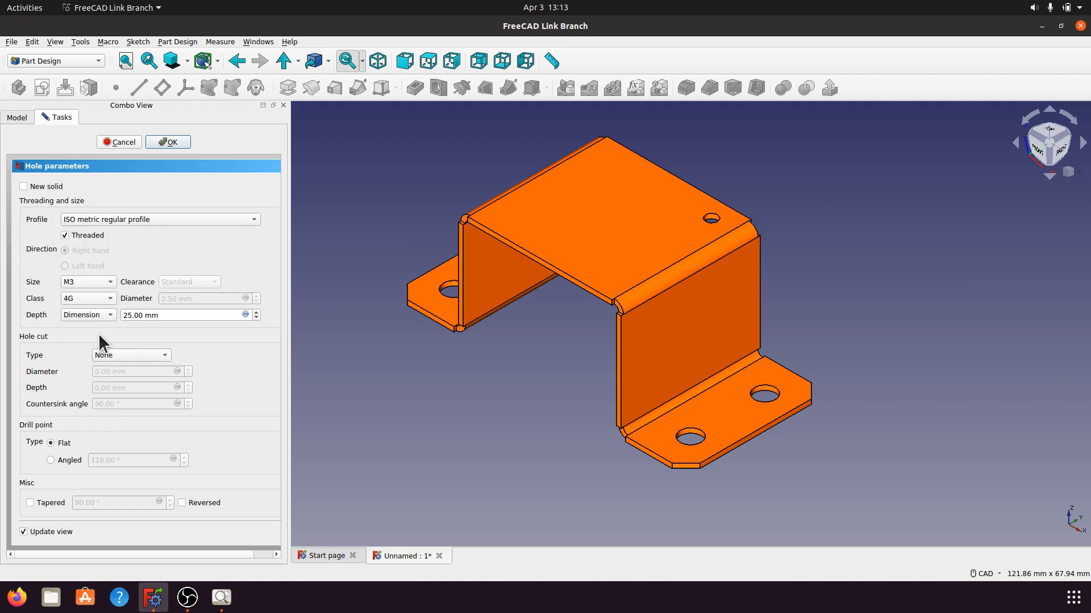
# Step: Try the DIN 7984 hole cut type on the threaded hole, keeping size M3
pyautogui.click(158, 356)
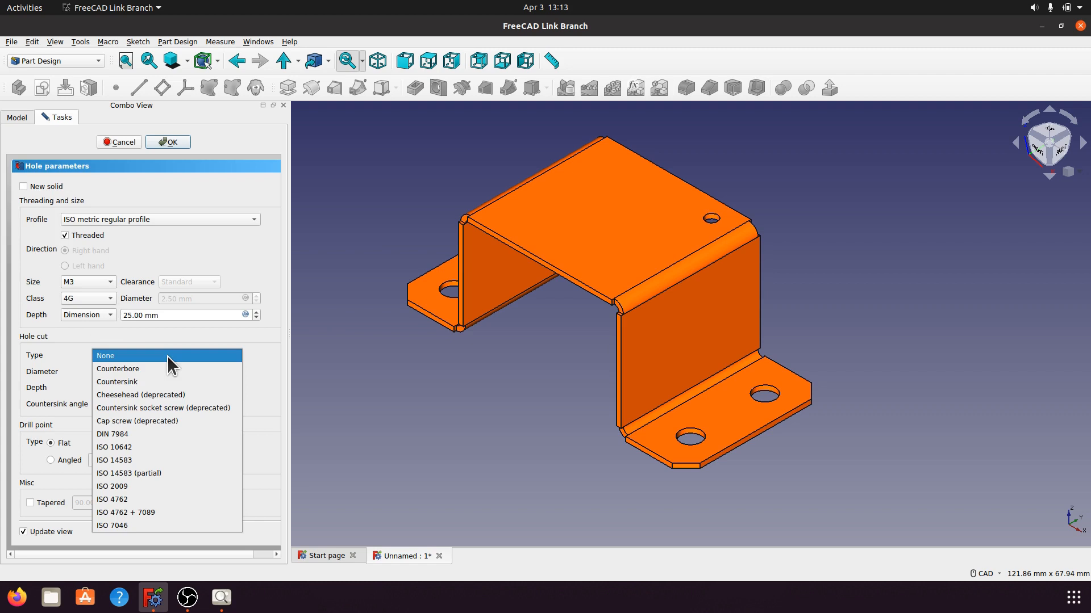
pyautogui.click(132, 435)
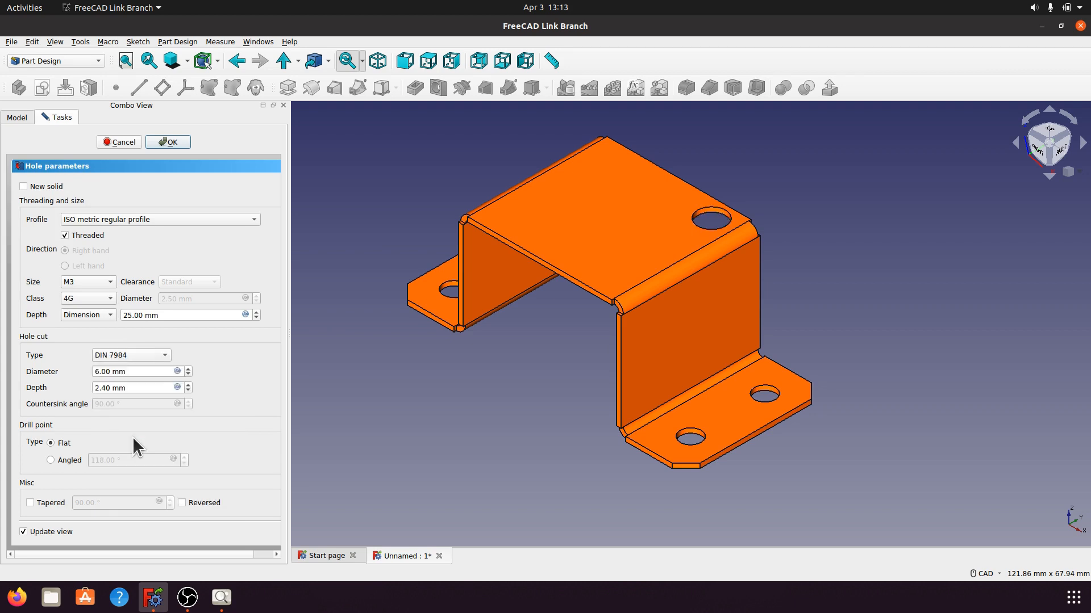
pyautogui.click(112, 281)
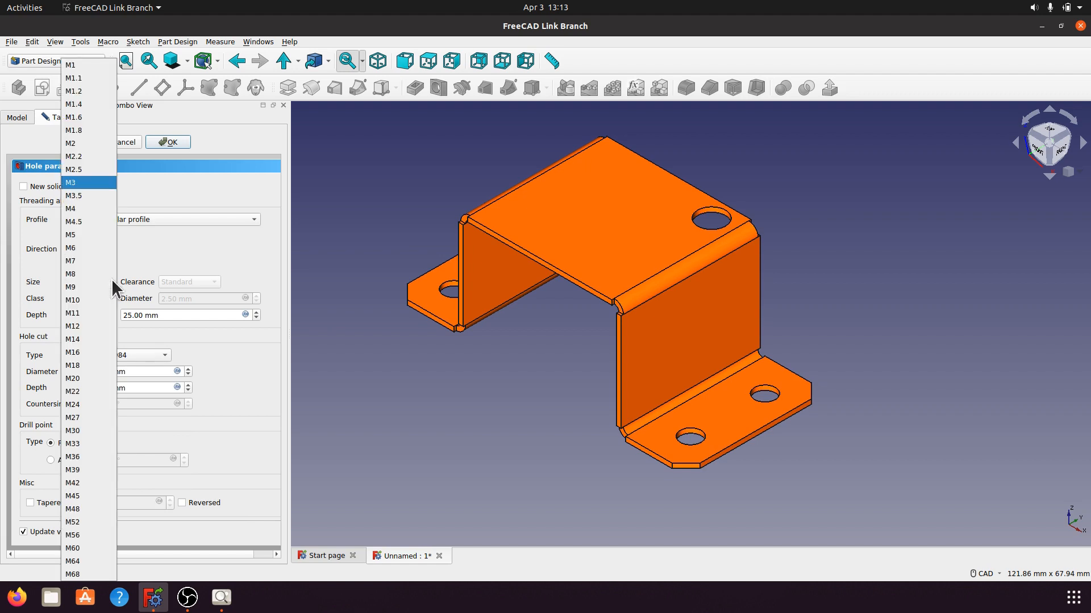
pyautogui.click(88, 180)
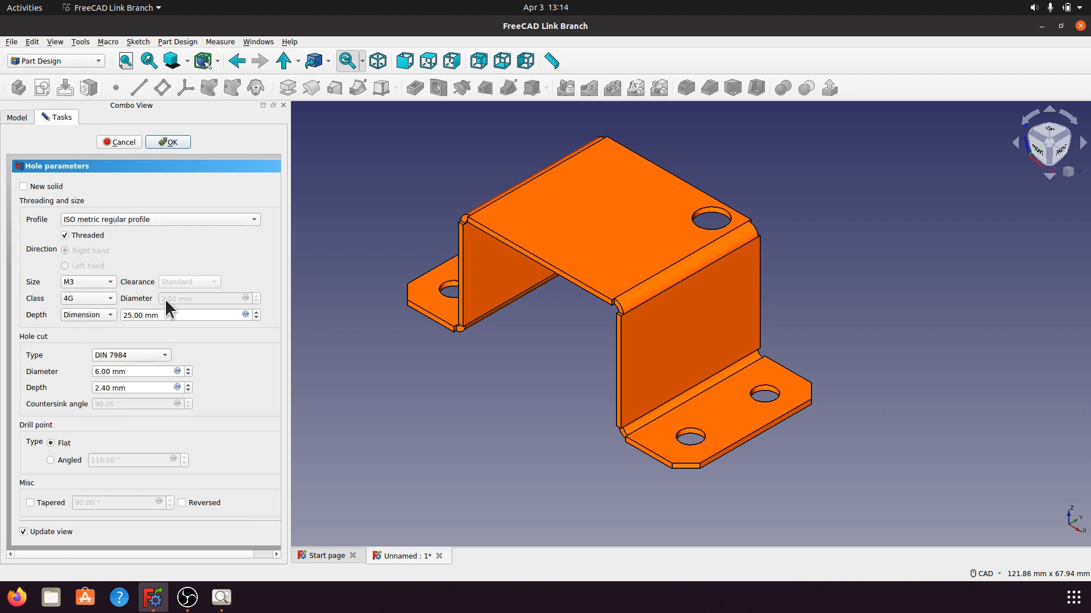
# Step: Try the ISO metric fine profile for the hole, look through its sizes, and return to the ISO metric regular profile
pyautogui.click(249, 218)
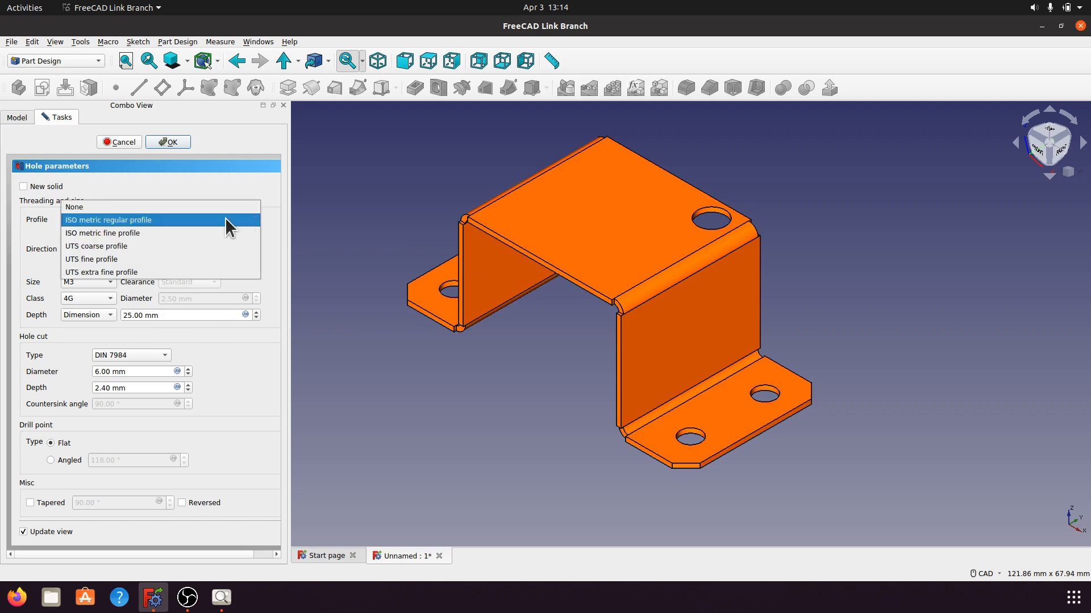
pyautogui.click(150, 236)
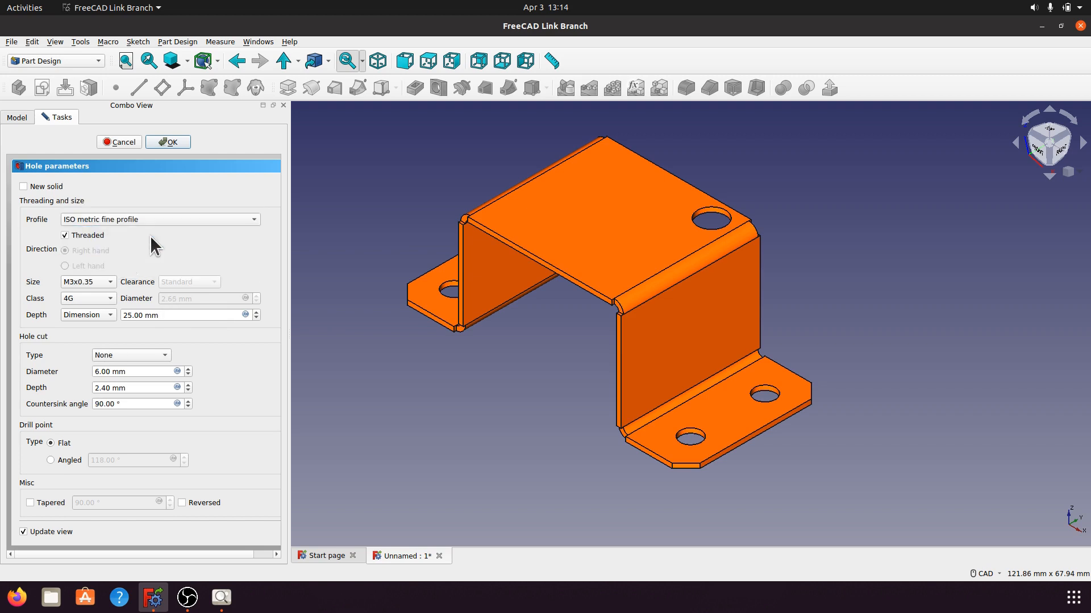
pyautogui.click(108, 281)
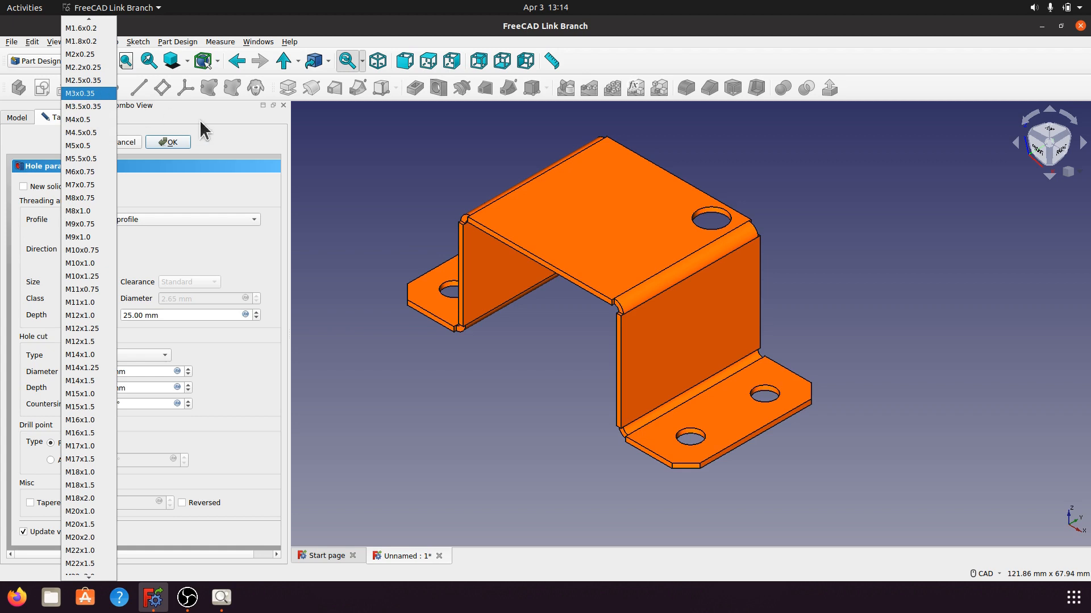
pyautogui.click(235, 132)
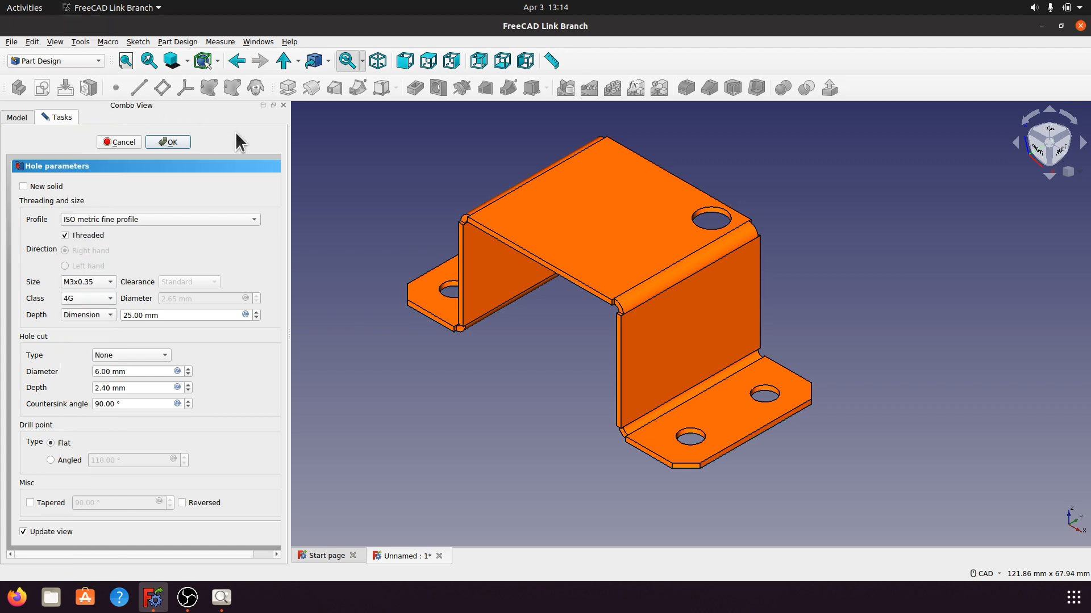
pyautogui.click(111, 282)
pyautogui.click(163, 189)
pyautogui.click(254, 219)
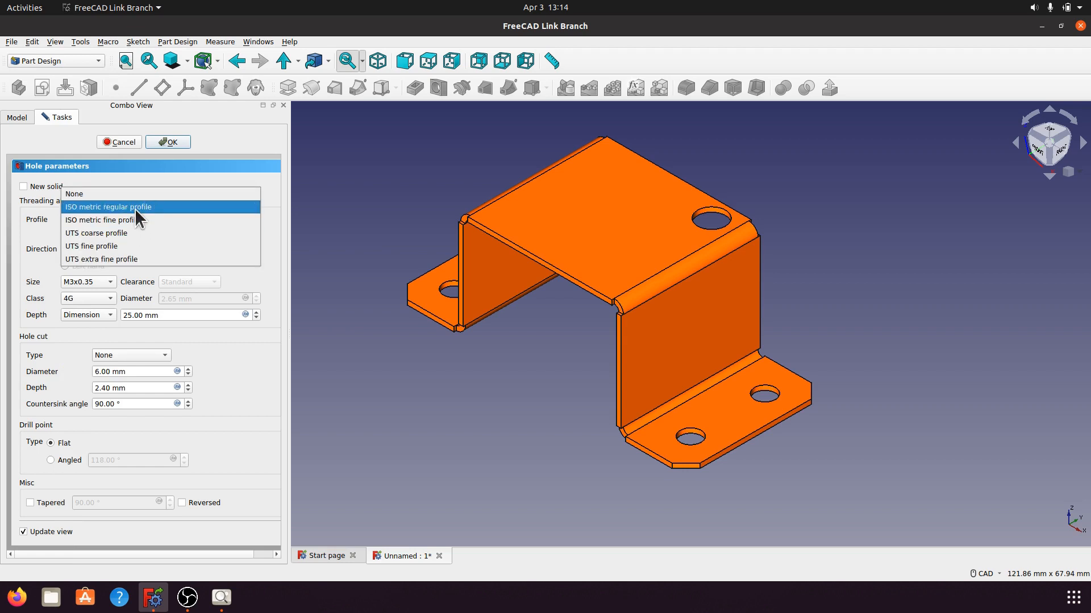
pyautogui.click(135, 209)
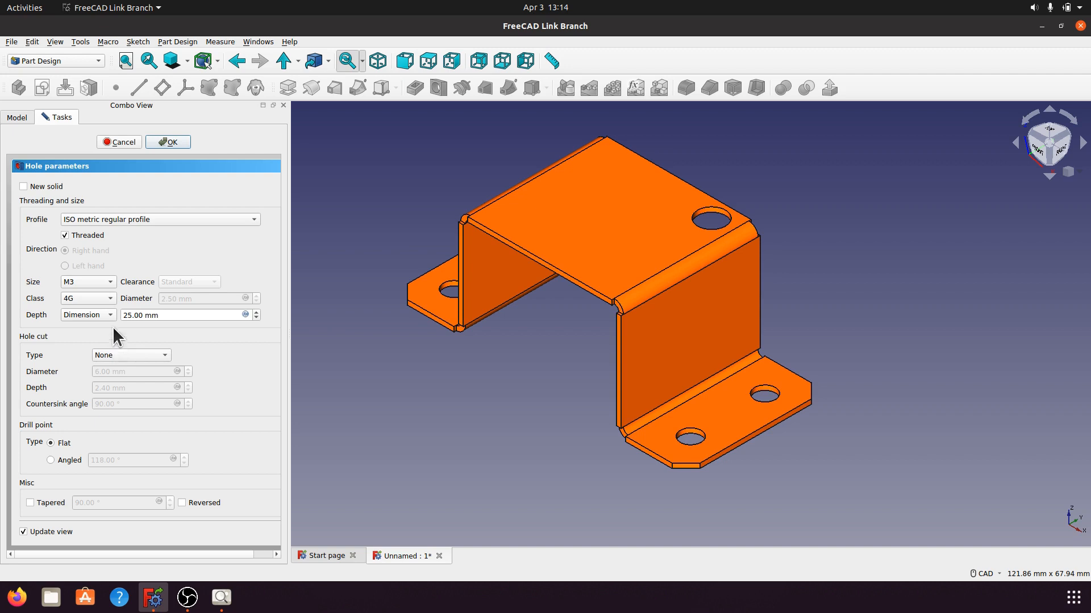
# Step: Try thread class 4H for the hole and switch the class back to 4G
pyautogui.click(108, 298)
pyautogui.click(106, 312)
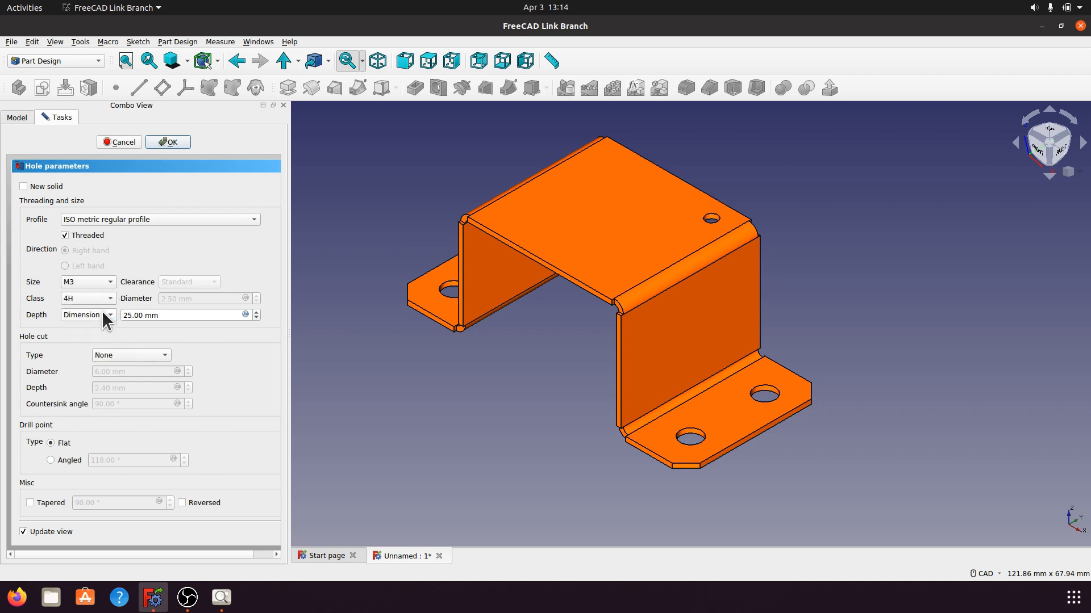
pyautogui.click(107, 298)
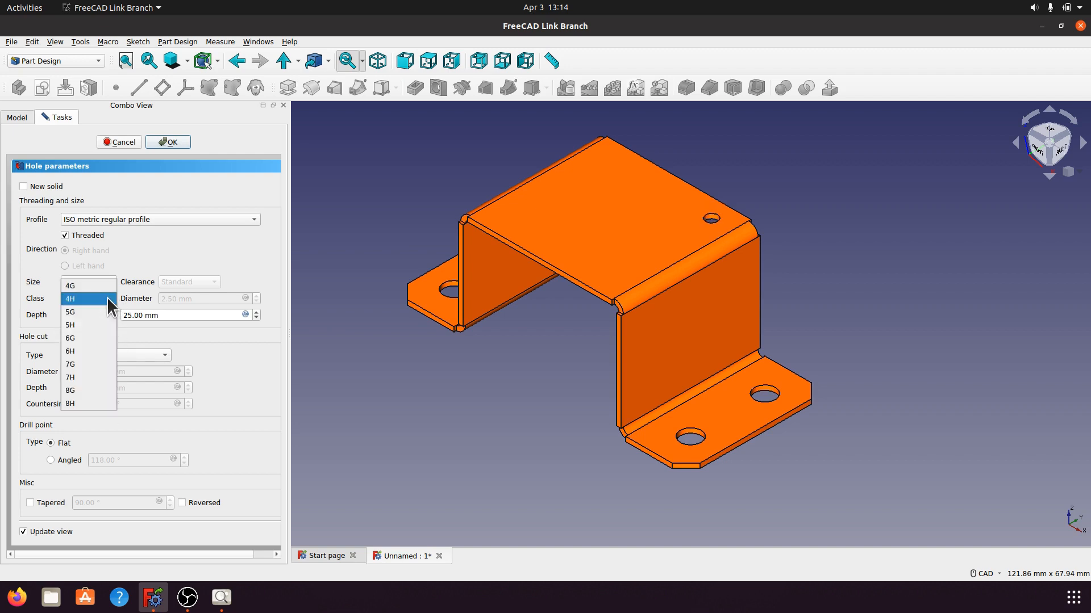
pyautogui.click(105, 286)
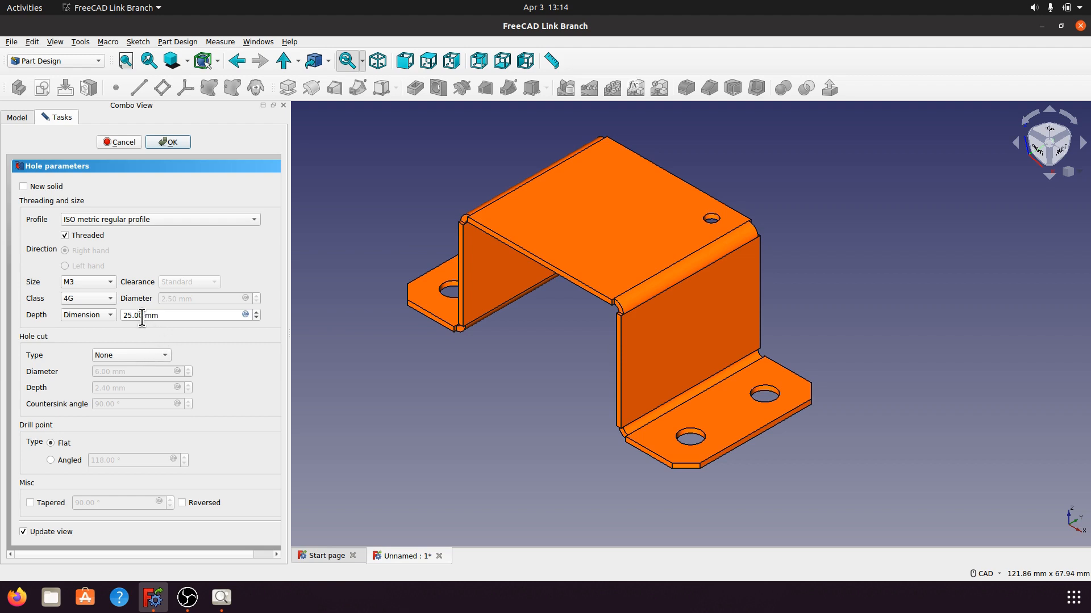
# Step: Set the M3 threaded hole's depth to 1 mm, keep the hole cut type None and finish the hole feature
pyautogui.moveTo(166, 315); pyautogui.dragTo(123, 326)
pyautogui.click(394, 376)
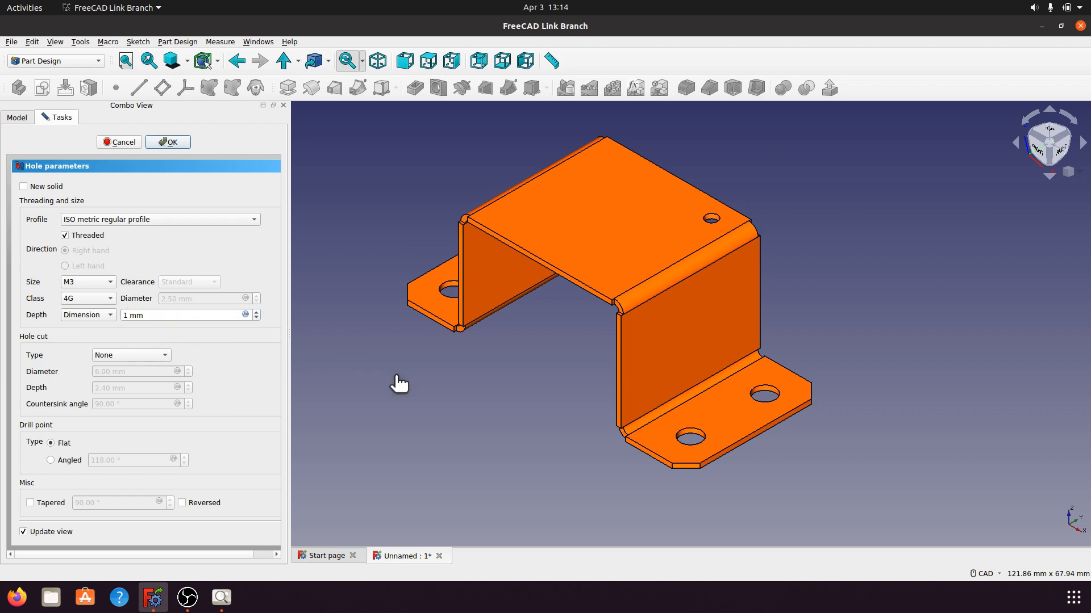
pyautogui.click(165, 354)
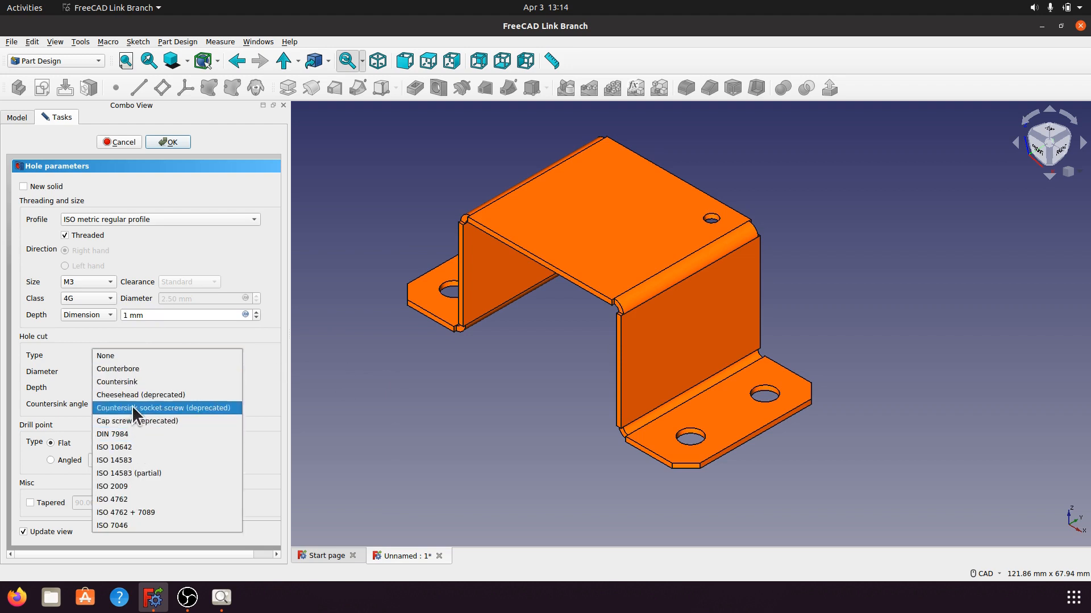
pyautogui.click(126, 357)
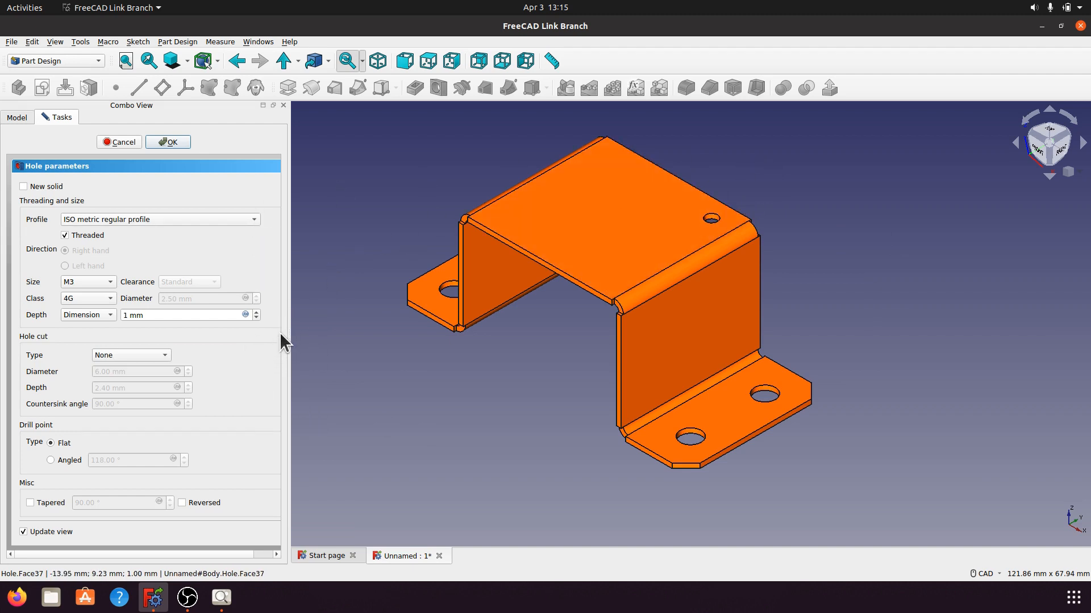
pyautogui.click(177, 144)
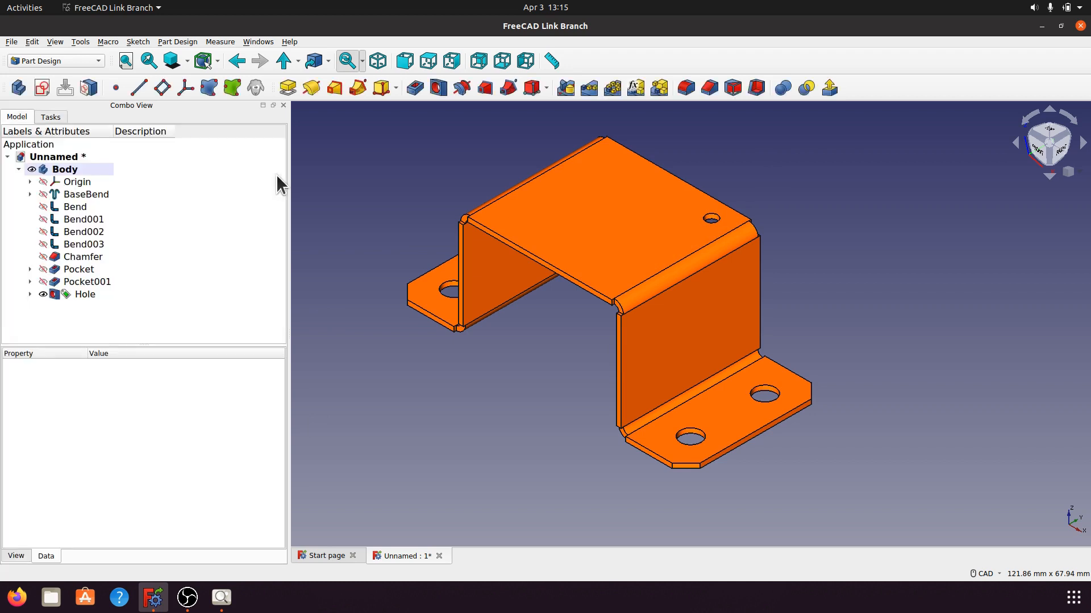
# Step: Try setting the hole's Threaded property to false and return it to true
pyautogui.click(83, 294)
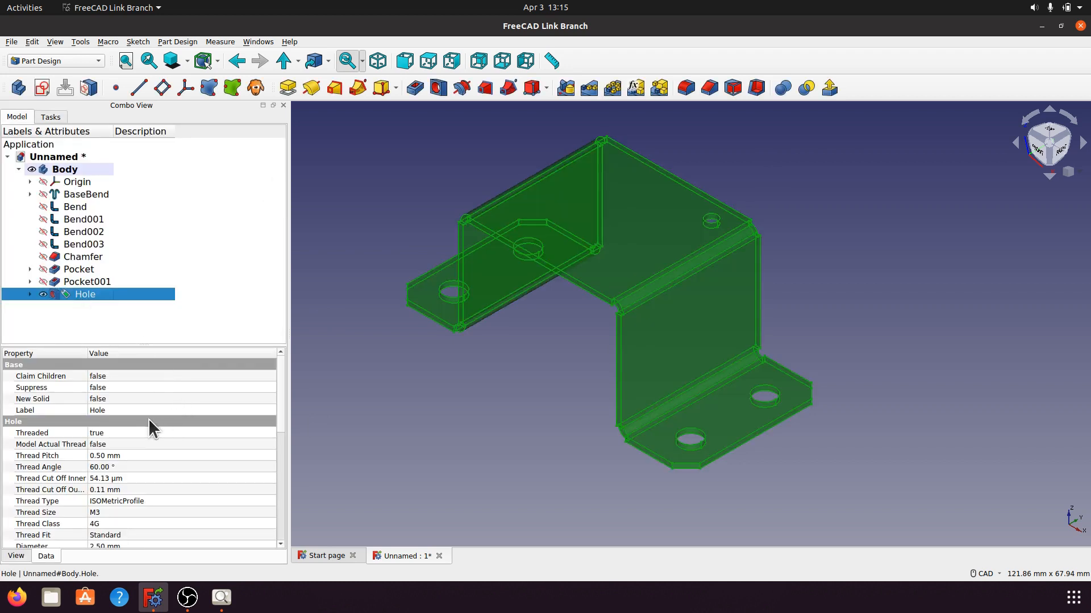
pyautogui.click(267, 434)
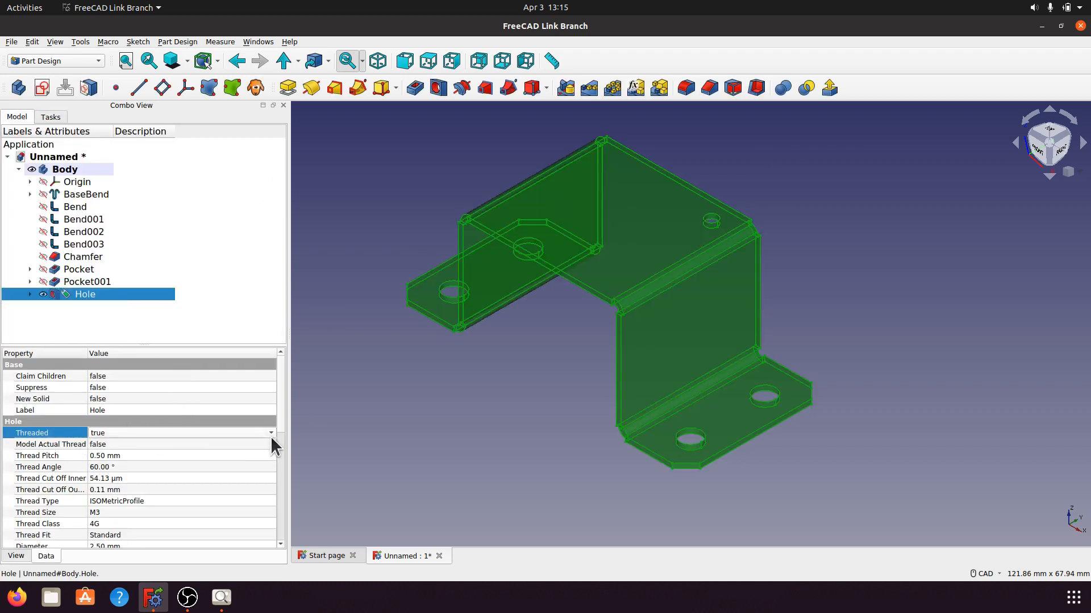
pyautogui.click(270, 433)
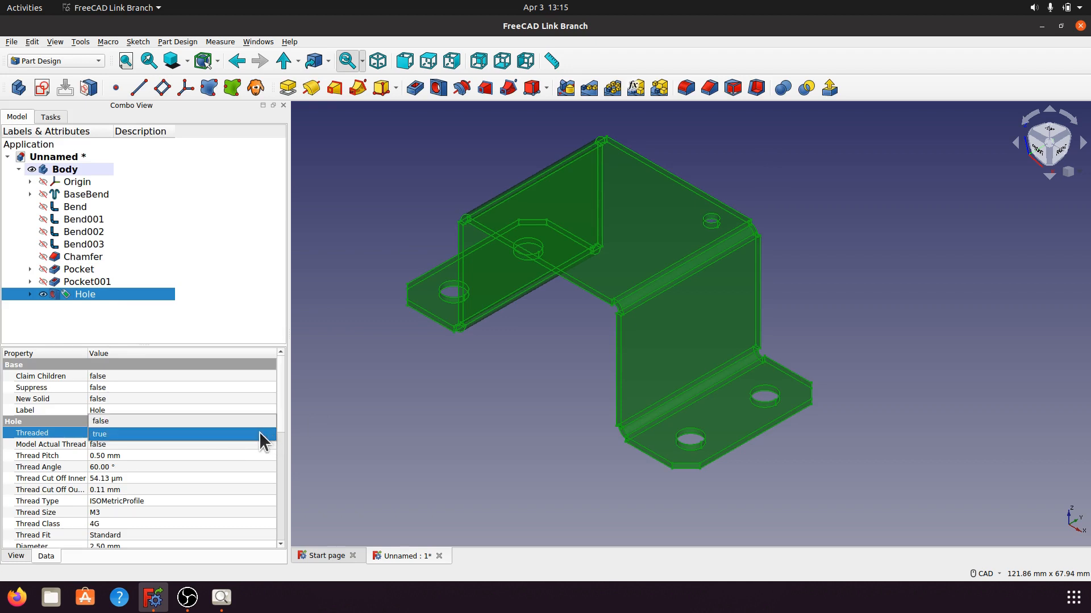
pyautogui.click(232, 421)
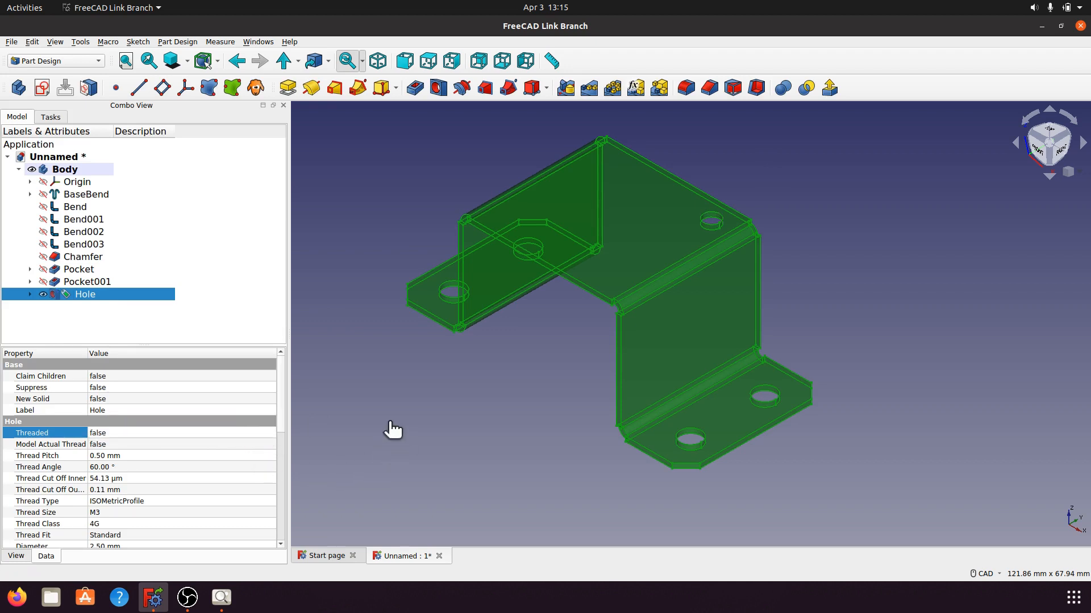
pyautogui.click(389, 421)
pyautogui.click(87, 293)
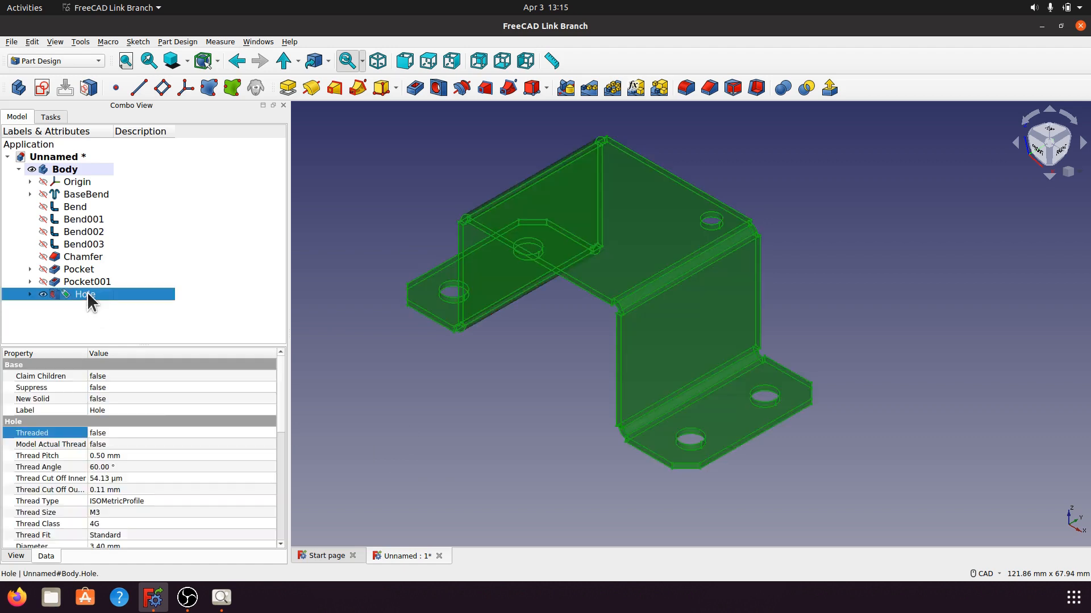
pyautogui.click(271, 434)
pyautogui.click(271, 433)
pyautogui.click(204, 446)
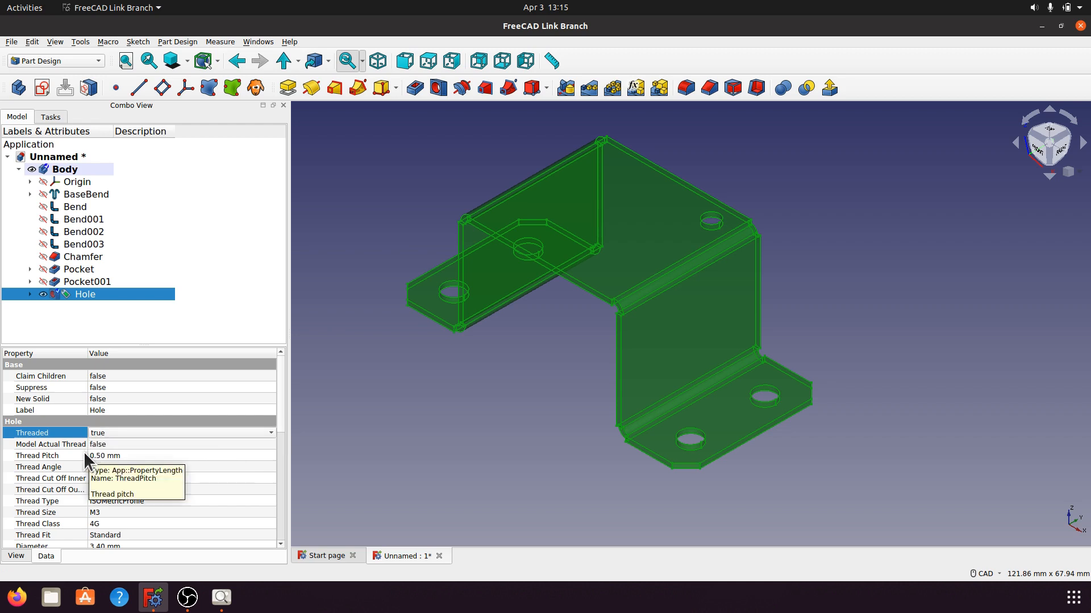
# Step: Try to edit the hole's Model Actual Thread property with Threaded true and false, then return Threaded to true
pyautogui.click(267, 445)
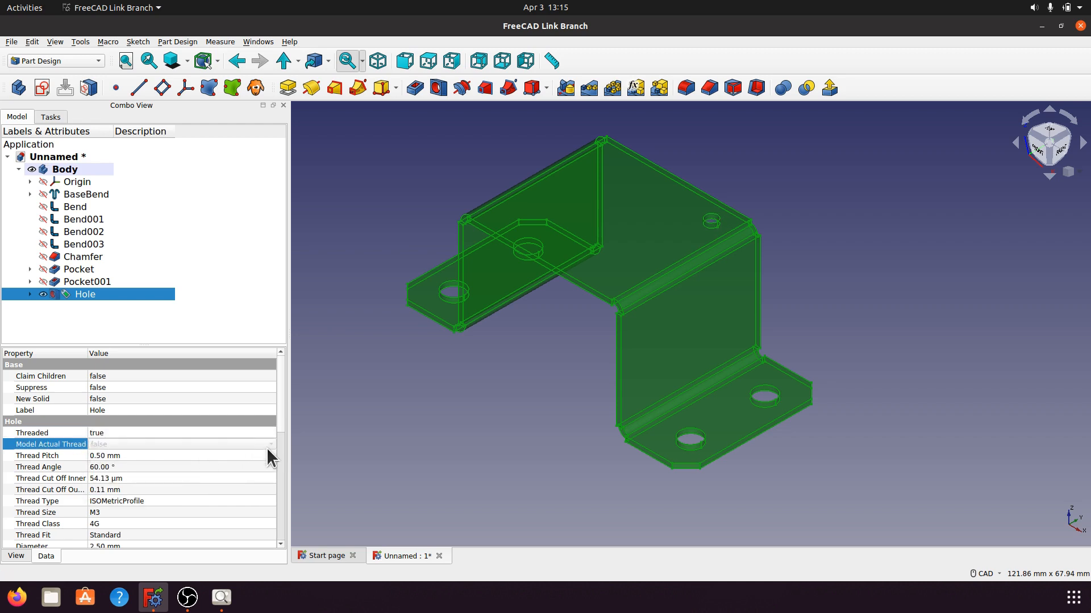
pyautogui.click(391, 437)
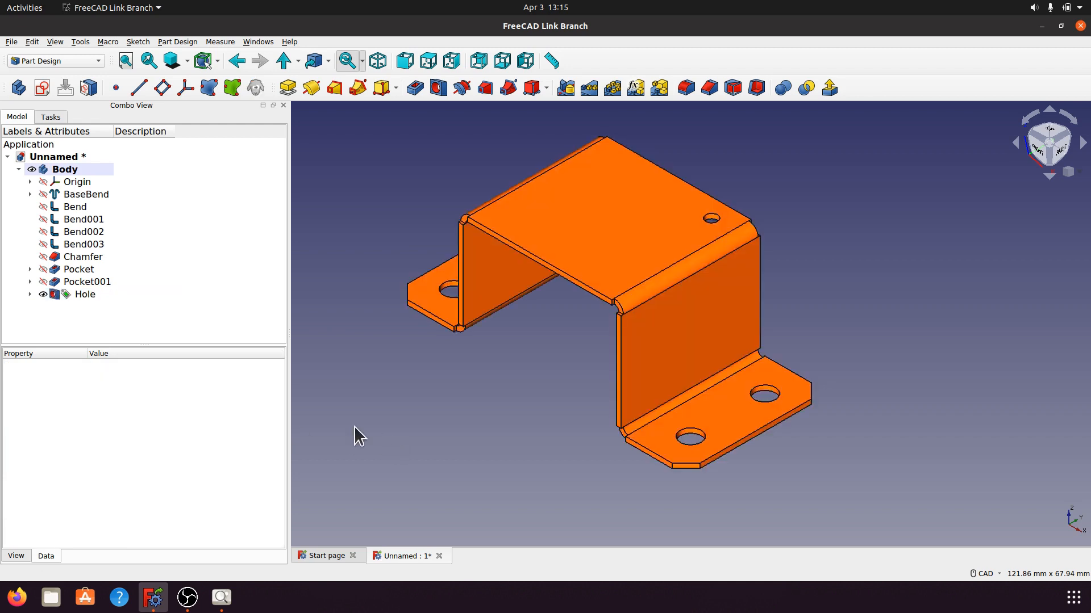
pyautogui.click(85, 295)
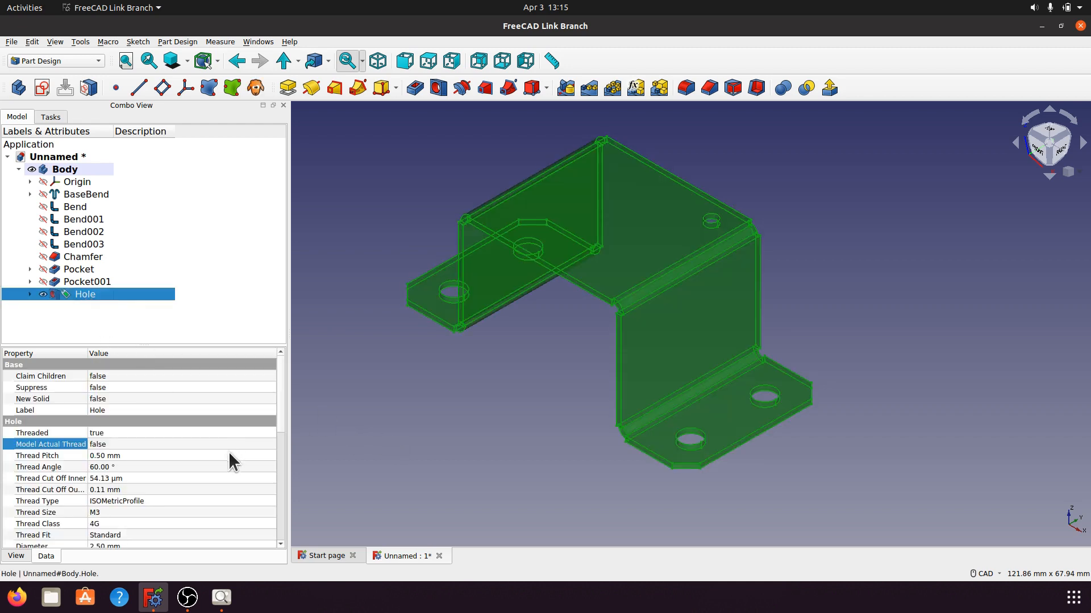
pyautogui.click(267, 444)
pyautogui.click(267, 433)
pyautogui.click(271, 430)
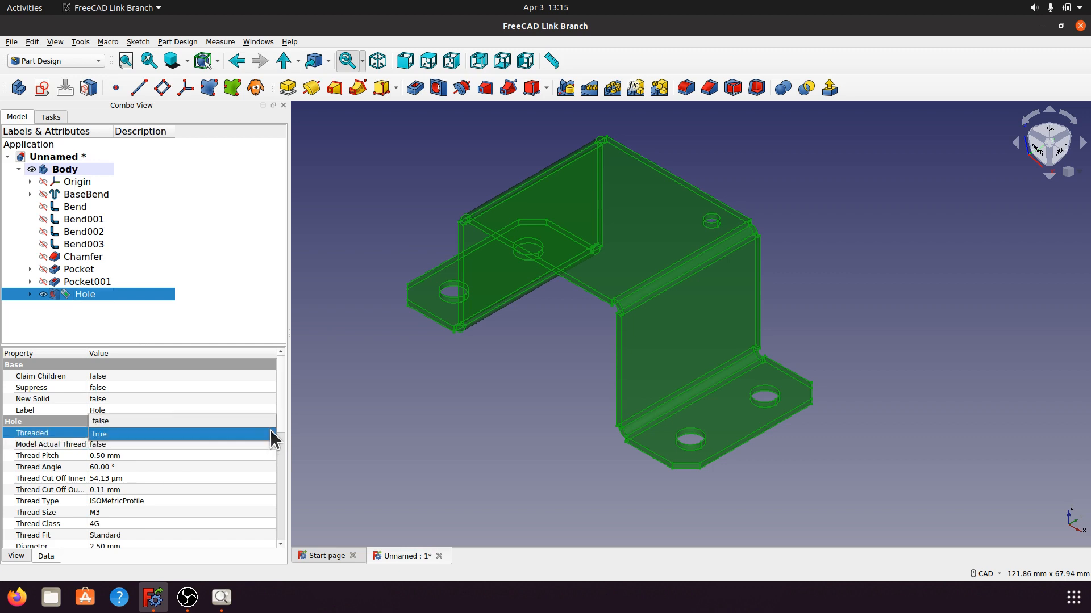
pyautogui.click(237, 424)
pyautogui.click(269, 445)
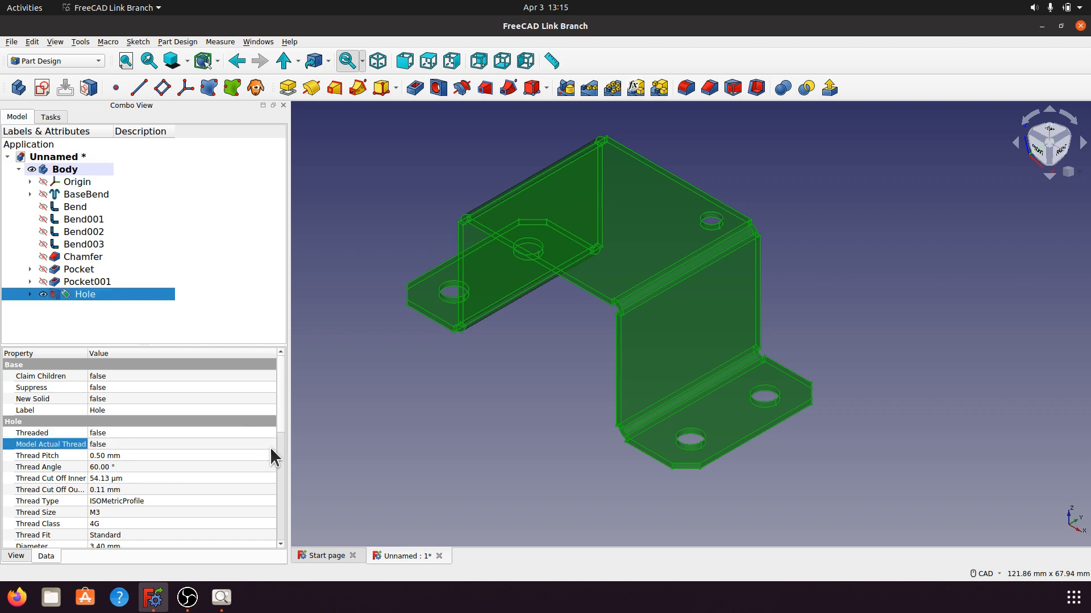
pyautogui.click(263, 434)
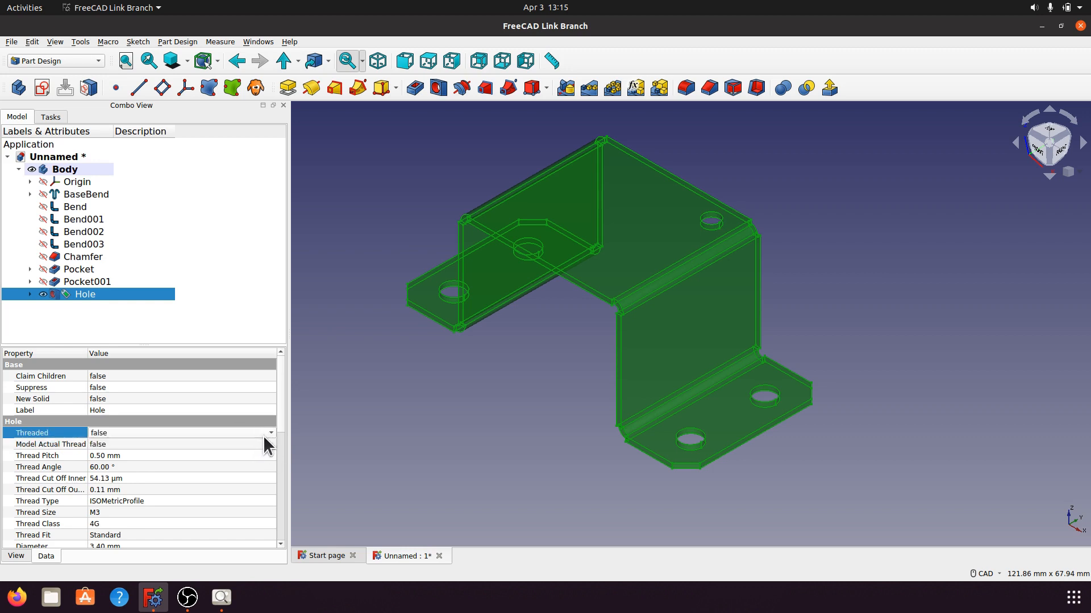
pyautogui.click(272, 434)
pyautogui.click(224, 444)
# Step: Set the hole feature's Refine property to true
pyautogui.scroll(-3, 264, 486)
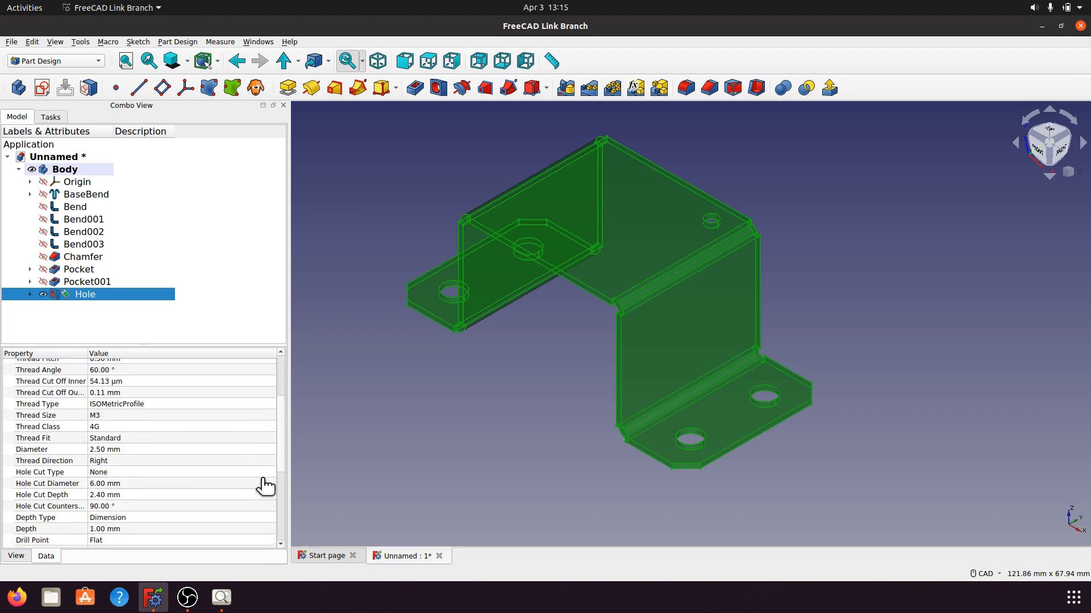
pyautogui.scroll(-2, 263, 485)
pyautogui.scroll(-2, 232, 471)
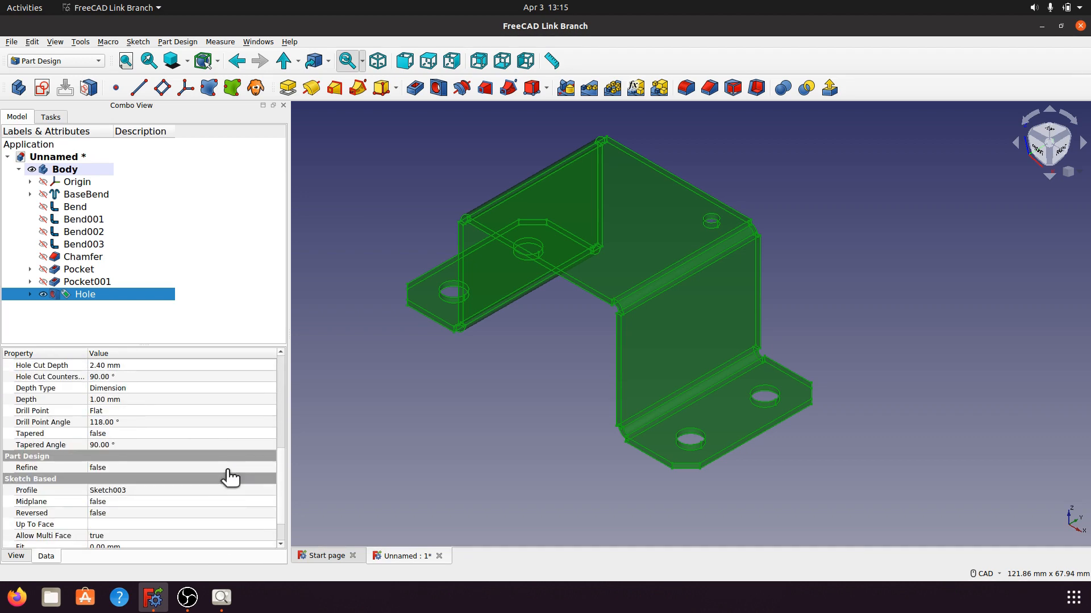
pyautogui.click(267, 468)
pyautogui.click(268, 465)
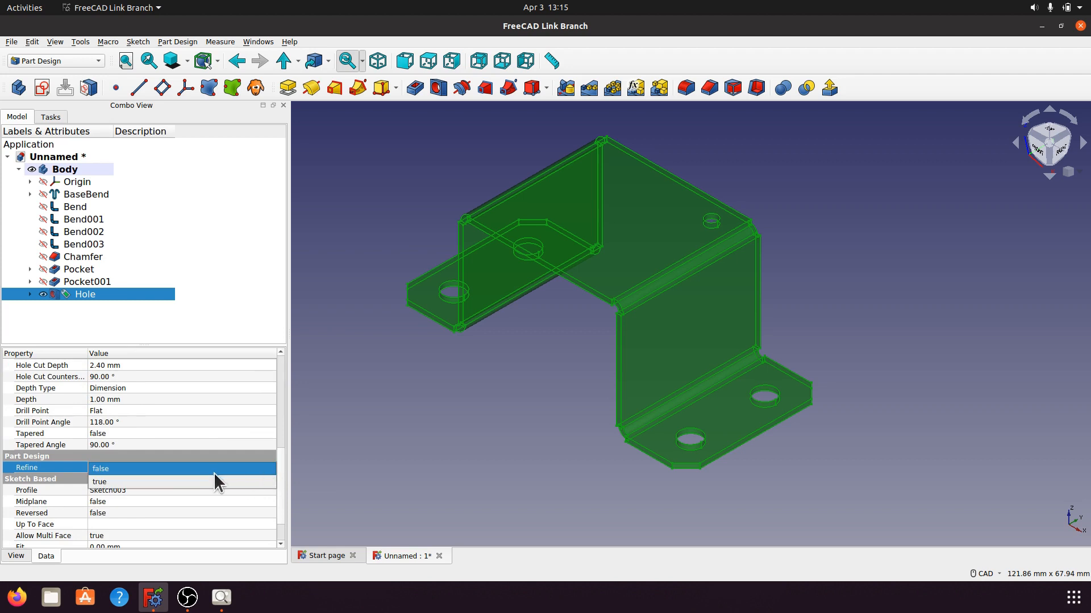
pyautogui.click(216, 482)
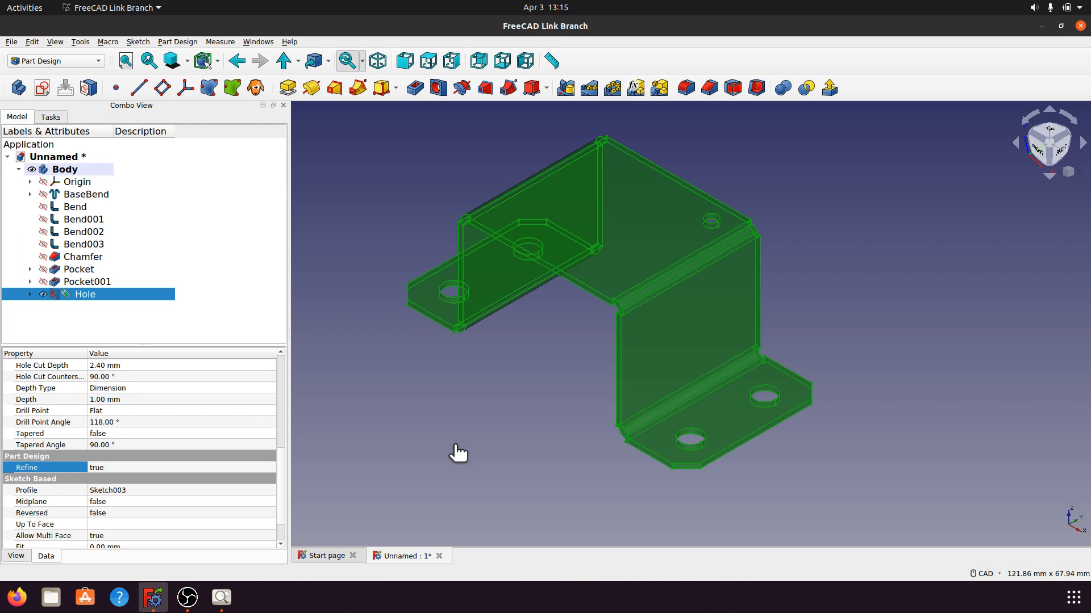
pyautogui.click(443, 437)
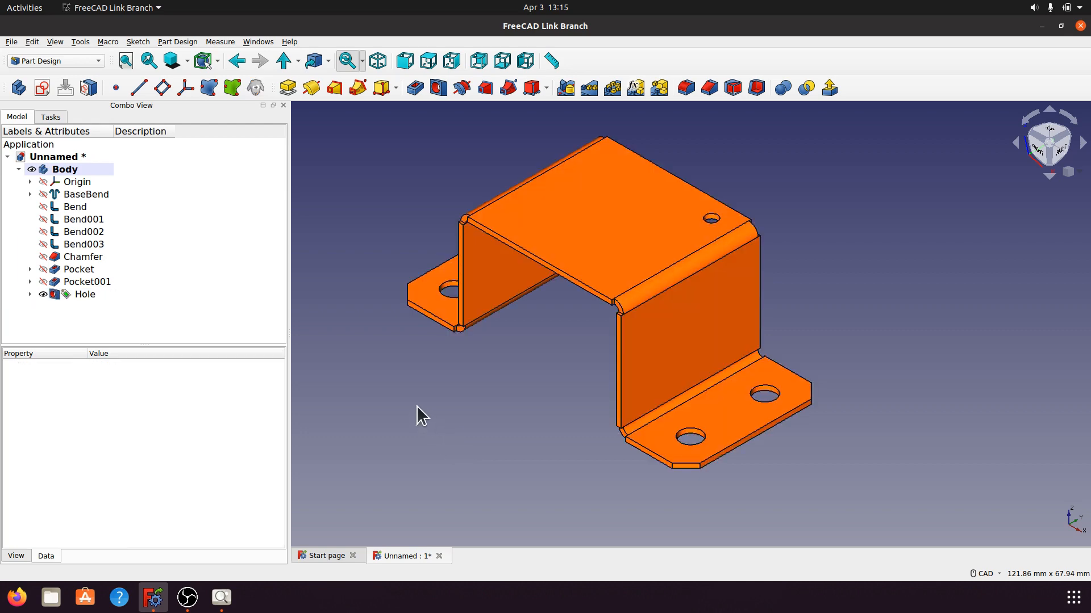
# Step: Examine the wall of the threaded hole in the bracket's top face up close
pyautogui.click(84, 297)
pyautogui.click(468, 387)
pyautogui.moveTo(751, 305); pyautogui.dragTo(625, 430, button='middle')
pyautogui.scroll(6, 625, 430)
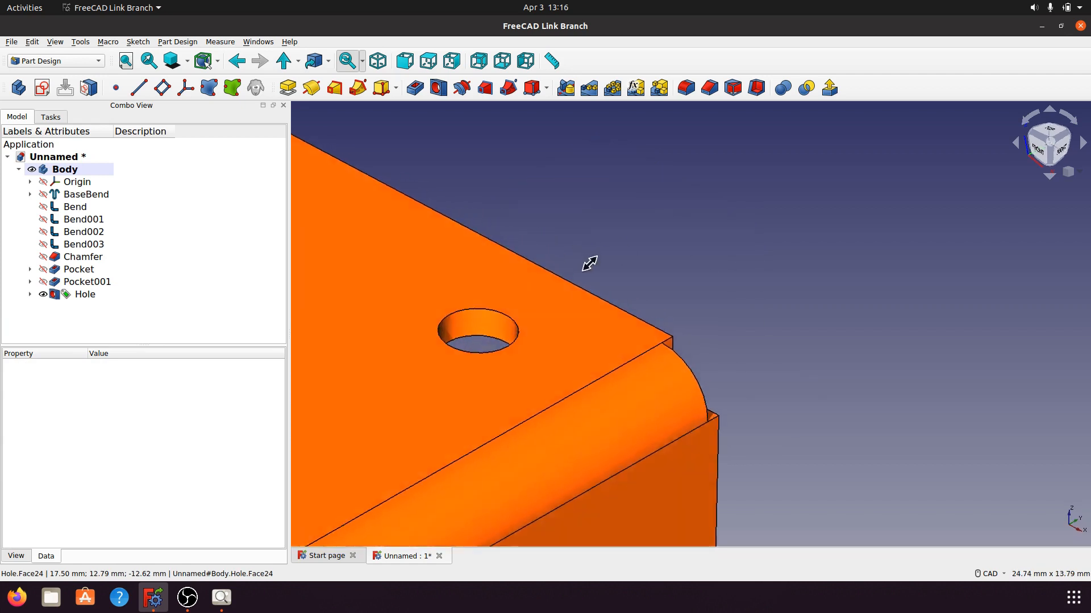
pyautogui.moveTo(589, 262); pyautogui.dragTo(640, 214, button='middle')
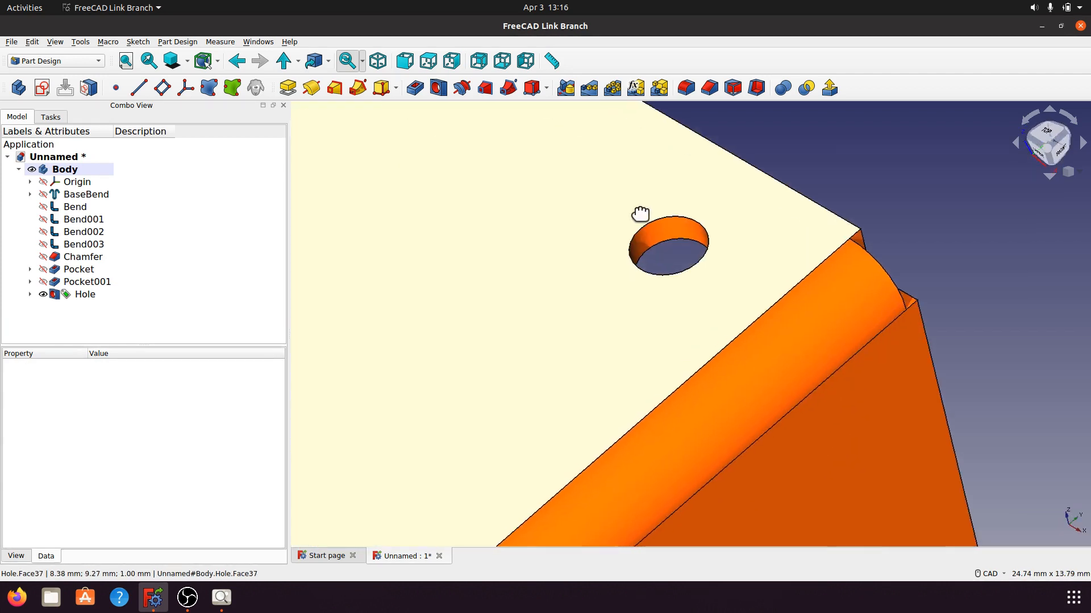
pyautogui.press('0')
# Step: Review the hole feature's thread, depth and sketch-based properties
pyautogui.click(83, 294)
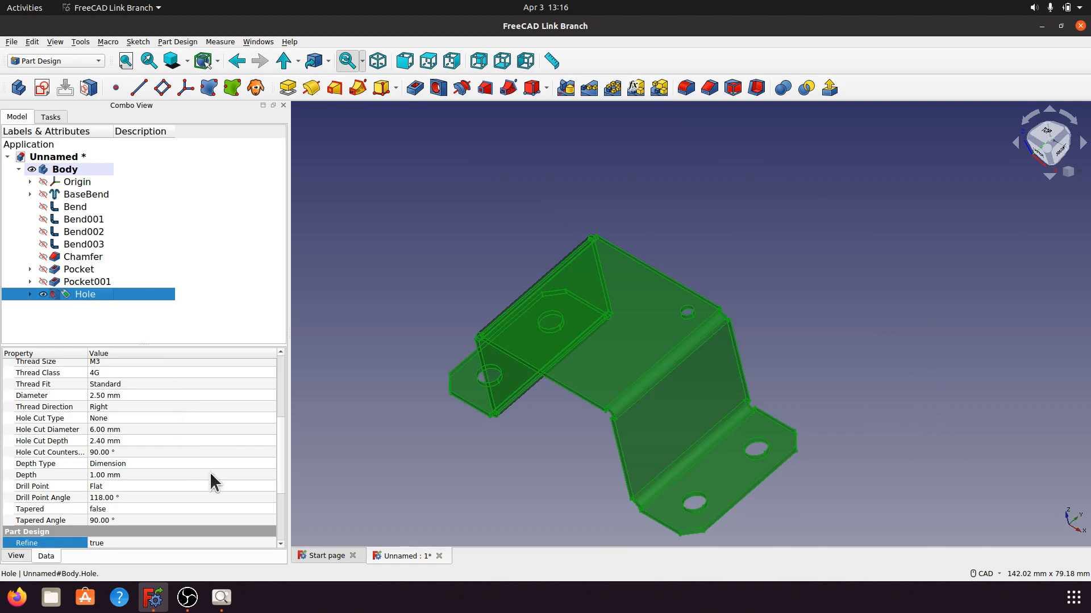
pyautogui.scroll(-3, 211, 482)
pyautogui.click(245, 482)
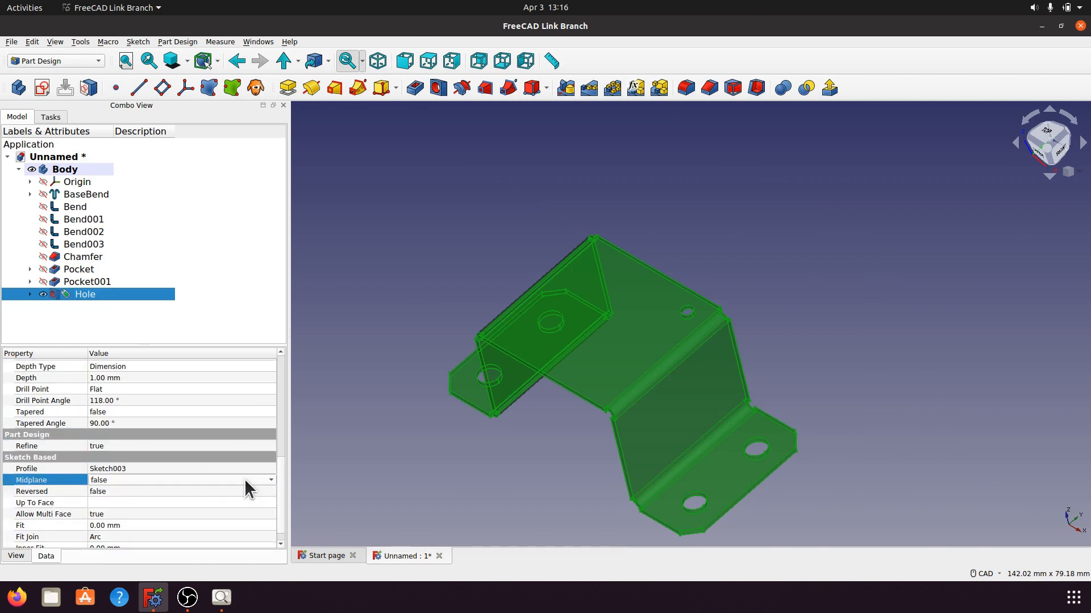
pyautogui.scroll(-1, 226, 432)
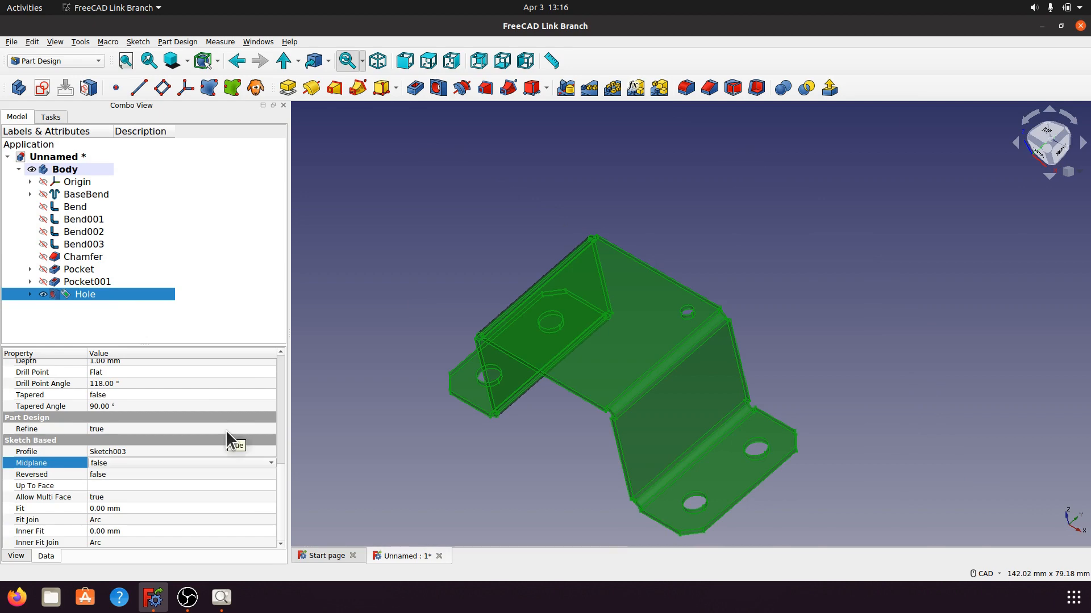
pyautogui.scroll(6, 226, 430)
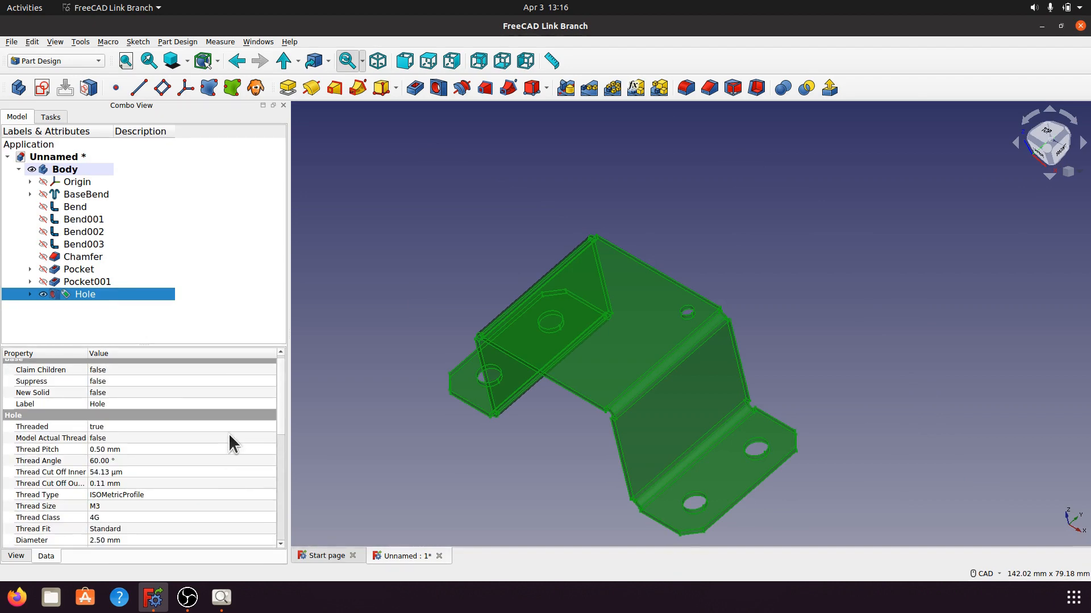
pyautogui.scroll(1, 229, 438)
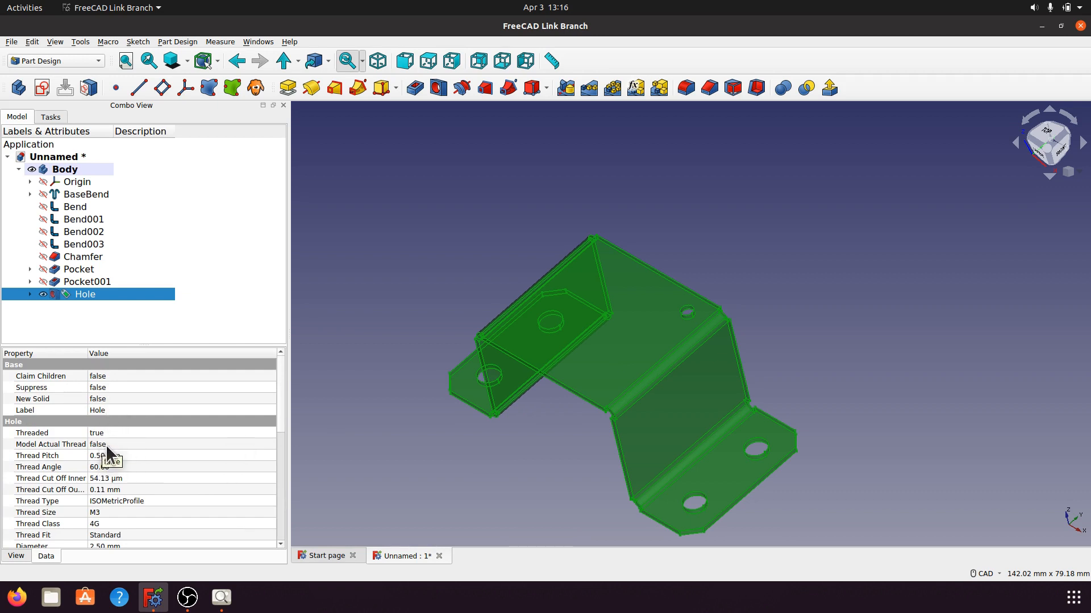
pyautogui.scroll(-1, 223, 387)
pyautogui.scroll(-6, 222, 387)
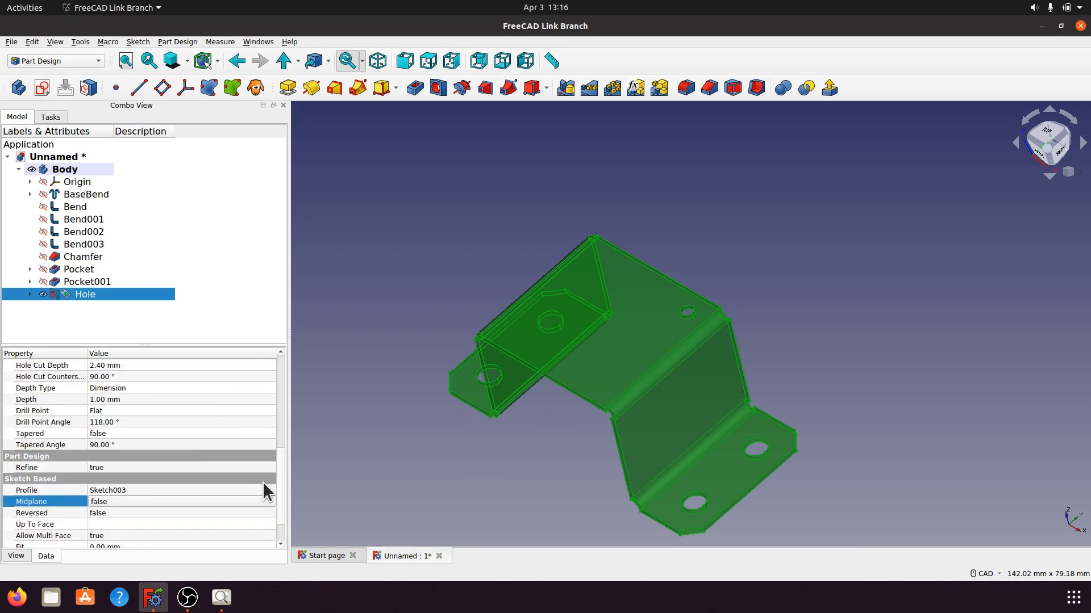
# Step: Try setting the hole feature's Refine property to false and return it to true
pyautogui.click(268, 466)
pyautogui.click(271, 469)
pyautogui.click(235, 458)
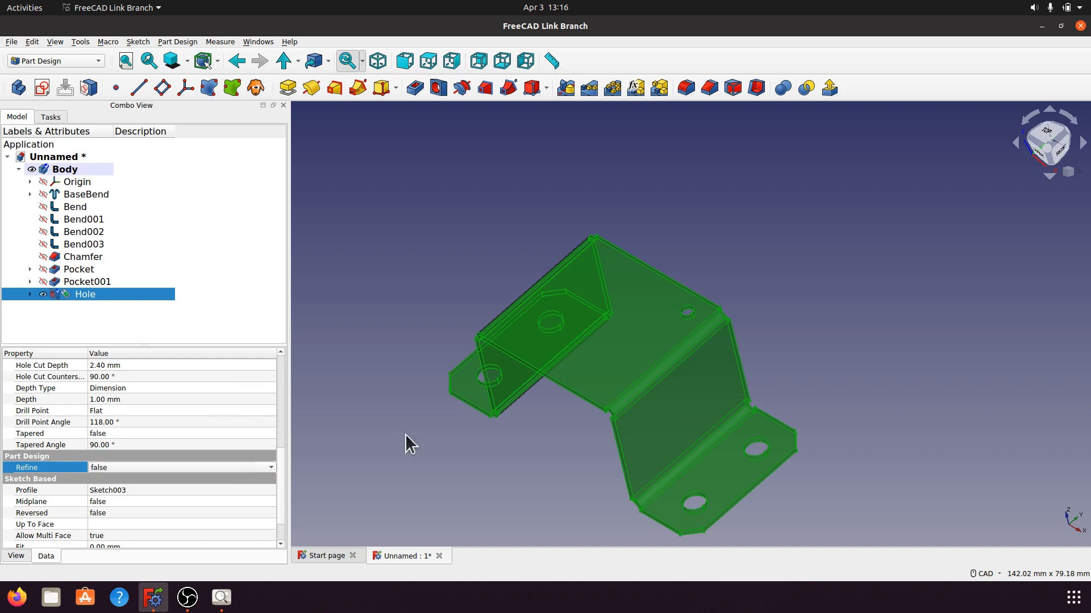
pyautogui.click(431, 444)
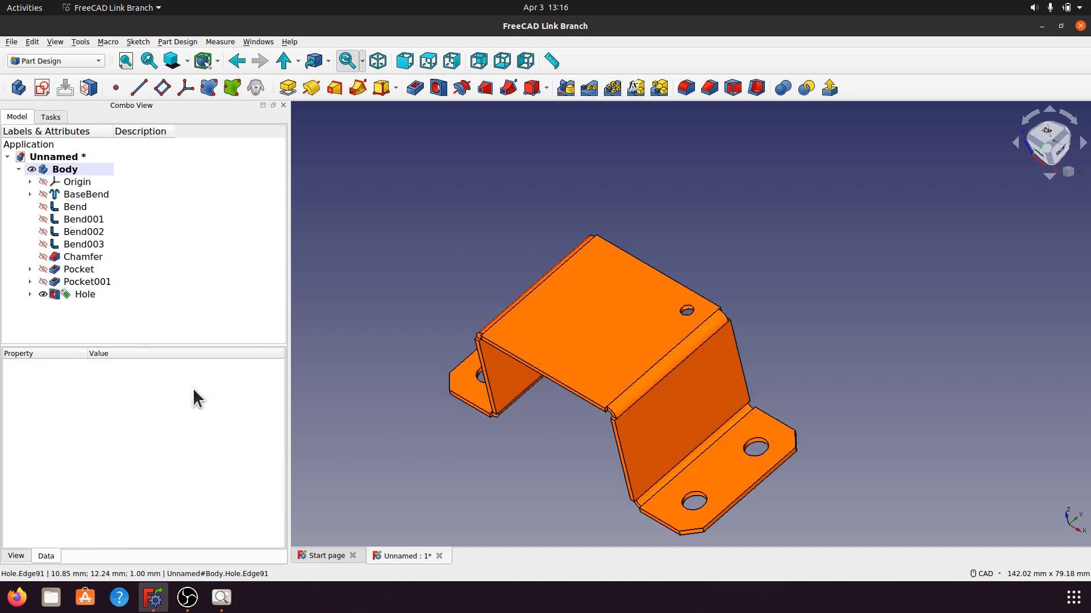
pyautogui.click(91, 295)
pyautogui.scroll(-3, 214, 472)
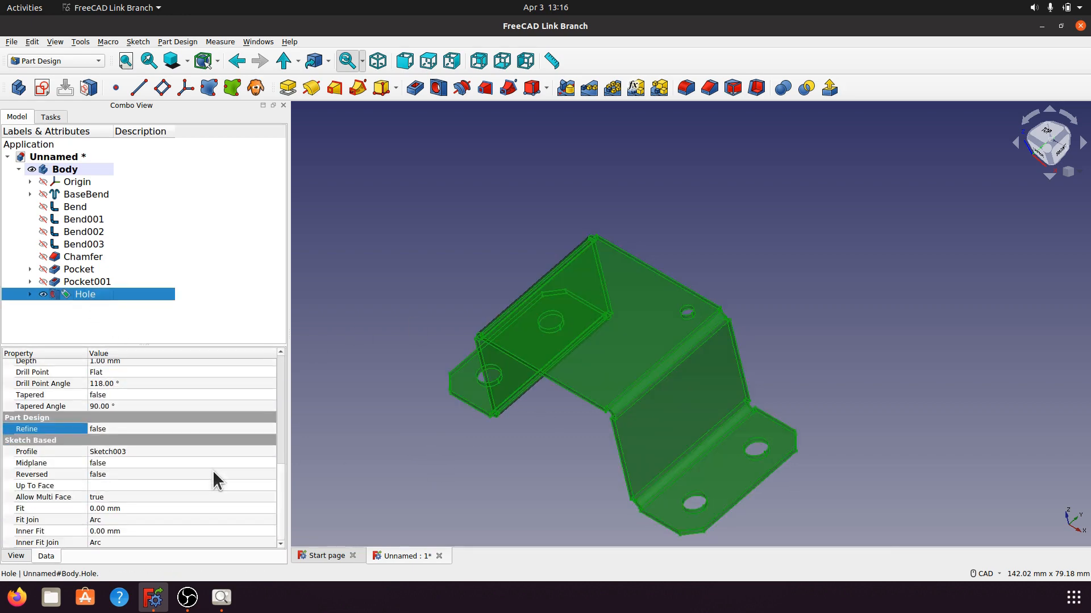
pyautogui.click(265, 432)
pyautogui.click(270, 428)
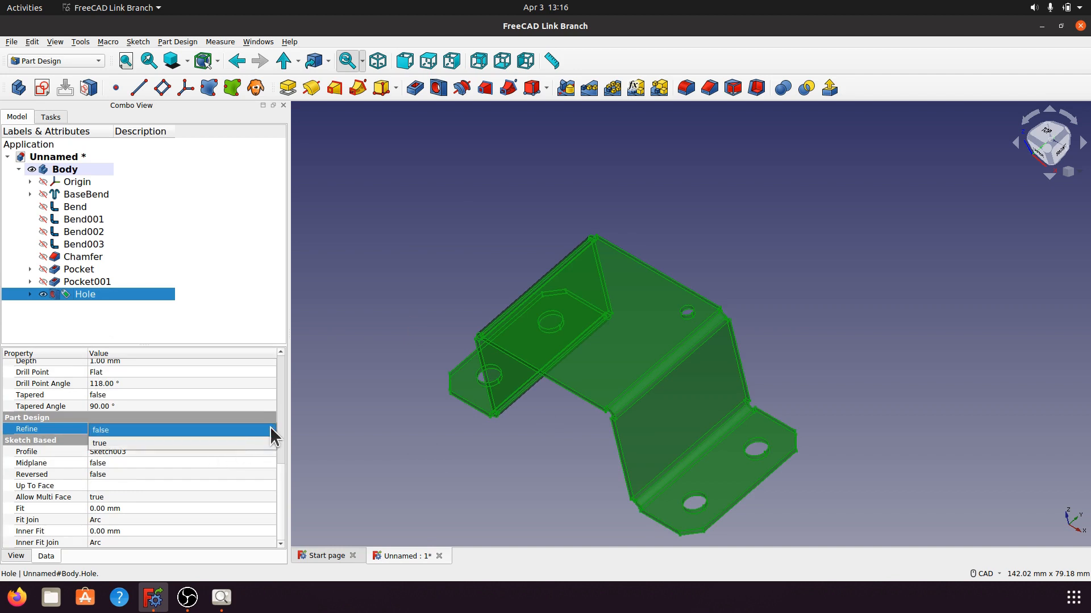
pyautogui.click(220, 440)
pyautogui.click(376, 406)
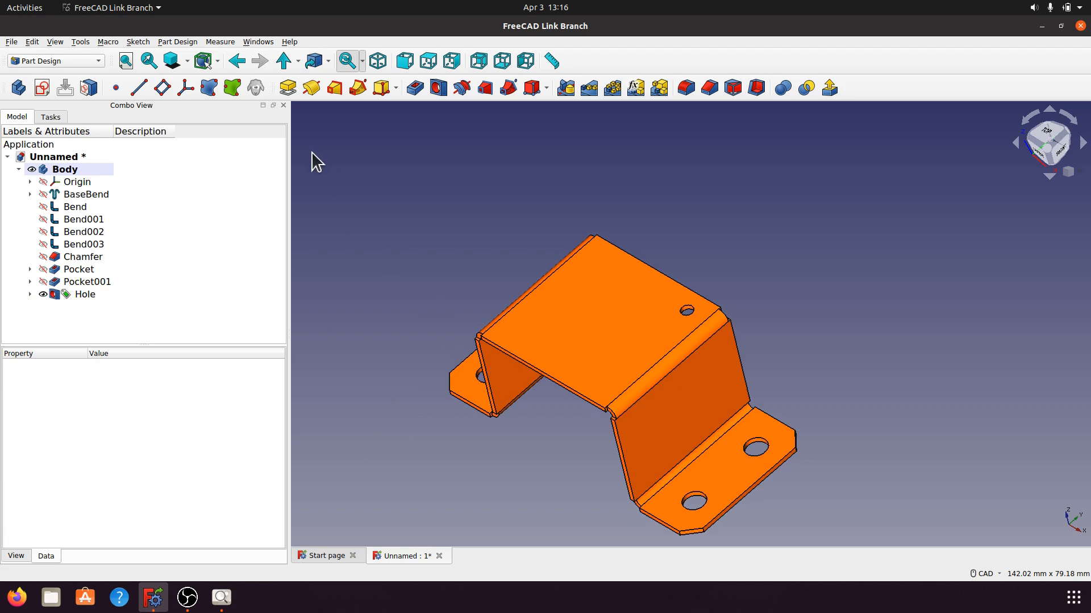
# Step: Narrow the Combo View to give the 3D view more room
pyautogui.moveTo(288, 182); pyautogui.dragTo(176, 183)
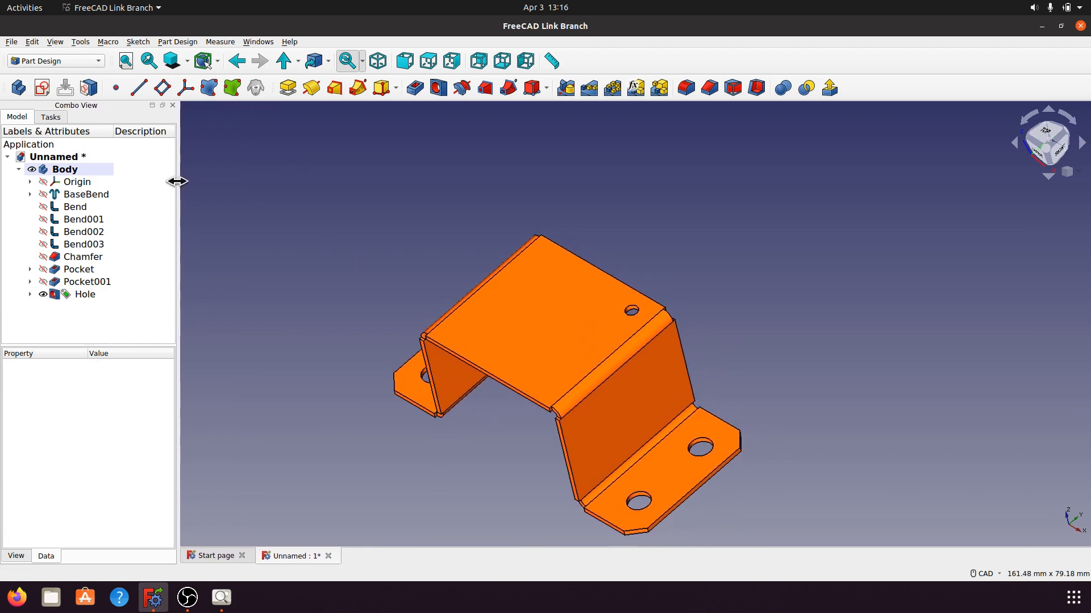
# Step: Create a polar pattern of the threaded hole with 4 occurrences over 360° about the base Z axis
pyautogui.click(377, 60)
pyautogui.scroll(3, 761, 325)
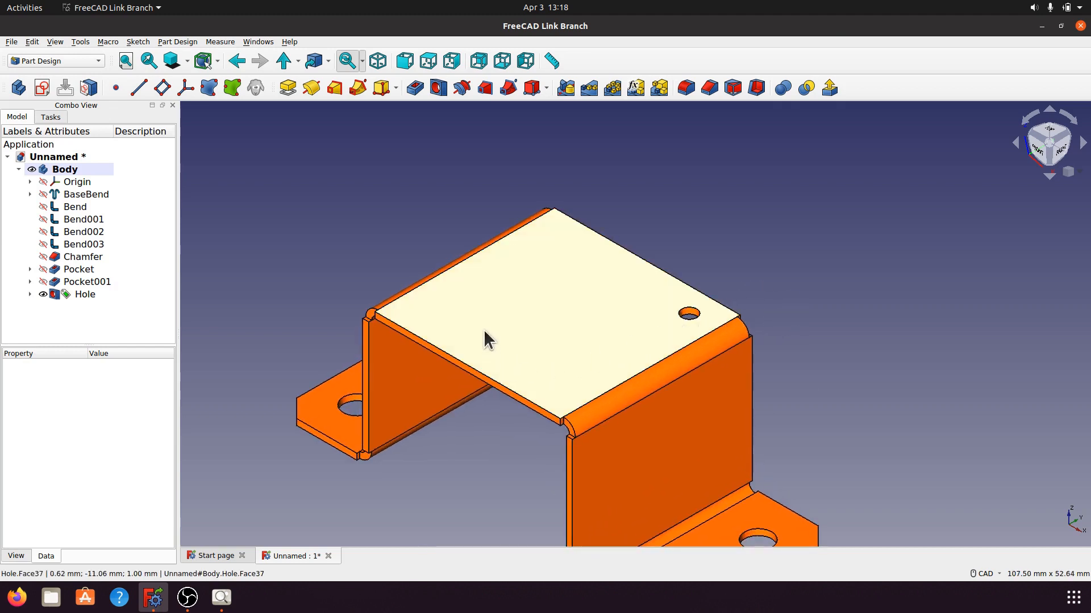
pyautogui.click(611, 88)
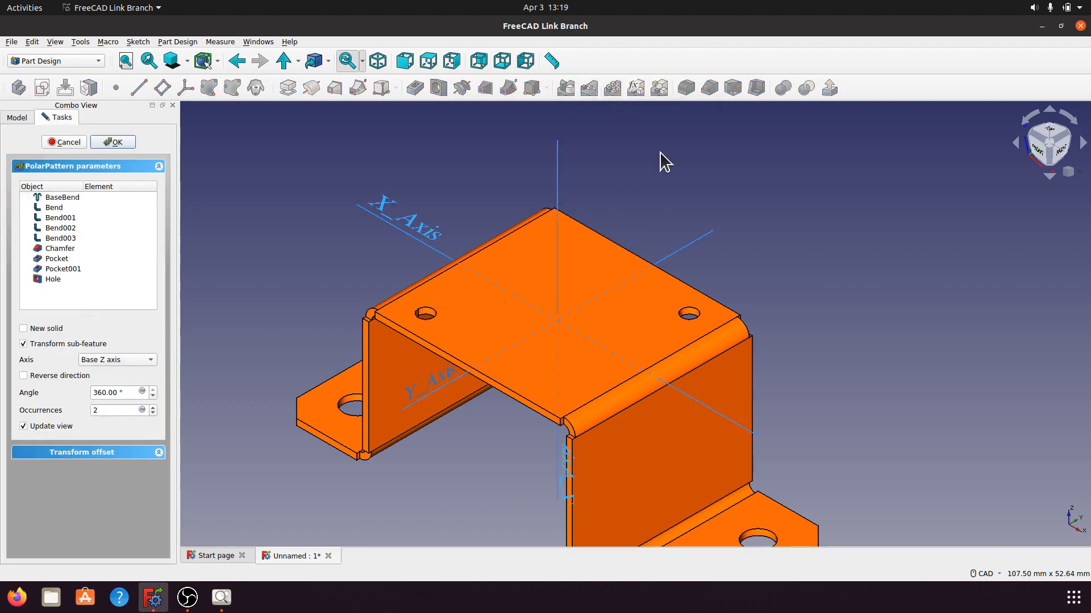
pyautogui.doubleClick(109, 410)
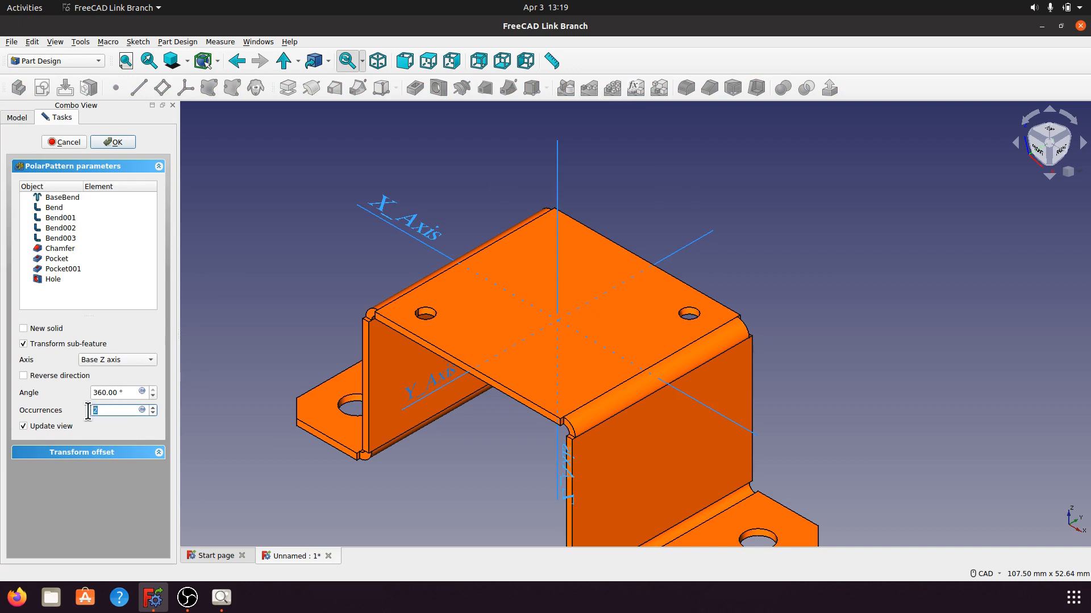
pyautogui.write('4')
pyautogui.click(57, 279)
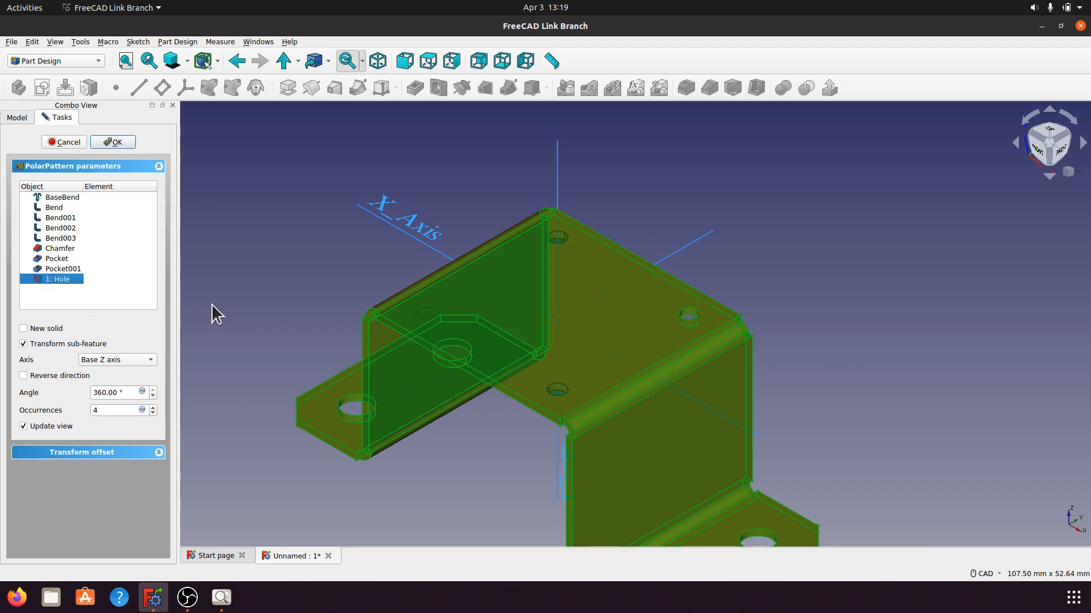
pyautogui.click(151, 357)
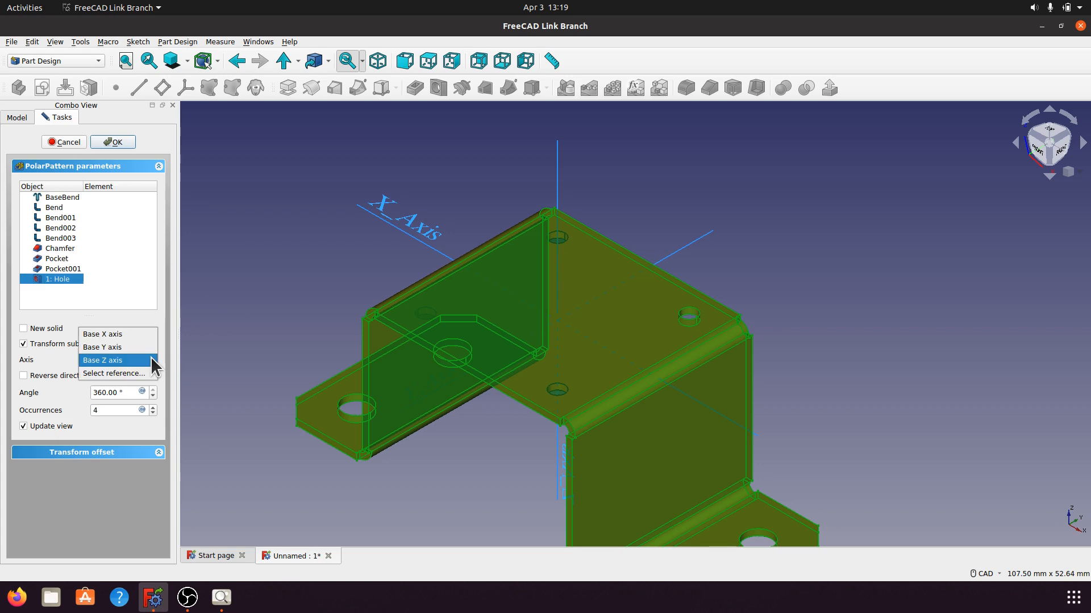
pyautogui.click(111, 360)
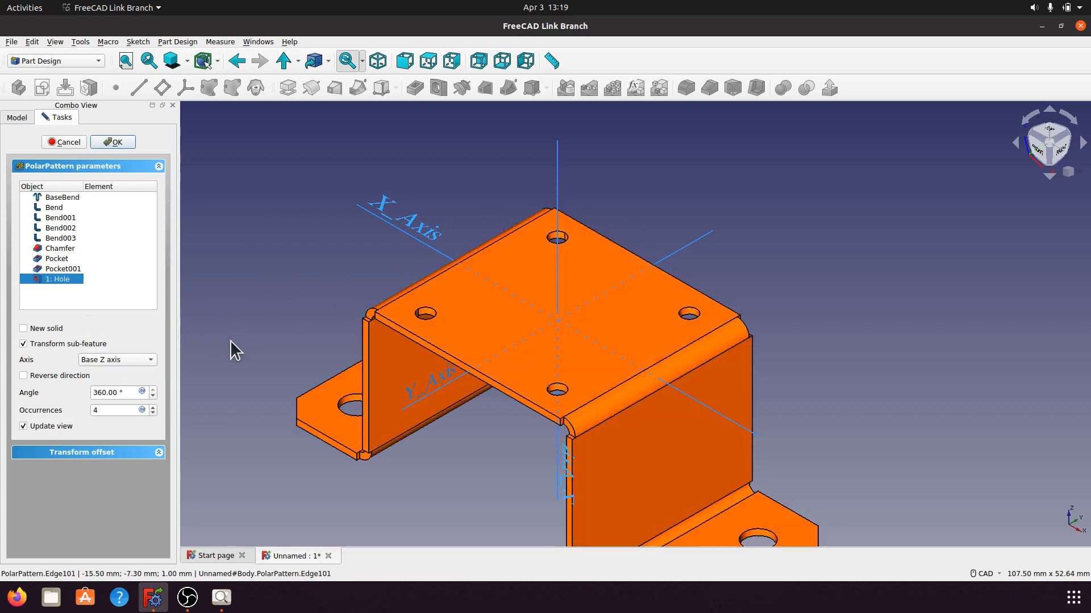
pyautogui.scroll(-3, 256, 279)
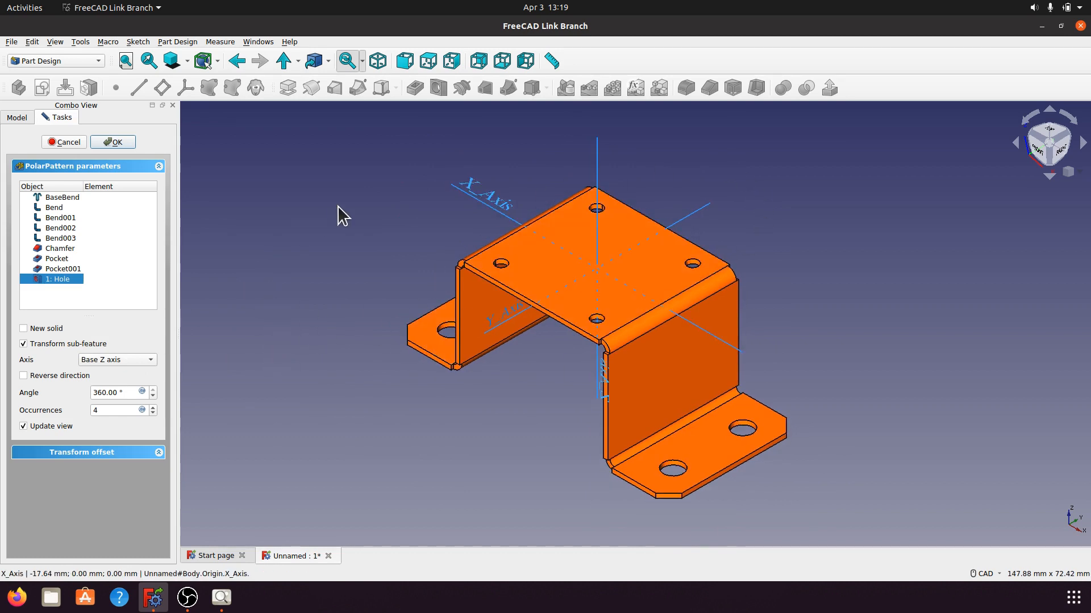
pyautogui.click(113, 143)
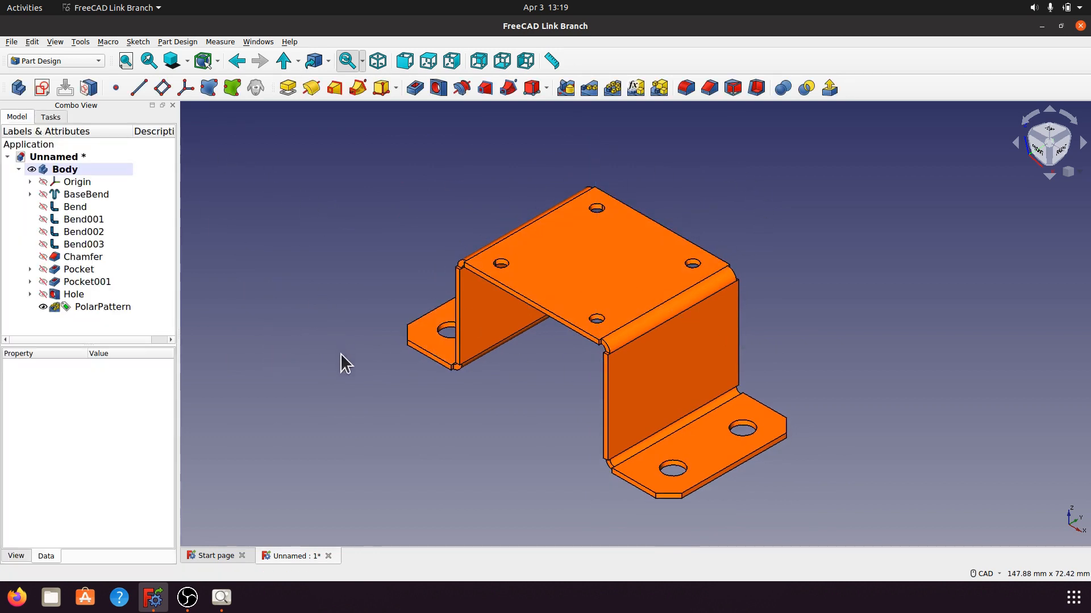
# Step: Compare the bracket model with the Practice 09a drawing
pyautogui.click(222, 597)
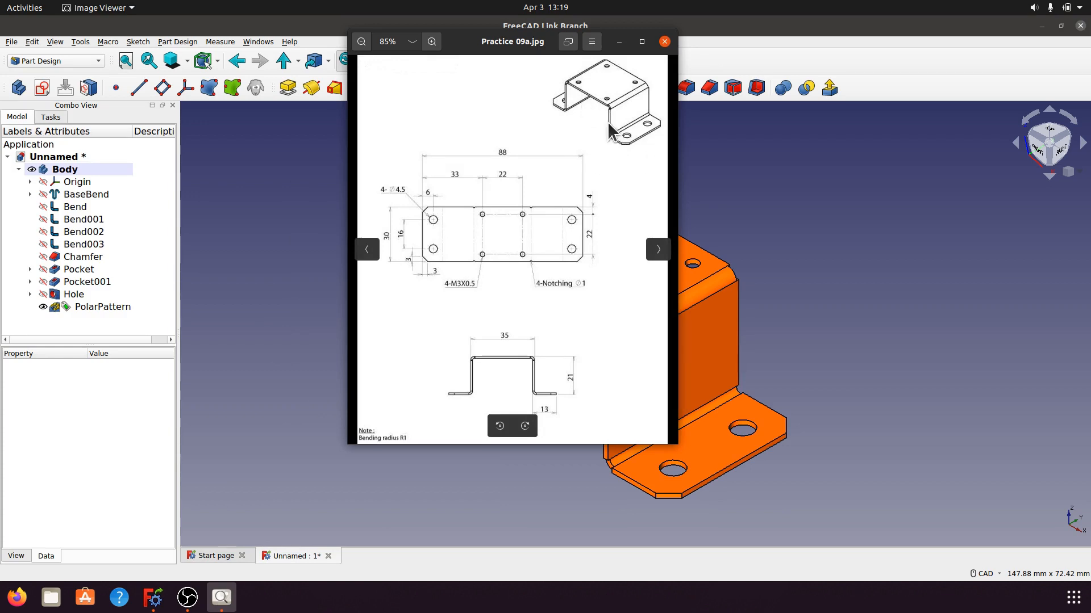
pyautogui.click(619, 43)
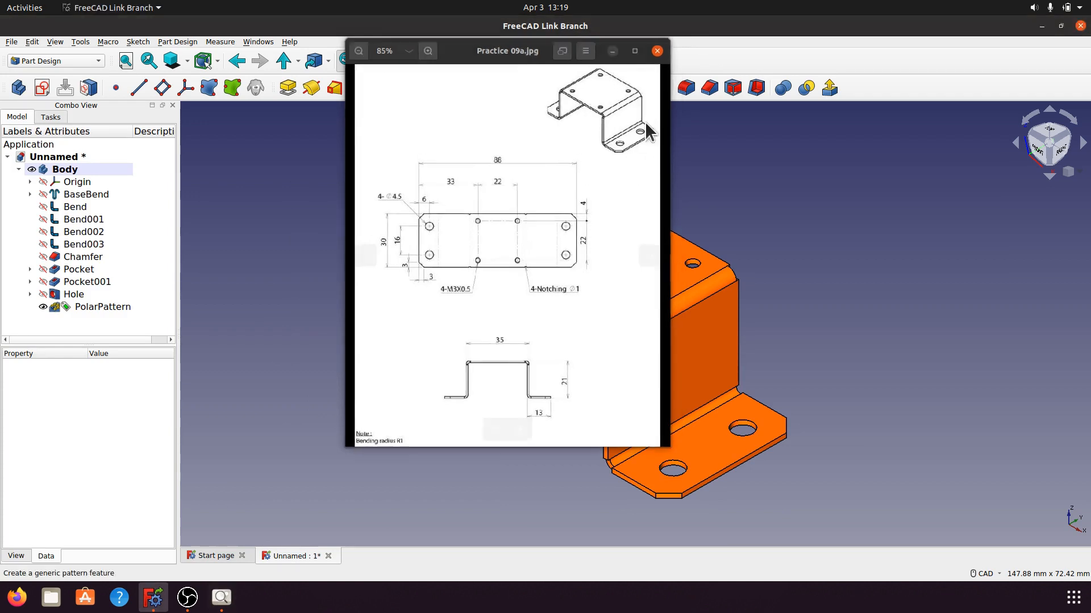
pyautogui.moveTo(518, 428); pyautogui.dragTo(628, 407, button='middle')
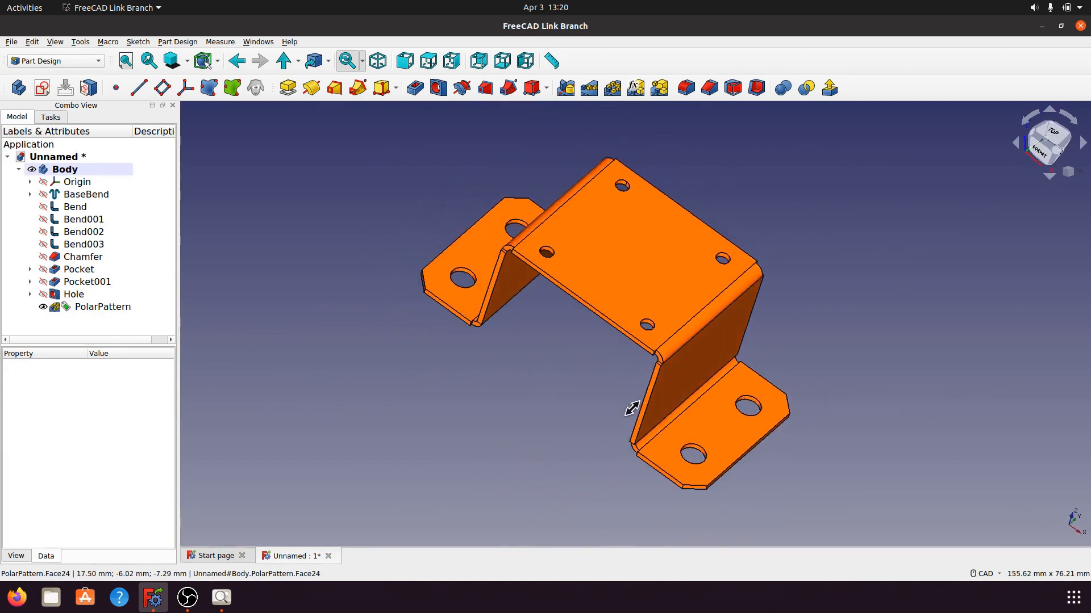
# Step: Return the bracket to the isometric view and switch to the Sheet Metal workbench
pyautogui.click(377, 61)
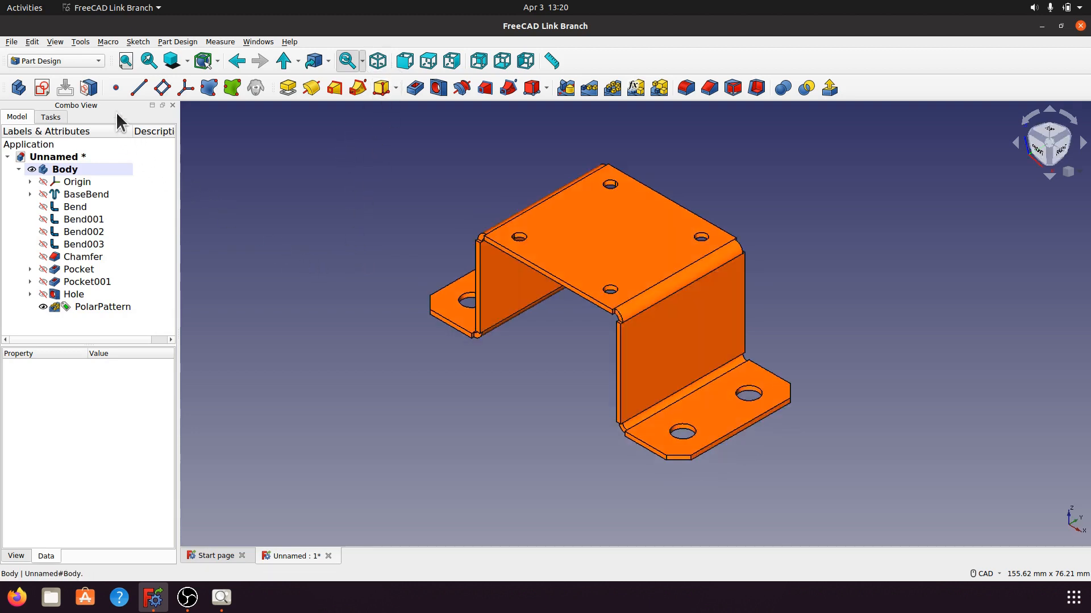
pyautogui.click(96, 61)
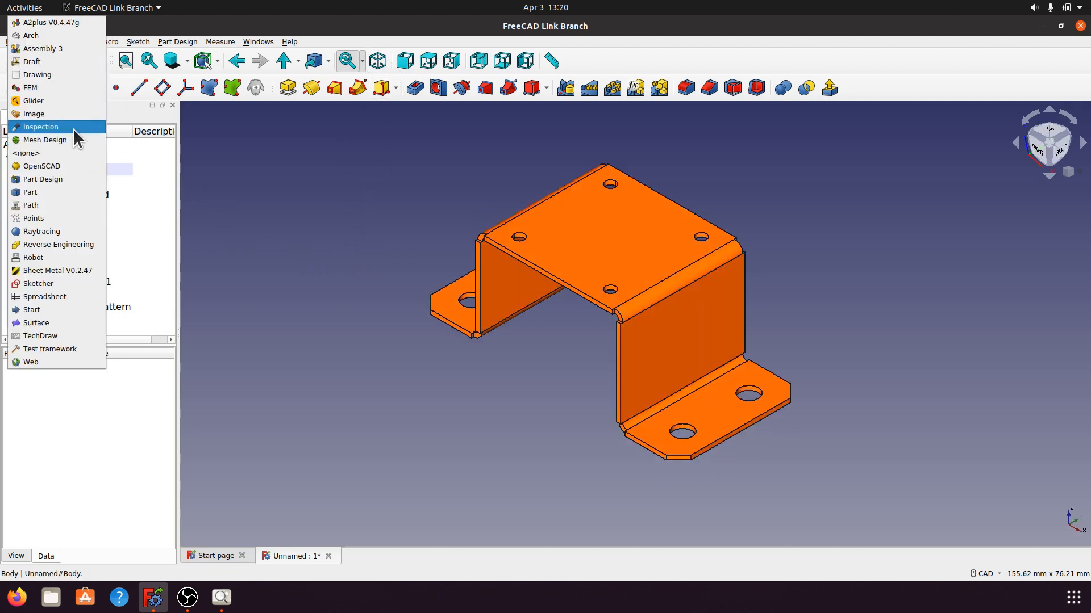
pyautogui.click(57, 270)
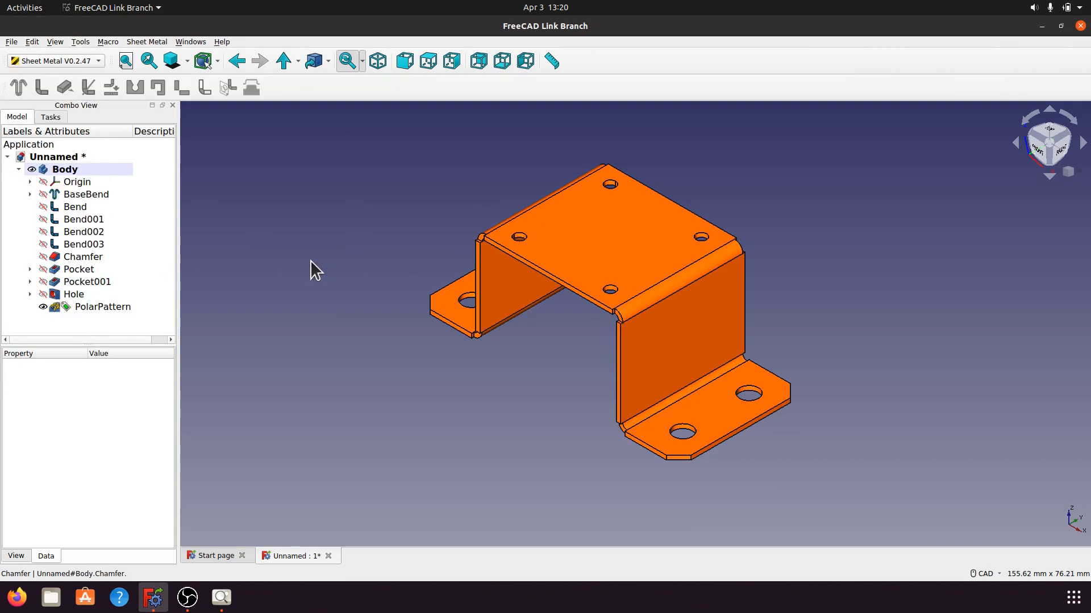
# Step: Unfold the bracket from its top face with a manual K-factor of 0.400, generating a projection sketch
pyautogui.click(579, 230)
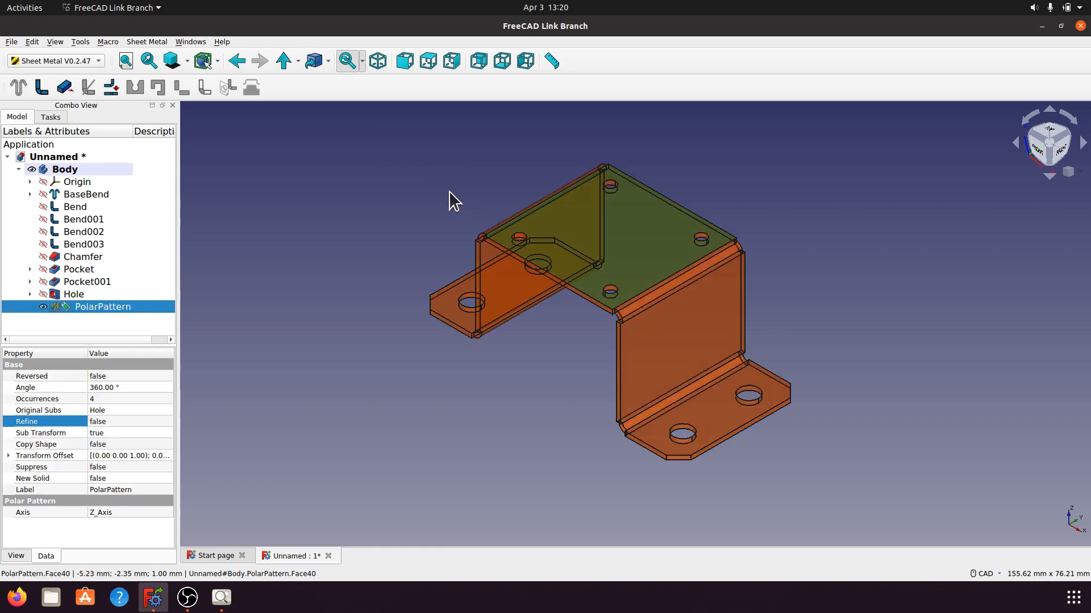
pyautogui.click(111, 88)
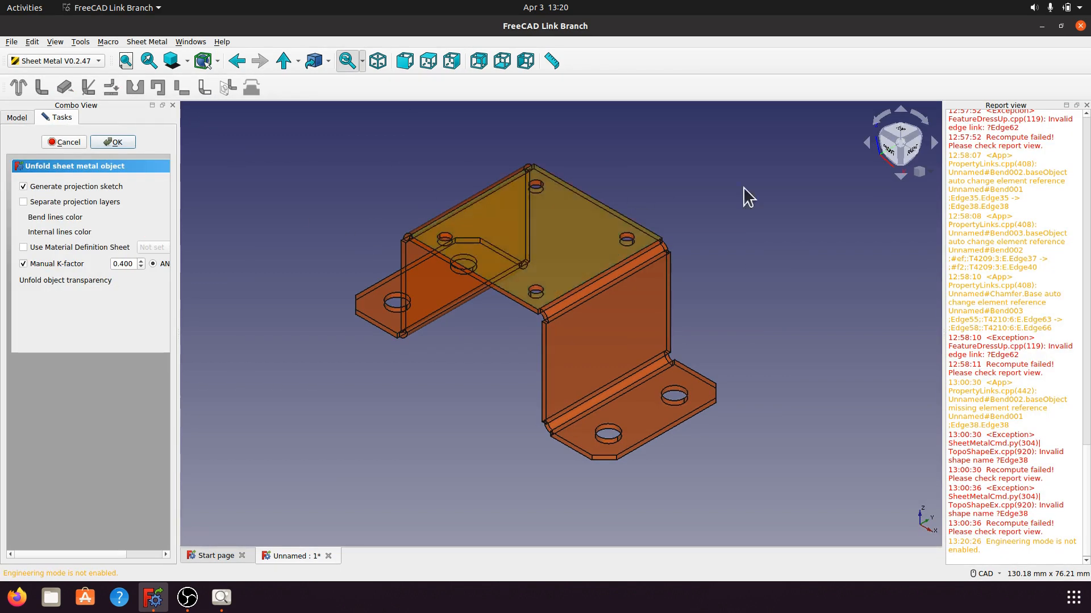
pyautogui.click(1086, 106)
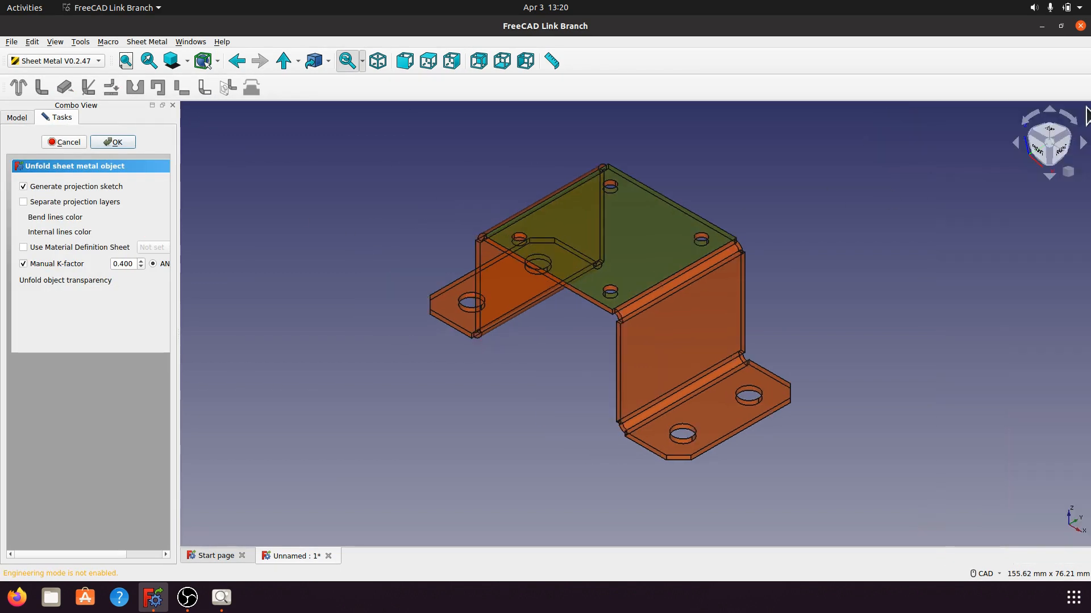
pyautogui.moveTo(177, 322); pyautogui.dragTo(275, 311)
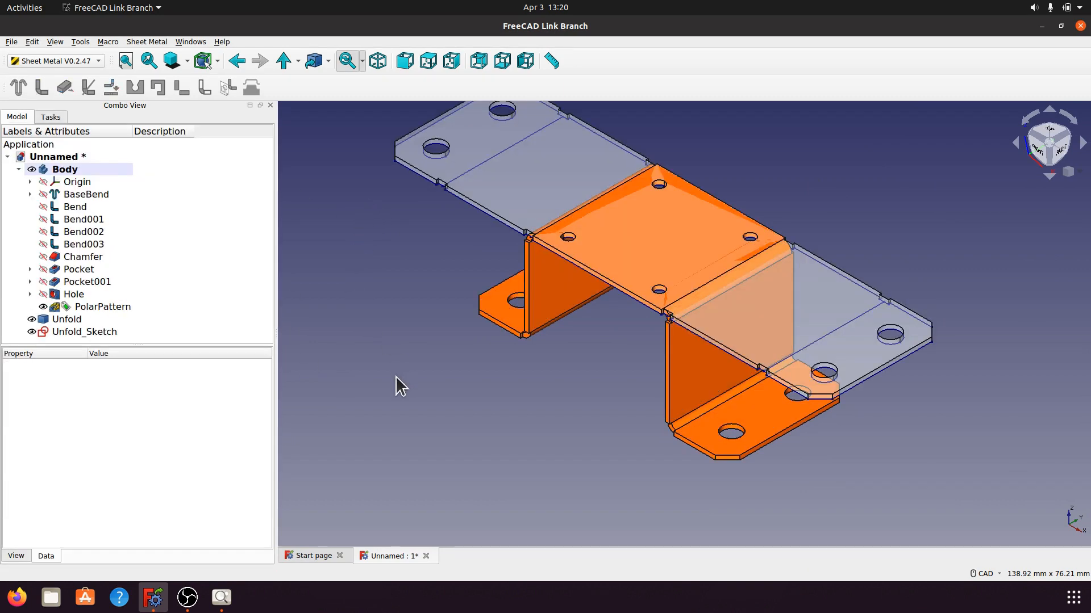
pyautogui.moveTo(426, 392); pyautogui.dragTo(458, 400, button='middle')
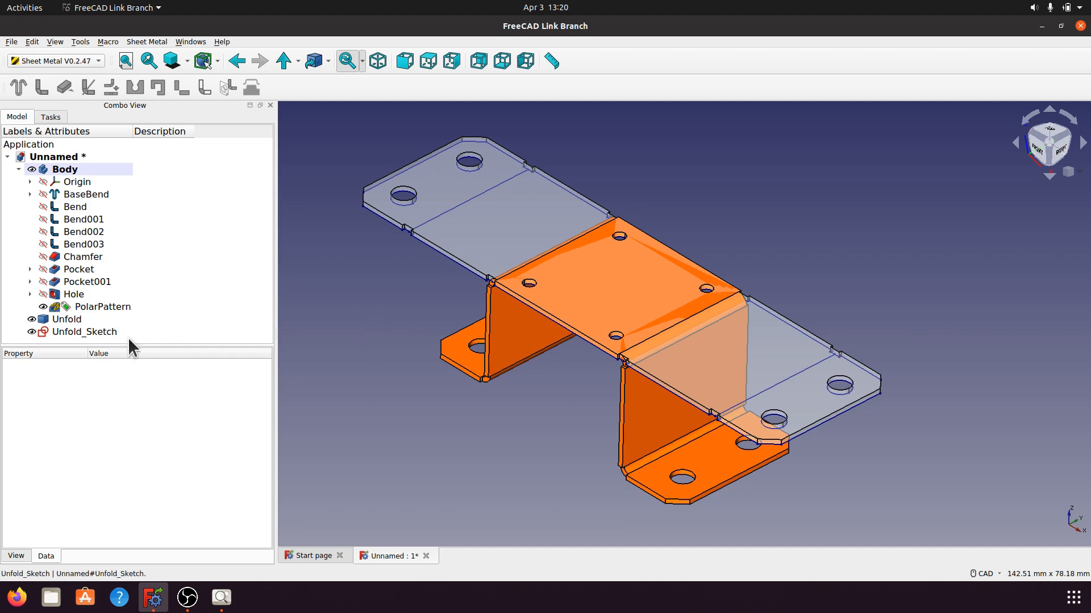
# Step: Hide the unfold sketch and inspect the flat pattern against the folded bracket
pyautogui.click(87, 332)
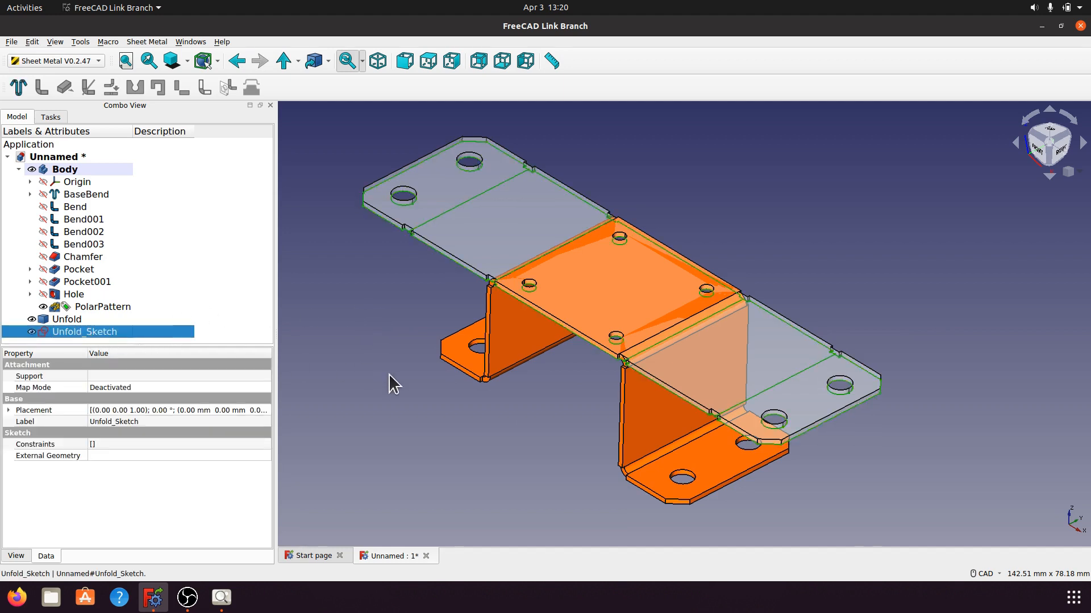
pyautogui.press('space')
pyautogui.click(559, 467)
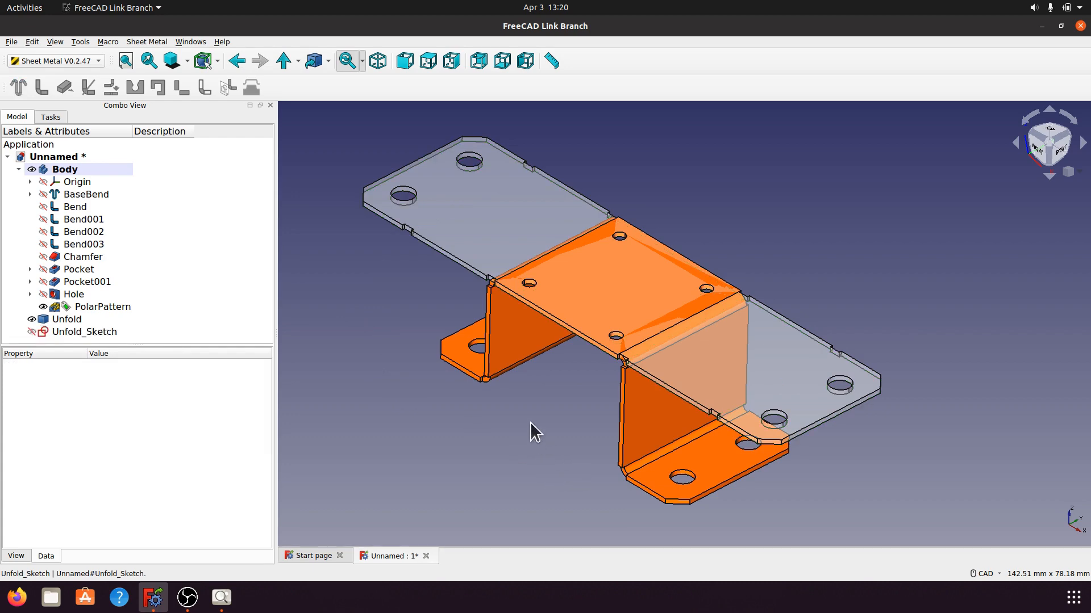
pyautogui.moveTo(531, 423); pyautogui.dragTo(644, 341, button='middle')
pyautogui.moveTo(613, 316); pyautogui.dragTo(591, 411, button='middle')
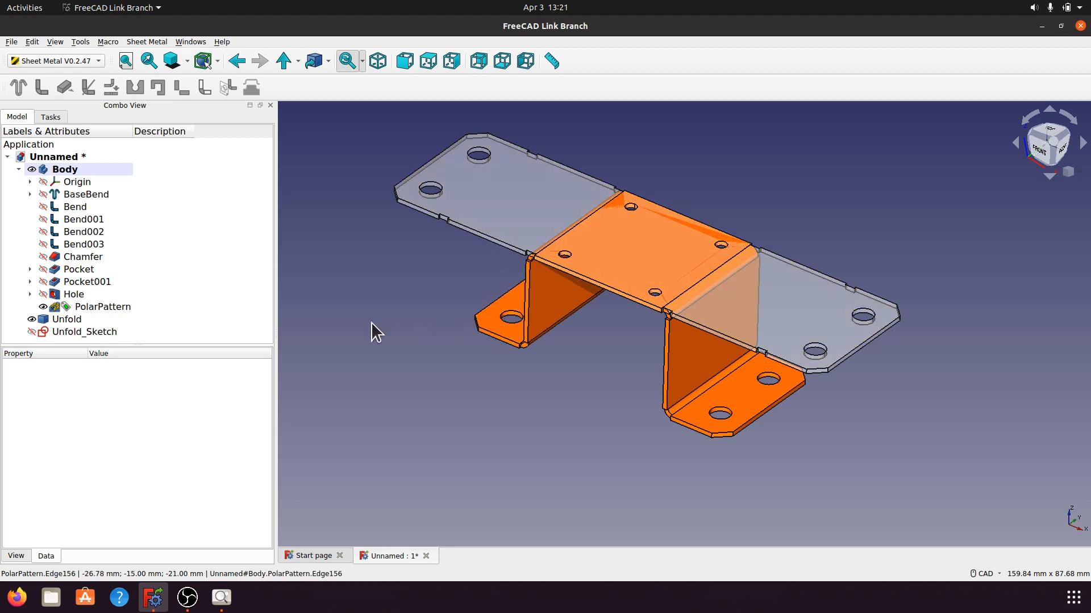
# Step: Delete the unfold sketch and the unfolded flat pattern
pyautogui.click(76, 332)
pyautogui.rightClick(76, 331)
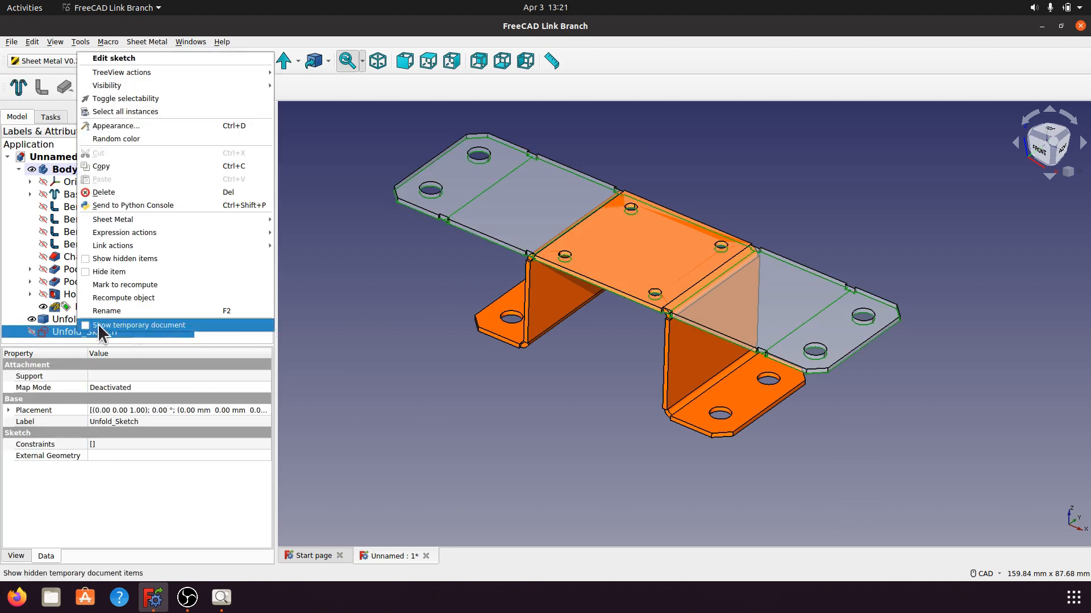
pyautogui.click(111, 194)
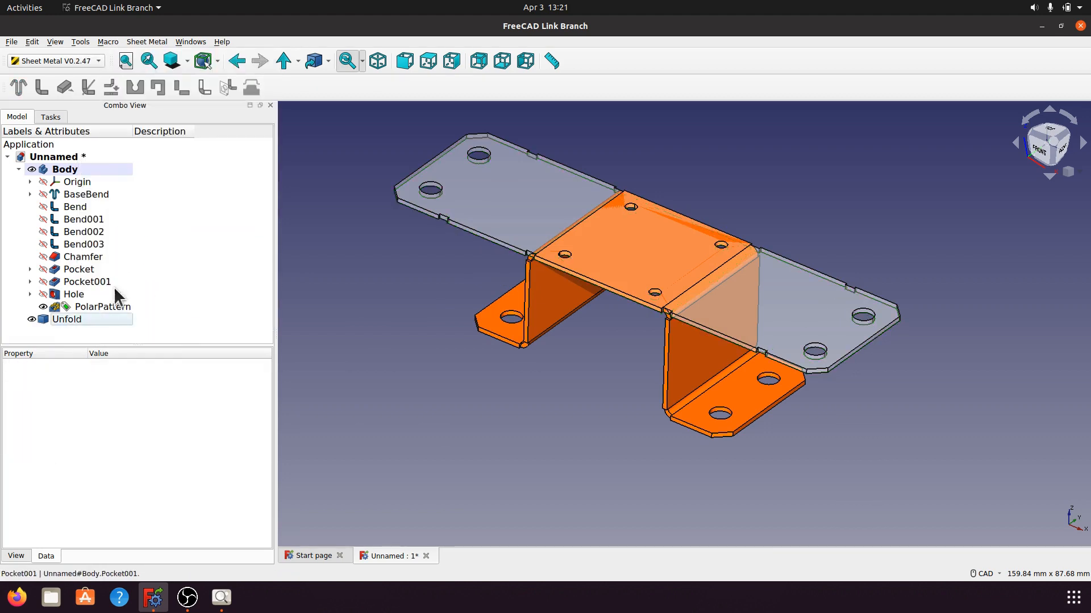
pyautogui.rightClick(81, 321)
pyautogui.click(115, 182)
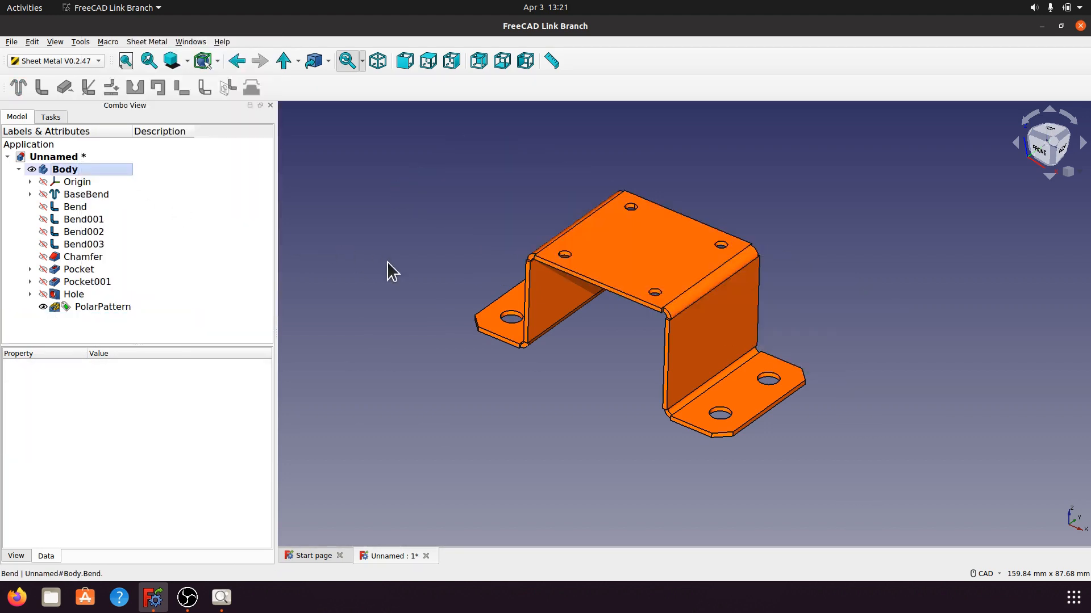
# Step: Try to unfold the bracket starting from a mounting flange's upper face, with an ANSI manual K-factor of 0.400
pyautogui.click(744, 394)
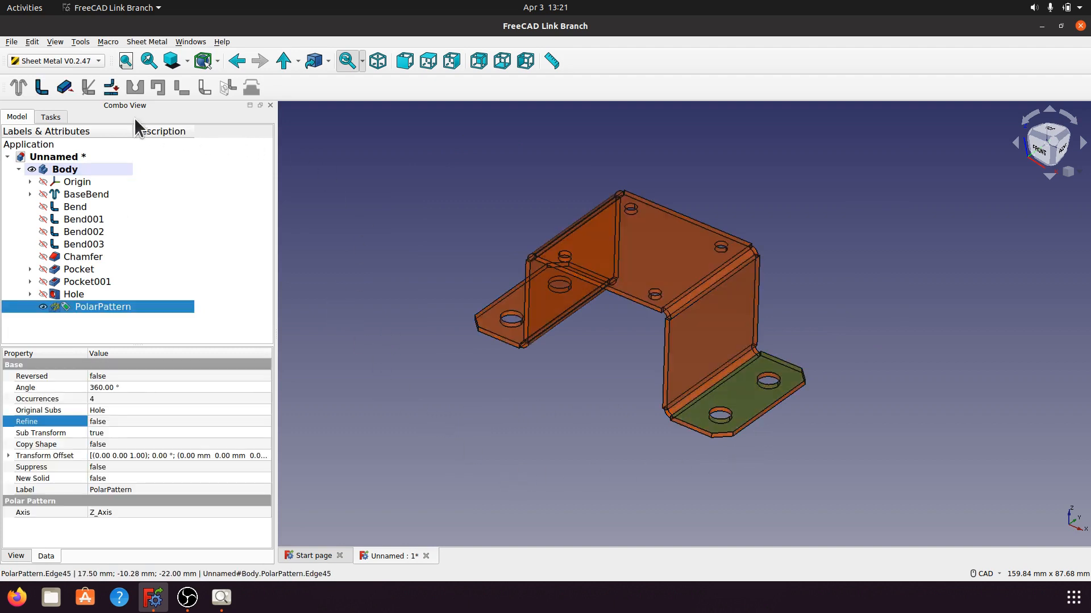
pyautogui.click(113, 91)
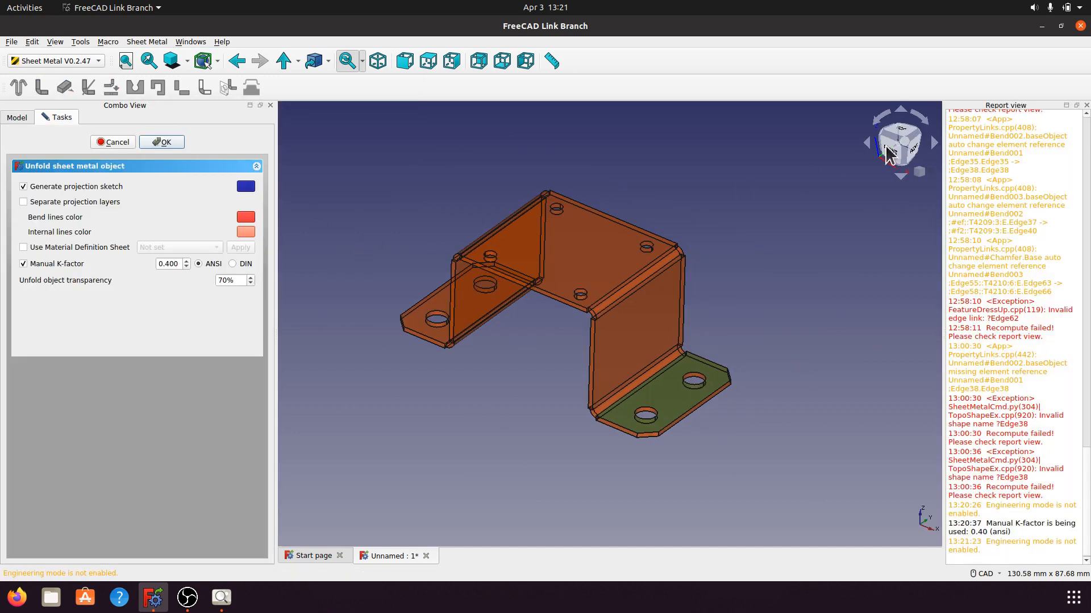
pyautogui.click(1086, 105)
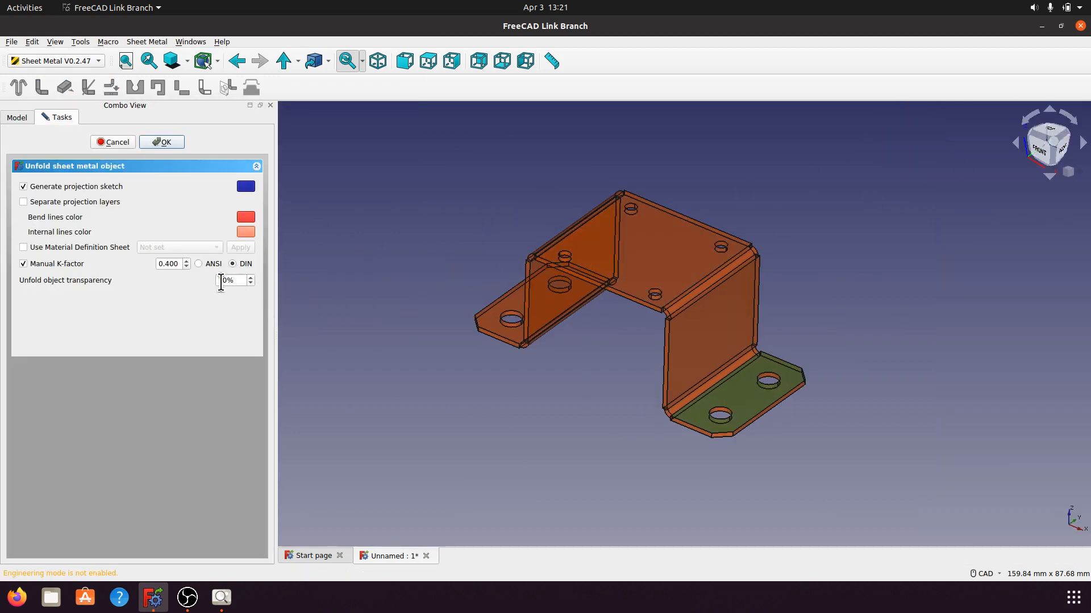
pyautogui.click(199, 263)
pyautogui.click(344, 334)
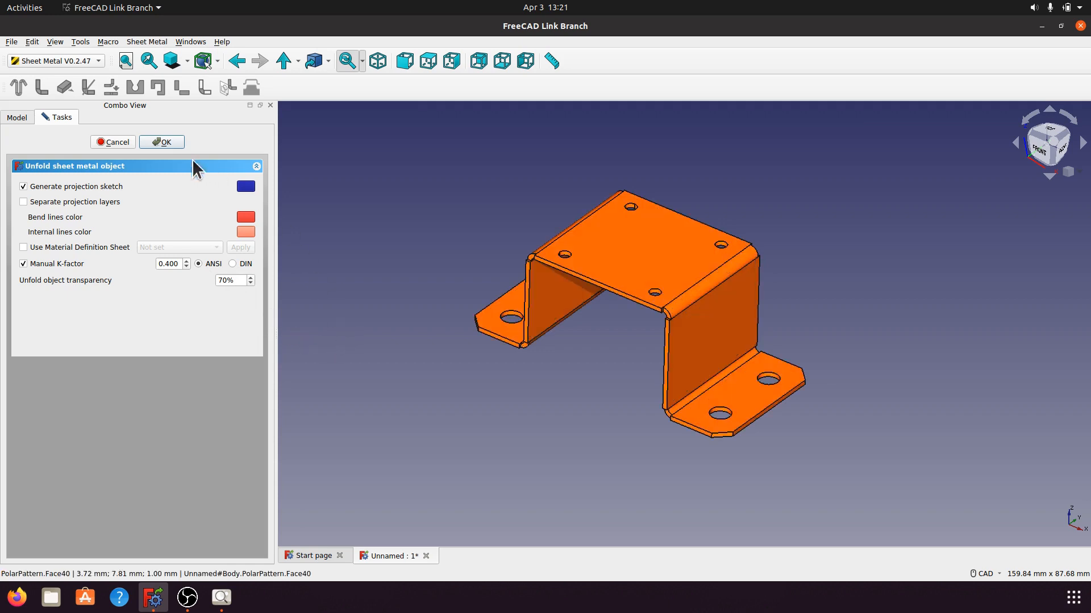
pyautogui.click(175, 143)
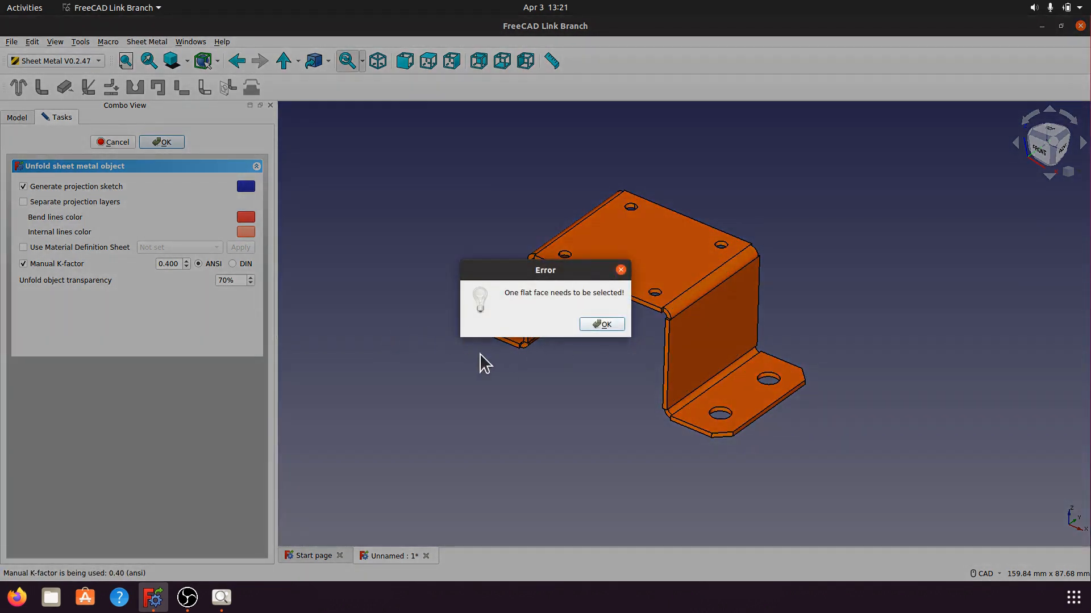
pyautogui.click(616, 325)
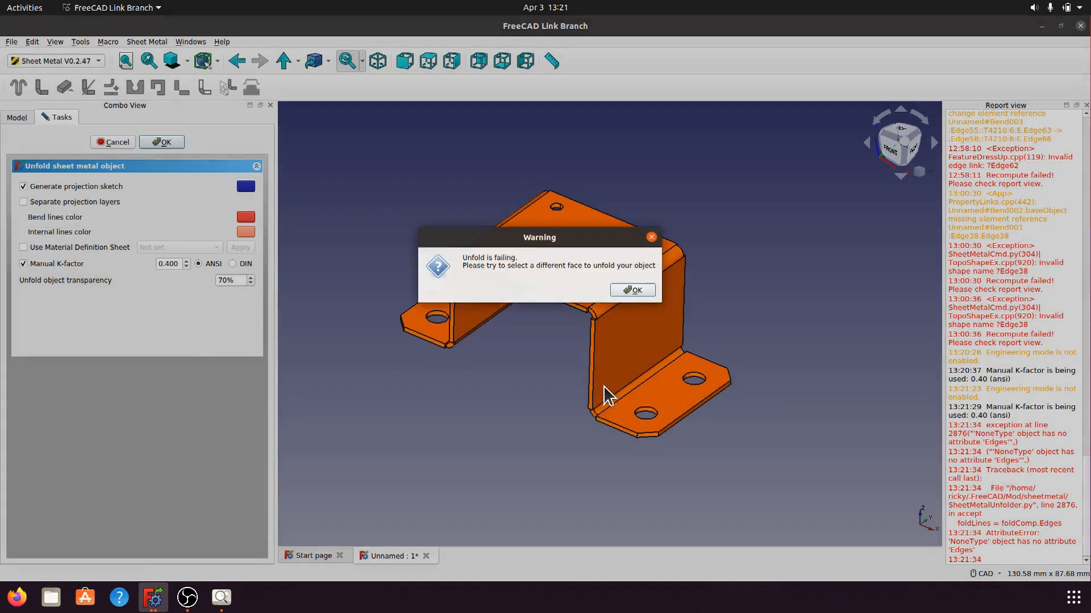
pyautogui.click(631, 291)
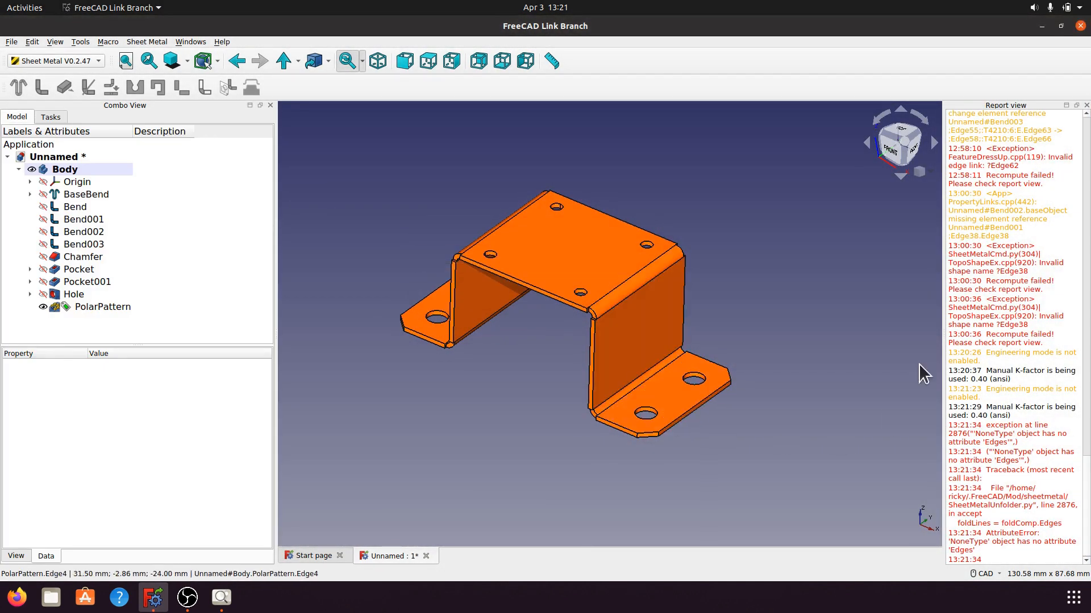
pyautogui.click(1085, 105)
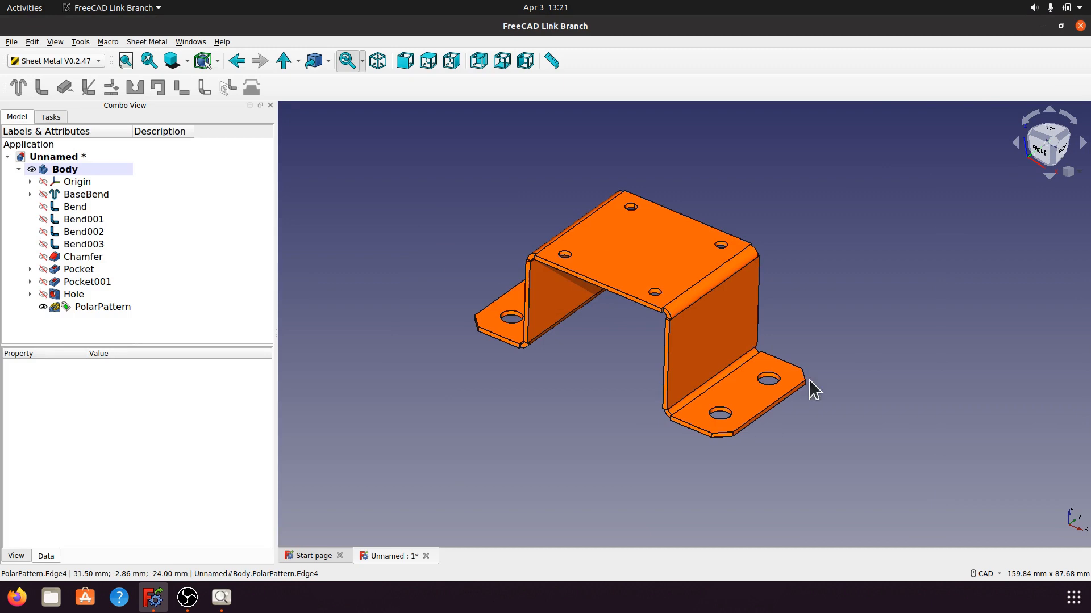
# Step: Retry unfolding the bracket with a mounting flange's upper face as the base, using the 0.400 manual K-factor and ANSI standard
pyautogui.click(749, 394)
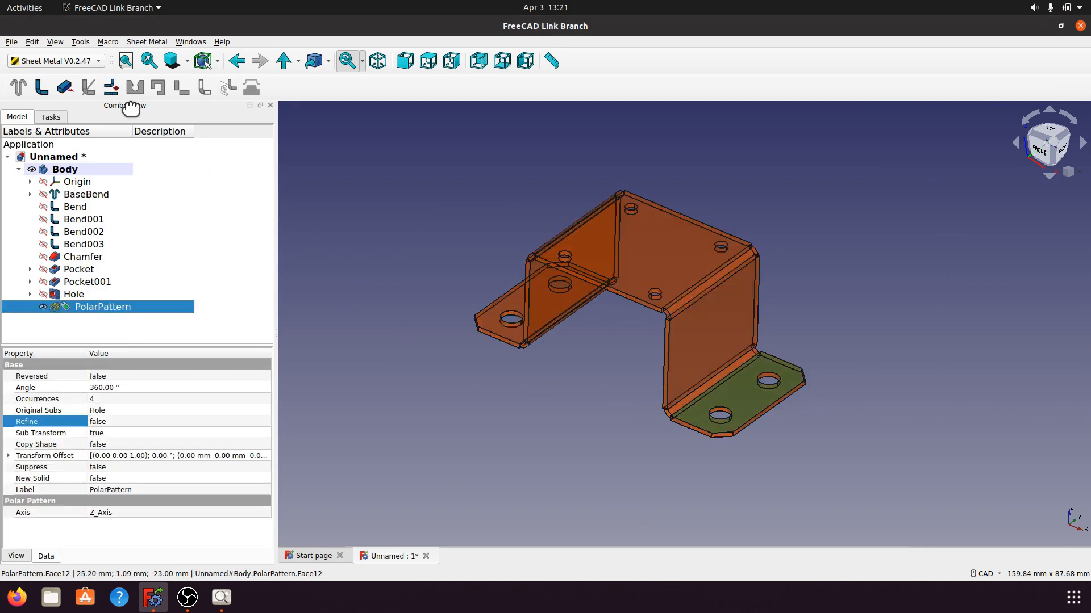
pyautogui.click(111, 88)
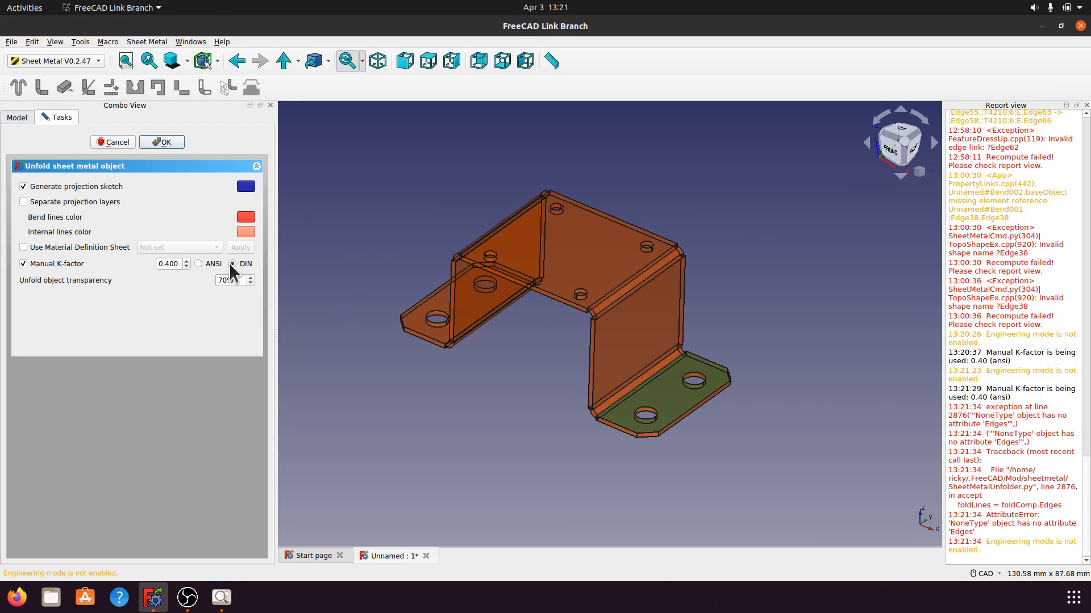
pyautogui.click(352, 398)
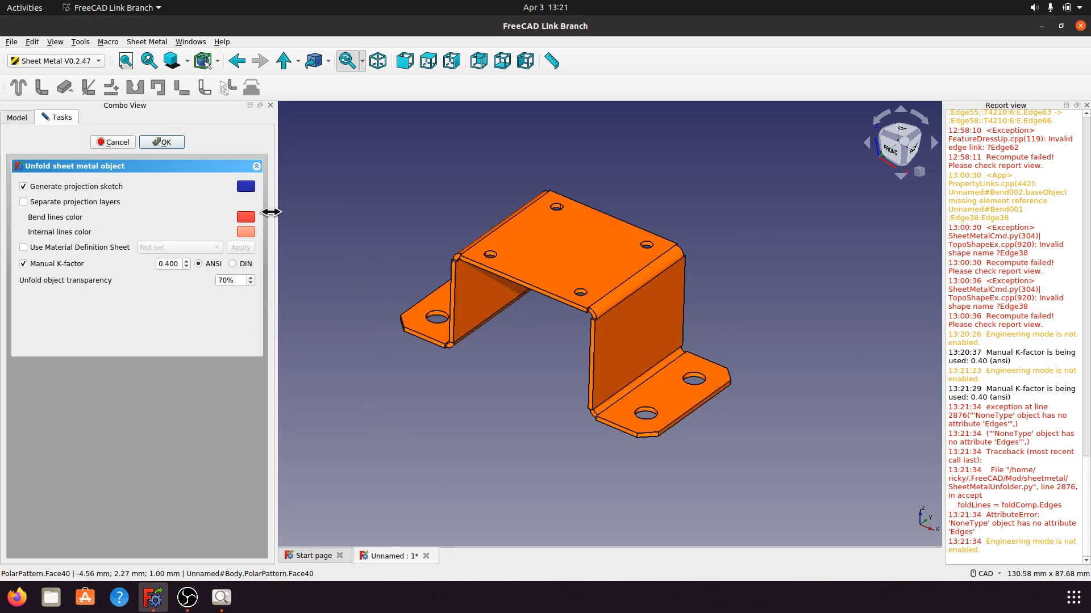
pyautogui.click(165, 142)
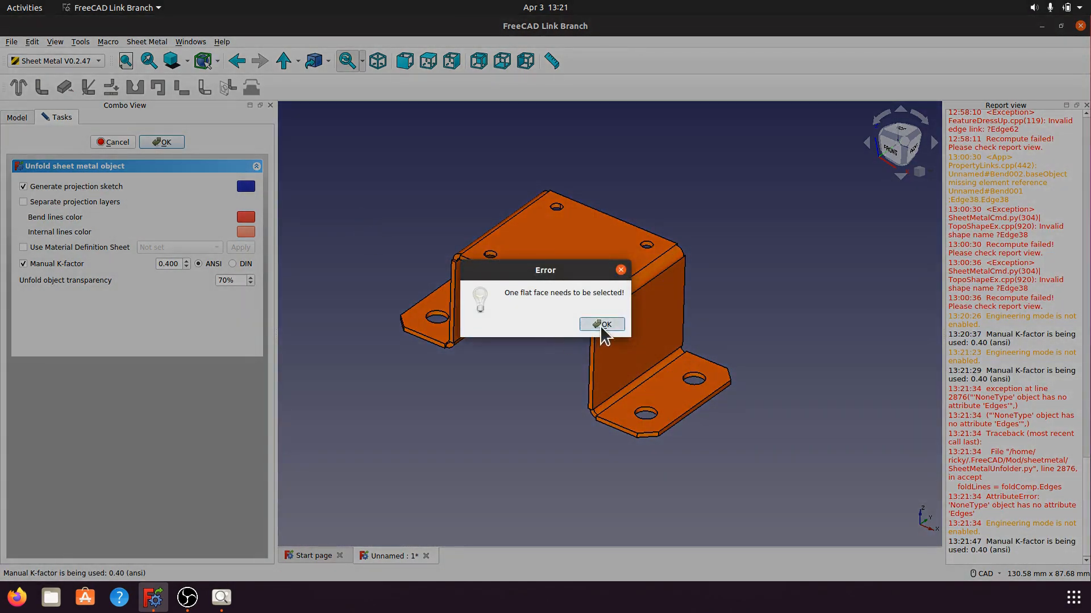
pyautogui.click(601, 324)
pyautogui.click(632, 291)
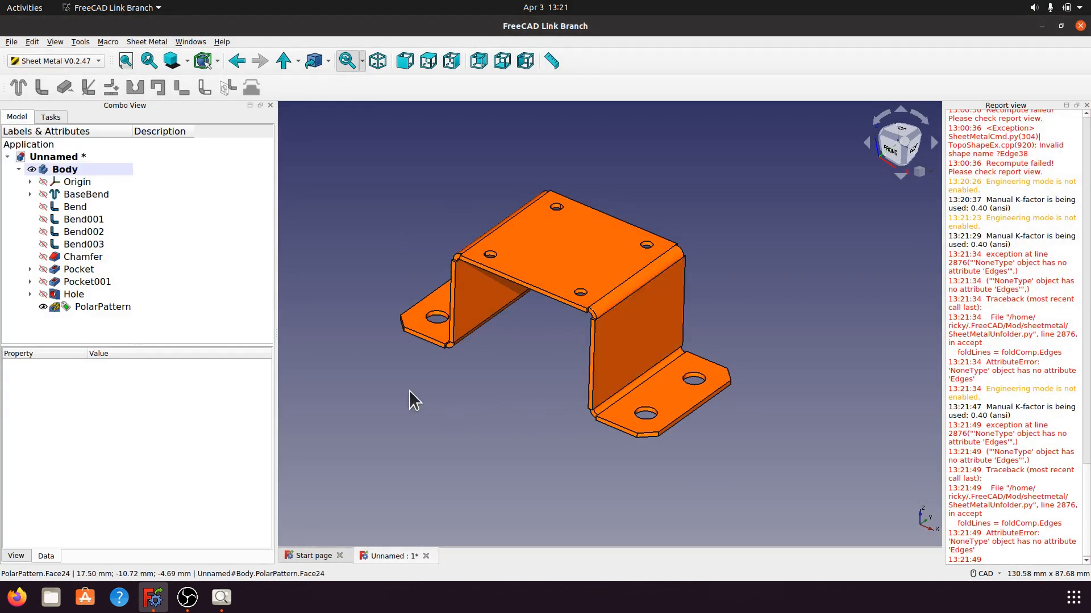
pyautogui.click(1086, 105)
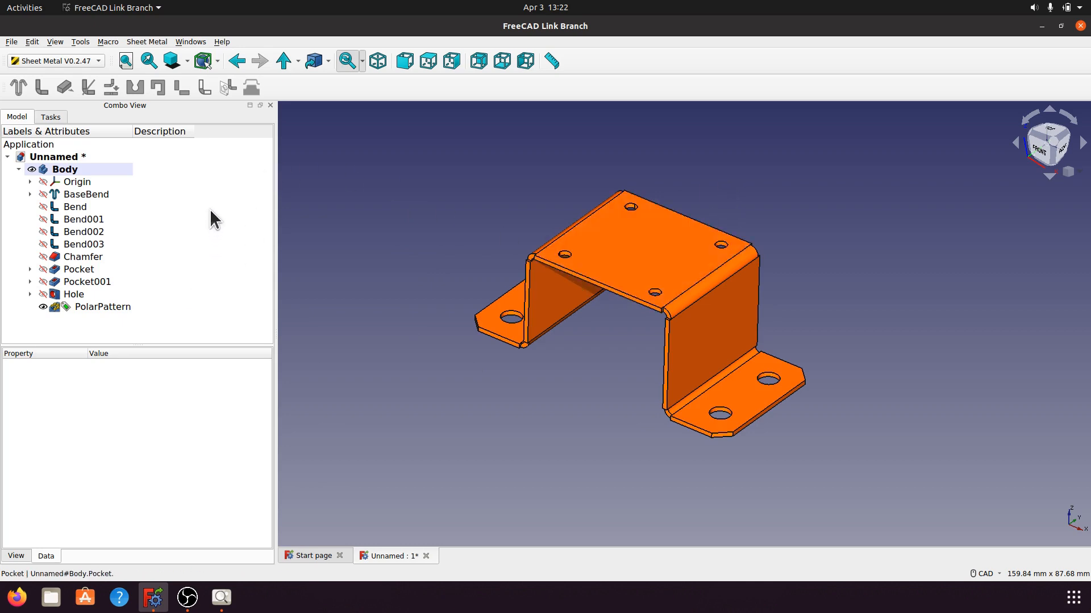
# Step: Unfold the bracket from its top face with an ANSI manual K-factor of 0.400, 70% transparency and a generated projection sketch
pyautogui.click(623, 251)
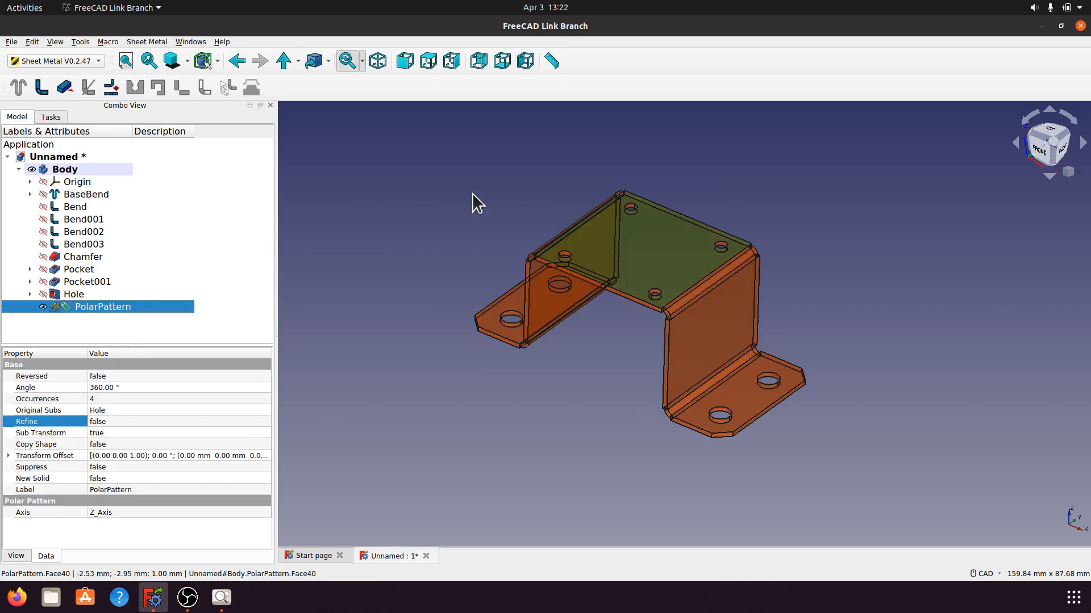
pyautogui.click(112, 88)
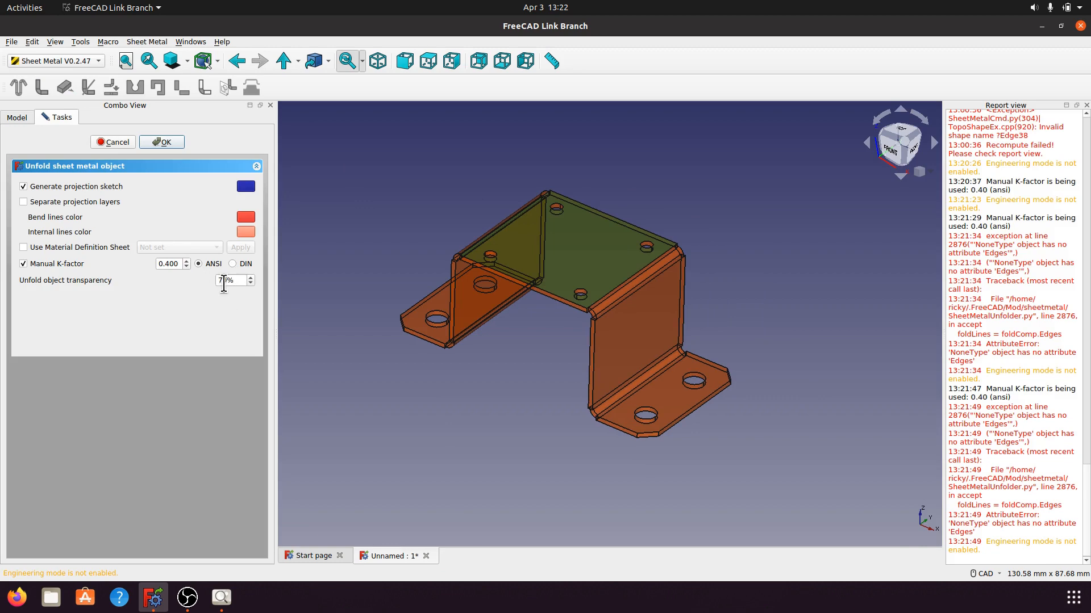
pyautogui.click(162, 142)
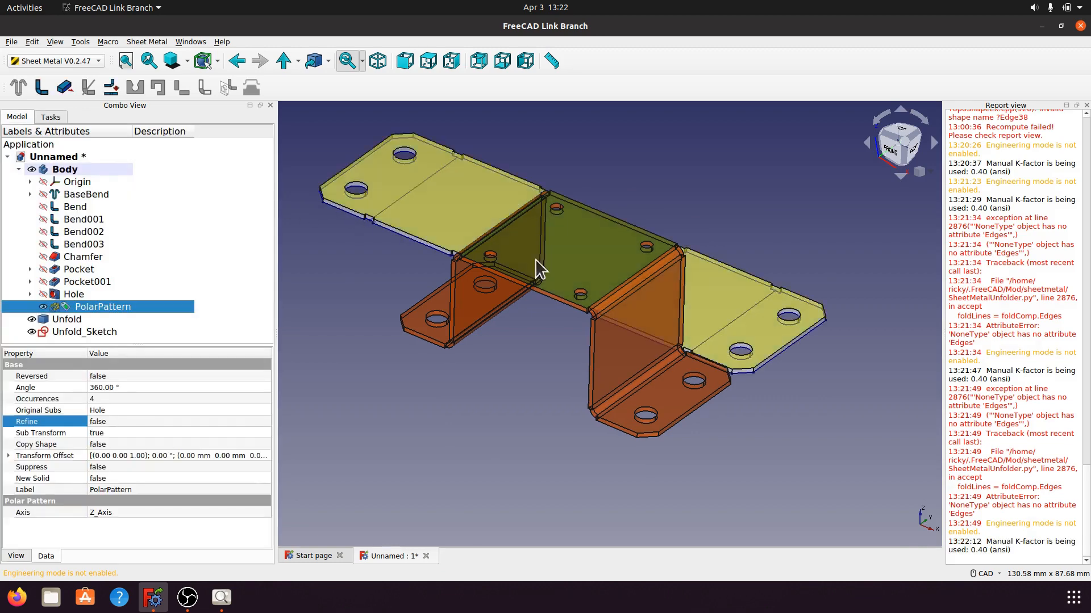
pyautogui.click(1086, 105)
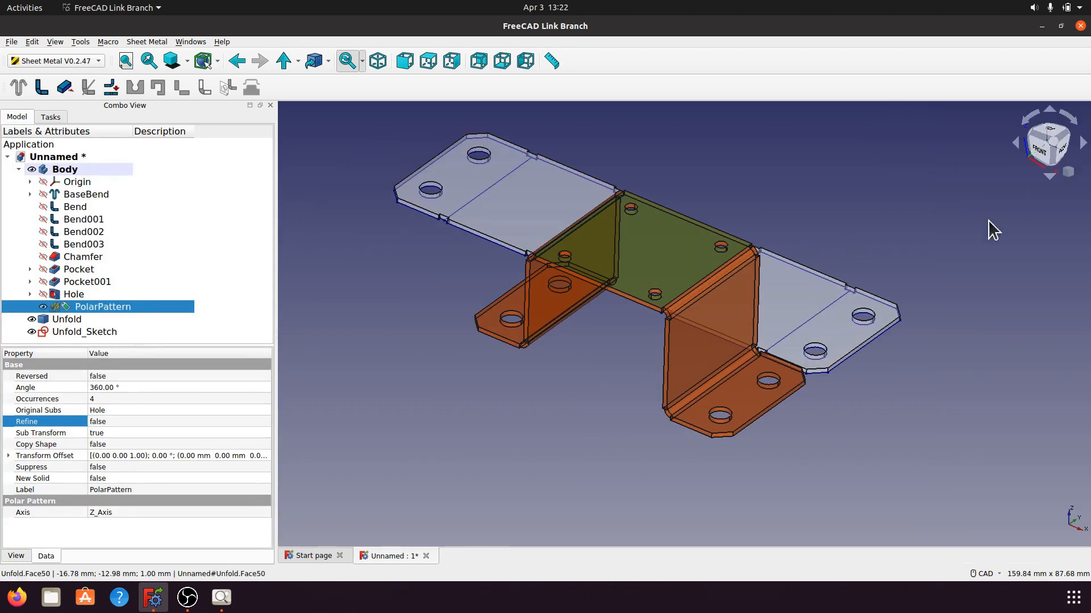
# Step: Hide the unfold sketch so that only the transparent flat pattern and the folded bracket are displayed
pyautogui.click(924, 207)
pyautogui.moveTo(923, 207); pyautogui.dragTo(937, 237, button='middle')
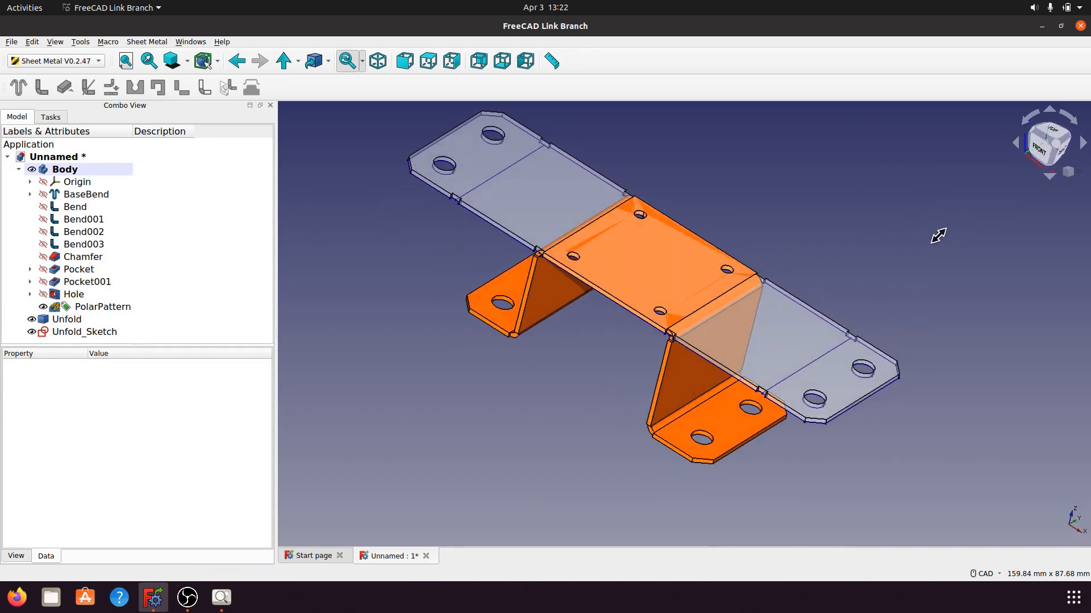
pyautogui.click(376, 63)
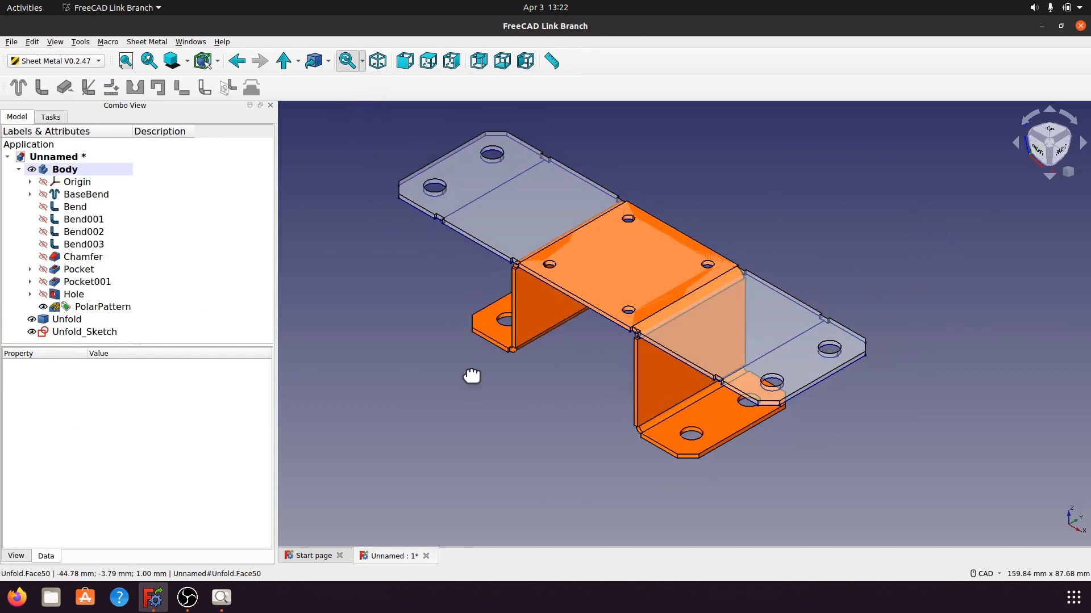
pyautogui.scroll(-1, 477, 357)
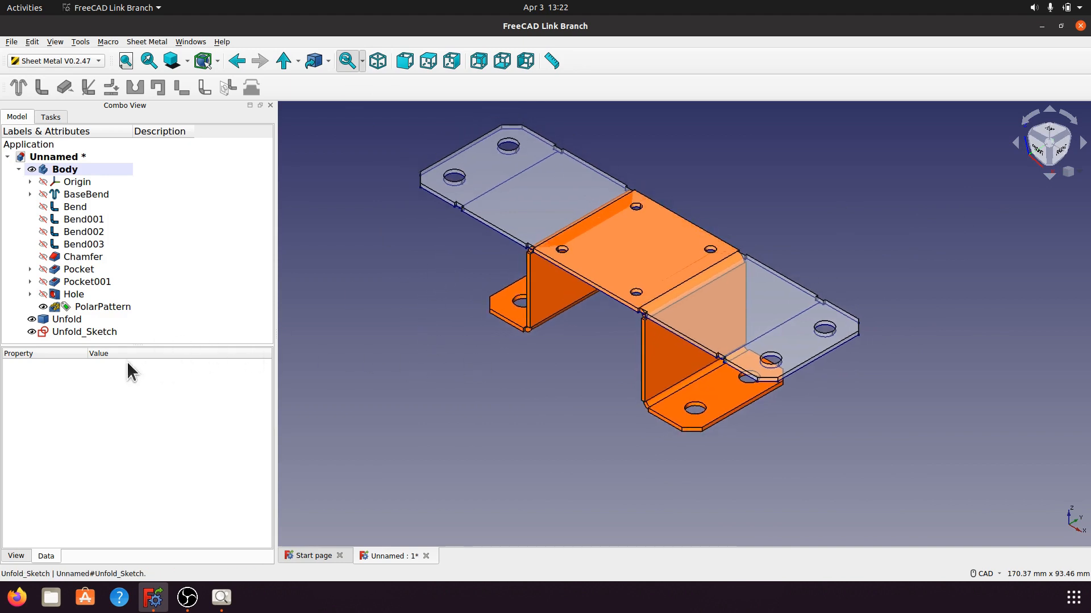
pyautogui.click(85, 332)
pyautogui.press('space')
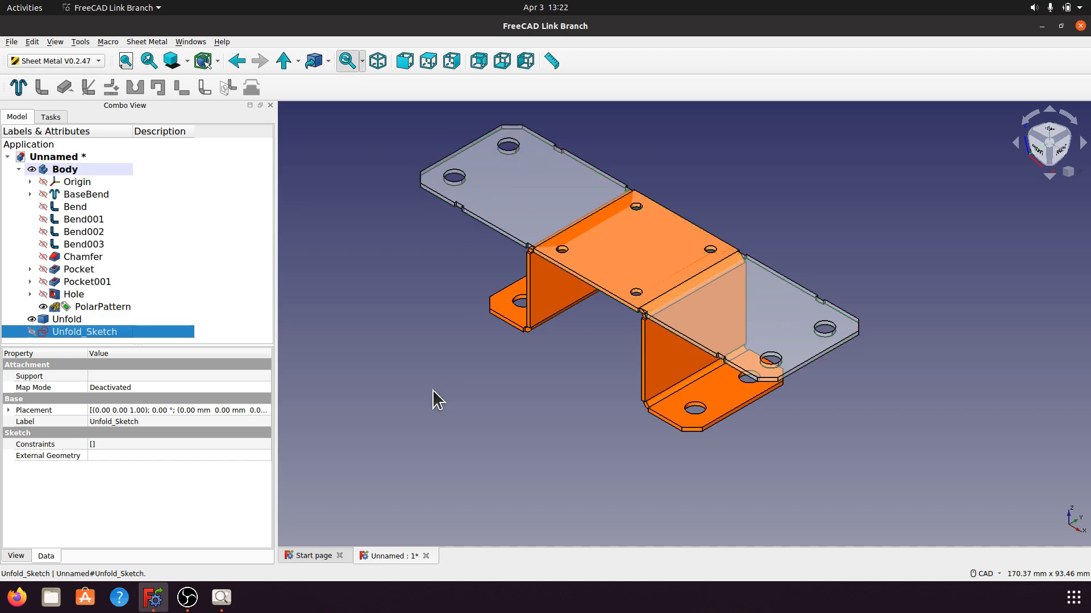
pyautogui.click(525, 476)
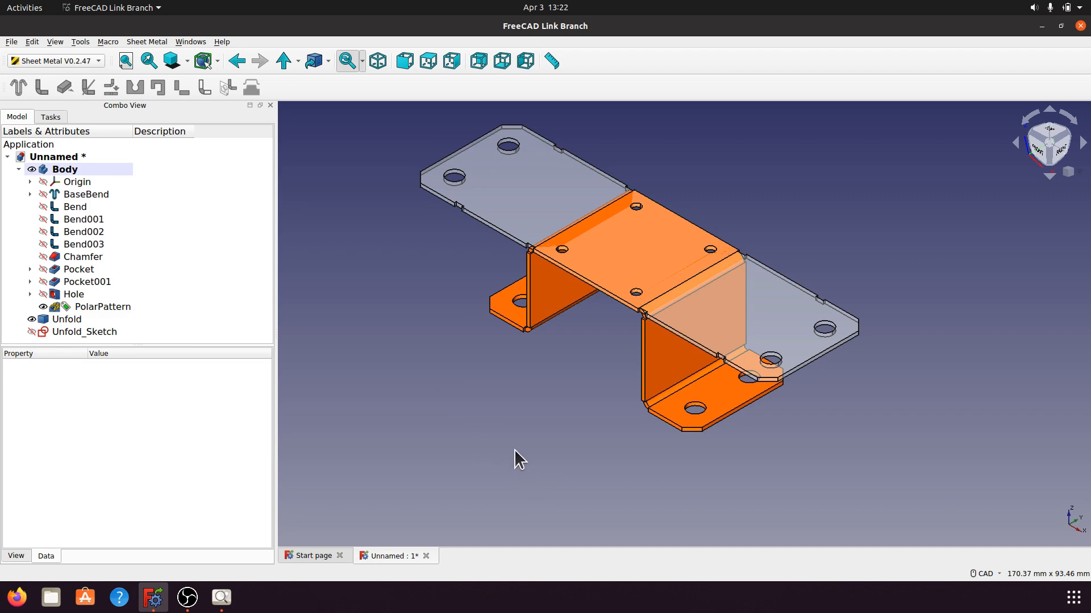
# Step: Widen the 3D view and examine the flat pattern against the folded bracket from above and from underneath
pyautogui.scroll(3, 514, 450)
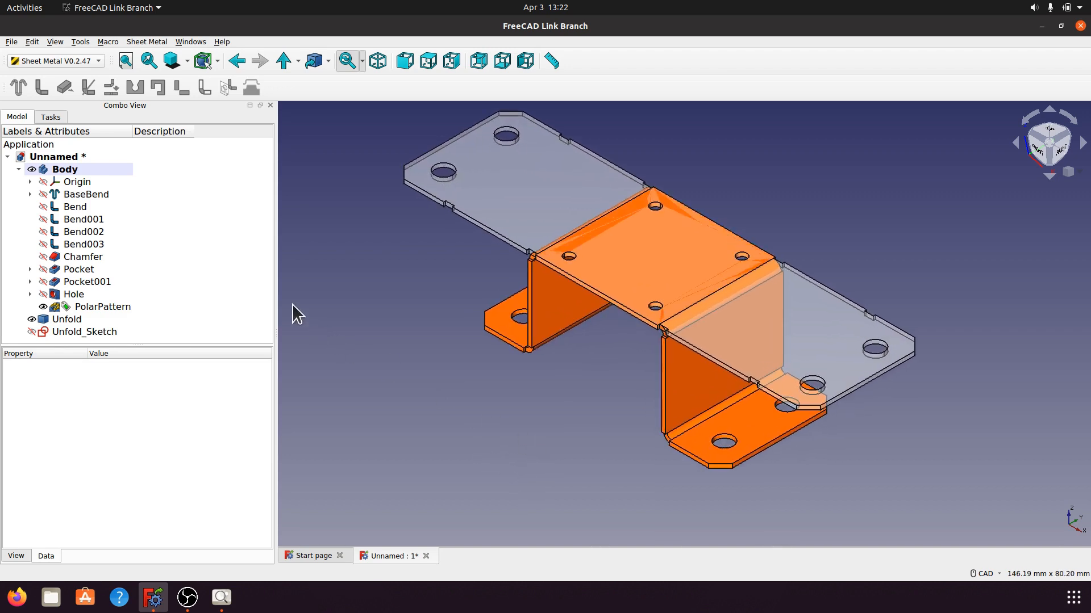
pyautogui.moveTo(275, 296); pyautogui.dragTo(195, 292)
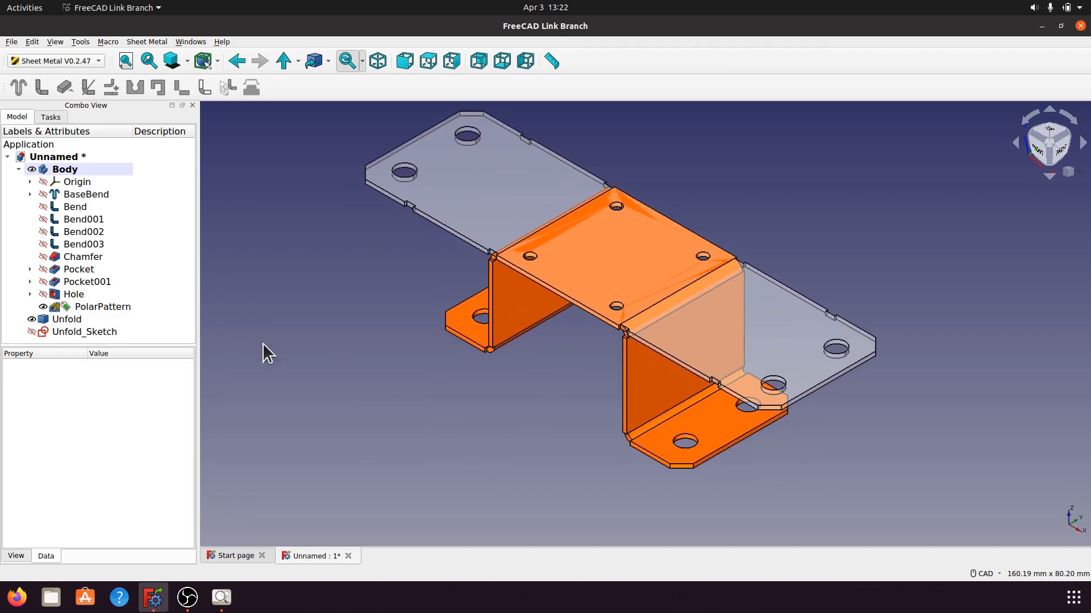
pyautogui.moveTo(359, 404); pyautogui.dragTo(378, 444, button='middle')
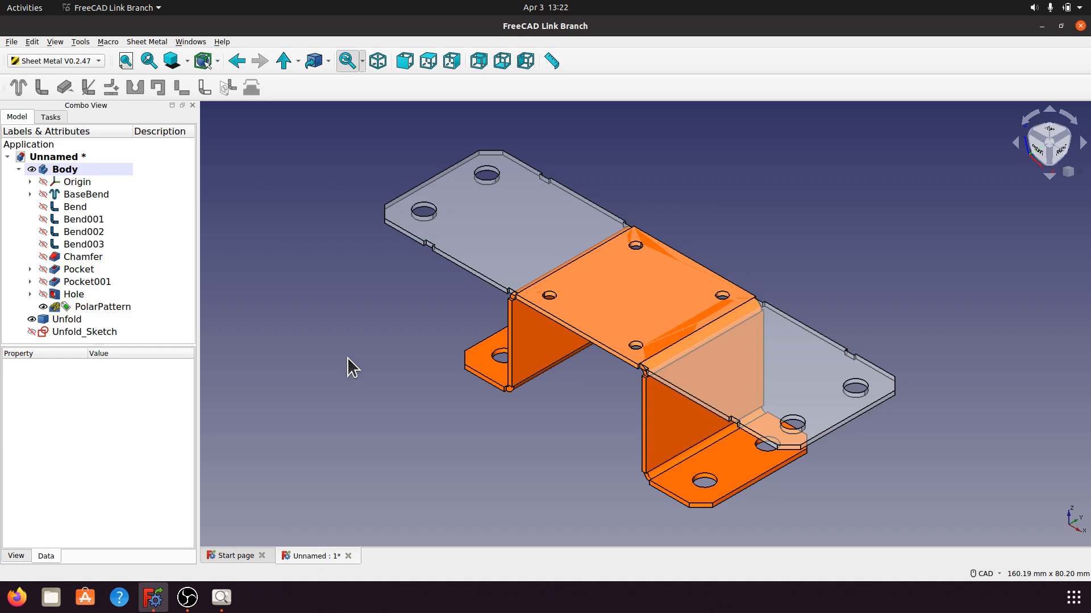
pyautogui.moveTo(374, 397); pyautogui.dragTo(823, 274, button='middle')
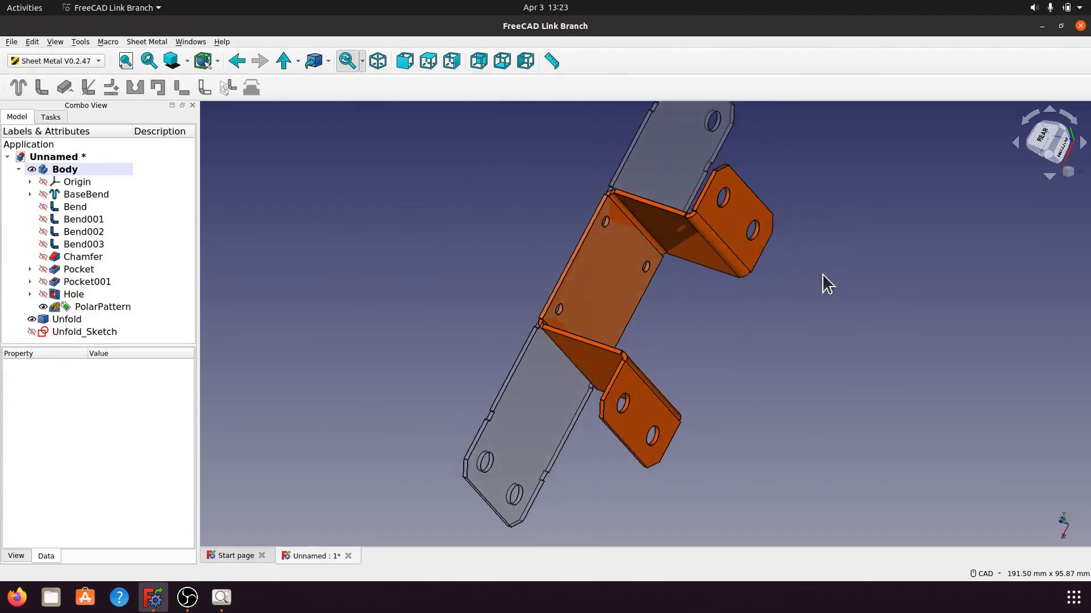
pyautogui.moveTo(804, 394); pyautogui.dragTo(570, 404, button='middle')
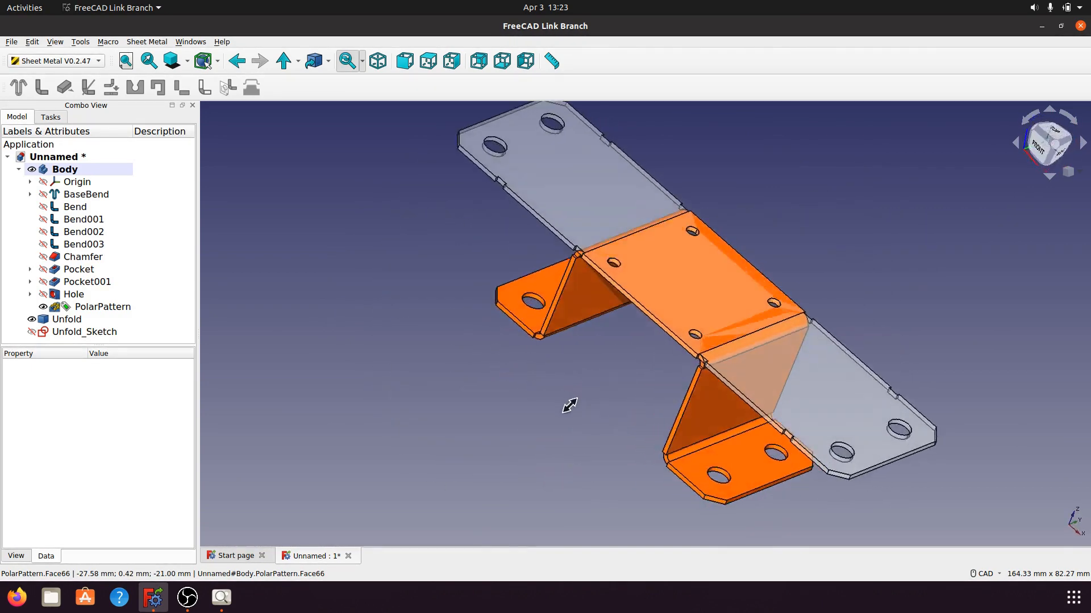
# Step: Show the unfold sketch with its bend lines again and restore the isometric view
pyautogui.click(82, 334)
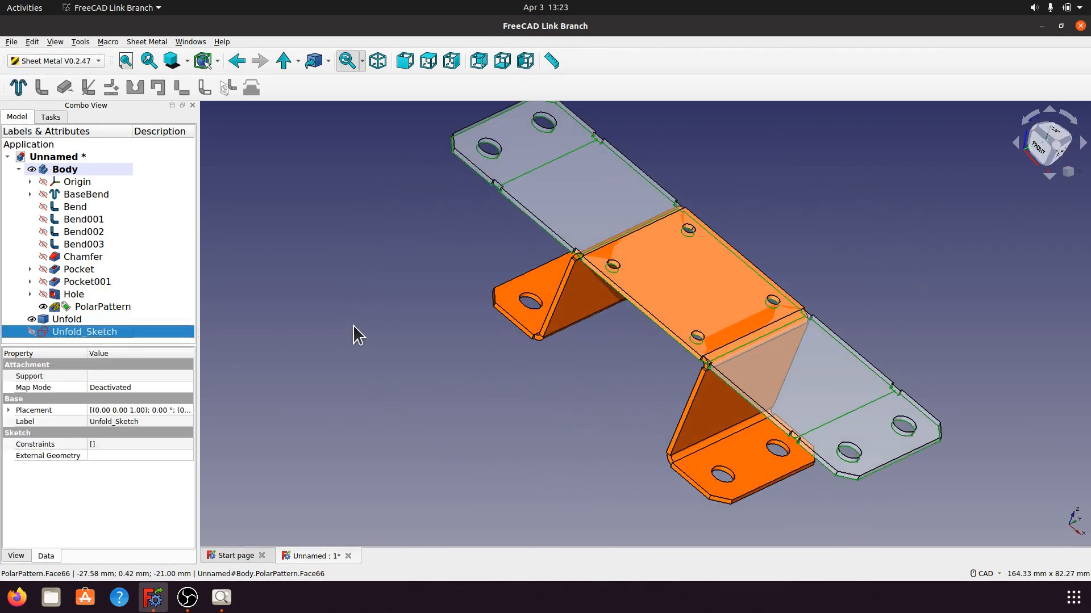
pyautogui.click(346, 362)
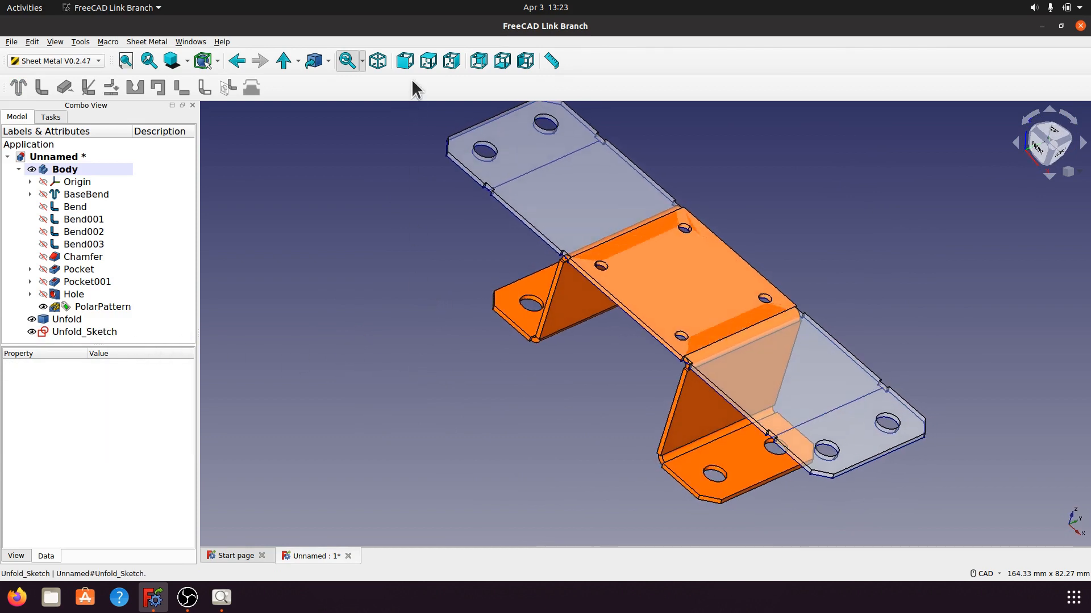
pyautogui.click(378, 61)
# Step: Hide the unfolded flat pattern and its sketch, and present the folded bracket enlarged in isometric view
pyautogui.click(72, 319)
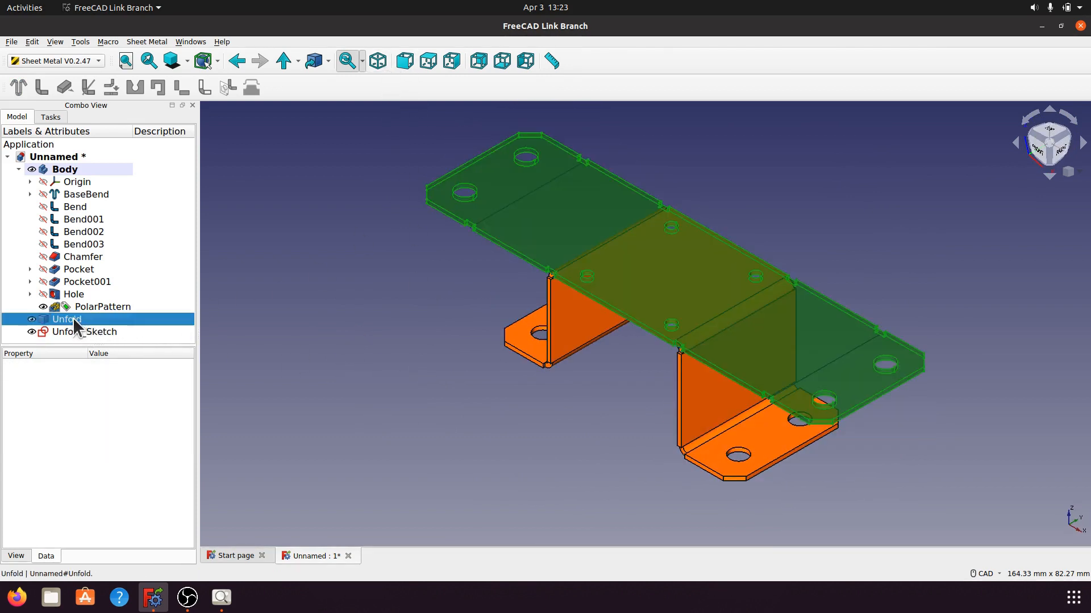
pyautogui.press('space')
pyautogui.click(104, 332)
pyautogui.press('space')
pyautogui.click(534, 415)
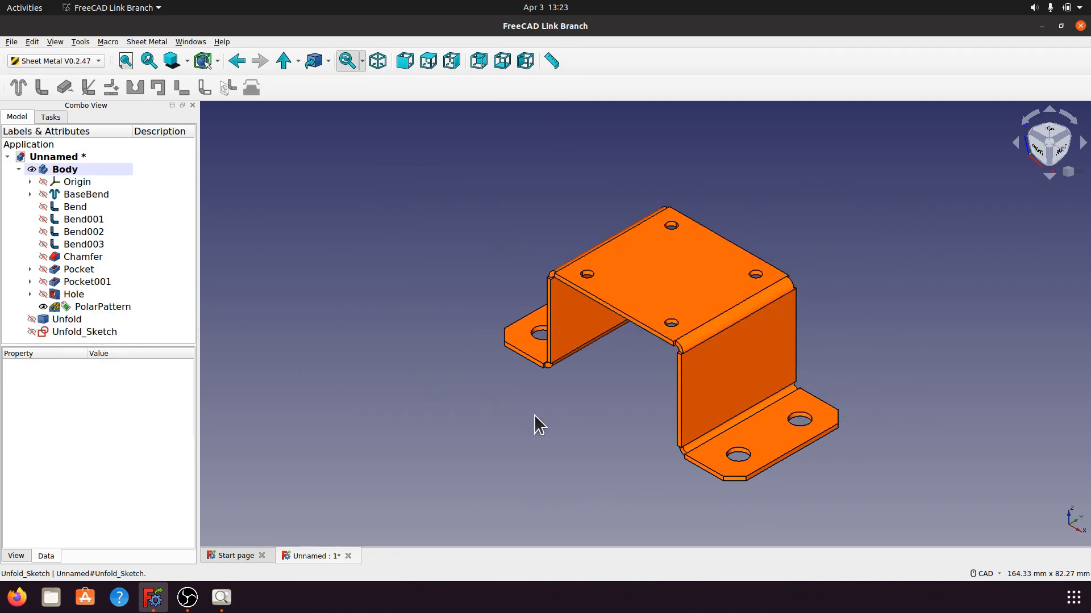
pyautogui.scroll(3, 542, 404)
pyautogui.moveTo(624, 452); pyautogui.dragTo(538, 388, button='middle')
pyautogui.click(379, 67)
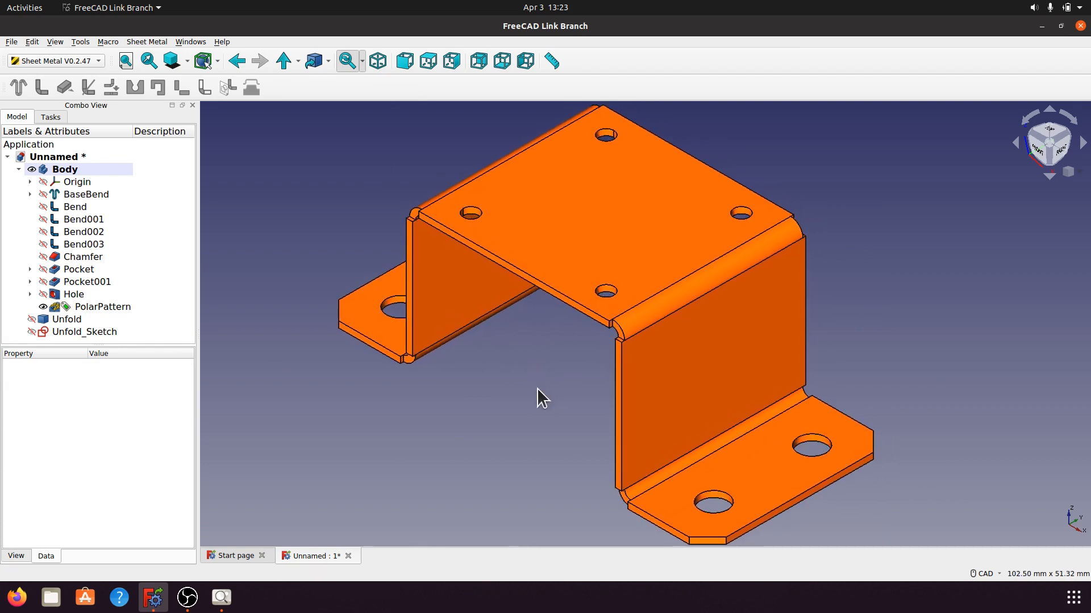